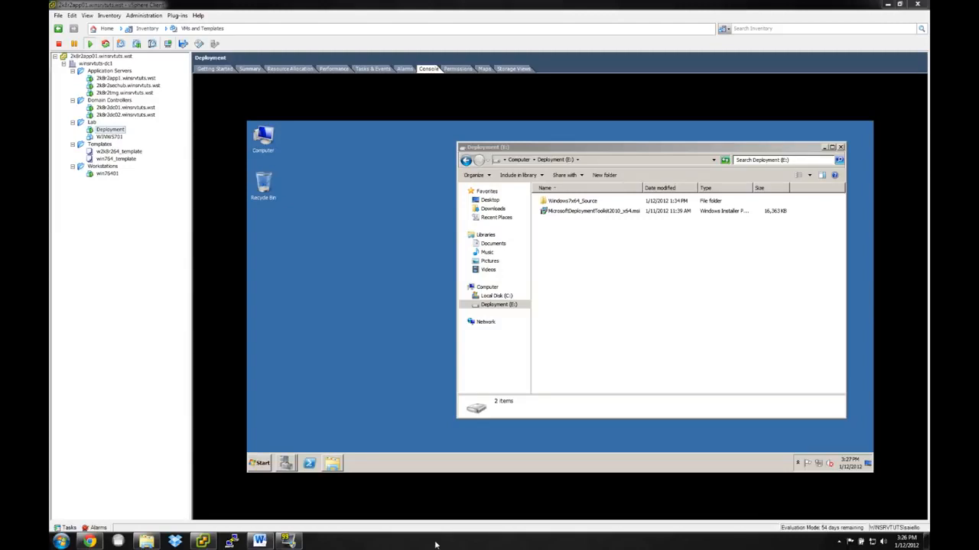
Check the Deployment server's system properties, including its Windows edition and domain membership, and select the Microsoft Deployment Toolkit installer file.
{"action": "left_click", "coordinate": [361, 325]}
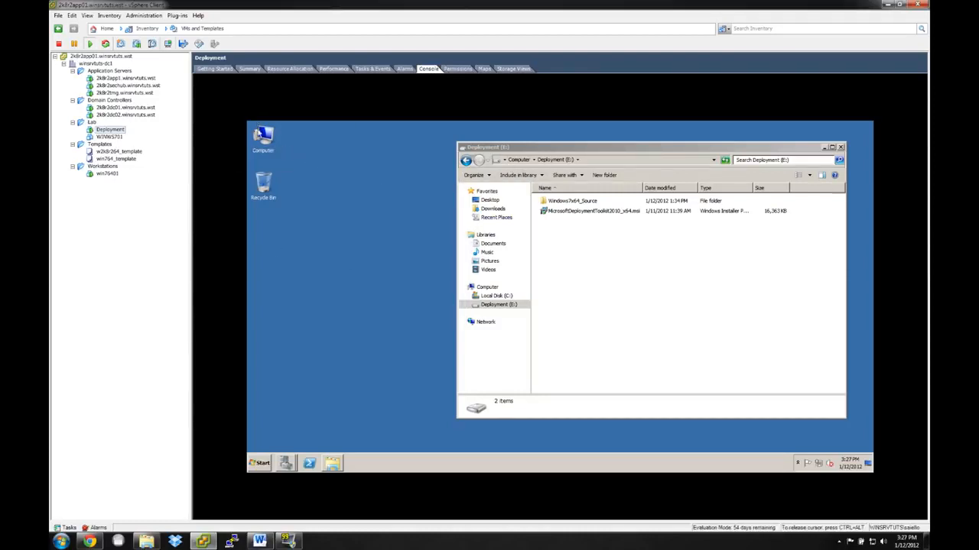
{"action": "right_click", "coordinate": [258, 130]}
{"action": "left_click", "coordinate": [295, 203]}
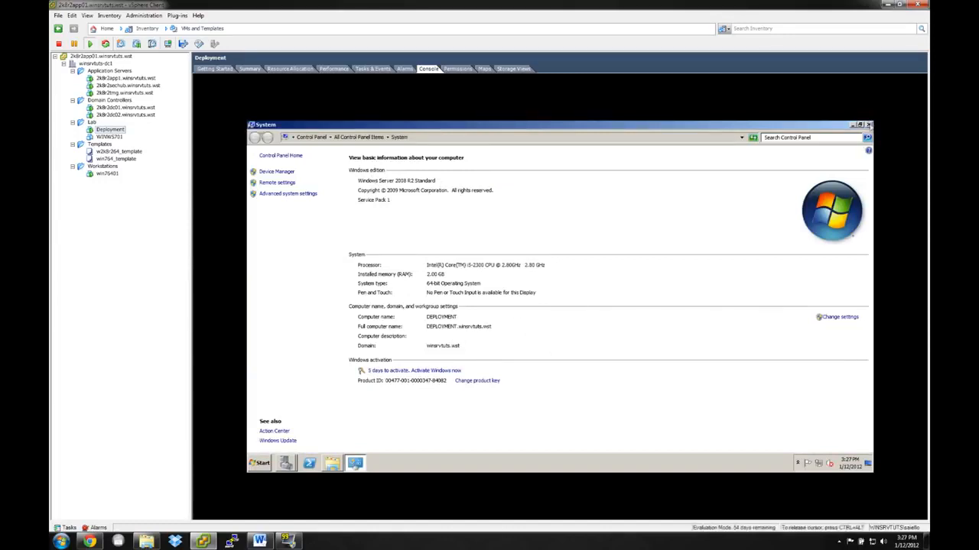
{"action": "left_click", "coordinate": [869, 124]}
{"action": "left_click", "coordinate": [434, 318]}
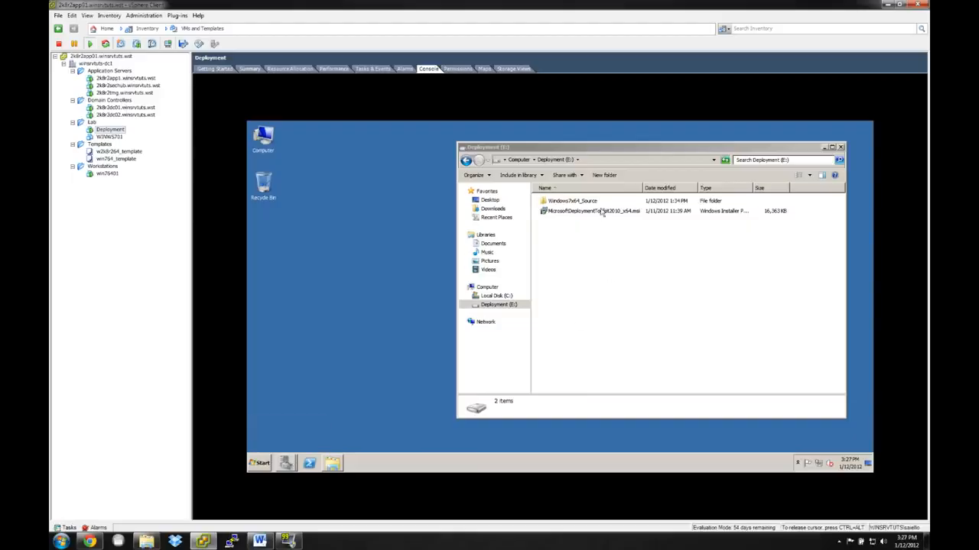
{"action": "left_click", "coordinate": [602, 212]}
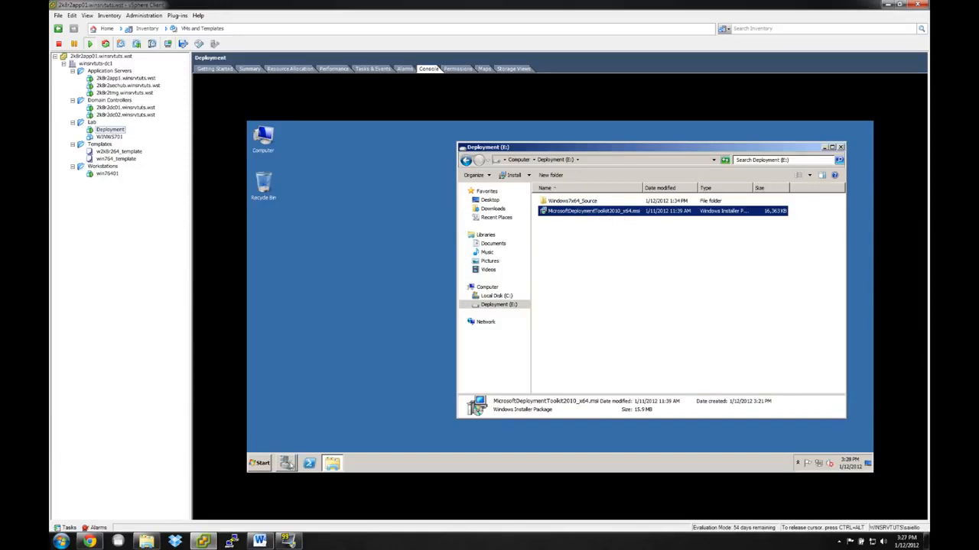
Start adding roles in Server Manager and select Windows Deployment Services and File Services.
{"action": "left_click", "coordinate": [289, 464]}
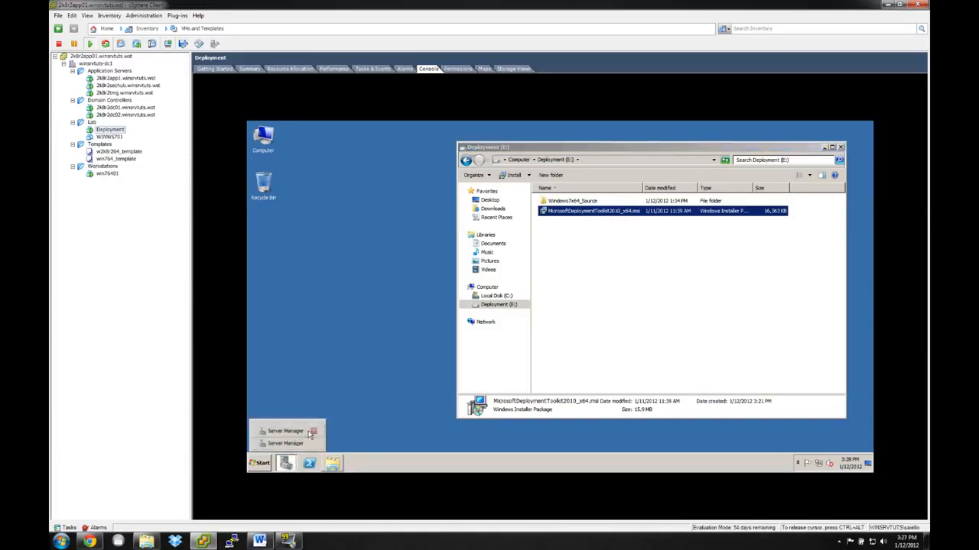
{"action": "left_click", "coordinate": [313, 432]}
{"action": "left_click", "coordinate": [293, 445]}
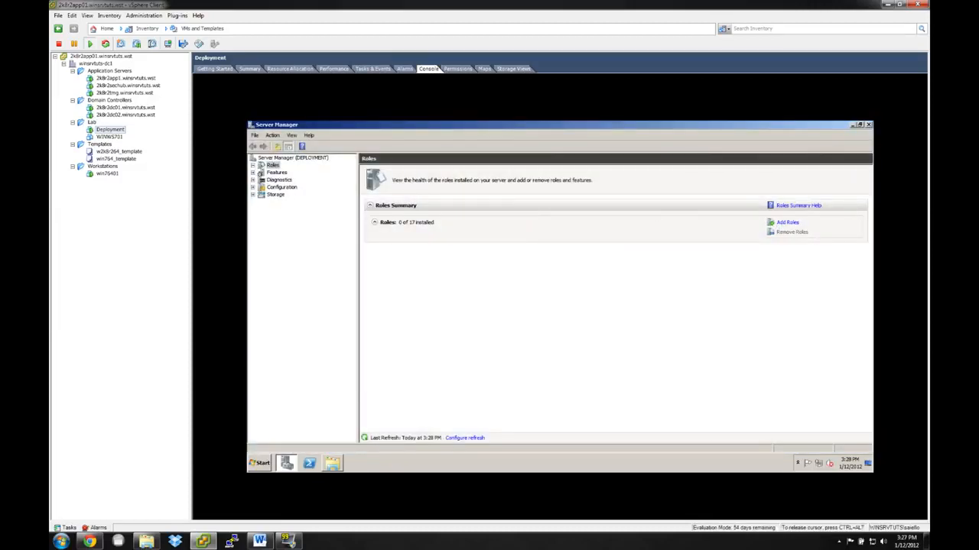
{"action": "left_click", "coordinate": [787, 223]}
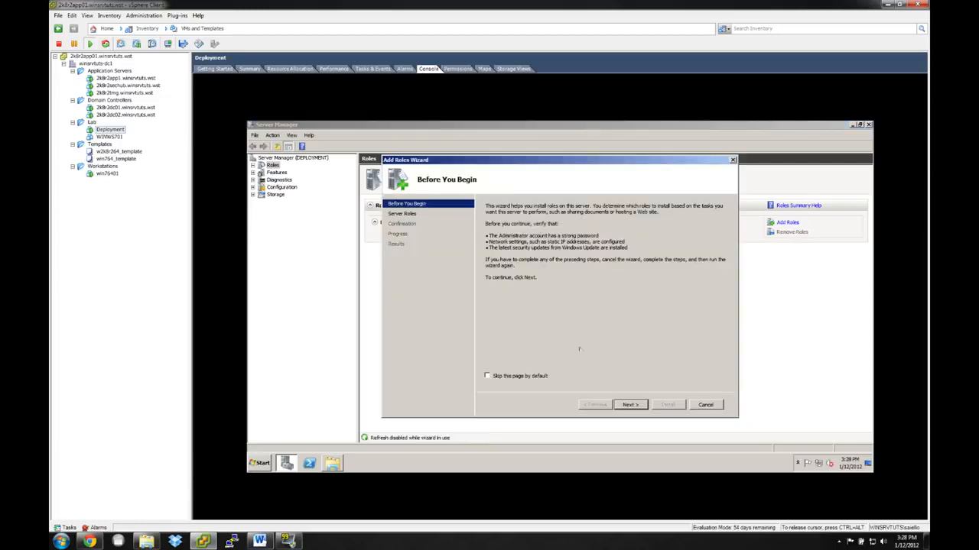
{"action": "left_click", "coordinate": [630, 405]}
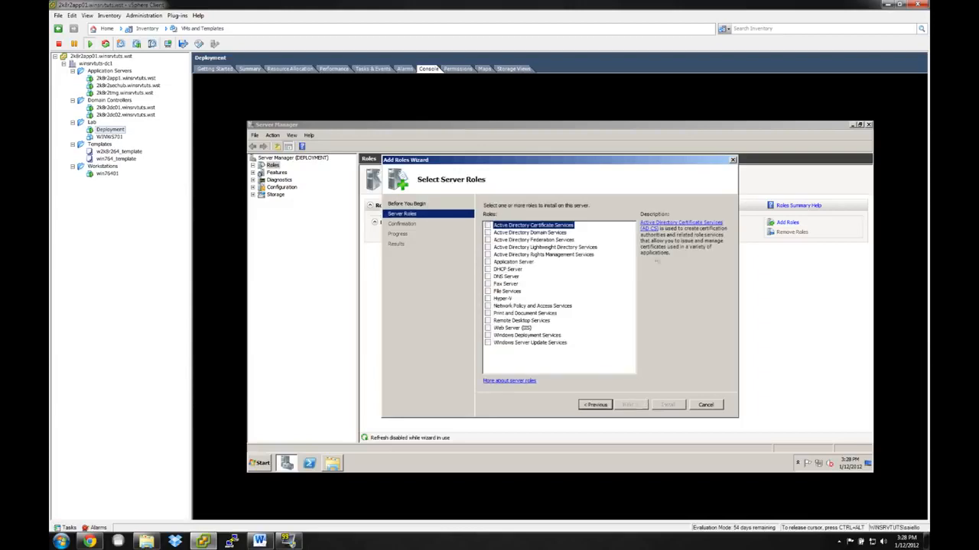
{"action": "left_click", "coordinate": [488, 335]}
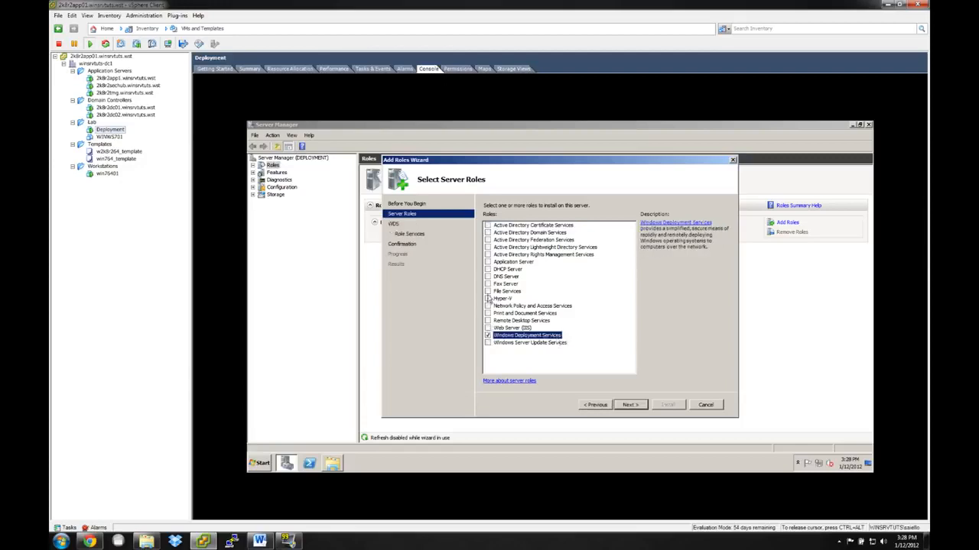
{"action": "left_click", "coordinate": [487, 292]}
{"action": "left_click", "coordinate": [487, 291]}
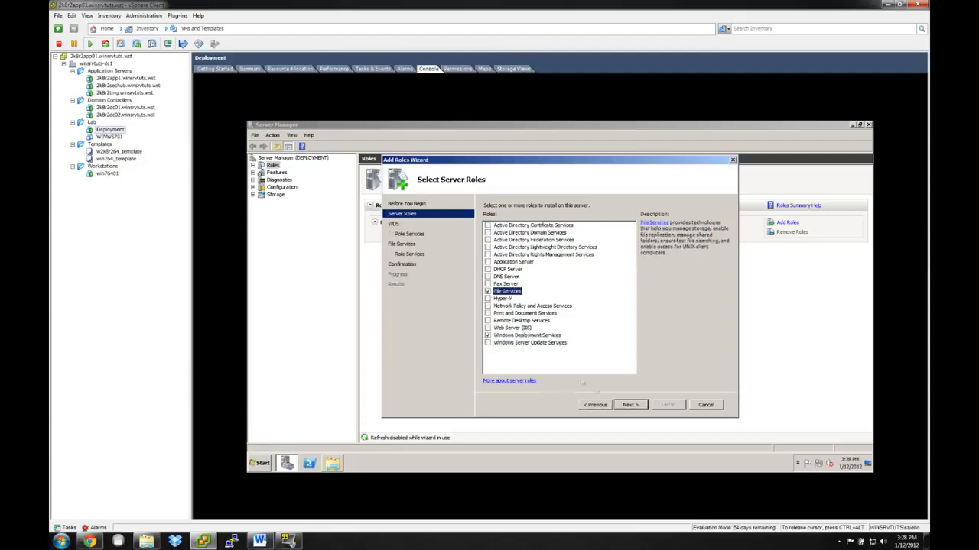
{"action": "left_click", "coordinate": [631, 407]}
{"action": "left_click", "coordinate": [630, 406]}
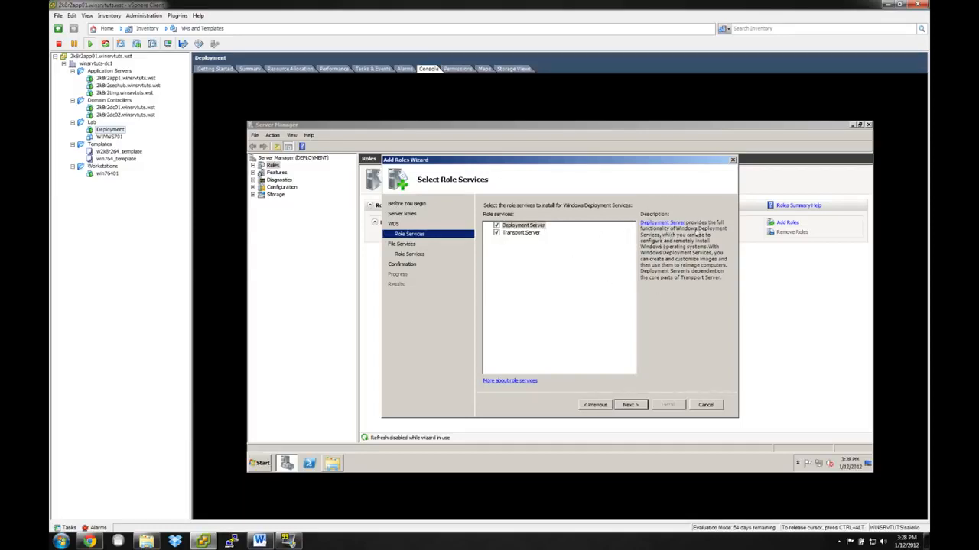
Install Windows Deployment Services with Deployment Server and Transport Server, plus File Services with only File Server, and open the installed roles.
{"action": "left_click", "coordinate": [533, 233]}
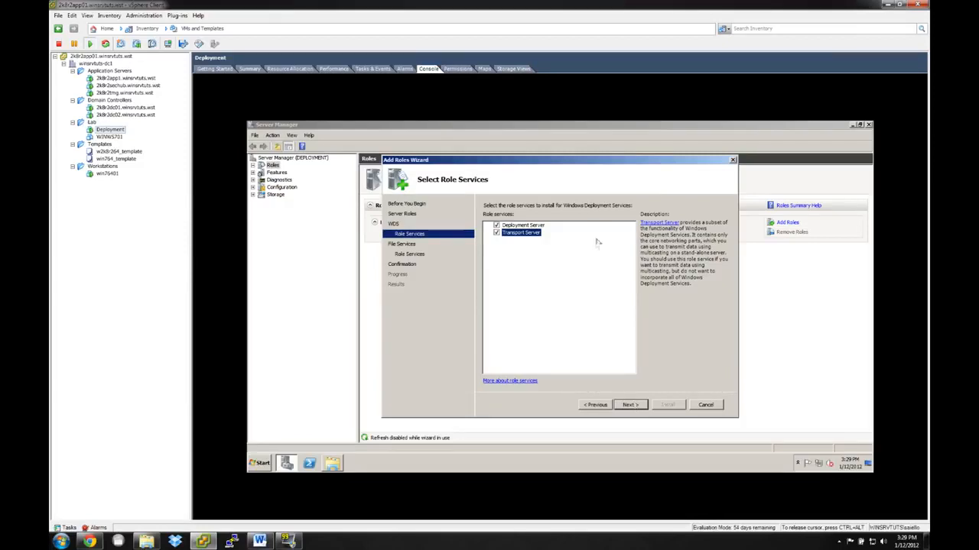
{"action": "left_click", "coordinate": [630, 407]}
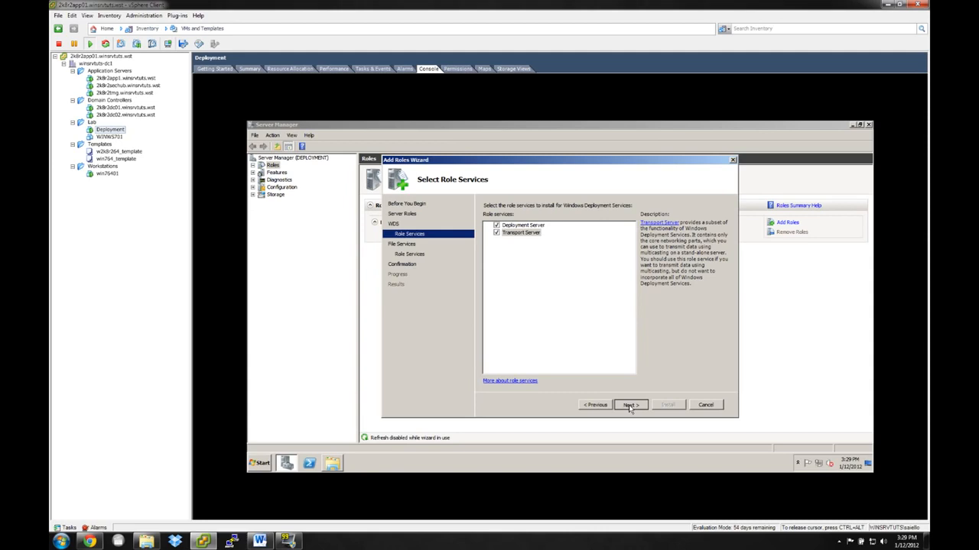
{"action": "left_click", "coordinate": [630, 405]}
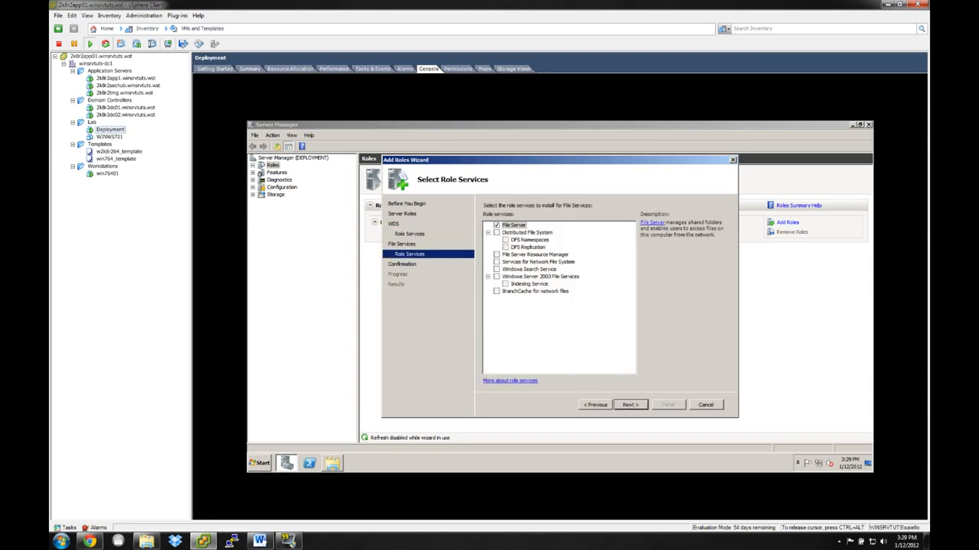
{"action": "left_click", "coordinate": [630, 405]}
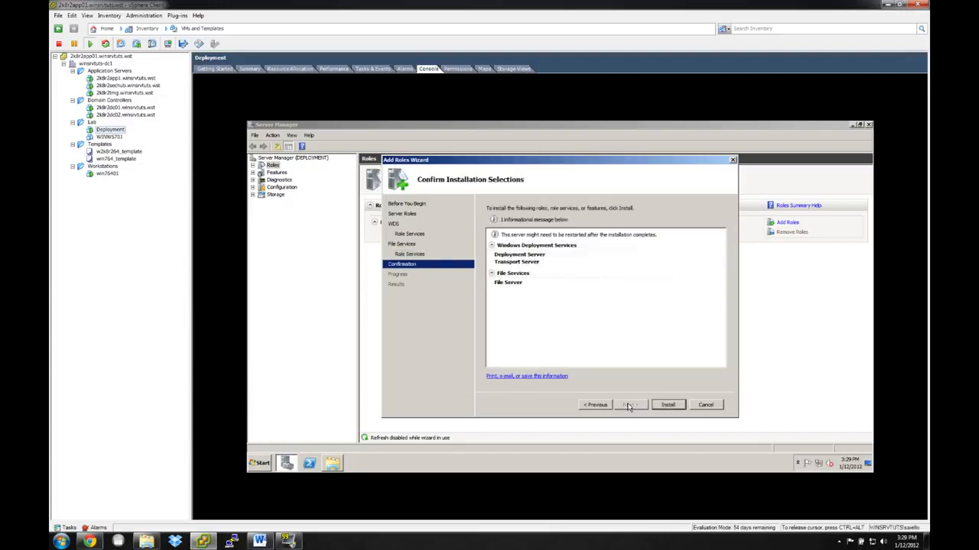
{"action": "left_click", "coordinate": [664, 407]}
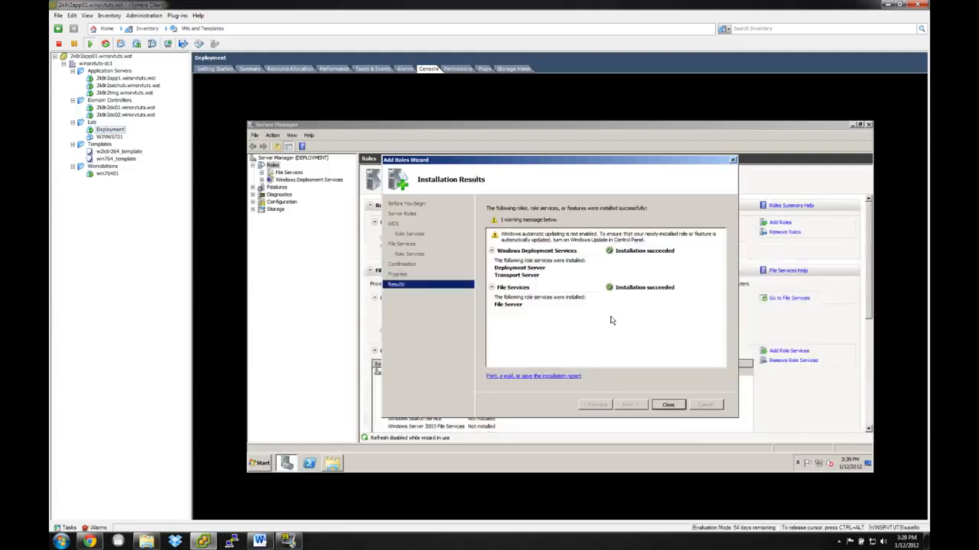
{"action": "left_click", "coordinate": [669, 405]}
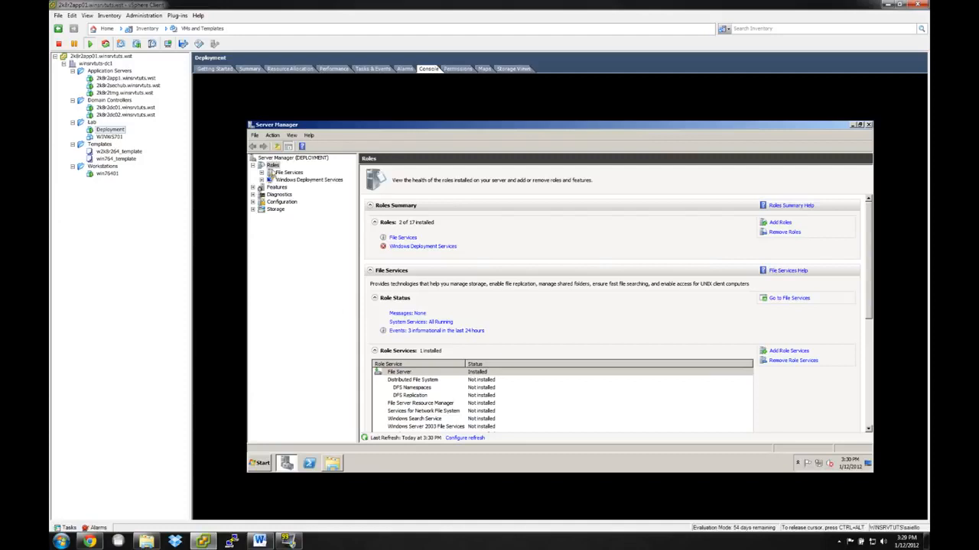
{"action": "left_click", "coordinate": [303, 180]}
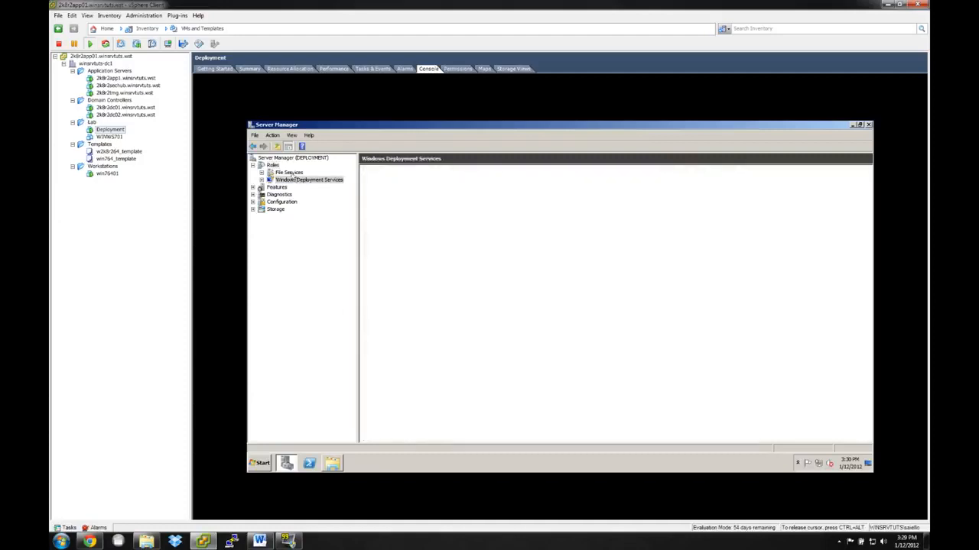
{"action": "left_click", "coordinate": [290, 172]}
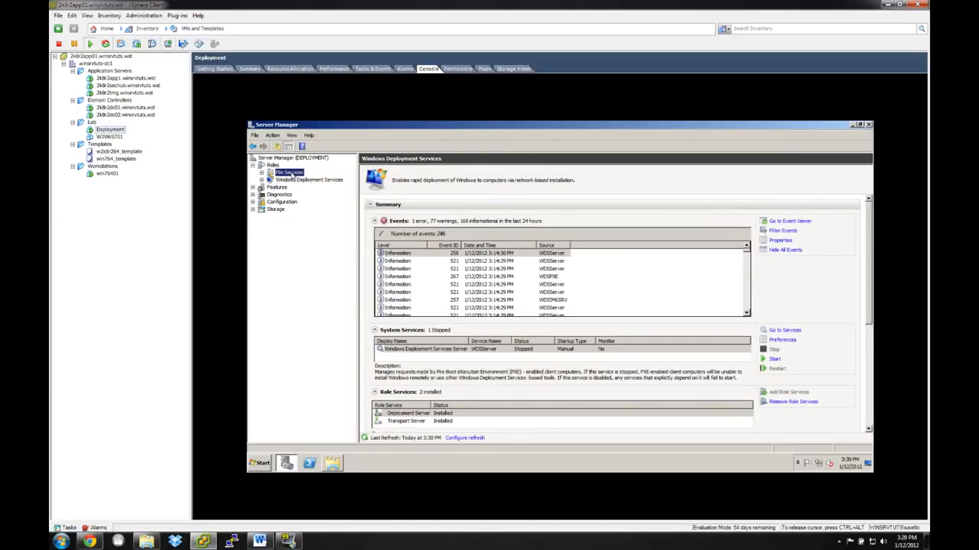
Launch MicrosoftDeploymentToolkit2010_x64.msi from the Deployment (E:) drive and accept its license agreement.
{"action": "left_click", "coordinate": [332, 463]}
{"action": "left_click", "coordinate": [581, 309]}
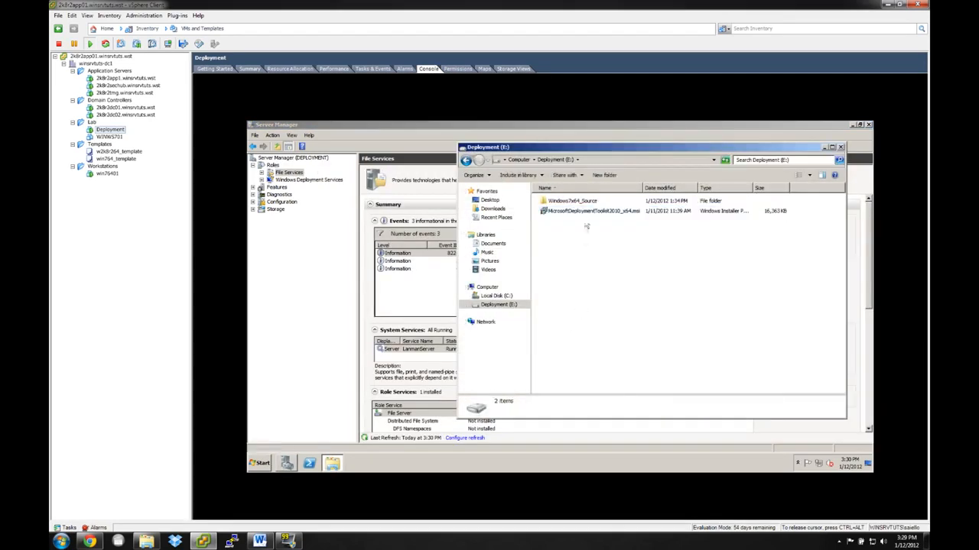
{"action": "left_click", "coordinate": [587, 202]}
{"action": "left_click", "coordinate": [580, 211]}
{"action": "double_click", "coordinate": [580, 211]}
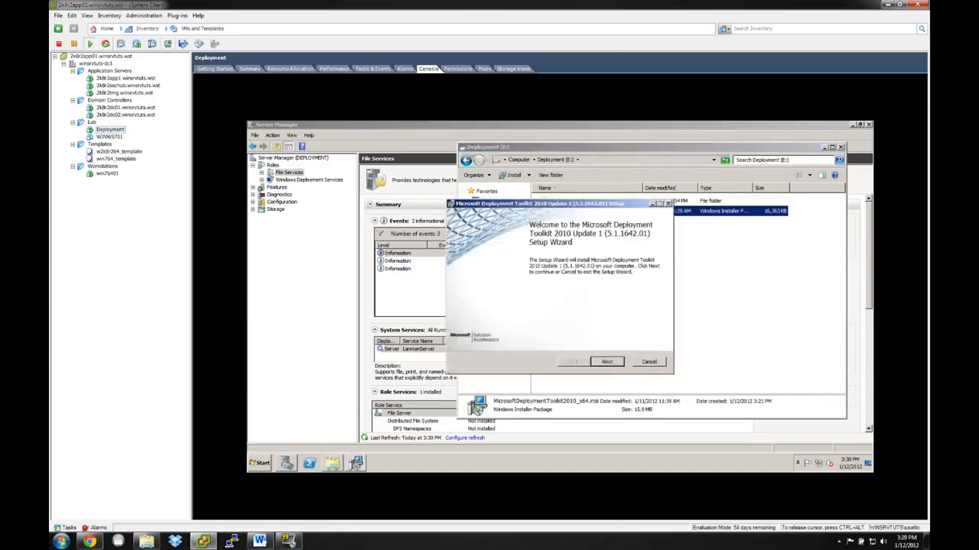
{"action": "left_click", "coordinate": [604, 362]}
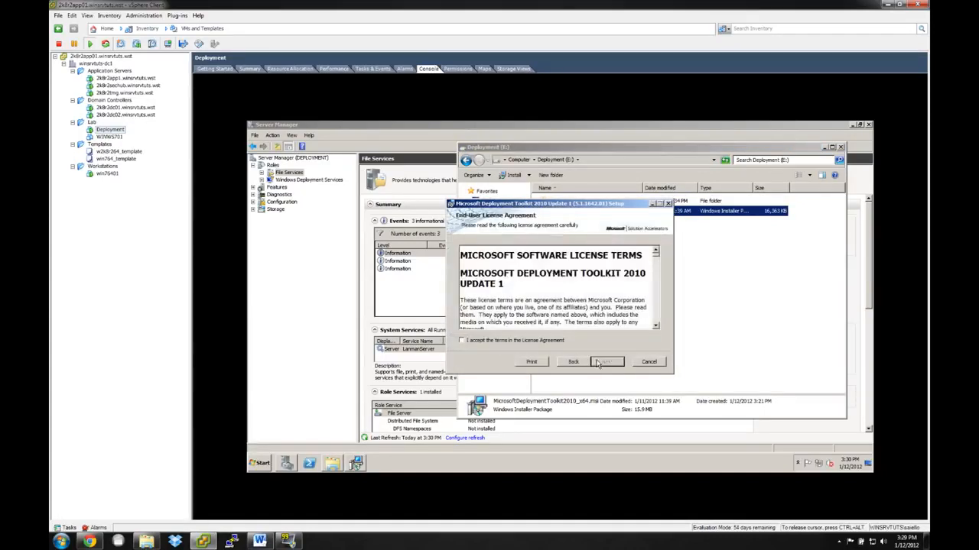
{"action": "left_click", "coordinate": [606, 361]}
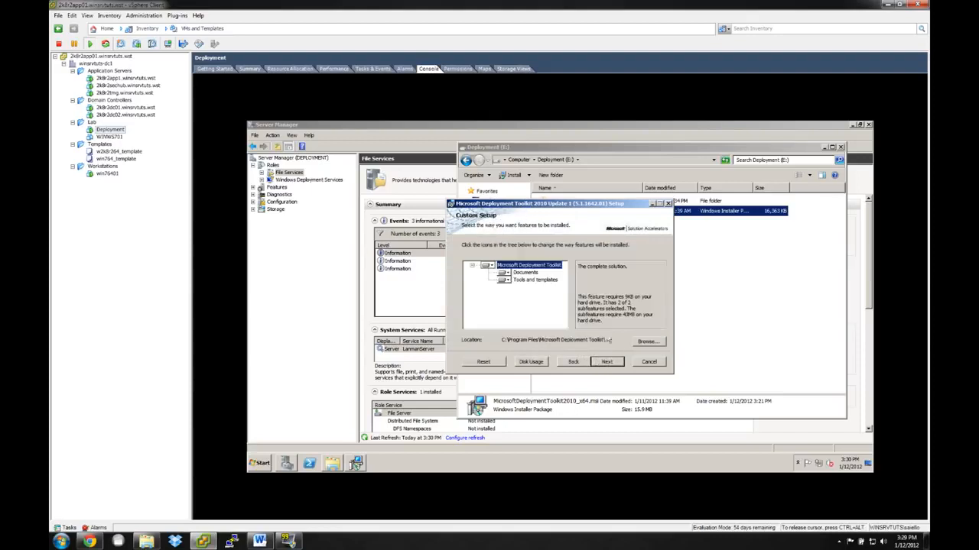
Set the entire Microsoft Deployment Toolkit feature to install on the local hard drive and complete the installation.
{"action": "left_click", "coordinate": [494, 265]}
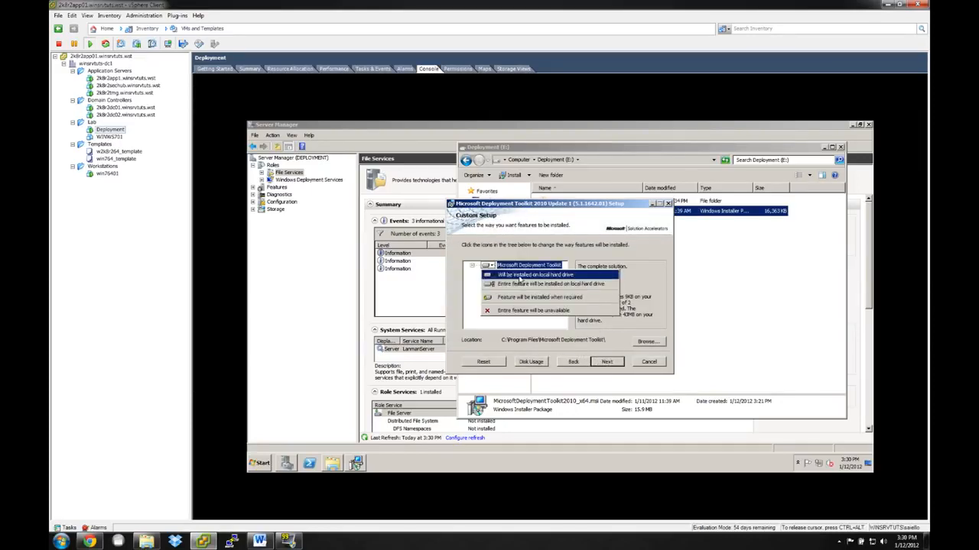
{"action": "left_click", "coordinate": [535, 283]}
{"action": "left_click", "coordinate": [605, 362]}
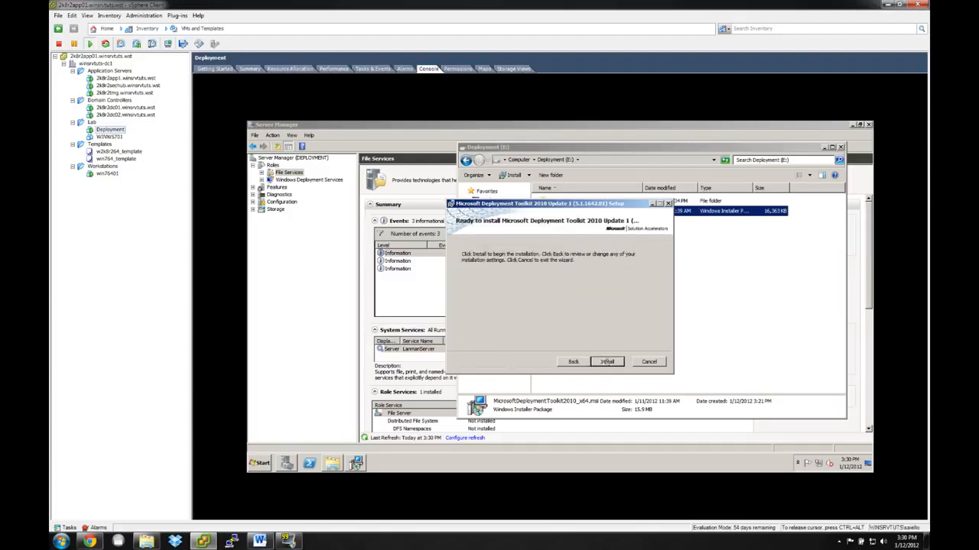
{"action": "left_click", "coordinate": [605, 363]}
{"action": "left_click", "coordinate": [595, 299]}
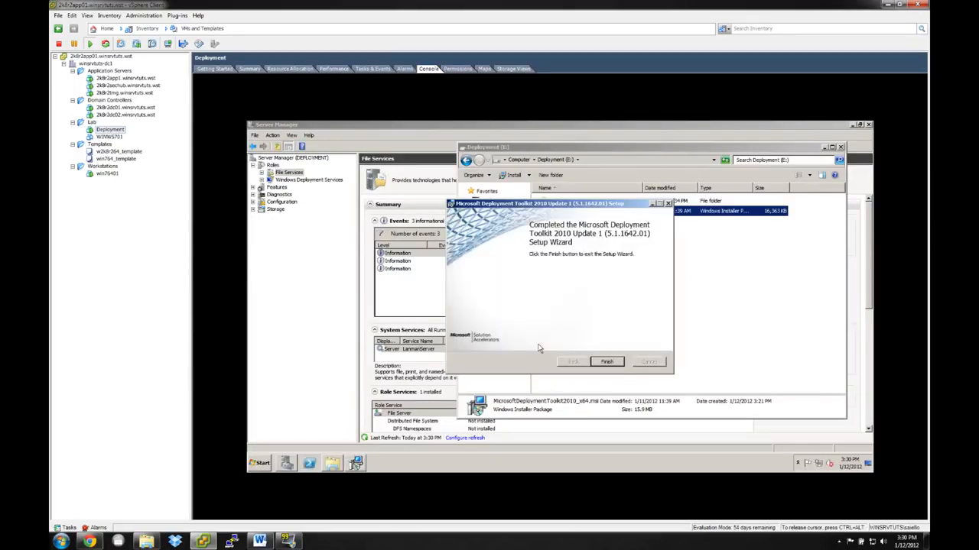
{"action": "left_click", "coordinate": [607, 361]}
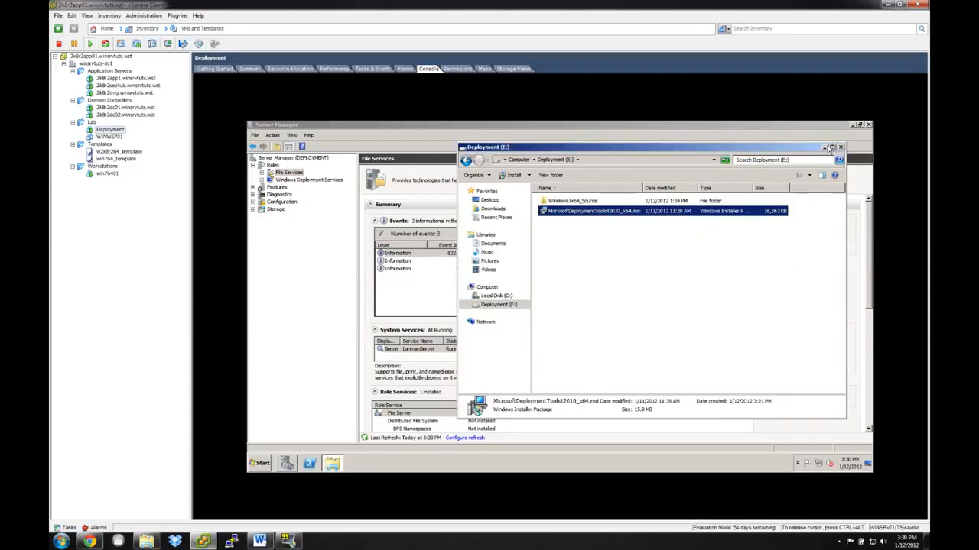
Examine the Windows7x64_Source folder and its location on the Deployment (E:) drive.
{"action": "left_click", "coordinate": [570, 200]}
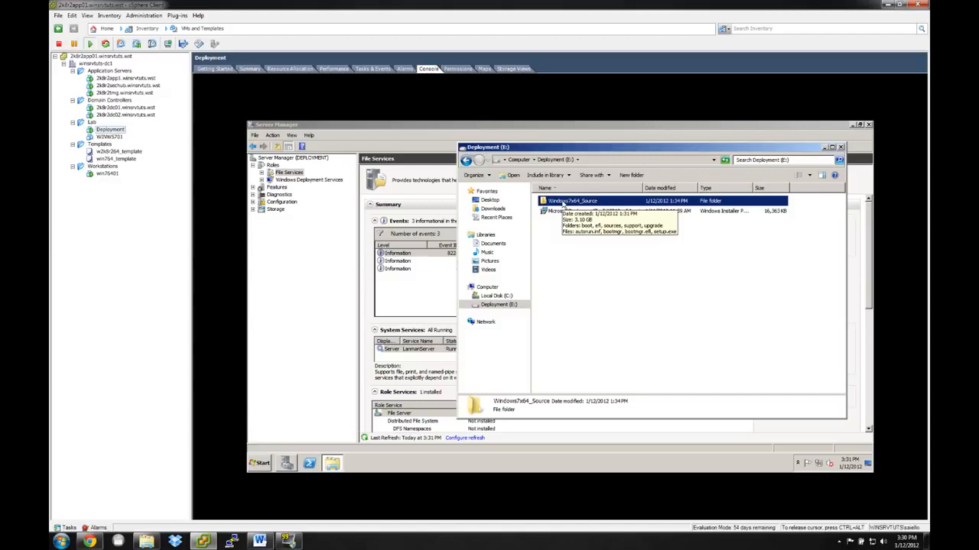
{"action": "left_click", "coordinate": [555, 211]}
{"action": "key", "text": "Up"}
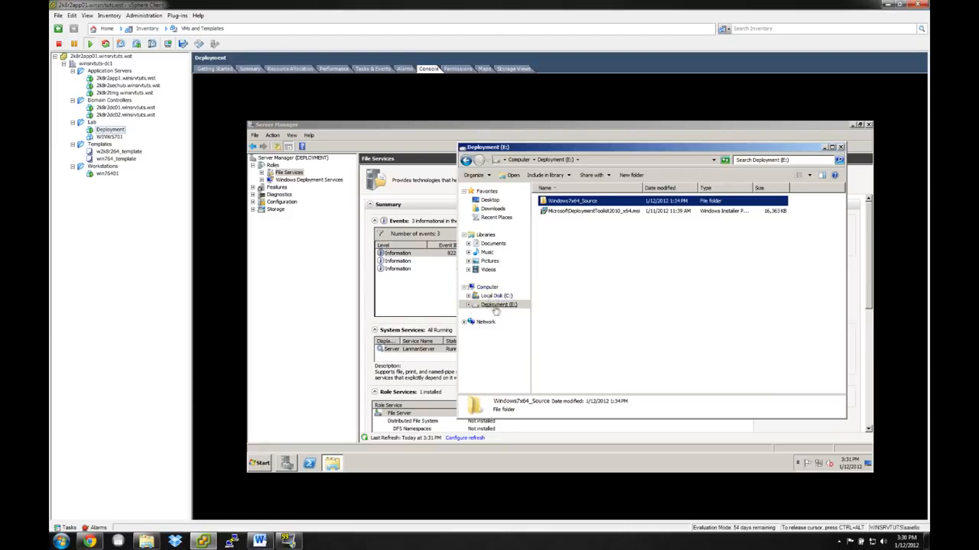
{"action": "left_click", "coordinate": [493, 305]}
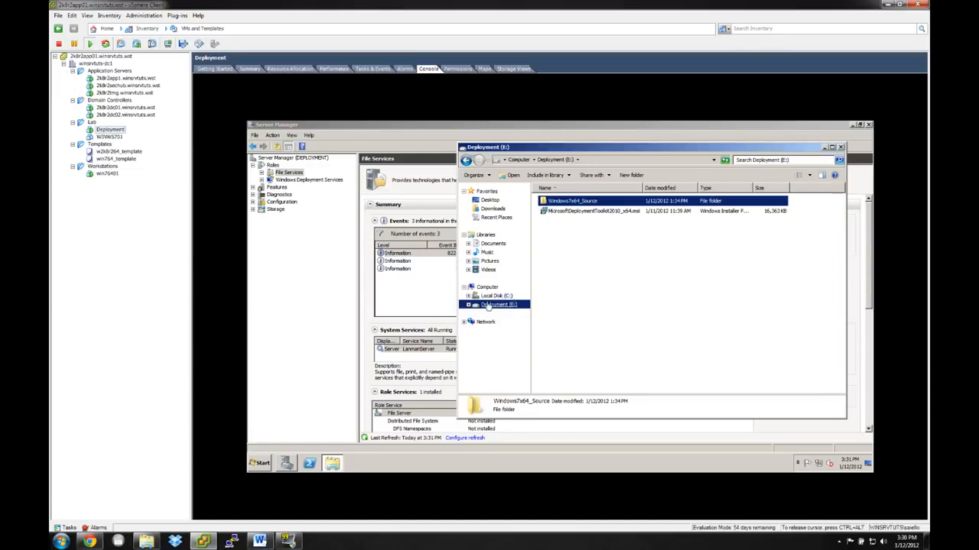
{"action": "left_click", "coordinate": [603, 316]}
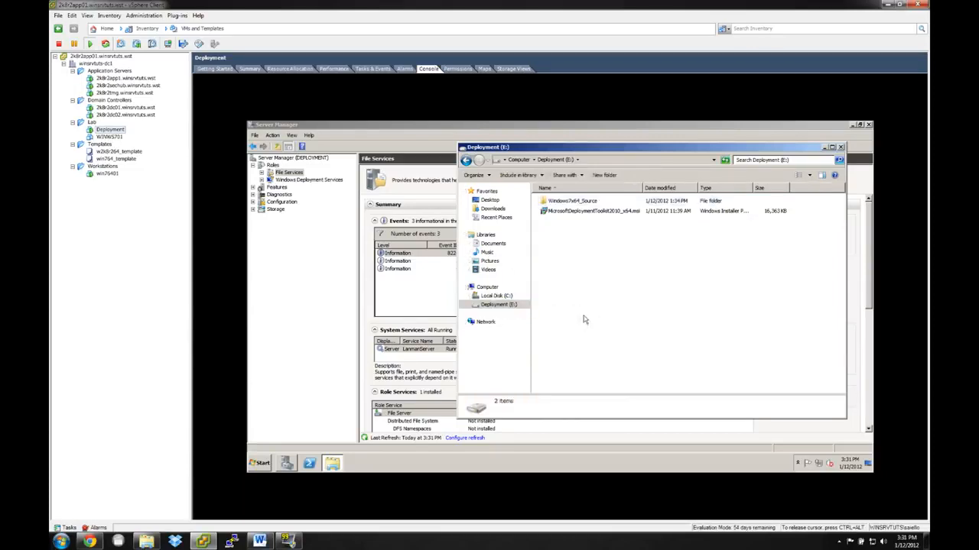
Return to Server Manager, select the DEPLOYMENT.winsrvtuts.wst server under Windows Deployment Services, and widen the tree to fit its name.
{"action": "left_click", "coordinate": [824, 147]}
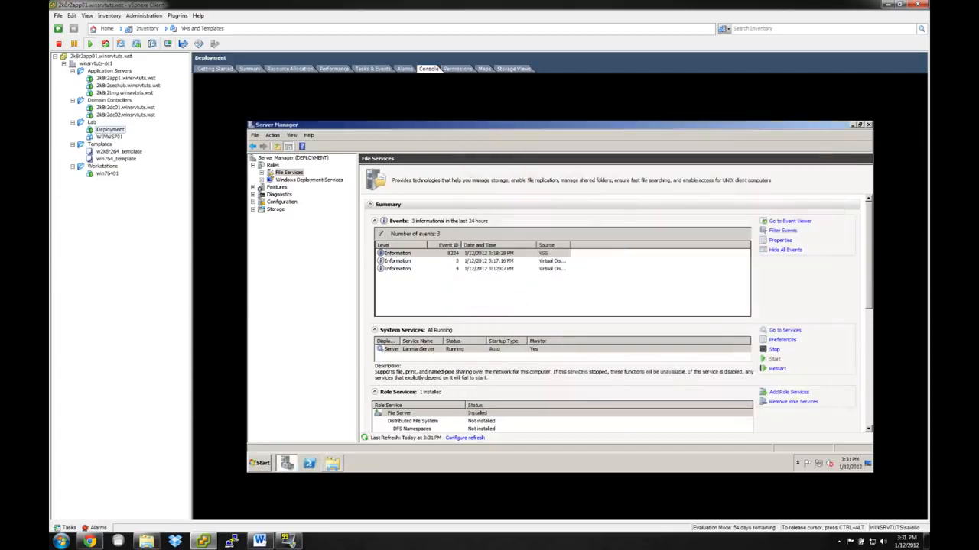
{"action": "left_click", "coordinate": [261, 180]}
{"action": "left_click", "coordinate": [270, 186]}
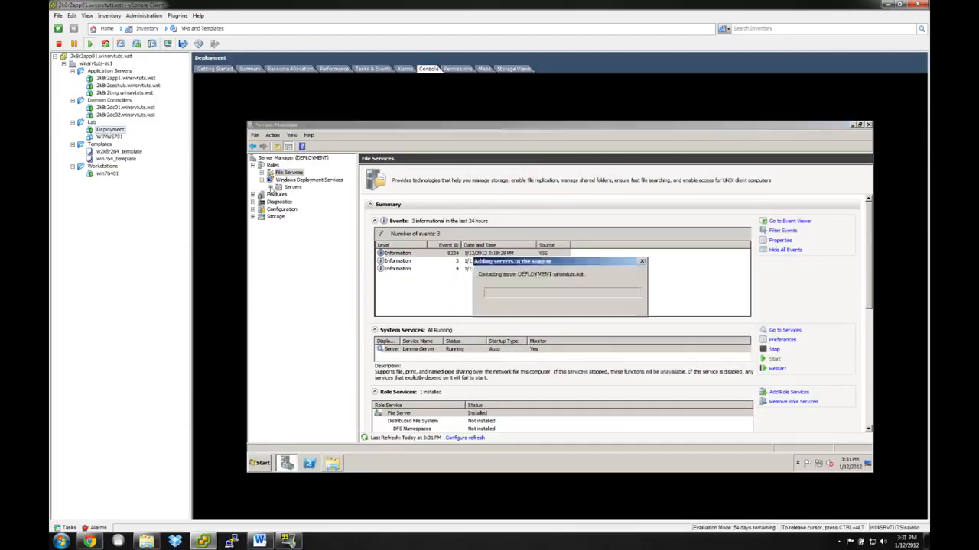
{"action": "left_click", "coordinate": [323, 195]}
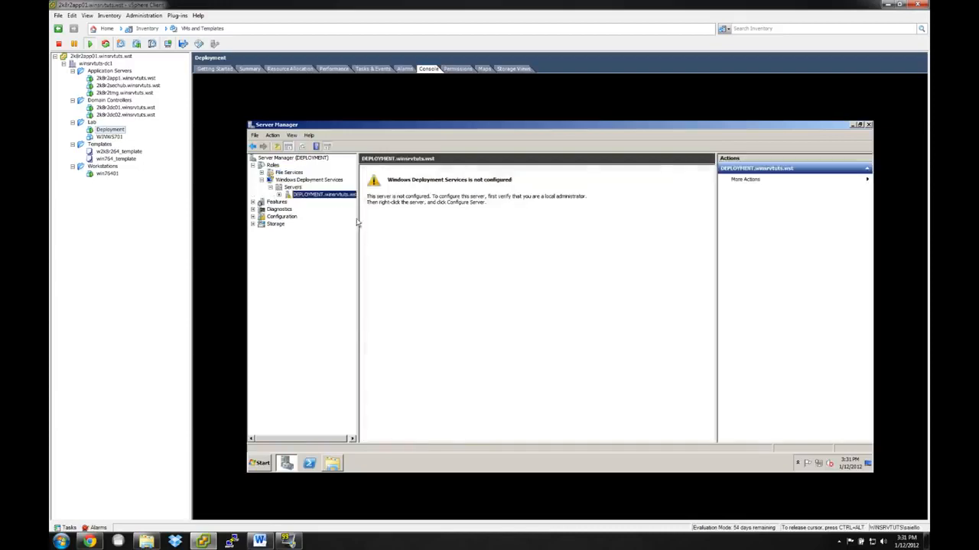
{"action": "left_click_drag", "start_coordinate": [355, 218], "coordinate": [390, 225]}
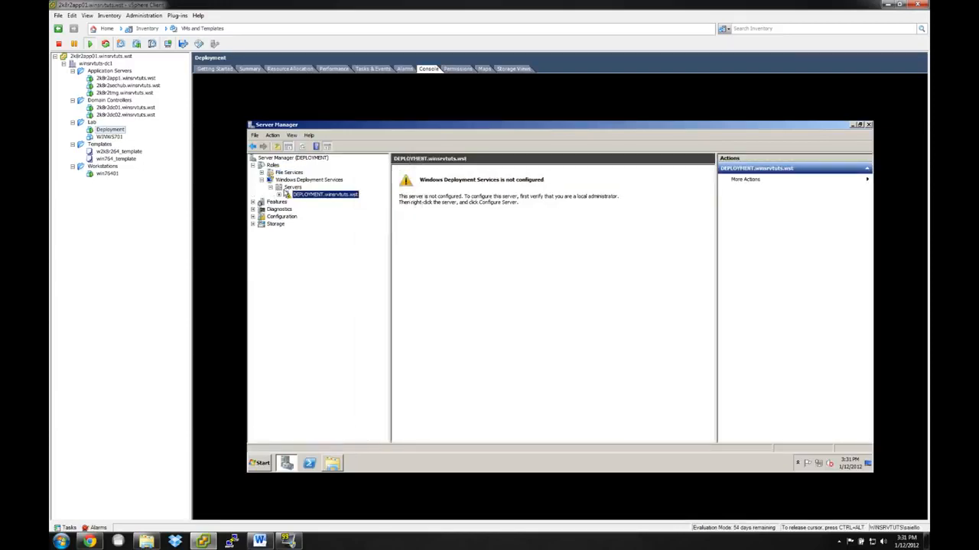
Start configuring the DEPLOYMENT.winsrvtuts.wst server for Windows Deployment Services with the remote installation folder at E:\RemoteInstall.
{"action": "right_click", "coordinate": [313, 197]}
{"action": "left_click", "coordinate": [336, 200]}
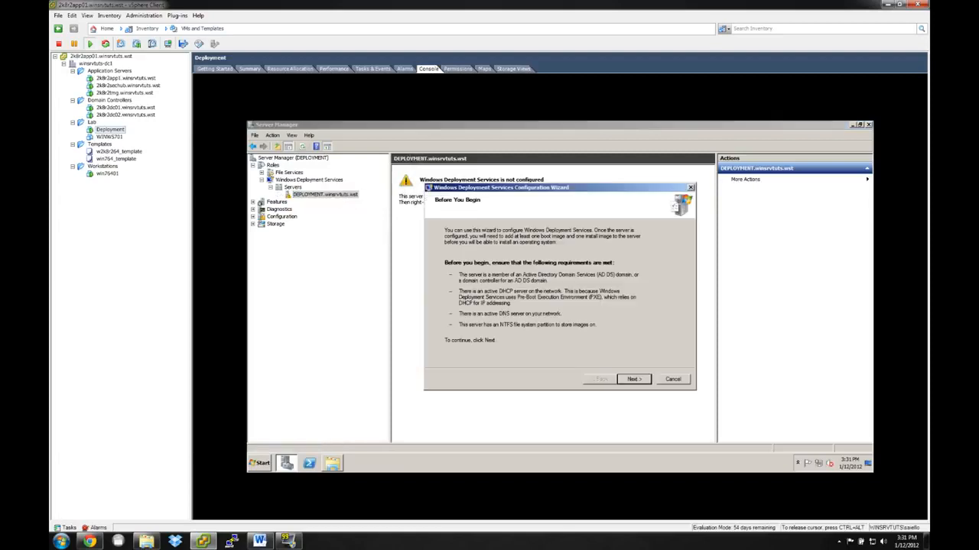
{"action": "left_click", "coordinate": [638, 380]}
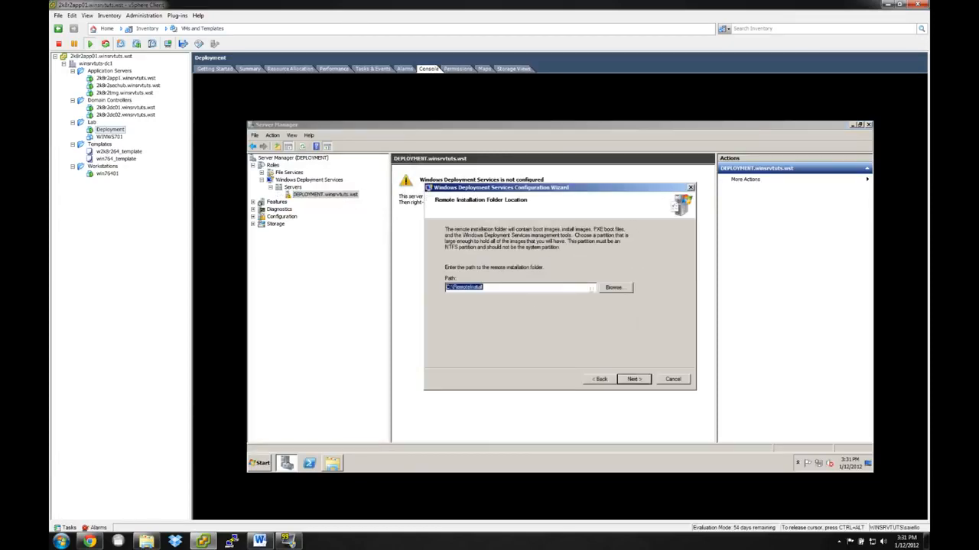
{"action": "left_click", "coordinate": [446, 286]}
{"action": "left_click", "coordinate": [341, 467]}
{"action": "left_click", "coordinate": [632, 380]}
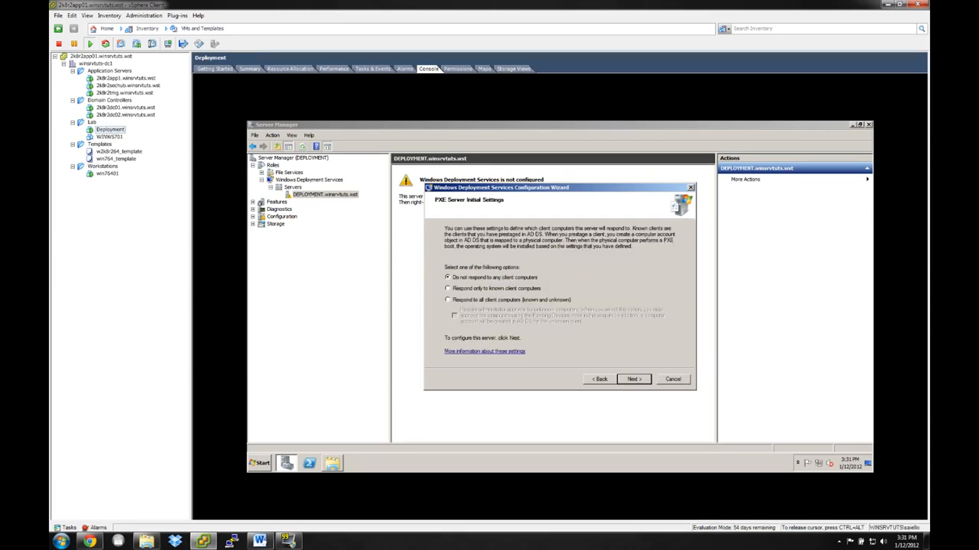
{"action": "left_click", "coordinate": [598, 379]}
{"action": "left_click_drag", "start_coordinate": [498, 288], "coordinate": [432, 286]}
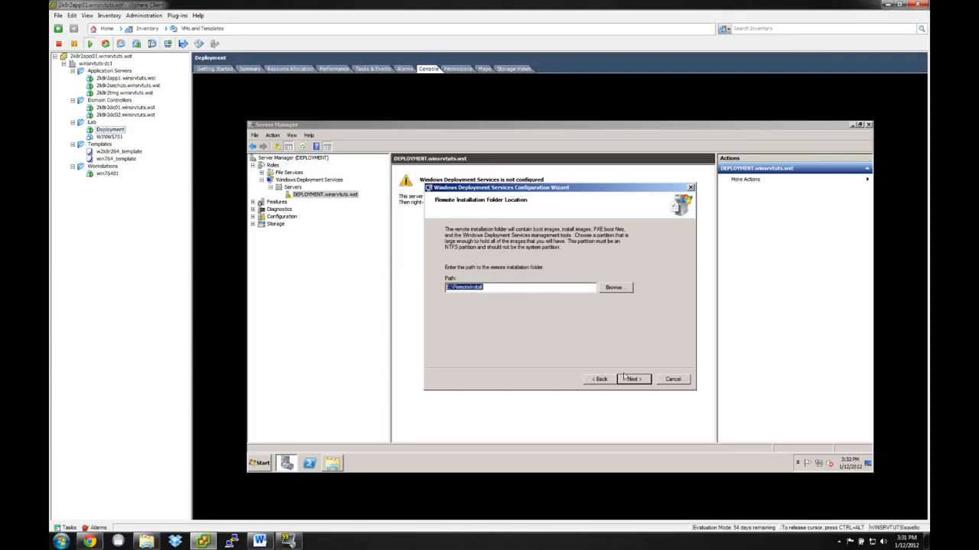
{"action": "left_click", "coordinate": [643, 384]}
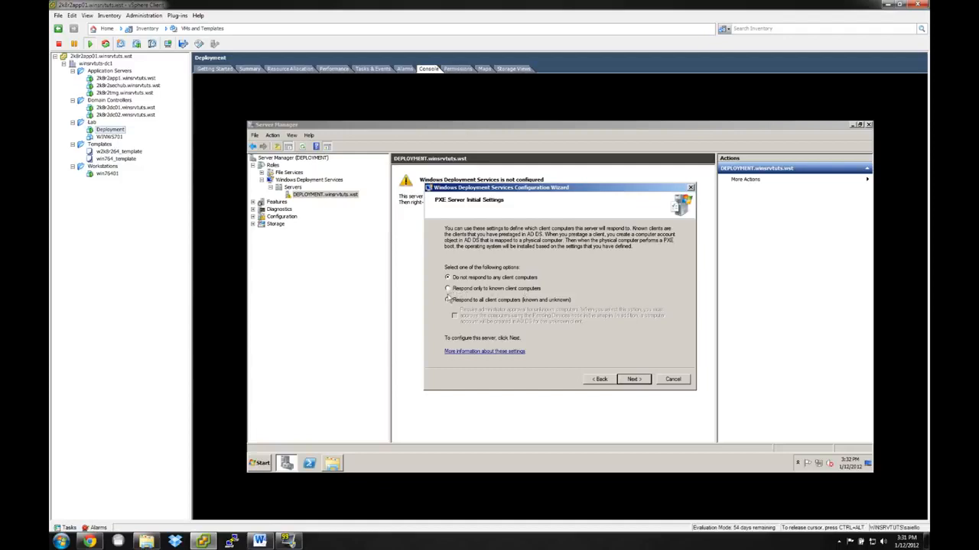
Set the PXE server to respond to all known and unknown client computers, requiring administrator approval for unknown ones, and run the configuration.
{"action": "left_click", "coordinate": [486, 302]}
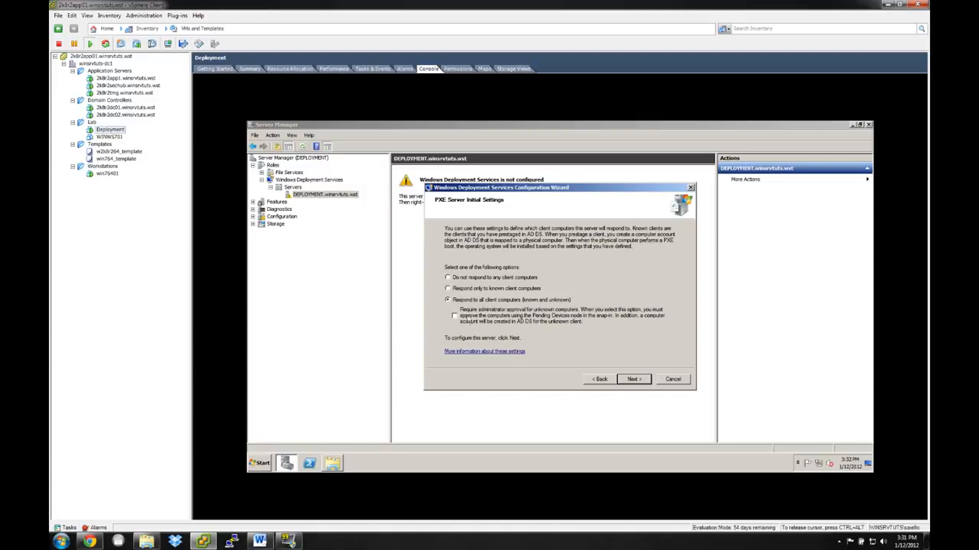
{"action": "left_click", "coordinate": [454, 316]}
{"action": "left_click", "coordinate": [633, 380]}
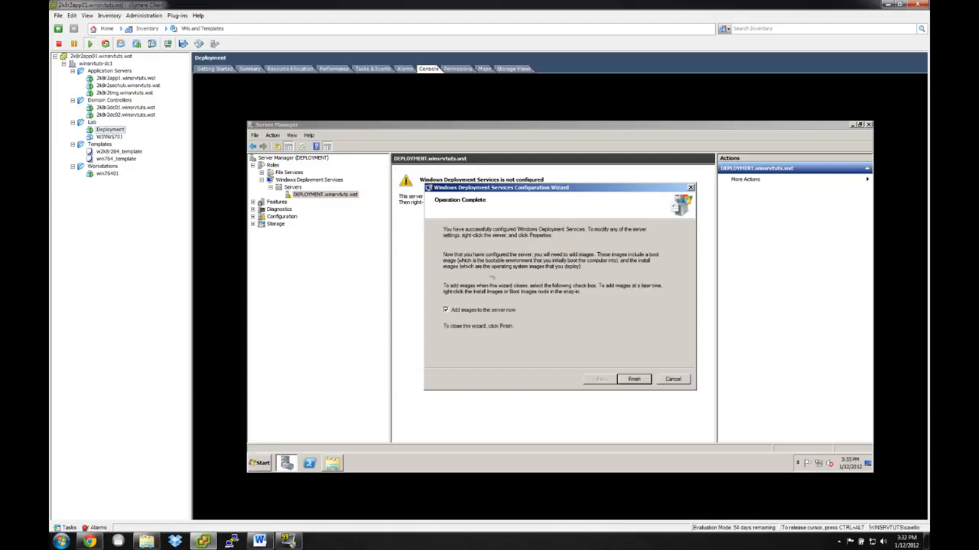
Finish the Windows Deployment Services configuration without adding images to the server now.
{"action": "left_click", "coordinate": [486, 310]}
{"action": "left_click", "coordinate": [260, 463]}
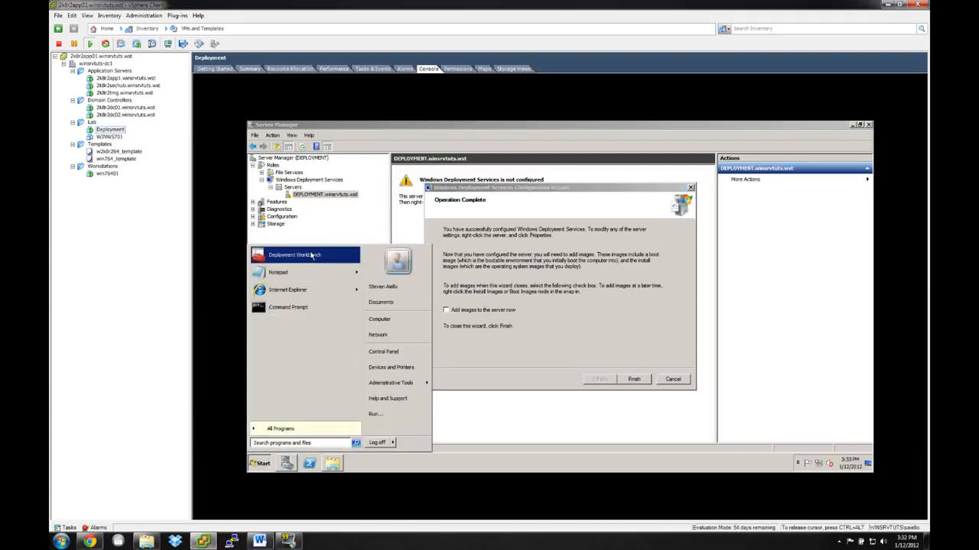
{"action": "left_click", "coordinate": [575, 306]}
{"action": "left_click", "coordinate": [628, 379]}
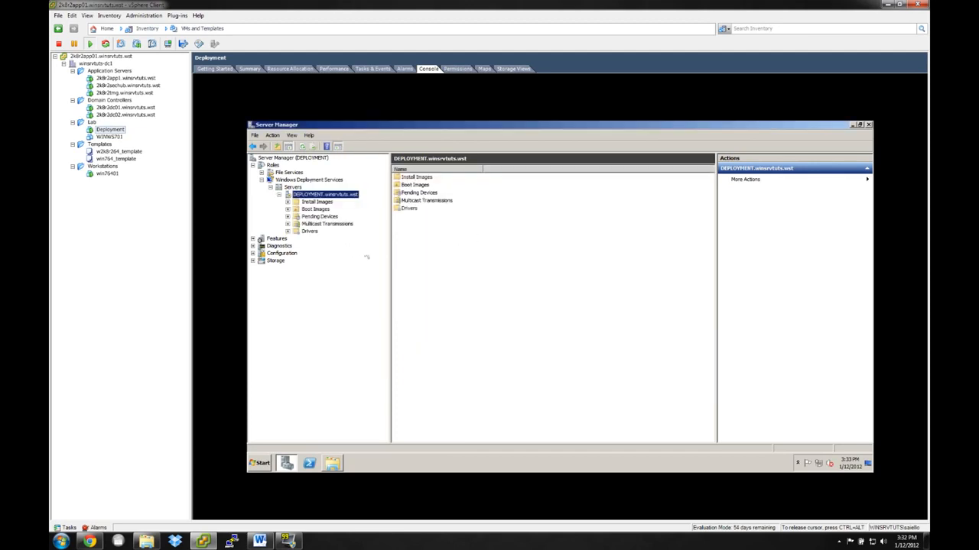
Examine the Install Images, Boot Images and Pending Devices lists under the deployment server, widening the Request ID column.
{"action": "left_click", "coordinate": [302, 204]}
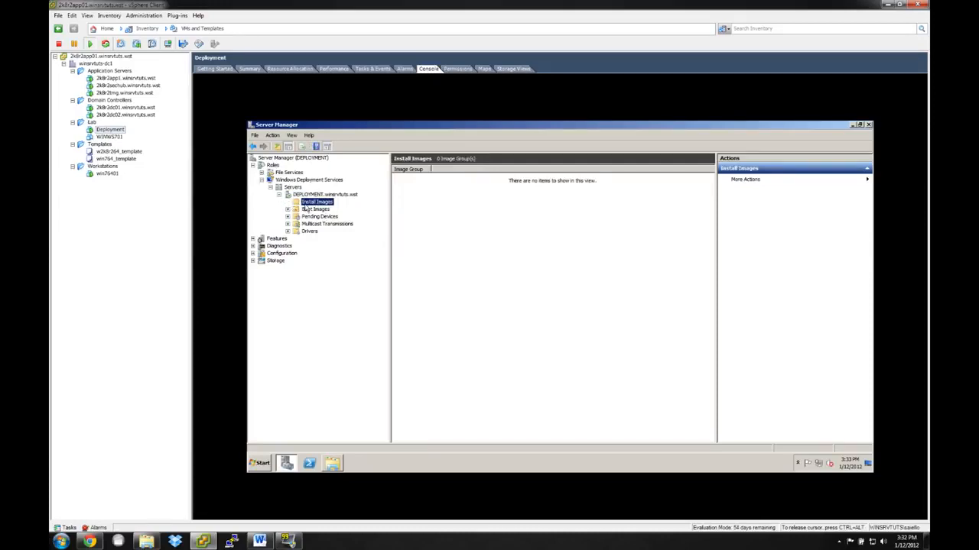
{"action": "left_click", "coordinate": [312, 210]}
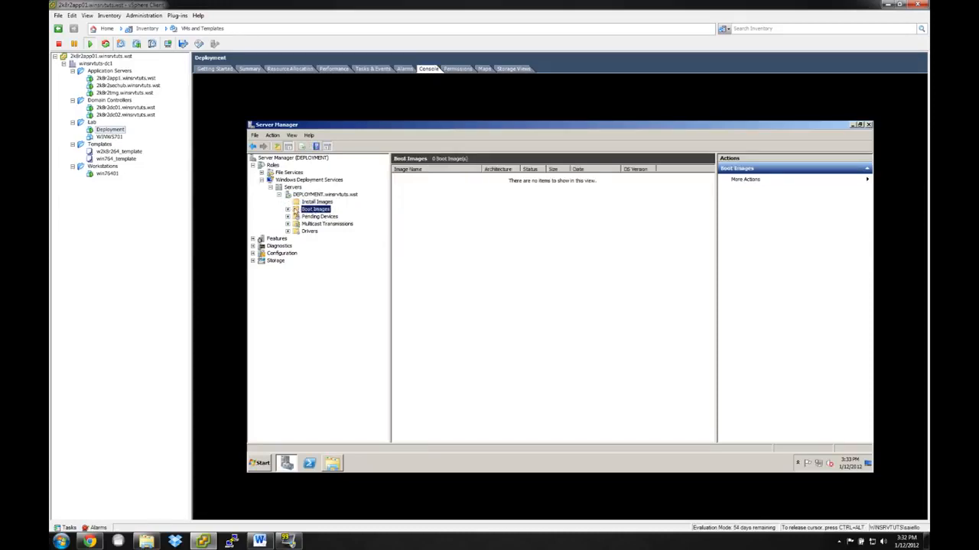
{"action": "left_click", "coordinate": [307, 203]}
{"action": "left_click", "coordinate": [313, 209]}
{"action": "left_click", "coordinate": [313, 202]}
{"action": "left_click", "coordinate": [315, 209]}
{"action": "left_click", "coordinate": [317, 202]}
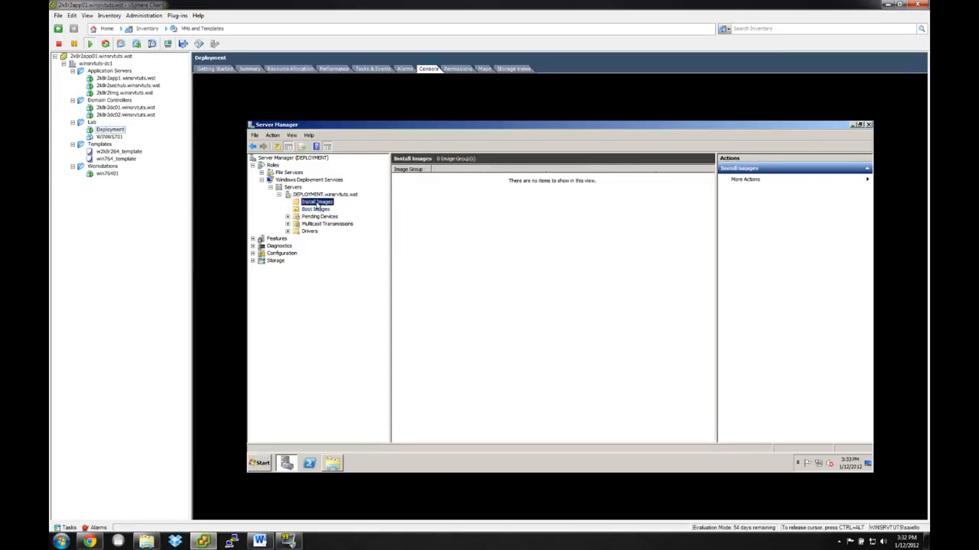
{"action": "left_click", "coordinate": [321, 211]}
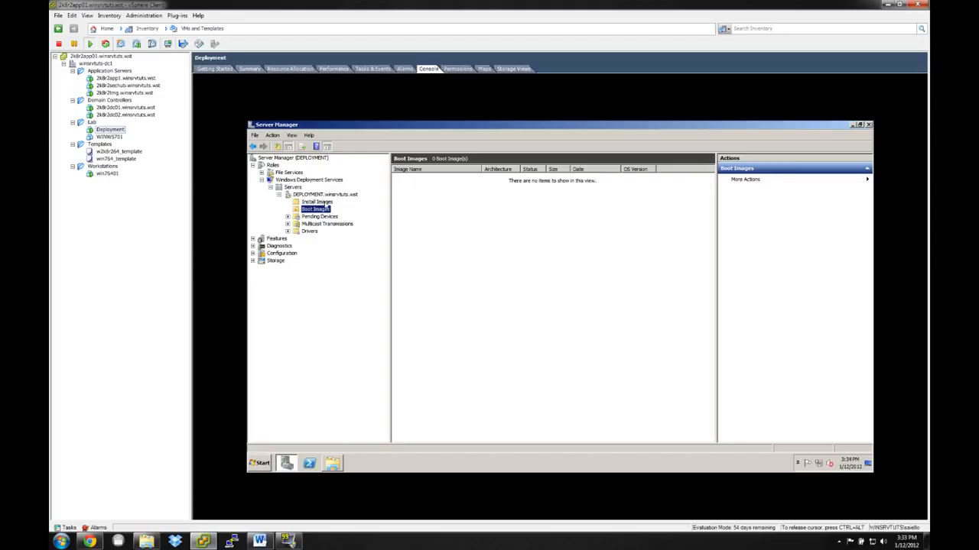
{"action": "left_click", "coordinate": [317, 202]}
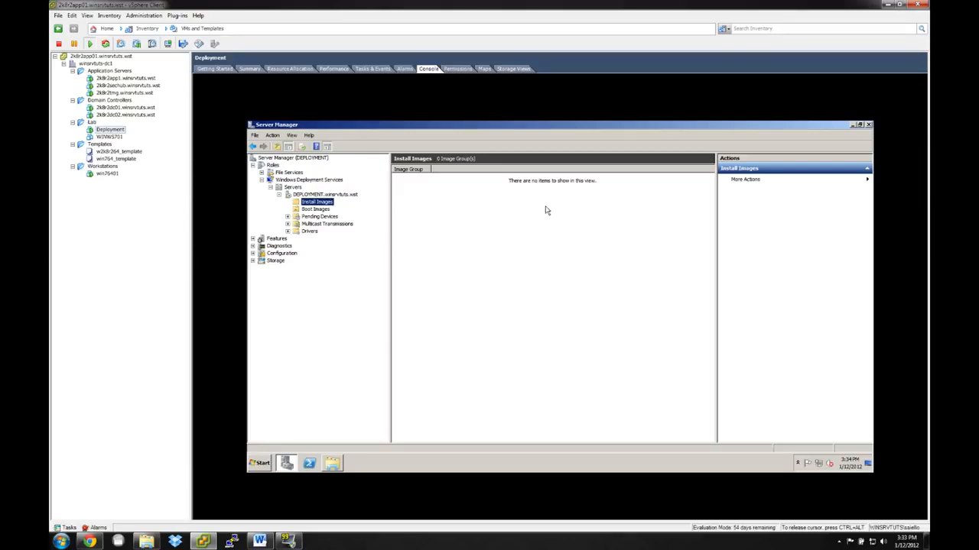
{"action": "left_click", "coordinate": [325, 217]}
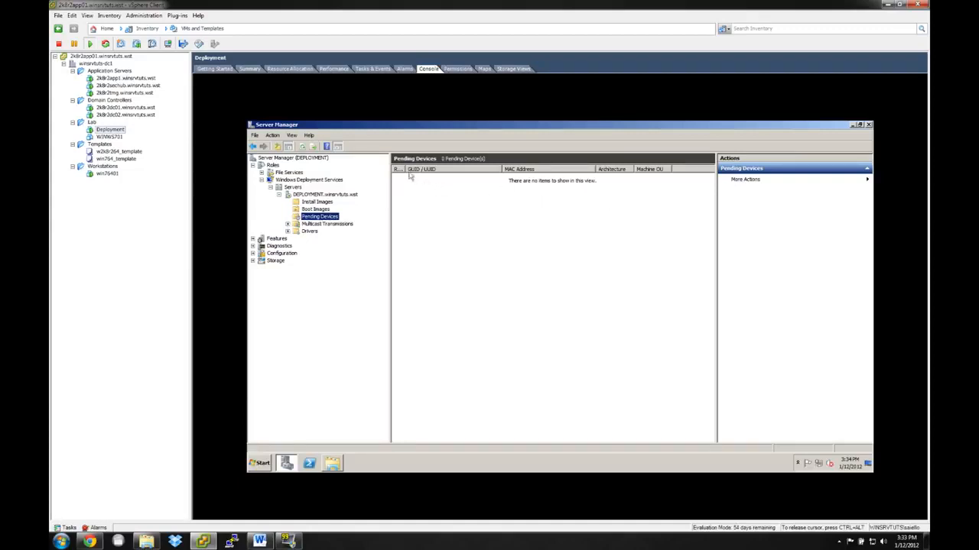
{"action": "left_click_drag", "start_coordinate": [406, 169], "coordinate": [423, 169]}
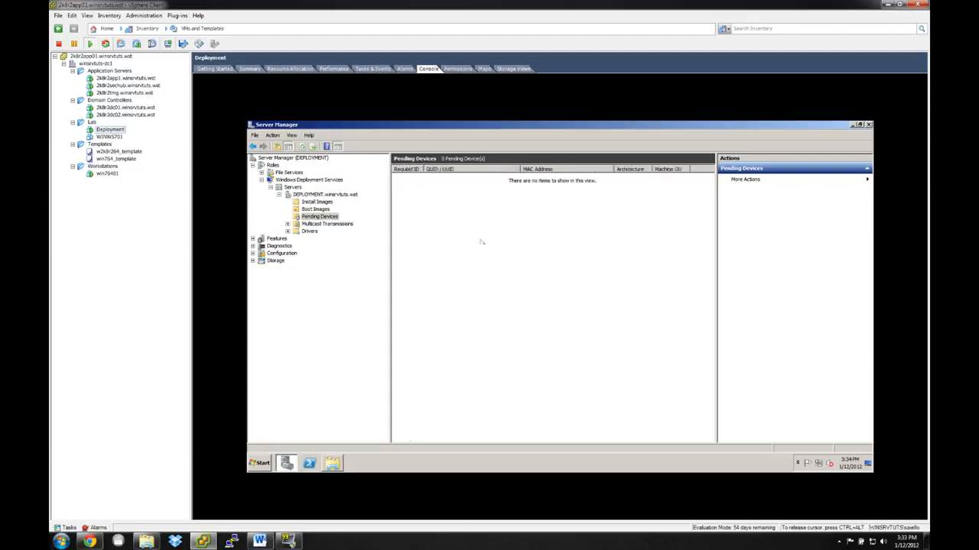
Try to create a multicast transmission named Test on the deployment server.
{"action": "left_click", "coordinate": [344, 224]}
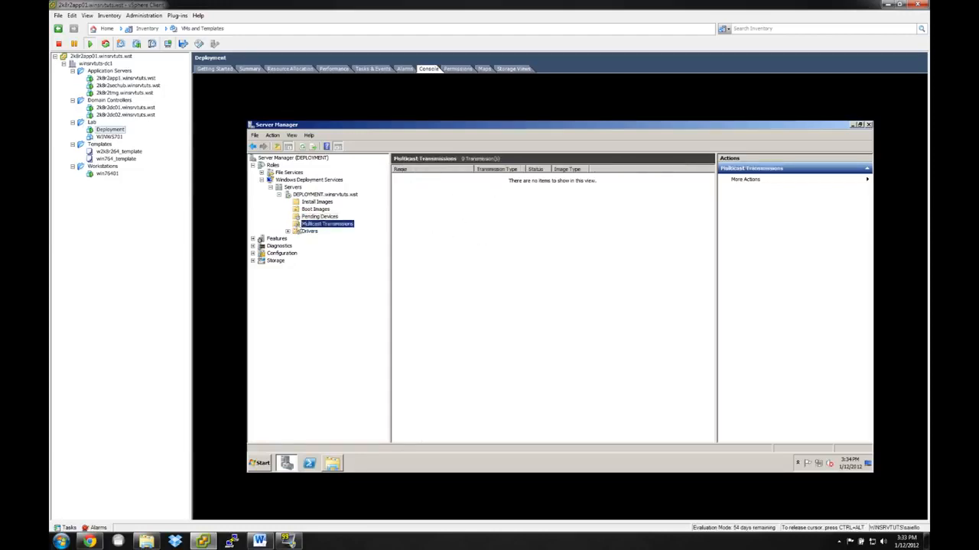
{"action": "right_click", "coordinate": [306, 224]}
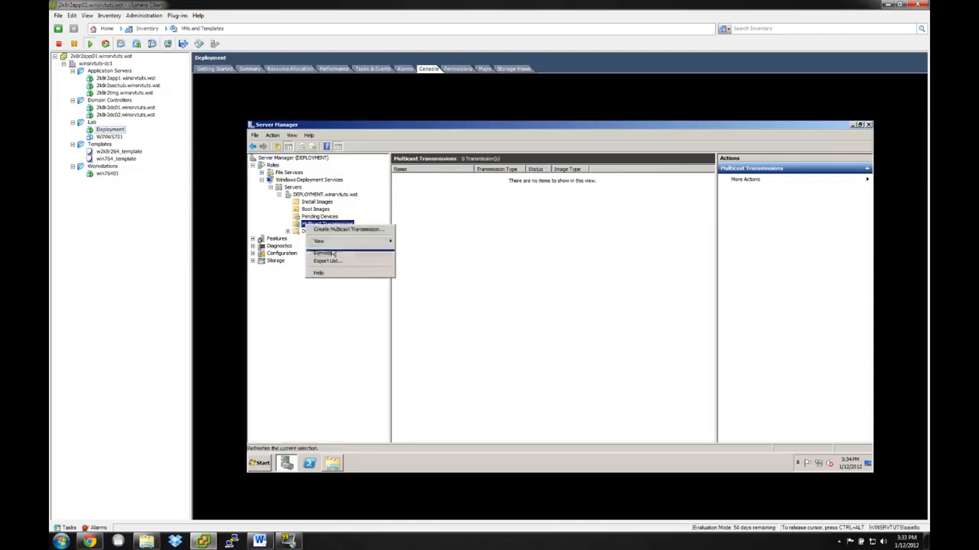
{"action": "left_click", "coordinate": [338, 230]}
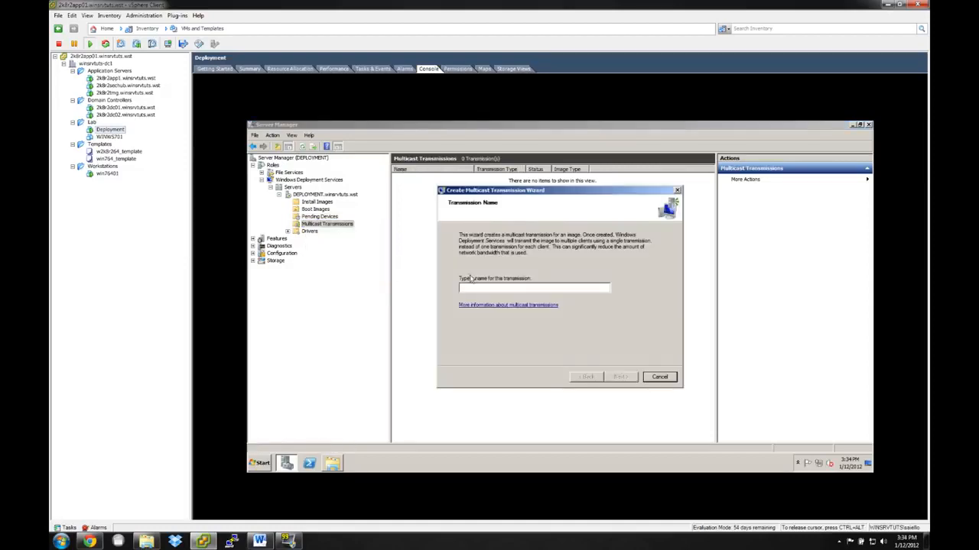
{"action": "type", "text": "Test"}
{"action": "left_click", "coordinate": [619, 377]}
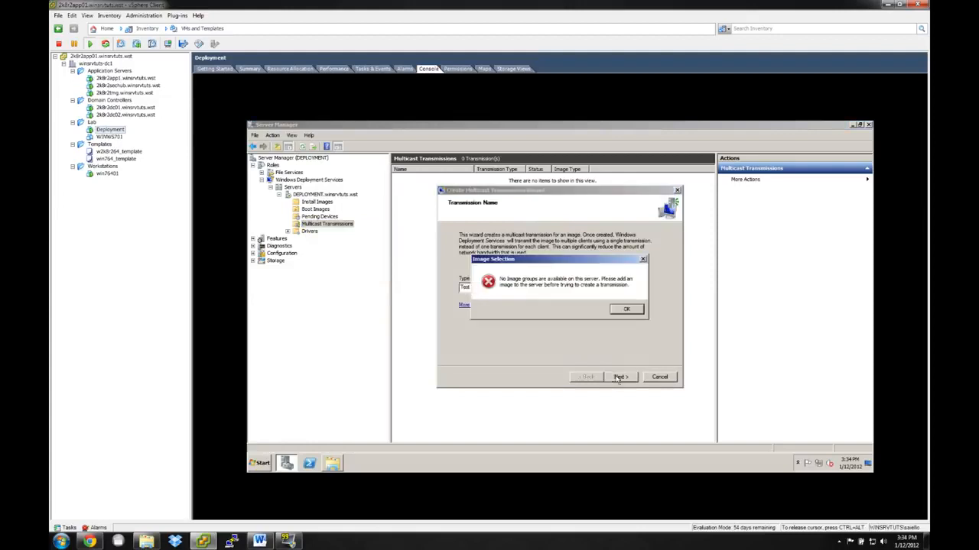
{"action": "left_click", "coordinate": [628, 310]}
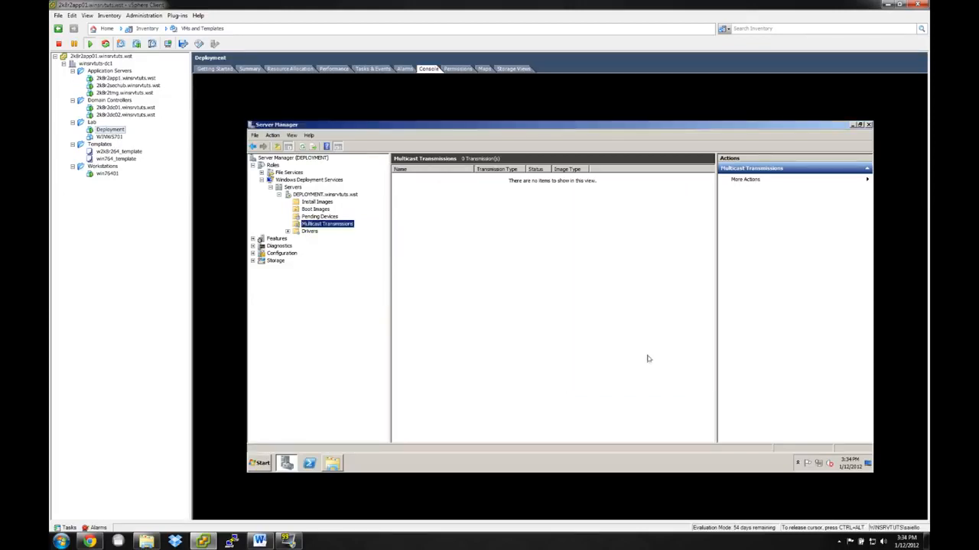
Examine the driver groups under the server's Drivers node, and return to the DEPLOYMENT.winsrvtuts.wst server.
{"action": "left_click", "coordinate": [309, 230]}
{"action": "left_click", "coordinate": [322, 224]}
{"action": "left_click", "coordinate": [309, 231]}
{"action": "left_click", "coordinate": [288, 231]}
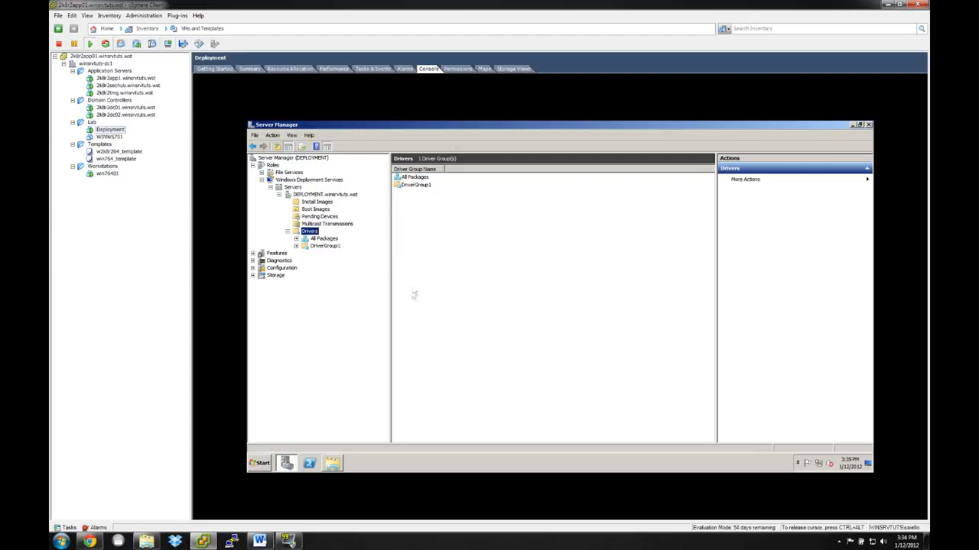
{"action": "left_click", "coordinate": [494, 363]}
{"action": "left_click", "coordinate": [308, 180]}
{"action": "left_click", "coordinate": [309, 196]}
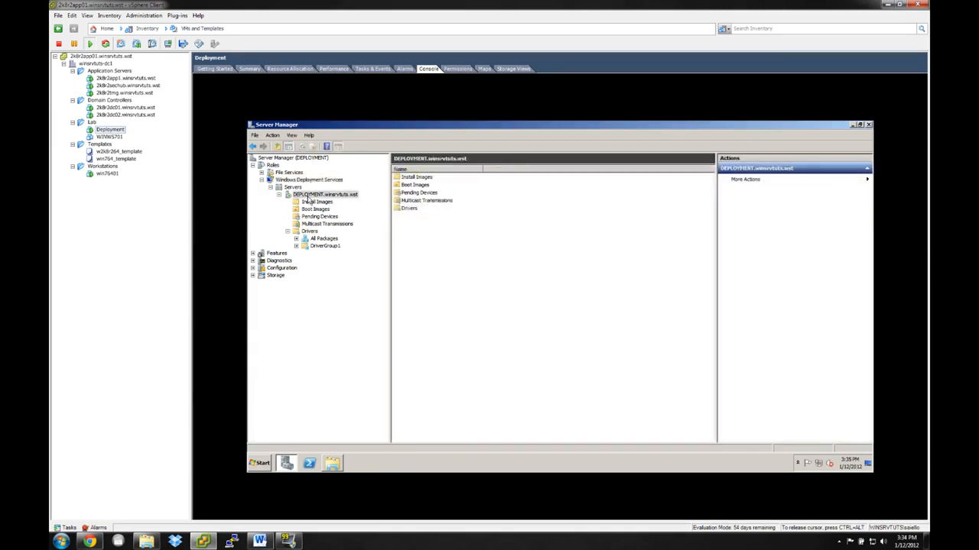
Launch Deployment Workbench on the deployment server and dismiss the Windows AIK version notice.
{"action": "left_click", "coordinate": [266, 463]}
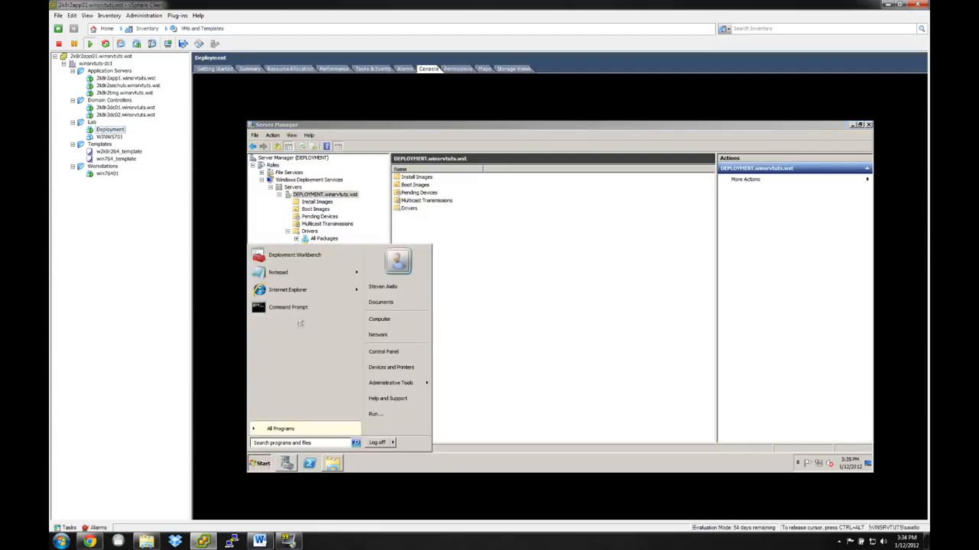
{"action": "left_click", "coordinate": [306, 257]}
{"action": "left_click", "coordinate": [386, 361]}
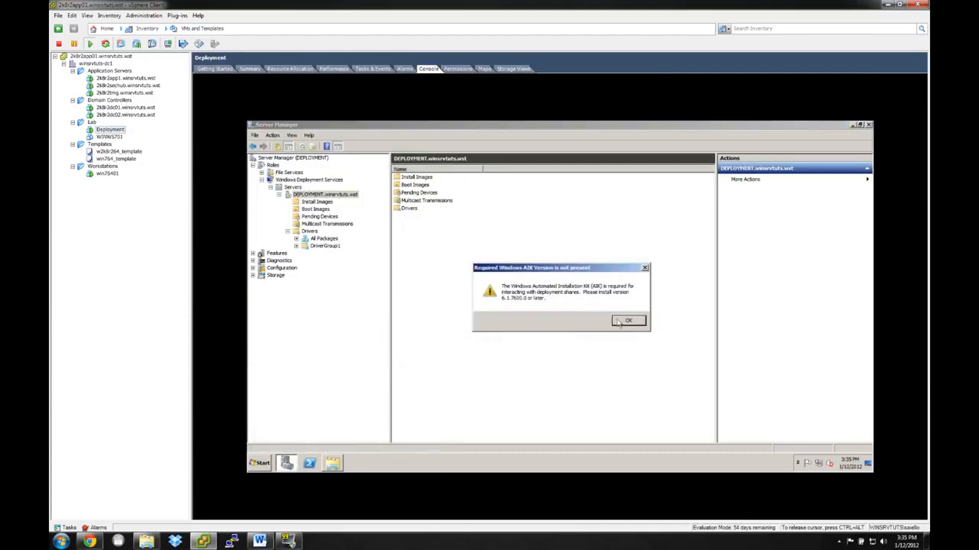
{"action": "left_click", "coordinate": [621, 321]}
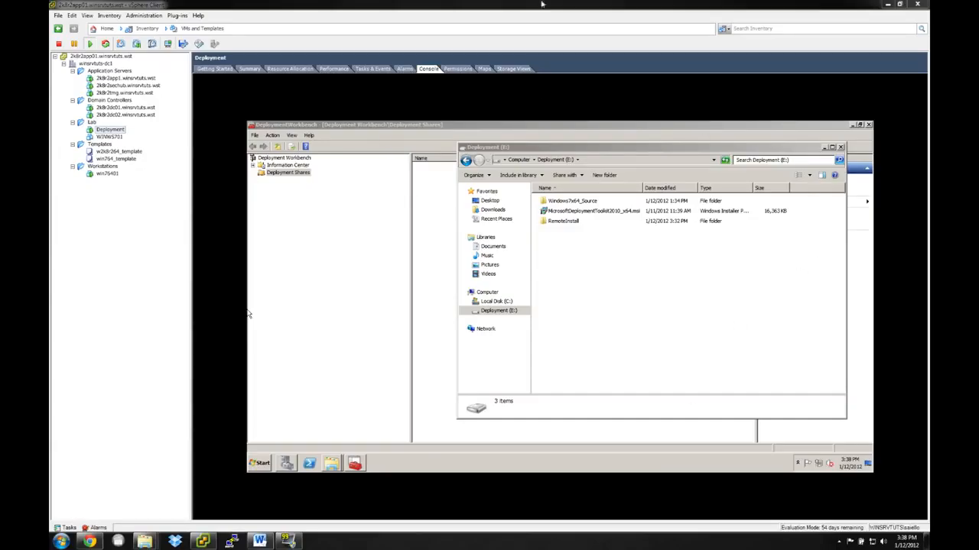
Connect the virtual machine's CD/DVD drive 1 to KB3AIK_EN.iso from the Downloads folder on the local Internal Data (F:) drive.
{"action": "left_click", "coordinate": [199, 44]}
{"action": "mouse_move", "coordinate": [229, 56]}
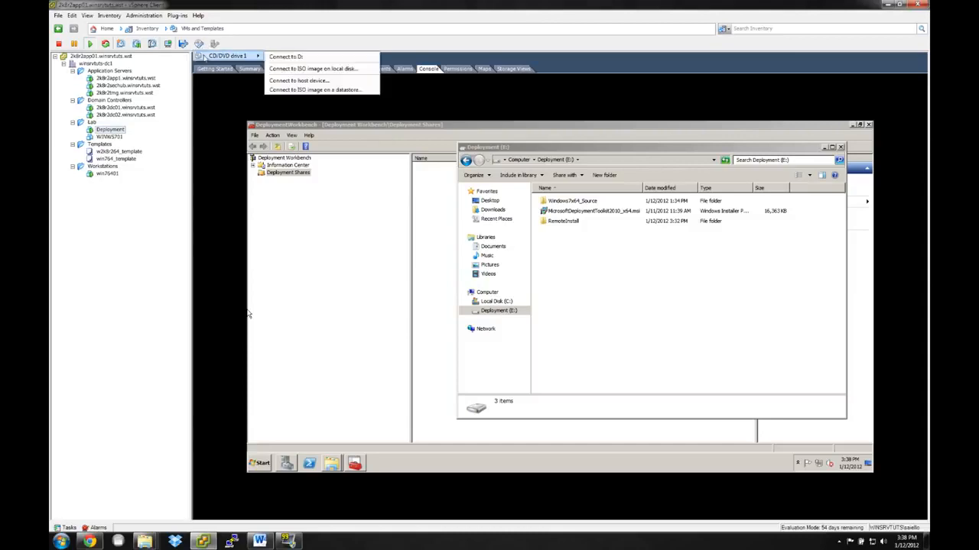
{"action": "left_click", "coordinate": [308, 70]}
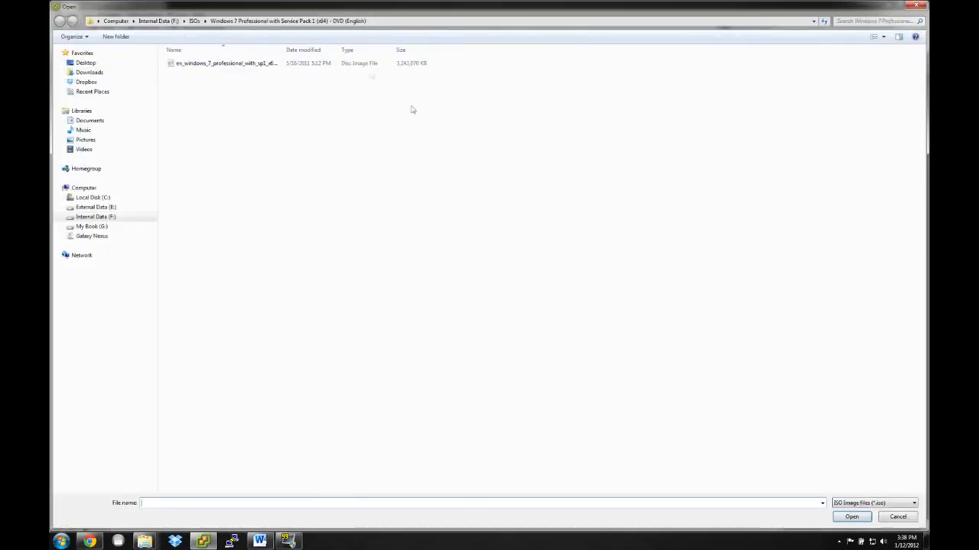
{"action": "left_click", "coordinate": [91, 209]}
{"action": "left_click", "coordinate": [92, 217]}
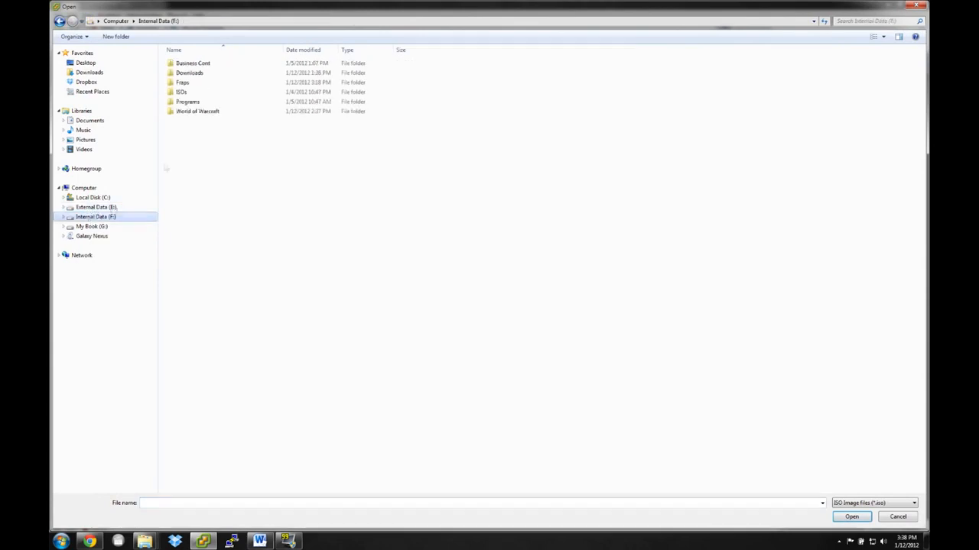
{"action": "double_click", "coordinate": [192, 72]}
{"action": "left_click", "coordinate": [248, 75]}
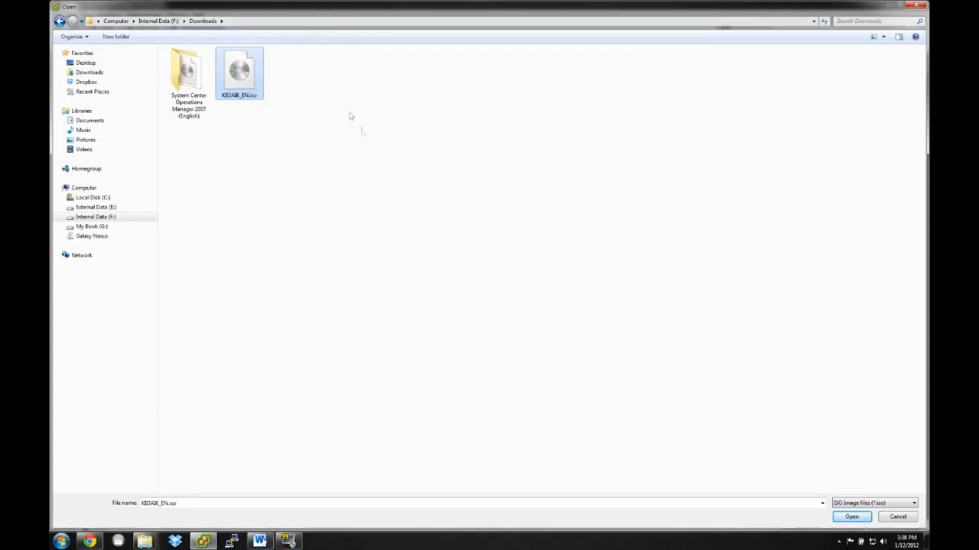
{"action": "double_click", "coordinate": [248, 83]}
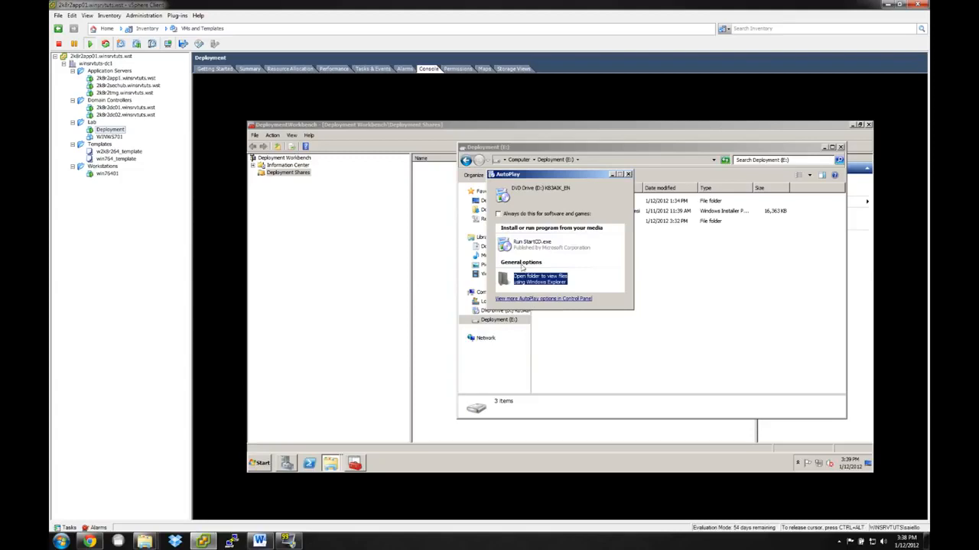
Start Windows AIK Setup through the mounted disc's StartCD.exe, allowing it to make changes, and agree to the license terms.
{"action": "left_click", "coordinate": [512, 252]}
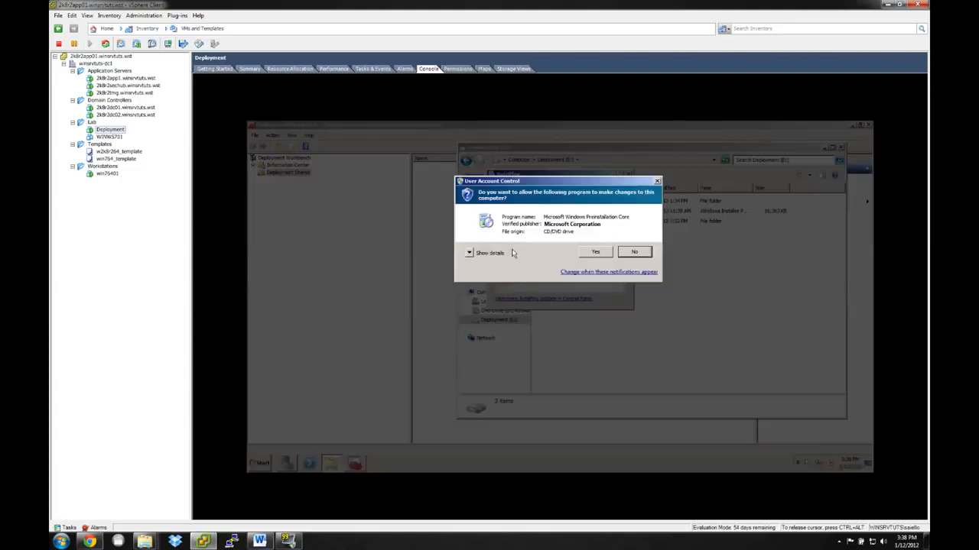
{"action": "left_click", "coordinate": [596, 256]}
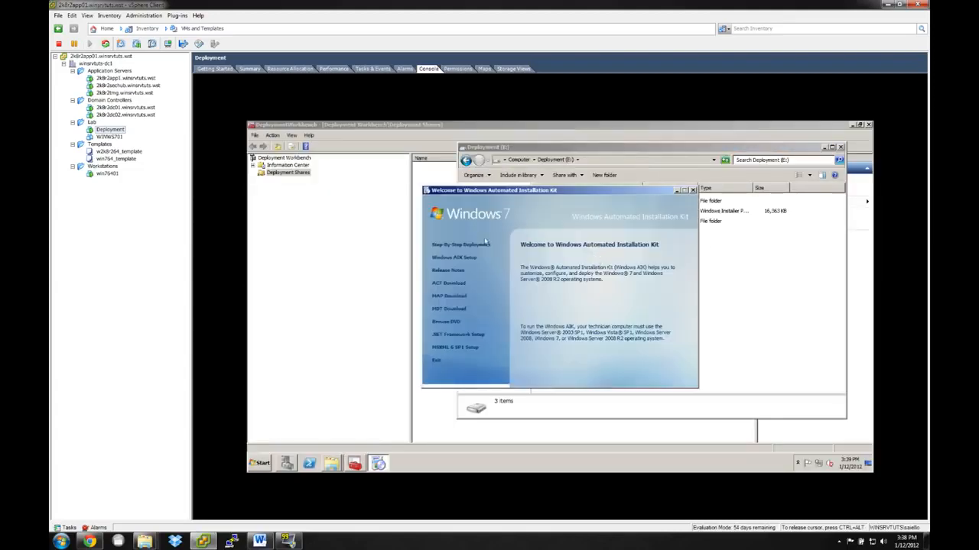
{"action": "left_click", "coordinate": [450, 262]}
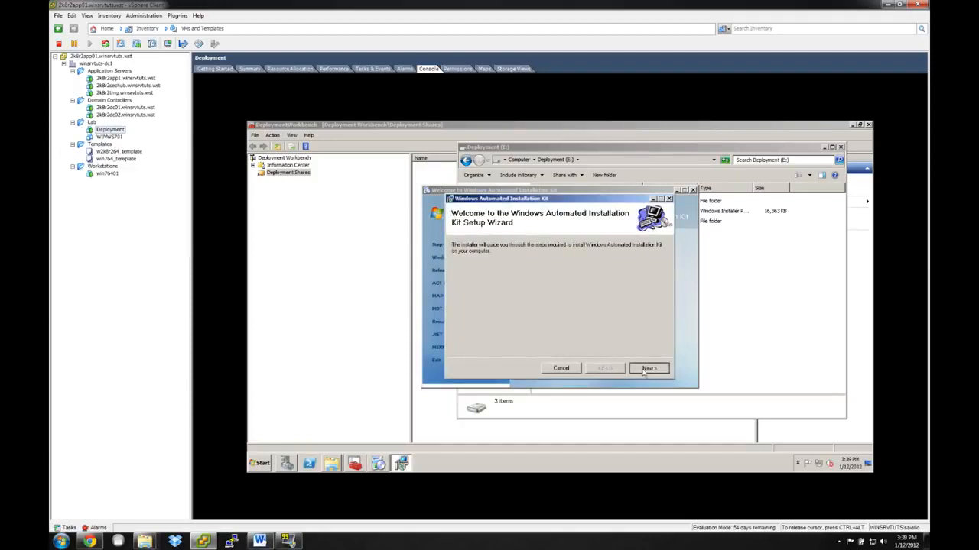
{"action": "left_click", "coordinate": [644, 368]}
{"action": "left_click", "coordinate": [559, 350]}
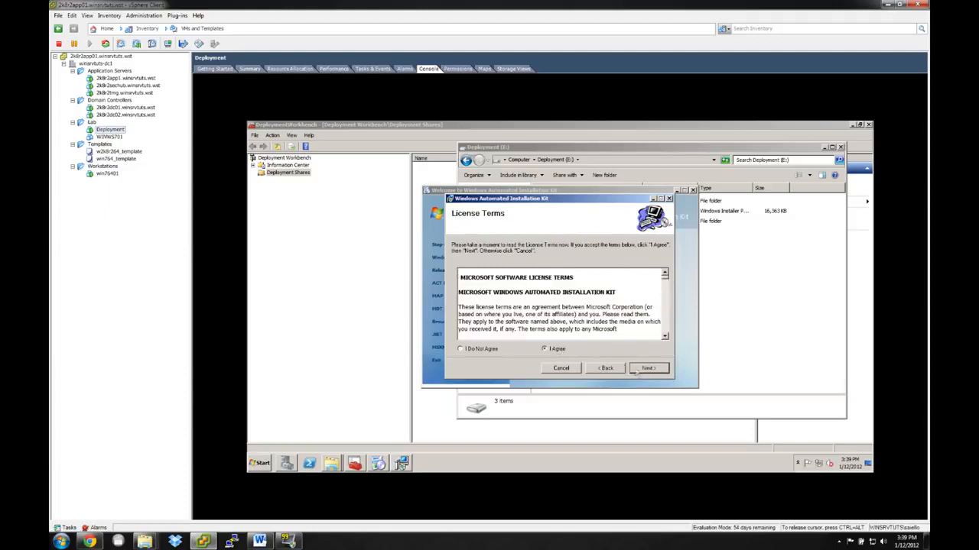
Install the Windows Automated Installation Kit for everyone in C:\Program Files\Windows AIK\, and close the installer and its welcome window.
{"action": "left_click", "coordinate": [647, 369]}
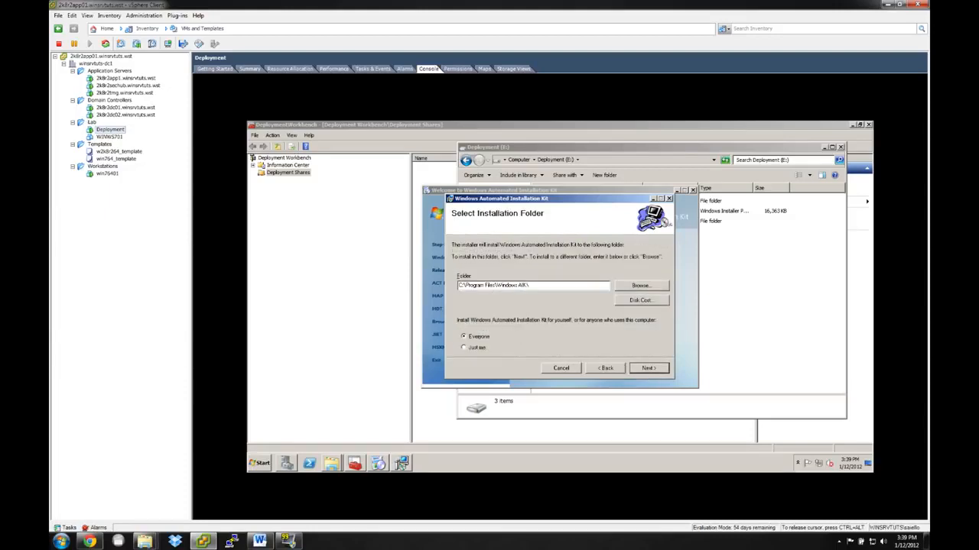
{"action": "left_click", "coordinate": [647, 368]}
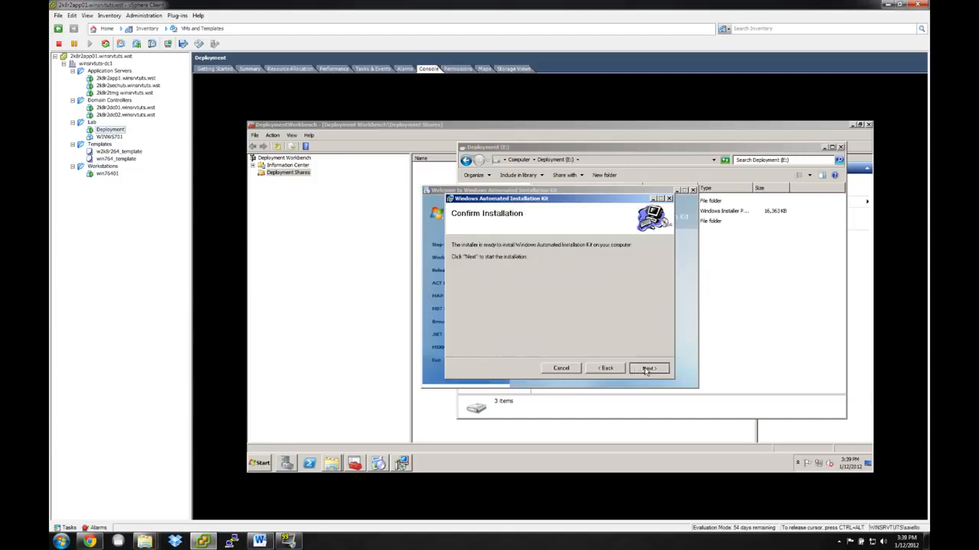
{"action": "left_click", "coordinate": [647, 369]}
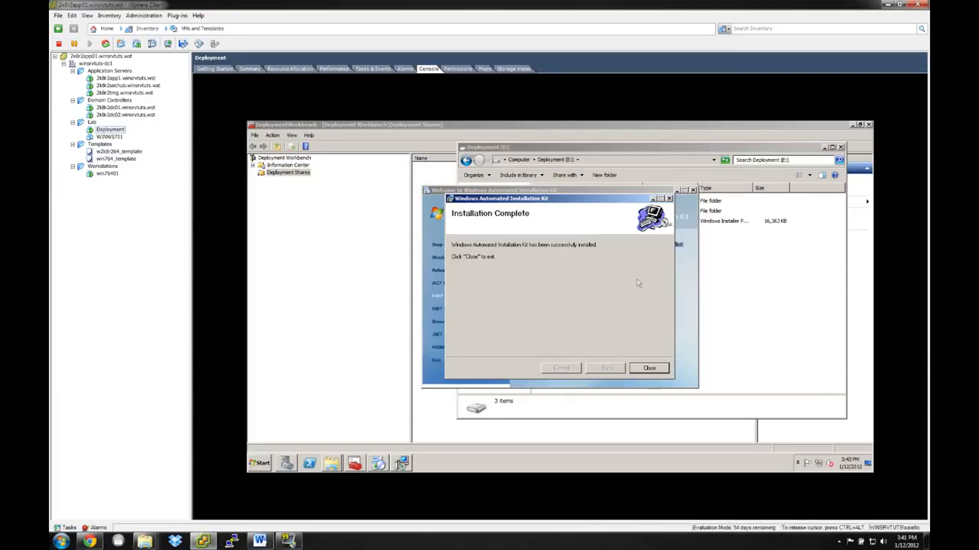
{"action": "left_click", "coordinate": [650, 370]}
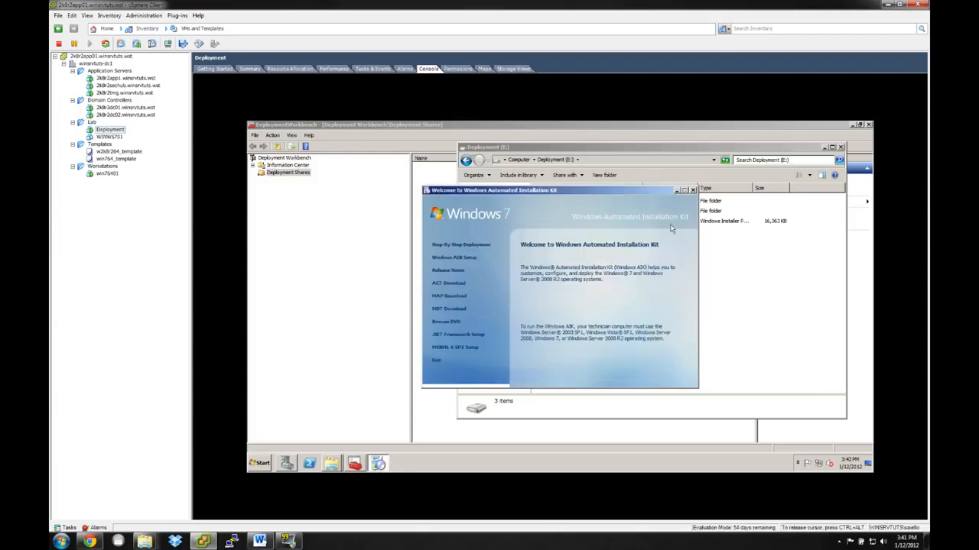
{"action": "left_click", "coordinate": [692, 190]}
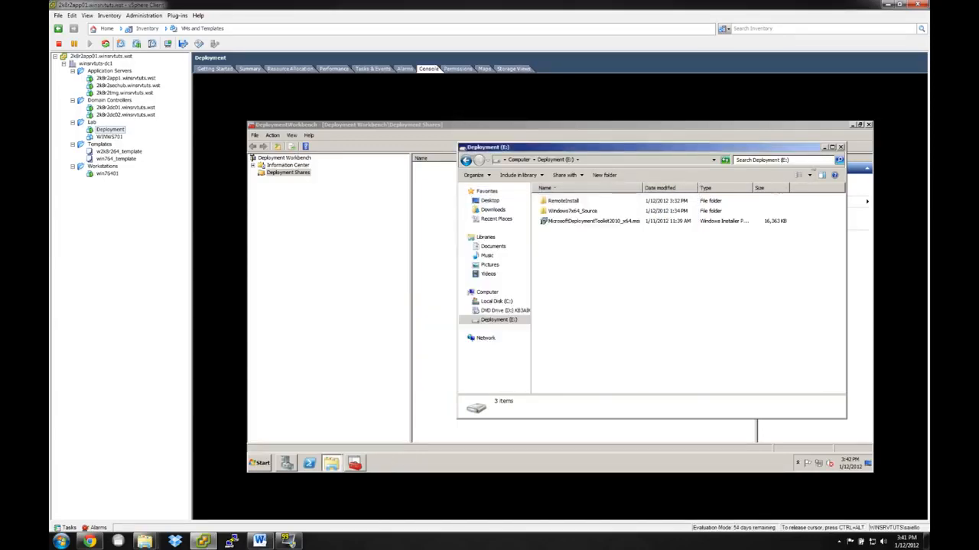
Minimize the file browser, then close and relaunch Deployment Workbench, allowing it to make changes.
{"action": "left_click", "coordinate": [824, 148]}
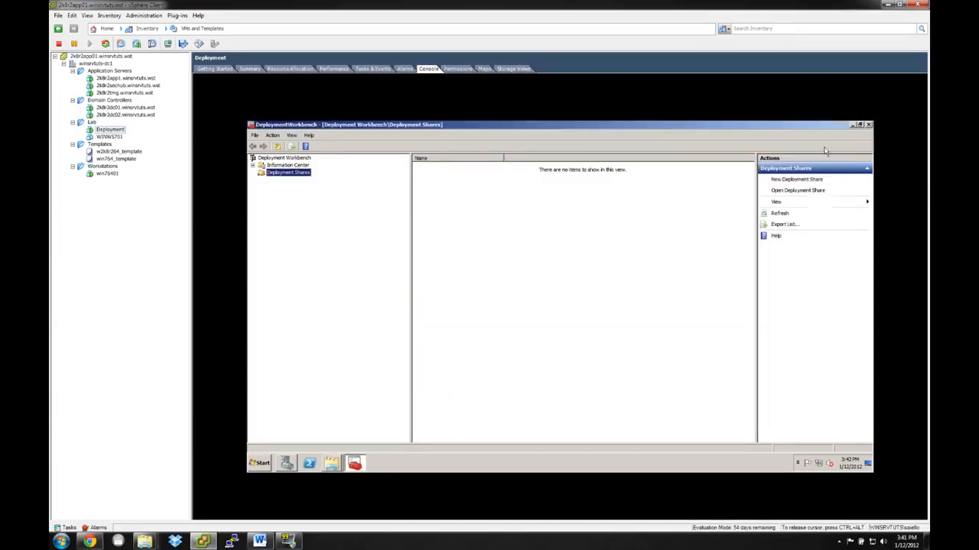
{"action": "left_click", "coordinate": [441, 464]}
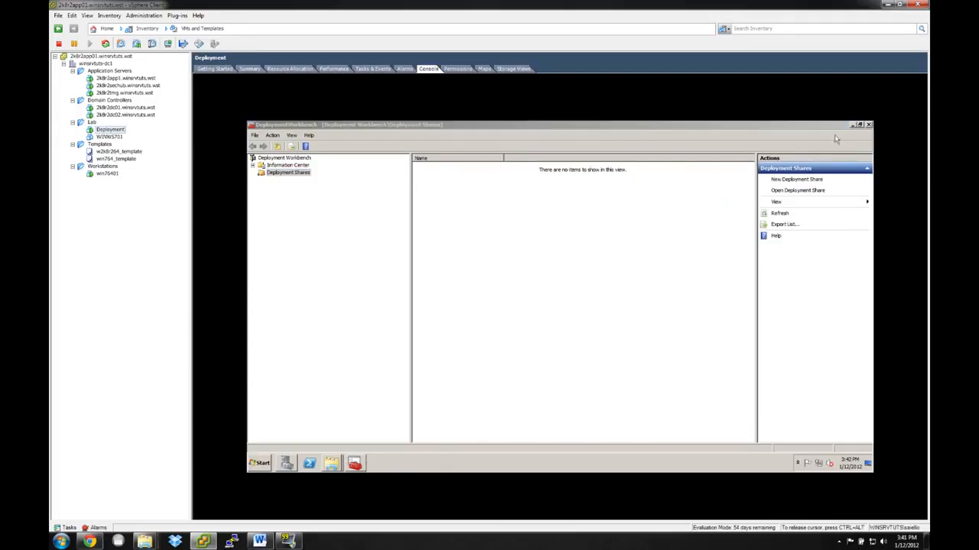
{"action": "left_click", "coordinate": [868, 124]}
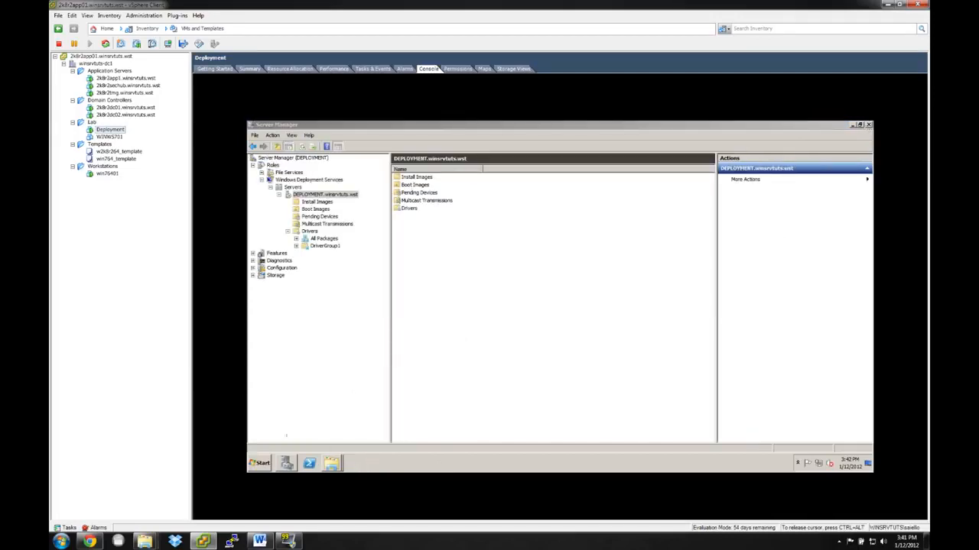
{"action": "left_click", "coordinate": [264, 464]}
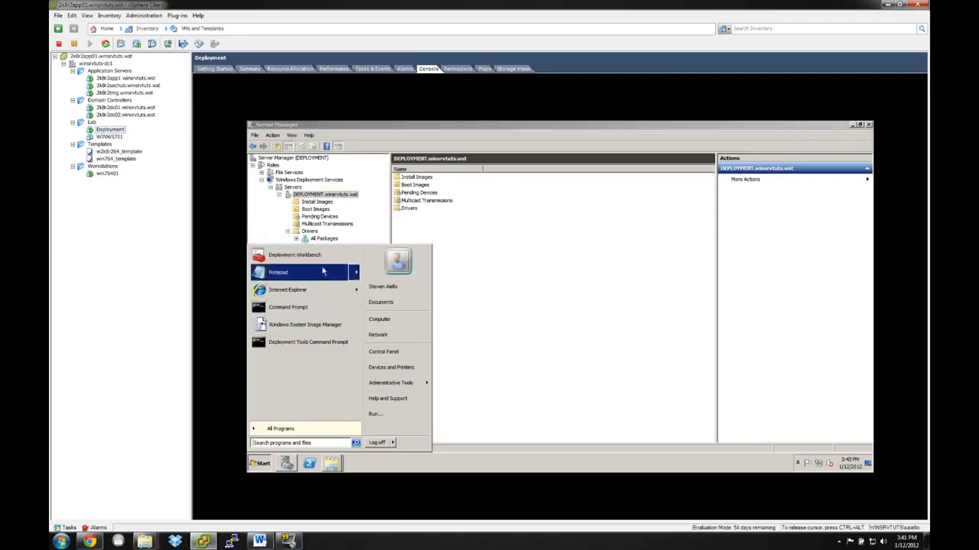
{"action": "left_click", "coordinate": [327, 257]}
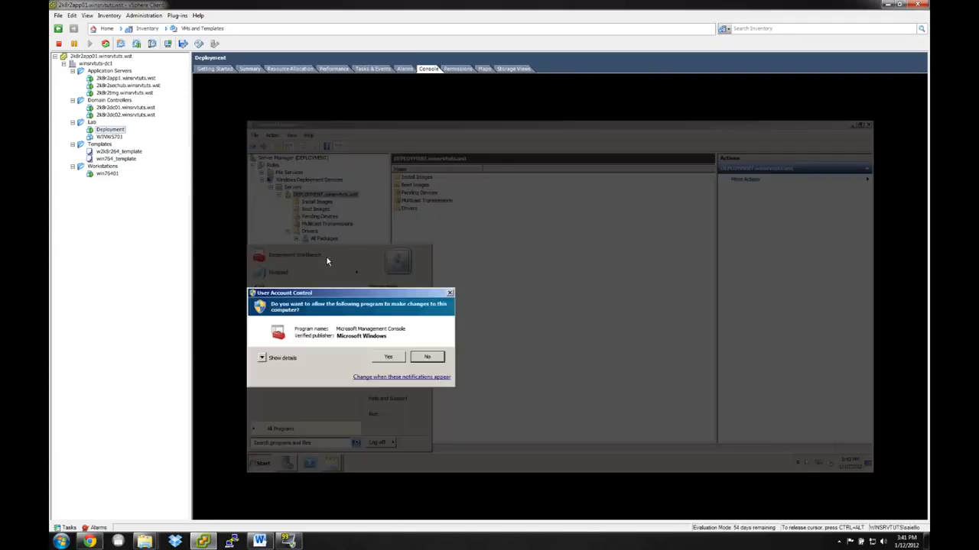
{"action": "left_click", "coordinate": [388, 357]}
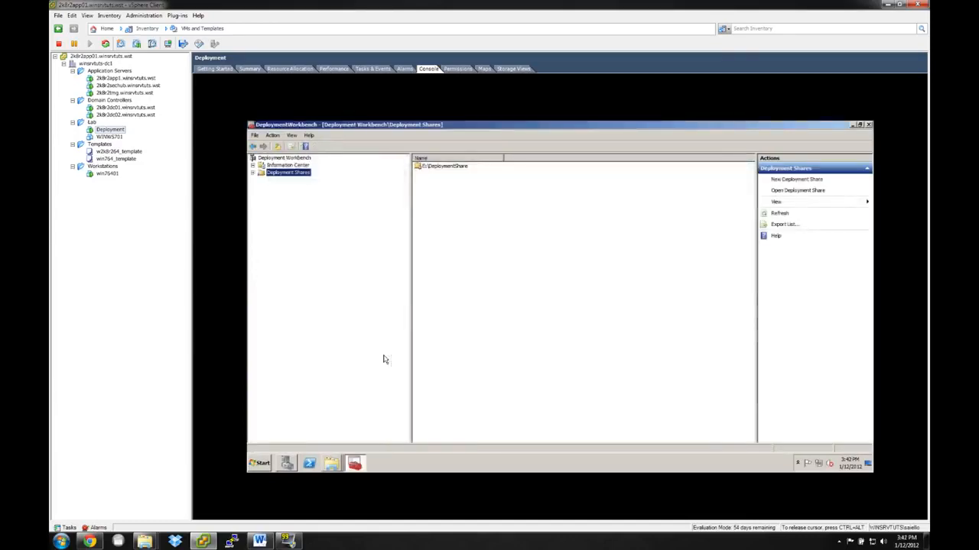
Look through the Getting Started, Documentation, News and Components pages of the Information Center.
{"action": "left_click", "coordinate": [253, 166]}
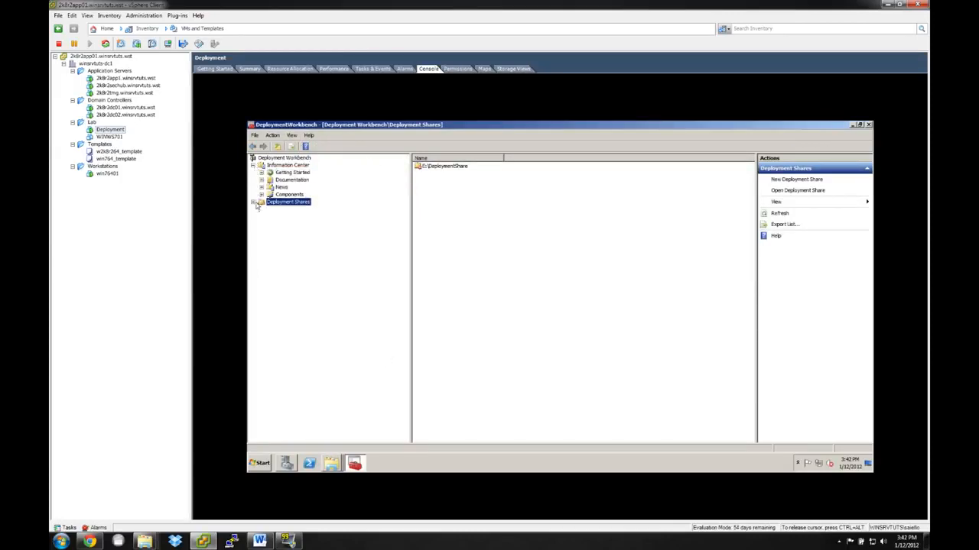
{"action": "left_click", "coordinate": [253, 203]}
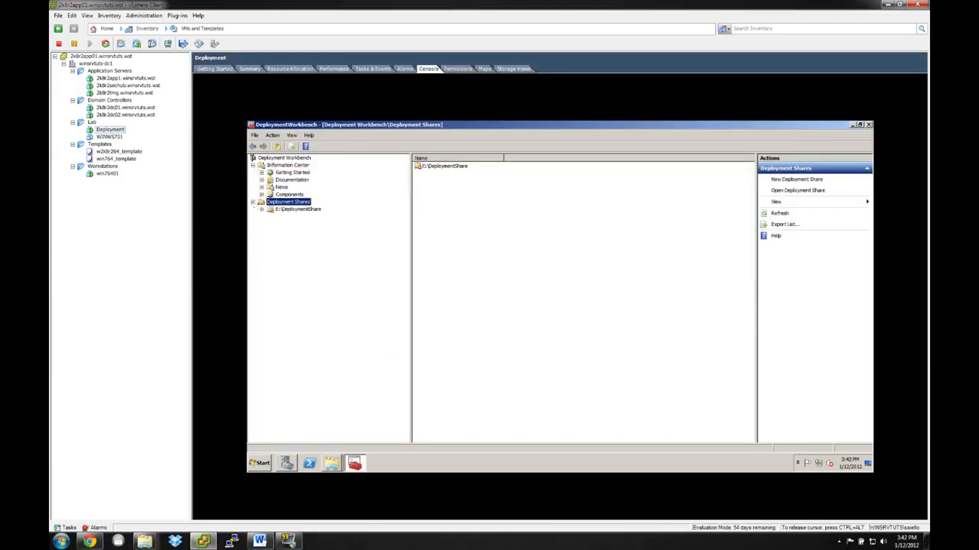
{"action": "left_click", "coordinate": [288, 173]}
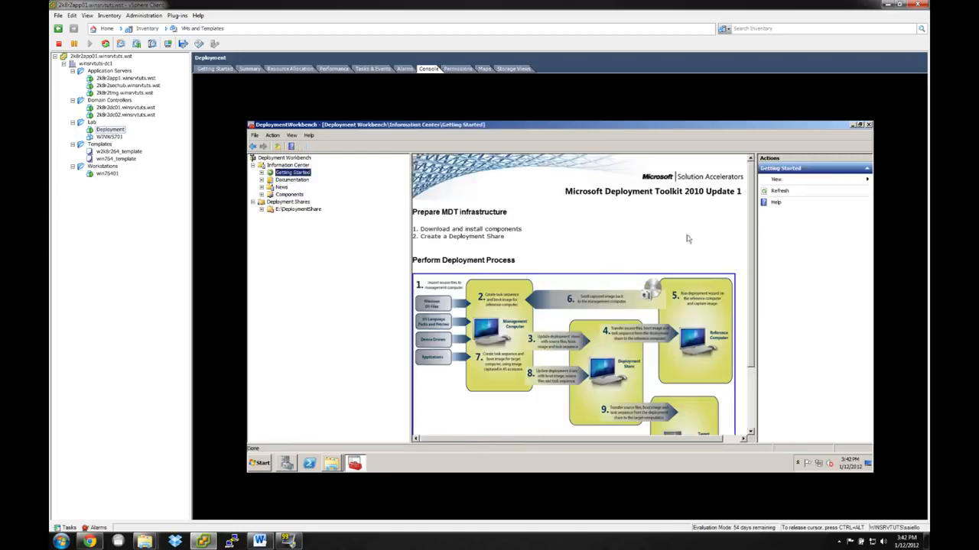
{"action": "left_click_drag", "start_coordinate": [755, 232], "coordinate": [780, 232]}
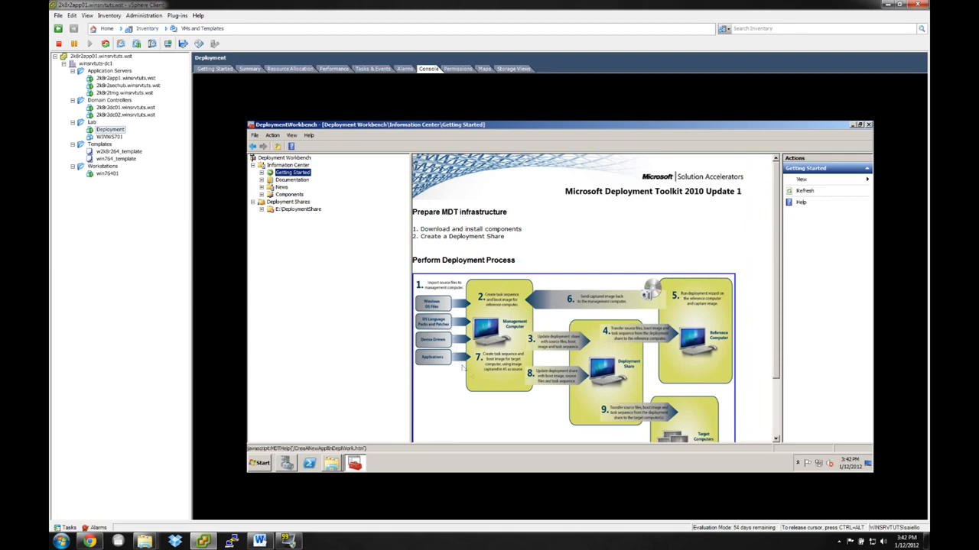
{"action": "left_click", "coordinate": [304, 181]}
{"action": "left_click", "coordinate": [283, 187]}
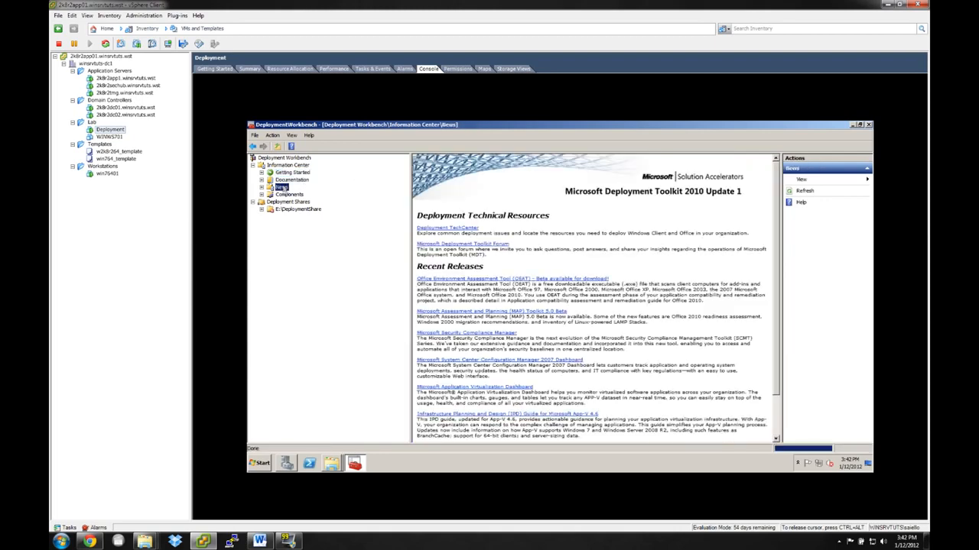
{"action": "left_click", "coordinate": [289, 196]}
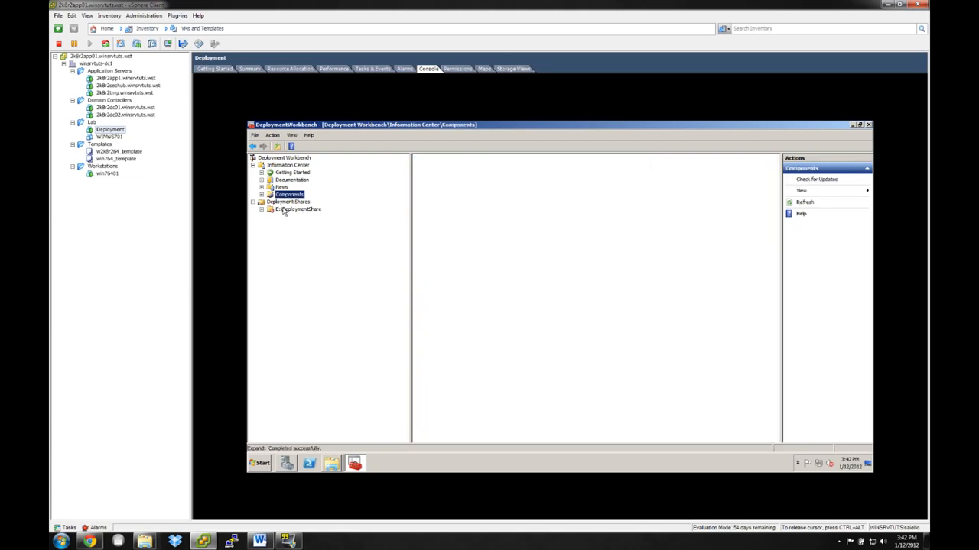
Remove the existing E:\DeploymentShare entry from Deployment Shares.
{"action": "left_click", "coordinate": [296, 209]}
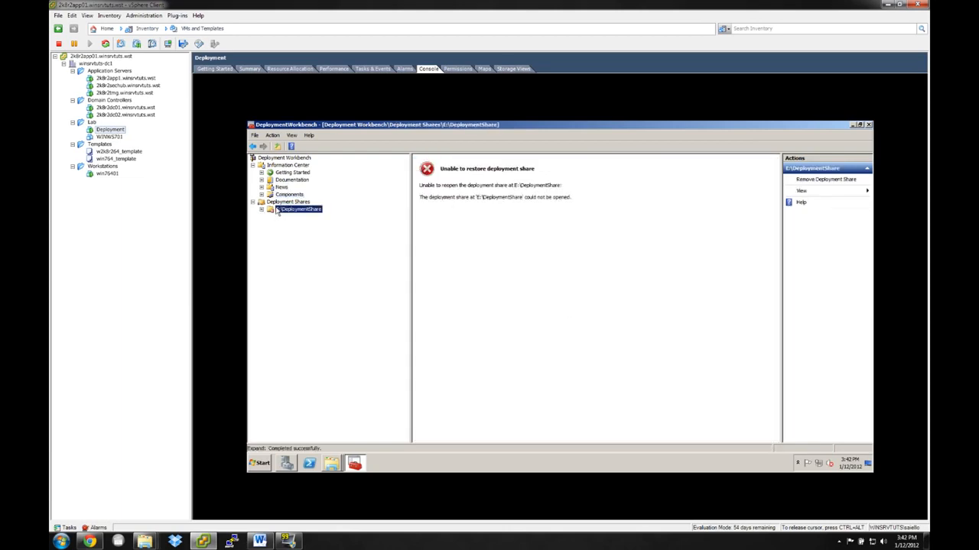
{"action": "right_click", "coordinate": [280, 211]}
{"action": "left_click", "coordinate": [281, 211]}
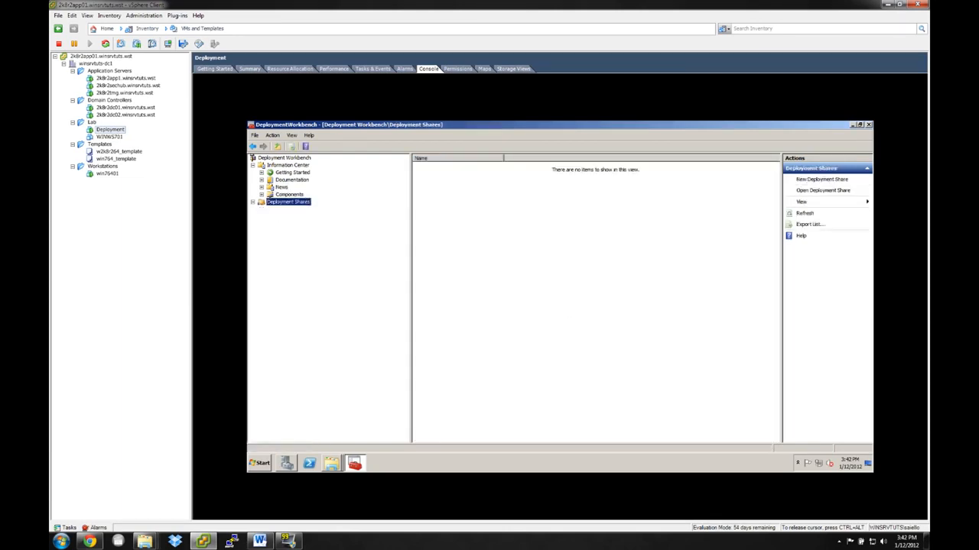
Start a new deployment share with the path E:\DeploymentShare.
{"action": "right_click", "coordinate": [298, 203]}
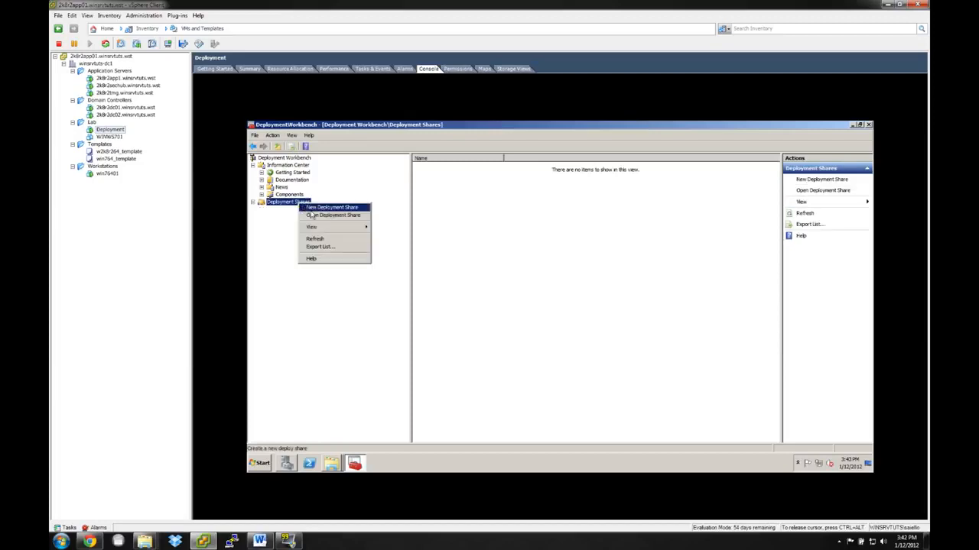
{"action": "left_click", "coordinate": [277, 224]}
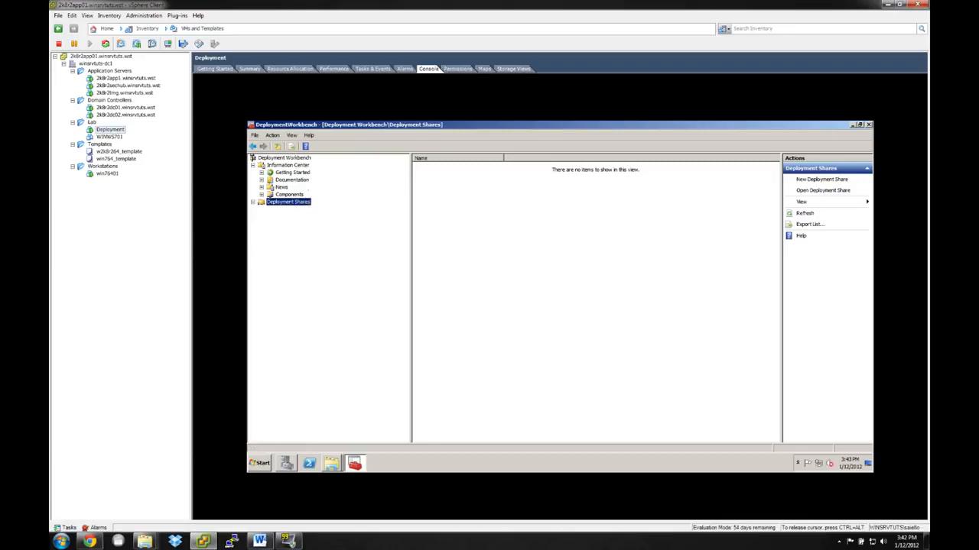
{"action": "right_click", "coordinate": [283, 207]}
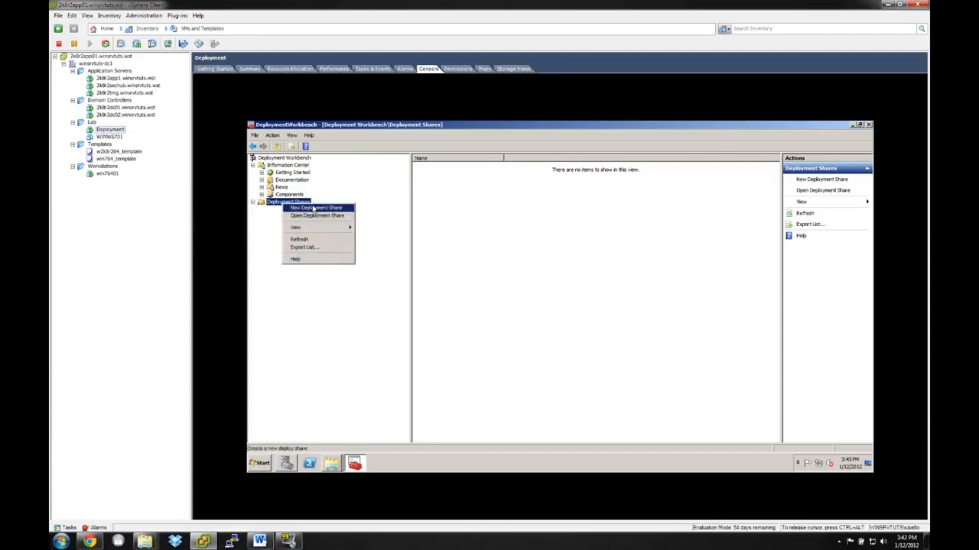
{"action": "left_click", "coordinate": [313, 209]}
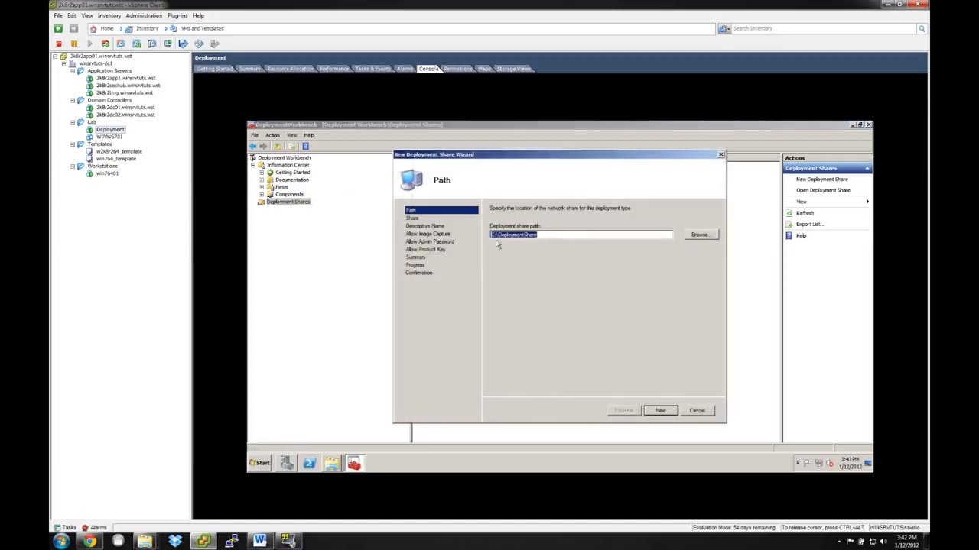
{"action": "left_click", "coordinate": [490, 235]}
{"action": "left_click_drag", "start_coordinate": [539, 235], "coordinate": [487, 235]}
{"action": "left_click", "coordinate": [661, 411]}
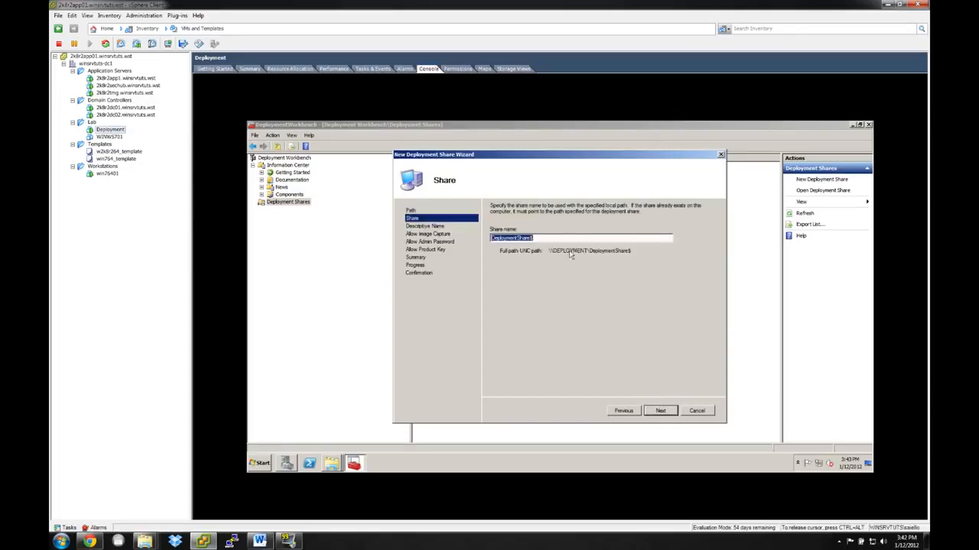
Name the network share DS$ and accept the description MDT Deployment Share.
{"action": "left_click", "coordinate": [552, 238]}
{"action": "double_click", "coordinate": [569, 237]}
{"action": "left_click", "coordinate": [659, 412]}
{"action": "left_click_drag", "start_coordinate": [533, 238], "coordinate": [497, 238]}
{"action": "type", "text": "S$"}
{"action": "left_click", "coordinate": [664, 412]}
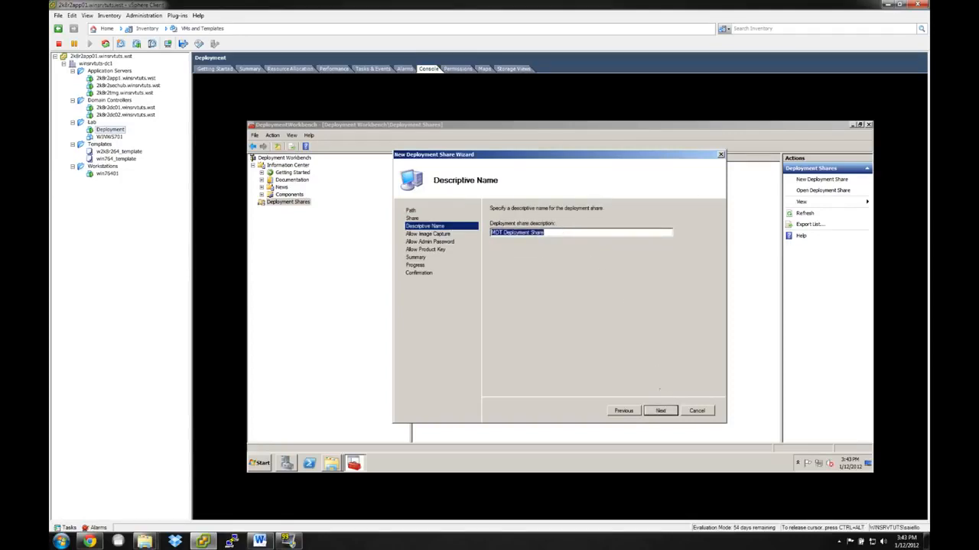
{"action": "left_click", "coordinate": [665, 412]}
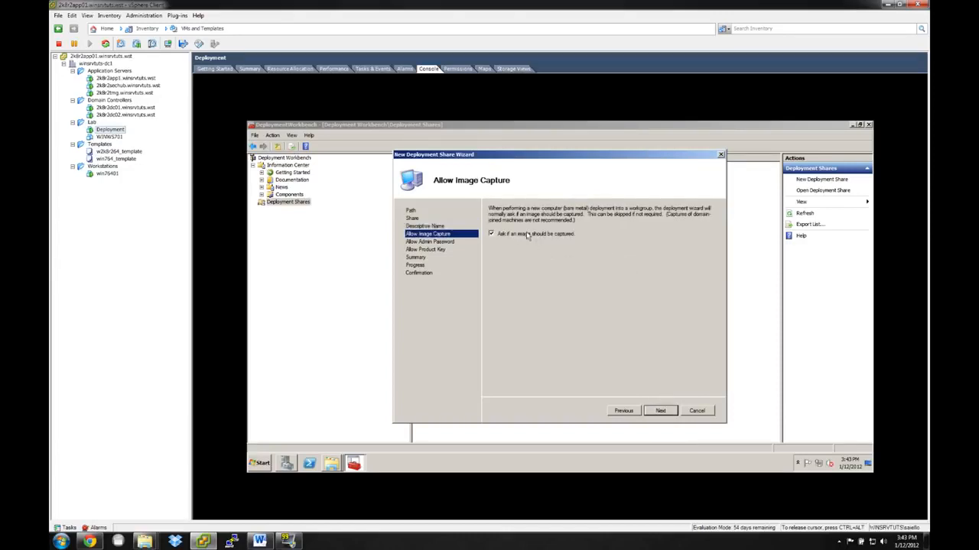
Enable the image capture and local Administrator password prompts, leave the product key prompt off, and create the deployment share.
{"action": "left_click", "coordinate": [492, 234]}
{"action": "left_click", "coordinate": [663, 412]}
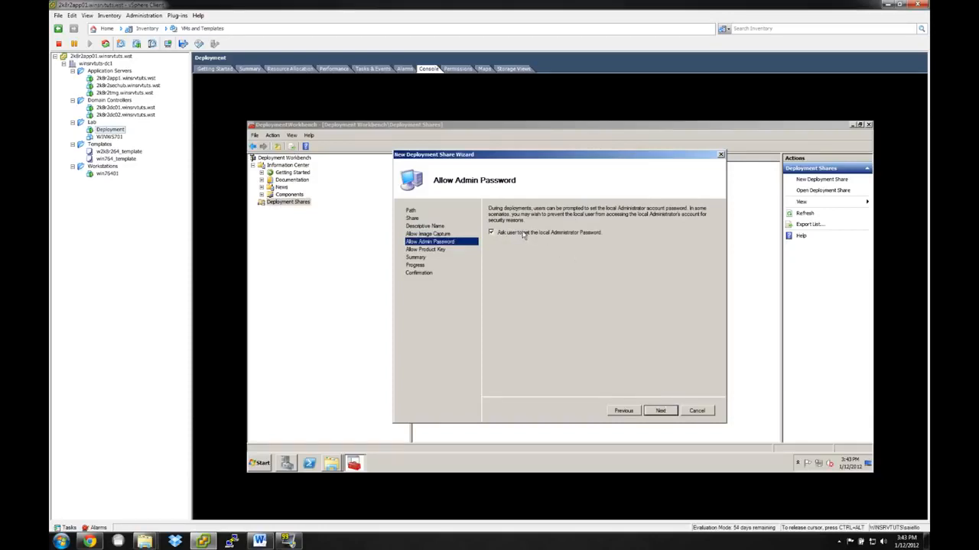
{"action": "left_click", "coordinate": [663, 411]}
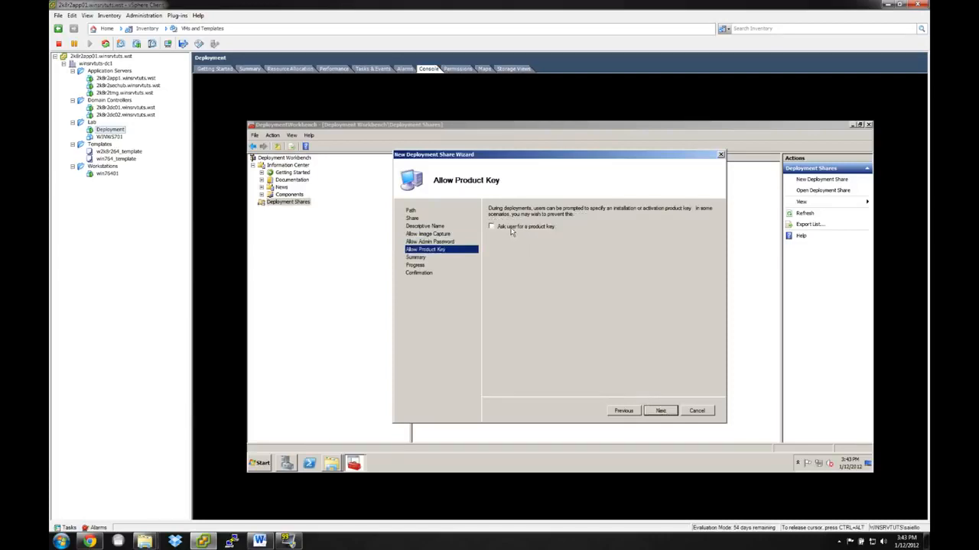
{"action": "left_click", "coordinate": [660, 411]}
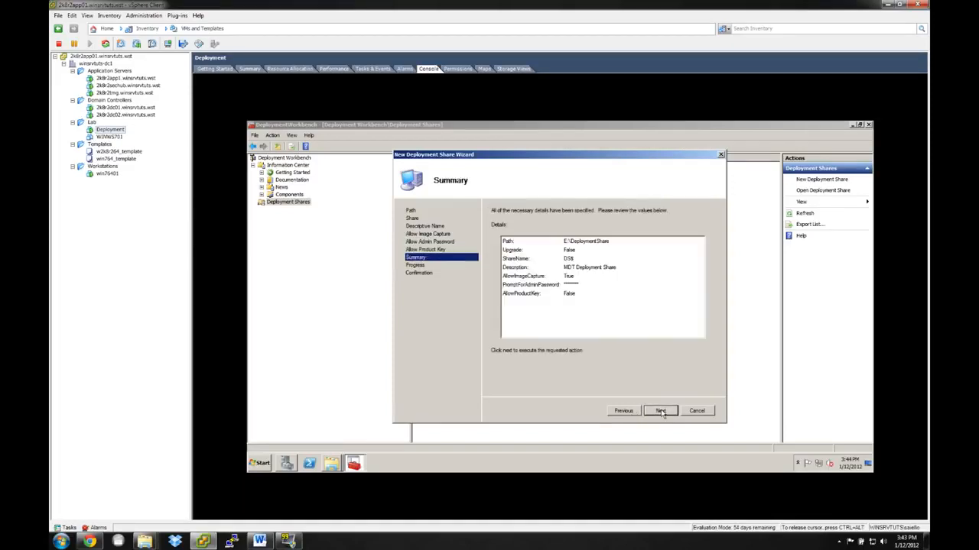
{"action": "left_click", "coordinate": [662, 414]}
{"action": "left_click", "coordinate": [661, 411]}
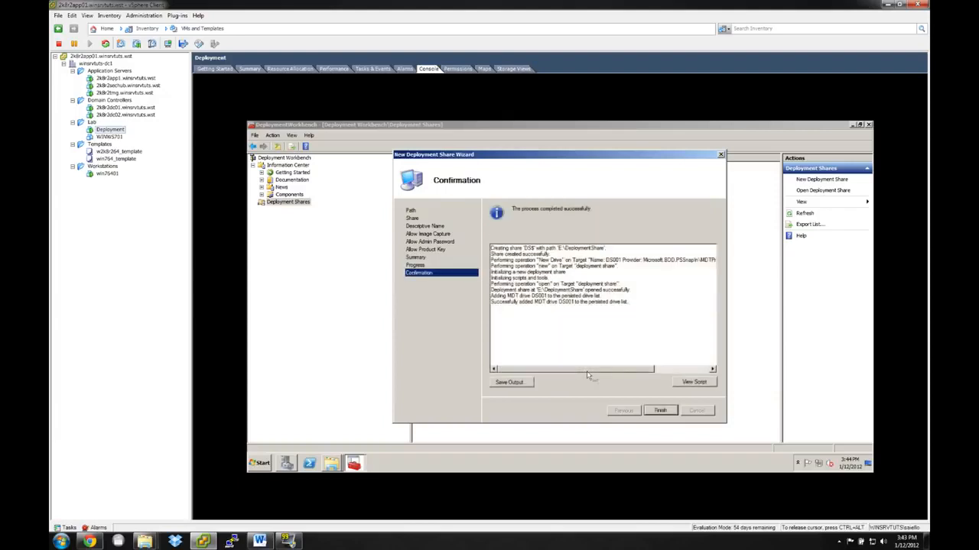
{"action": "left_click", "coordinate": [652, 411]}
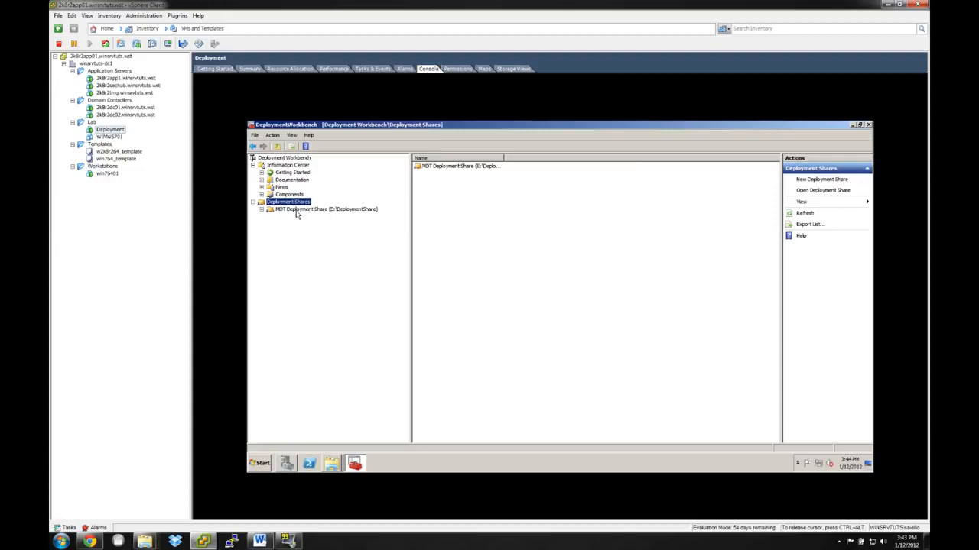
Expand MDT Deployment Share (E:\DeploymentShare) and examine its Applications, Operating Systems and Task Sequences nodes.
{"action": "left_click", "coordinate": [298, 209]}
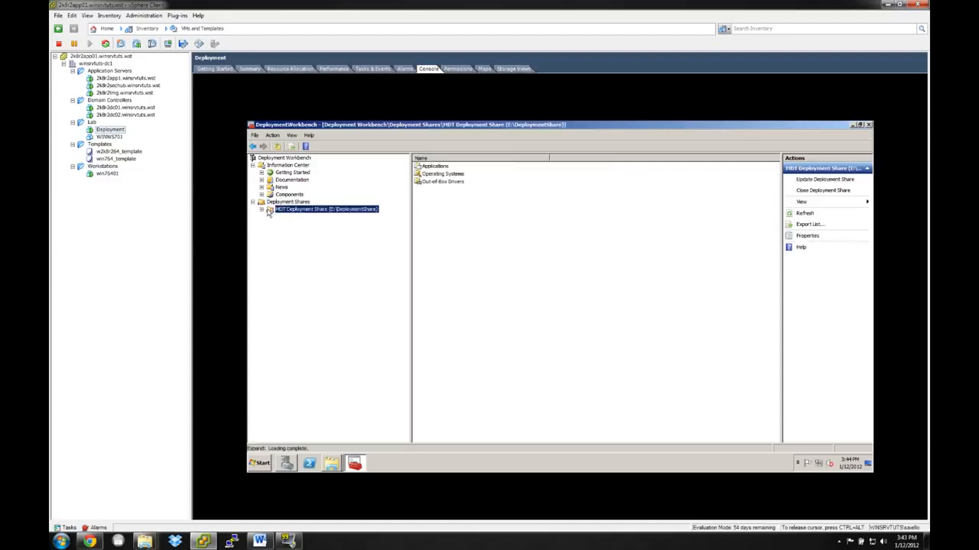
{"action": "left_click", "coordinate": [262, 209]}
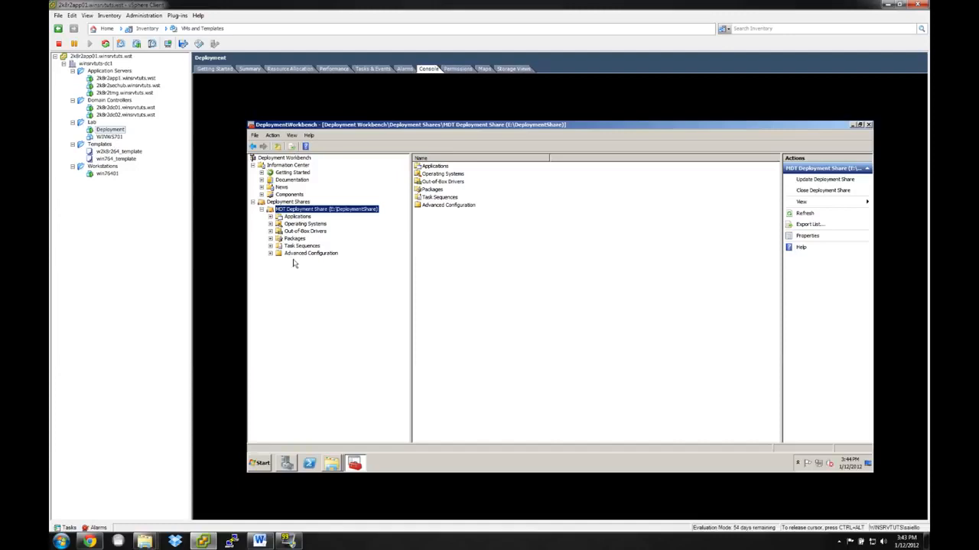
{"action": "left_click", "coordinate": [298, 217]}
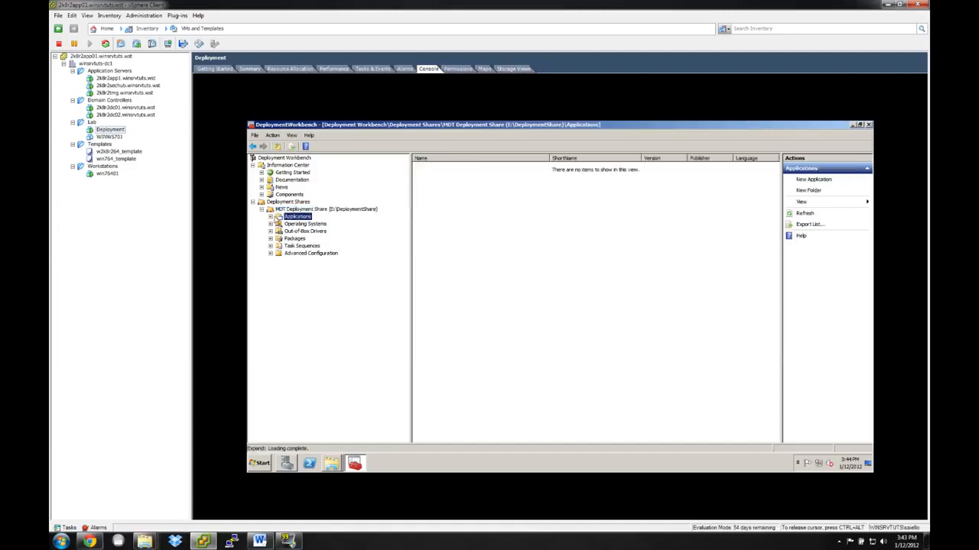
{"action": "left_click", "coordinate": [315, 225]}
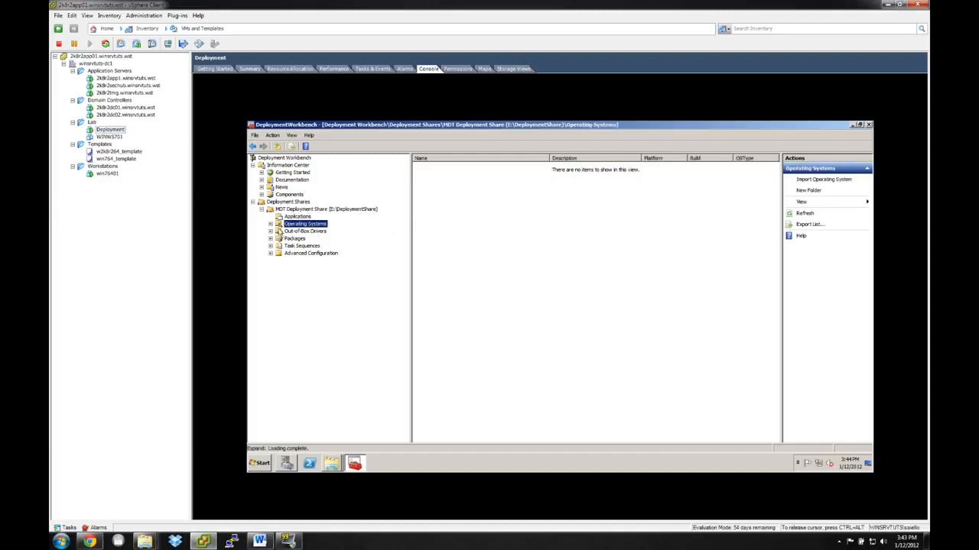
{"action": "left_click", "coordinate": [304, 247]}
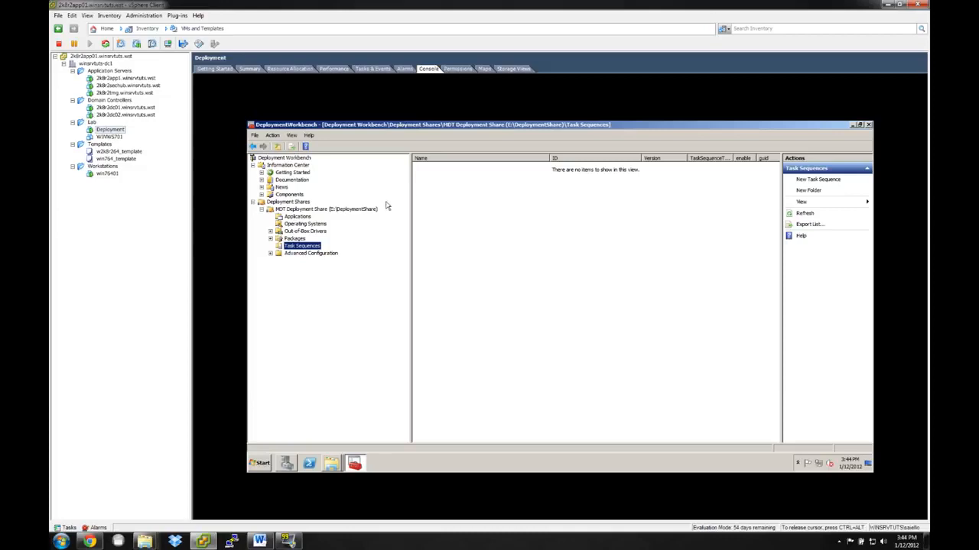
Examine the Packages and Out-of-Box Drivers nodes and the first page of the Import Driver Wizard, cancelling the wizard.
{"action": "left_click", "coordinate": [295, 239]}
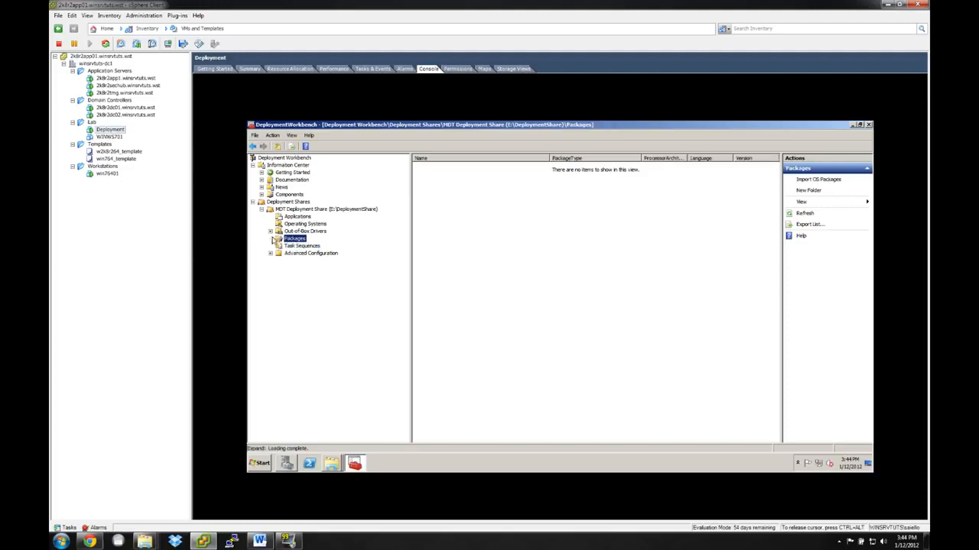
{"action": "left_click", "coordinate": [306, 231]}
{"action": "right_click", "coordinate": [309, 233]}
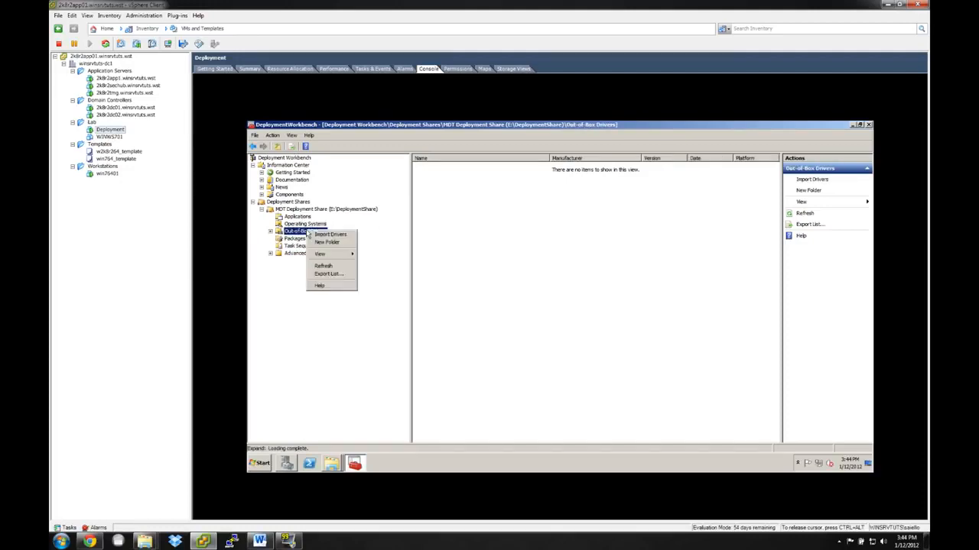
{"action": "left_click", "coordinate": [329, 238]}
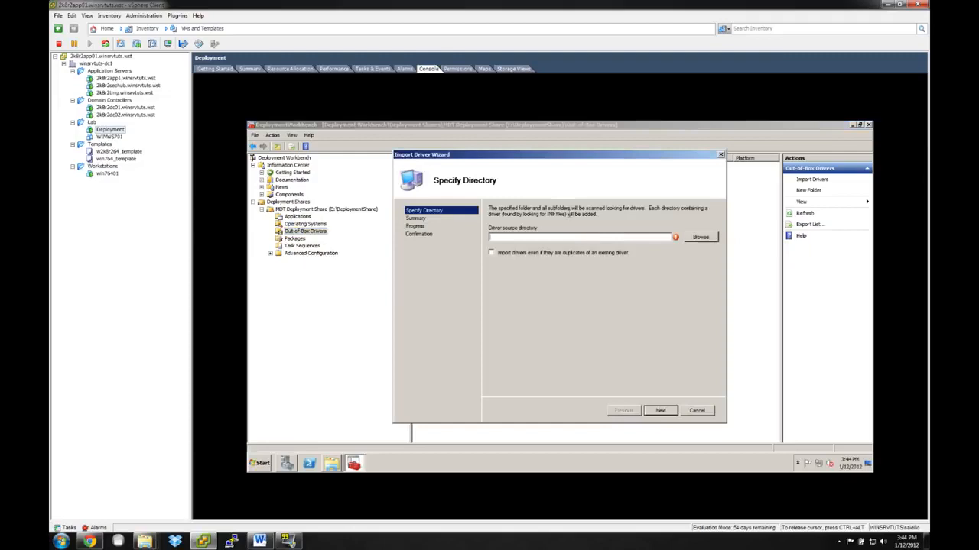
{"action": "left_click", "coordinate": [694, 415]}
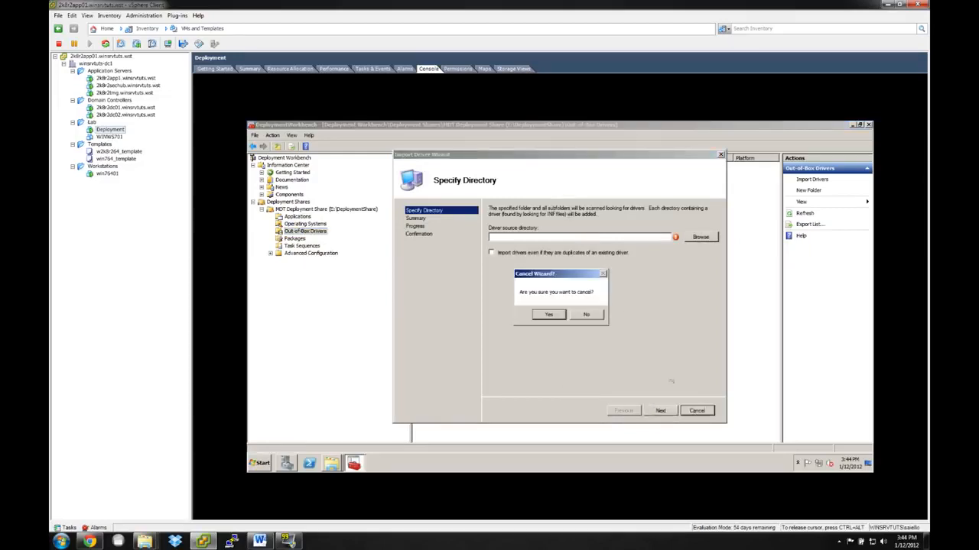
{"action": "left_click", "coordinate": [550, 315]}
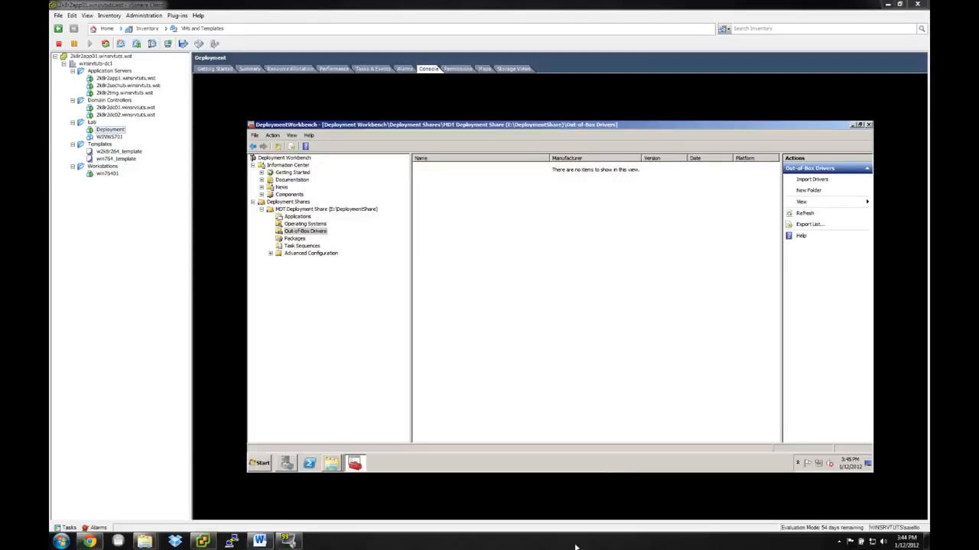
Start importing an operating system into the Operating Systems node of the MDT Deployment Share.
{"action": "left_click", "coordinate": [304, 225]}
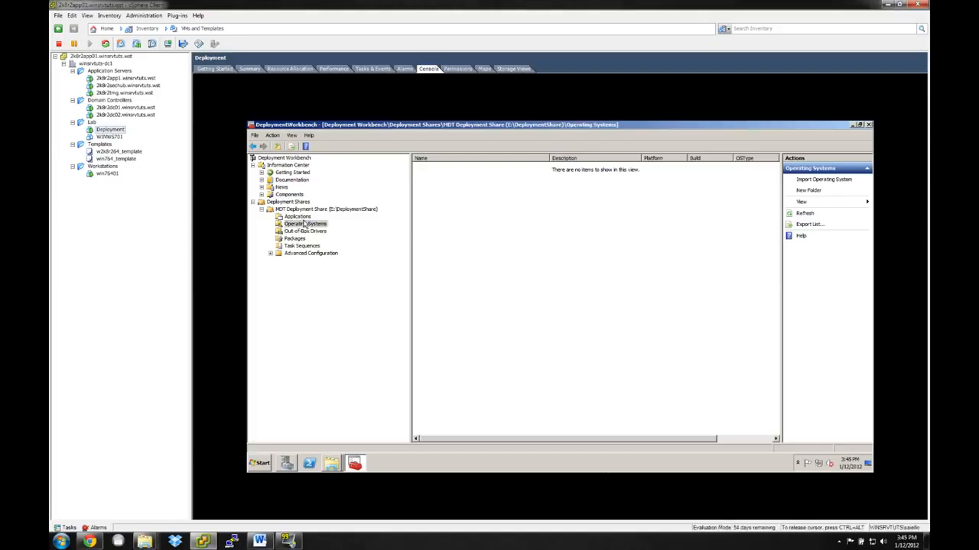
{"action": "right_click", "coordinate": [305, 226]}
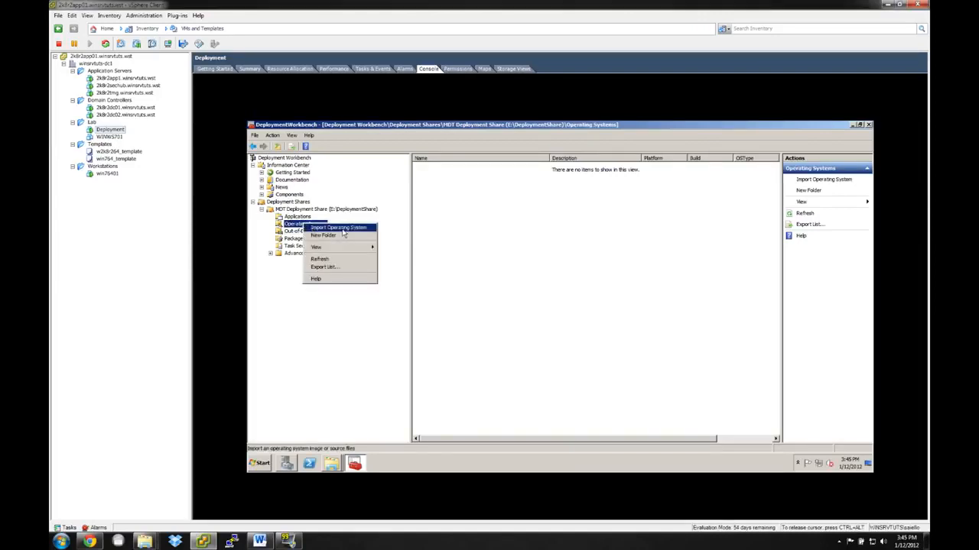
{"action": "right_click", "coordinate": [288, 224]}
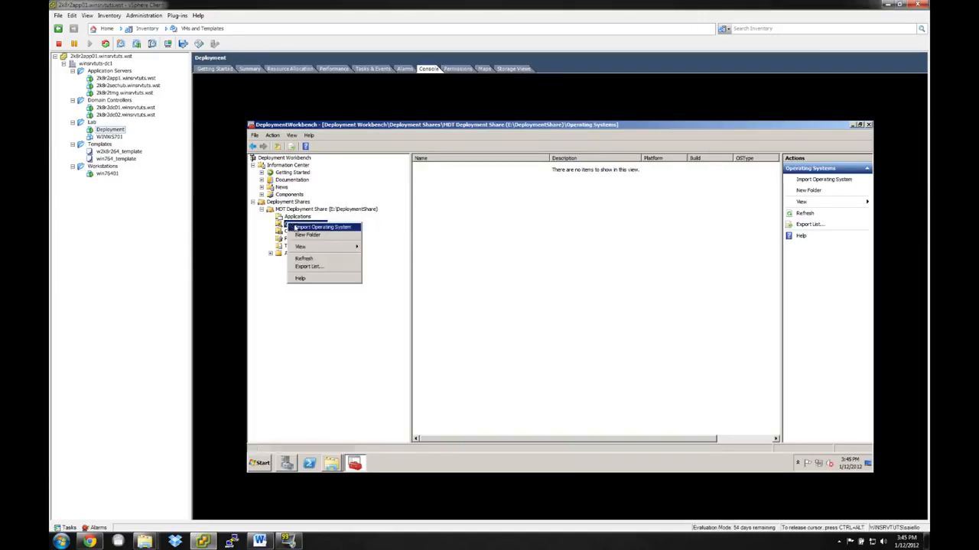
{"action": "left_click", "coordinate": [321, 228]}
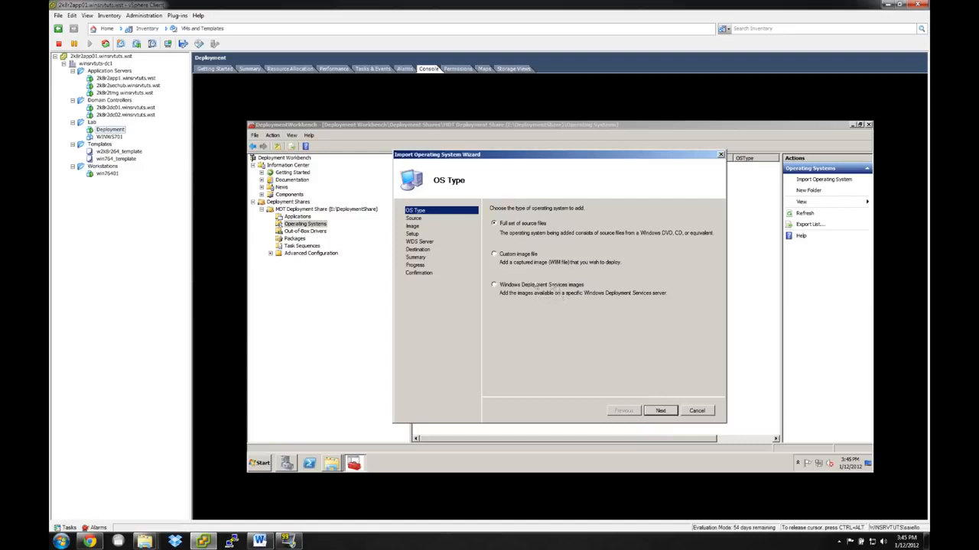
Switch to Server Manager to check the Windows Deployment Services install images, and return to the Import Operating System Wizard.
{"action": "left_click", "coordinate": [287, 463]}
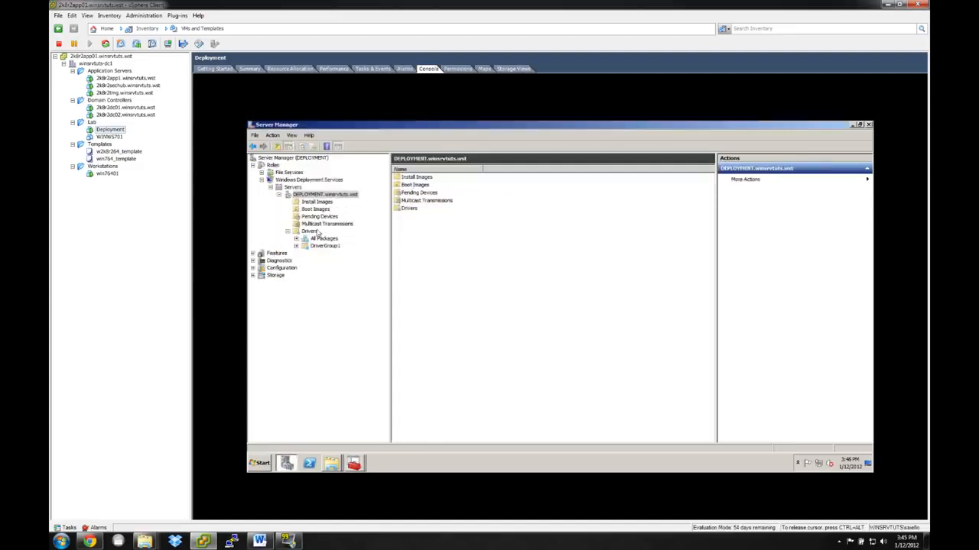
{"action": "left_click", "coordinate": [316, 202]}
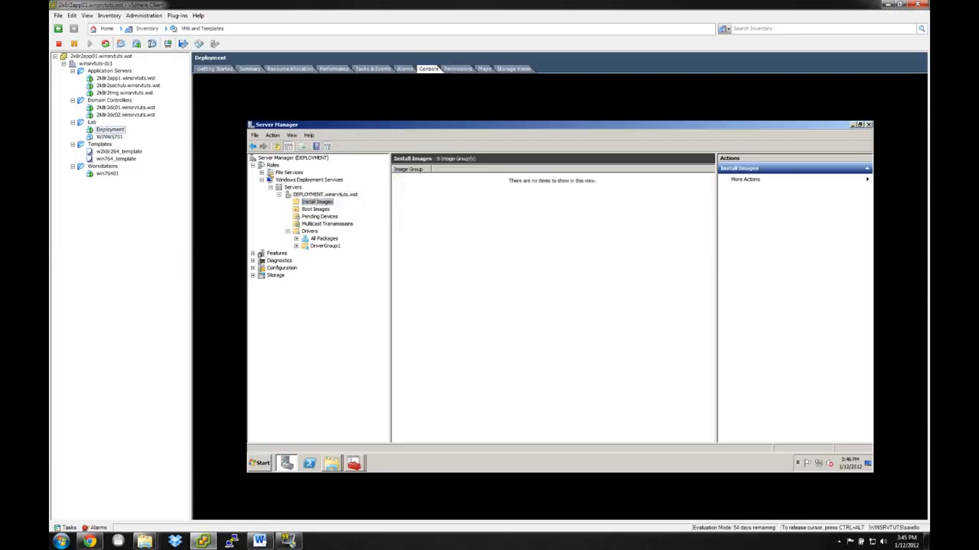
{"action": "left_click", "coordinate": [354, 465]}
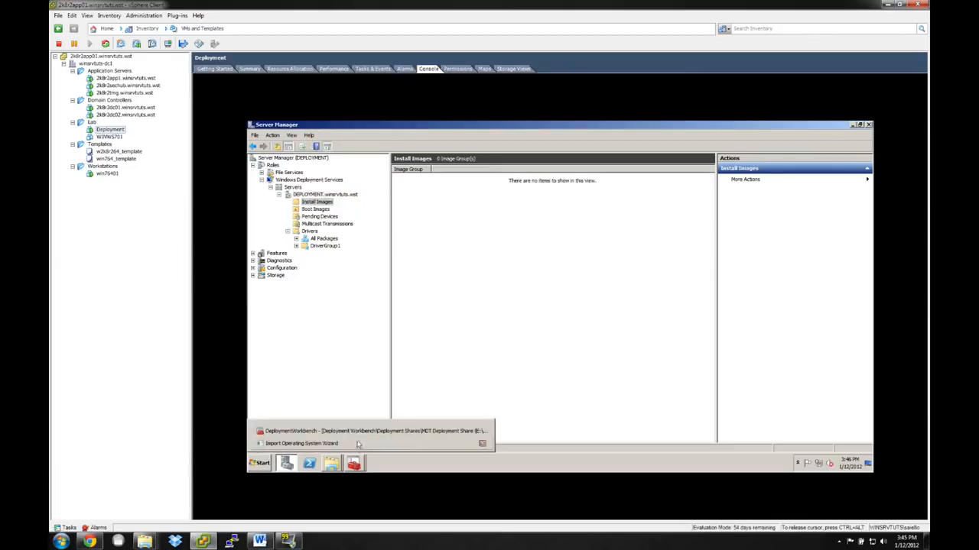
{"action": "left_click", "coordinate": [361, 442]}
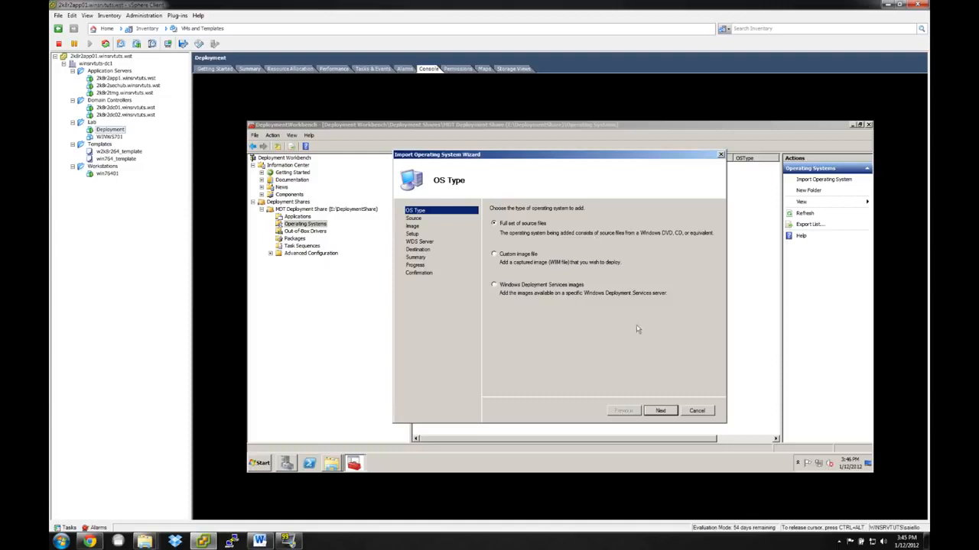
Import from a full set of source files and choose E:\Windows7x64_Source as the source directory.
{"action": "left_click", "coordinate": [659, 410]}
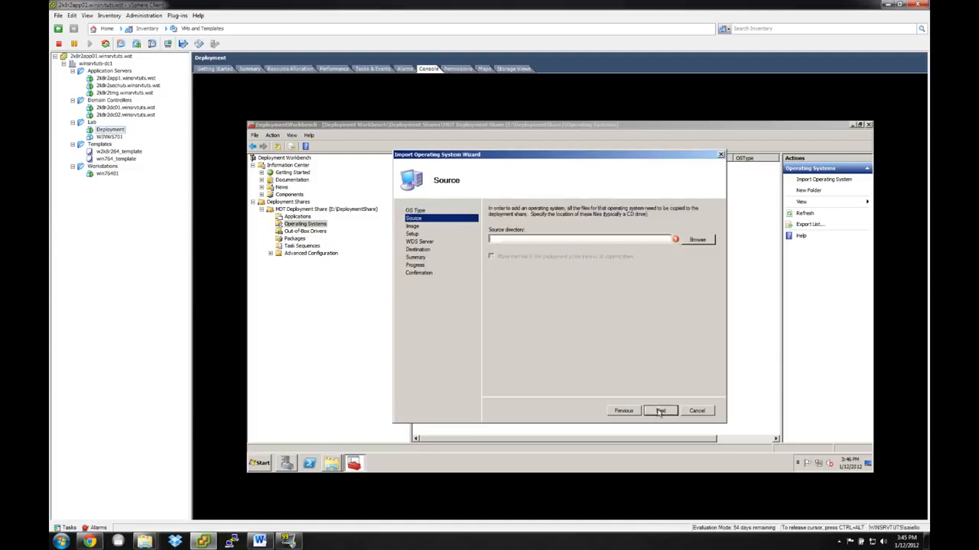
{"action": "left_click", "coordinate": [696, 240]}
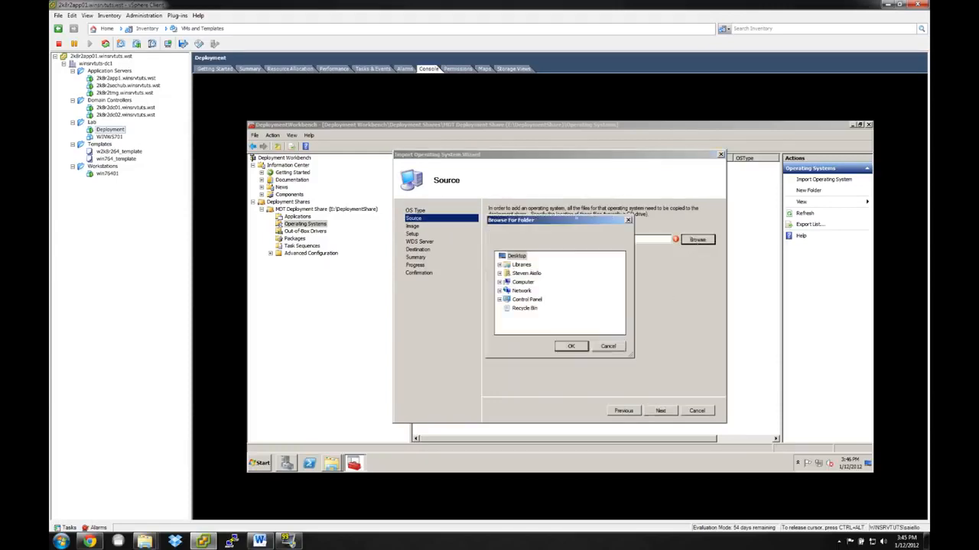
{"action": "left_click", "coordinate": [499, 282]}
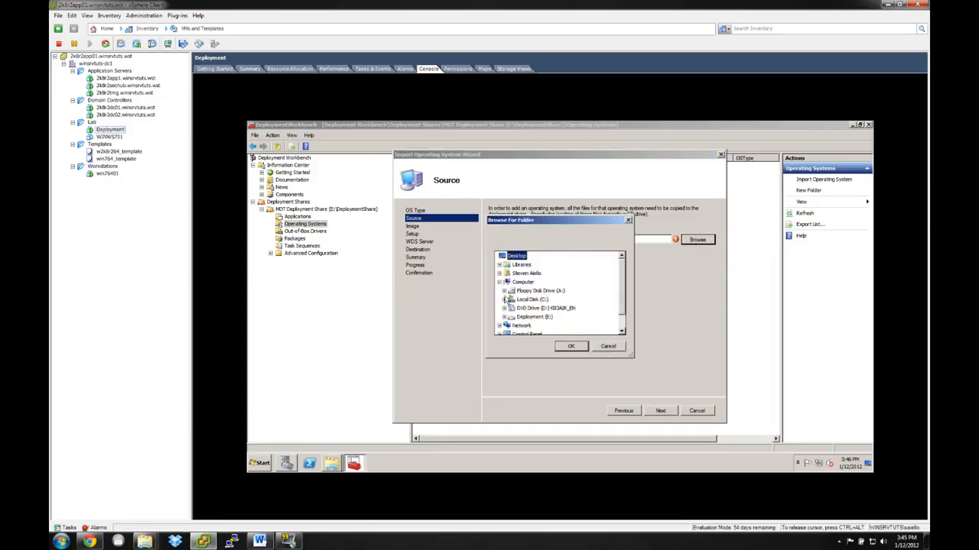
{"action": "left_click", "coordinate": [504, 317]}
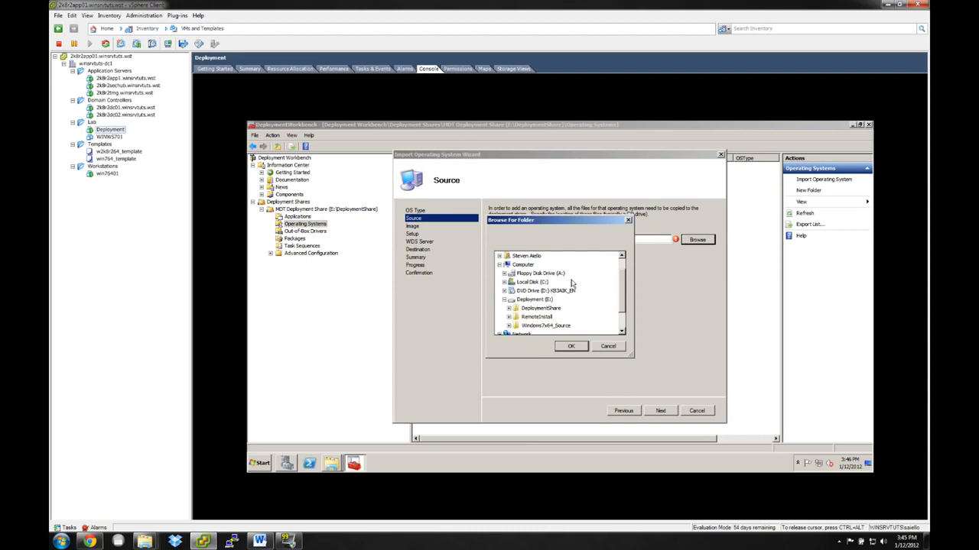
{"action": "left_click", "coordinate": [537, 301]}
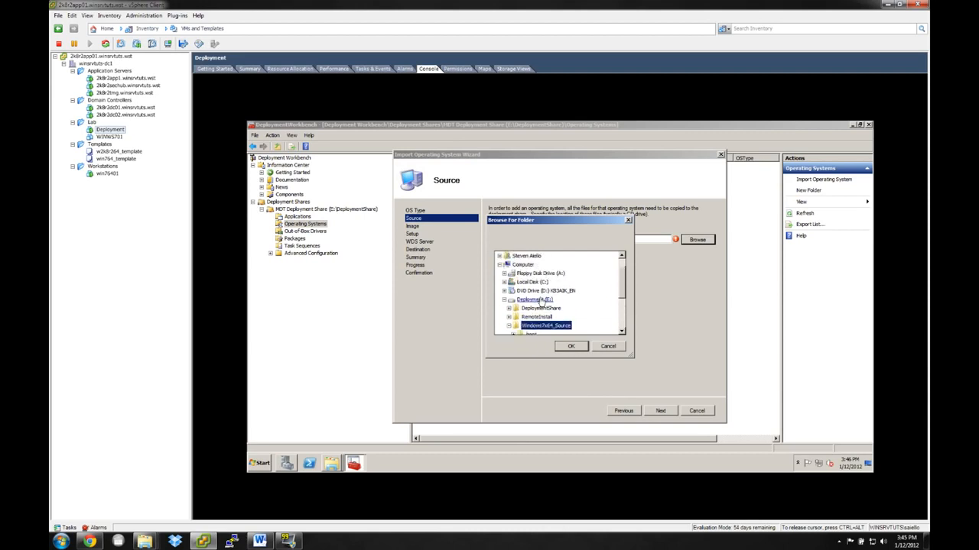
{"action": "left_click", "coordinate": [572, 348]}
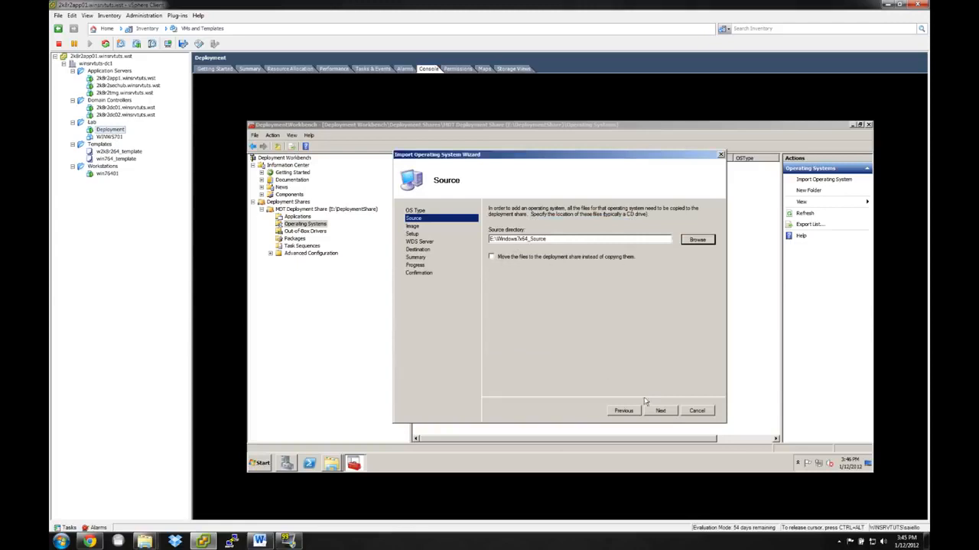
{"action": "left_click", "coordinate": [659, 411]}
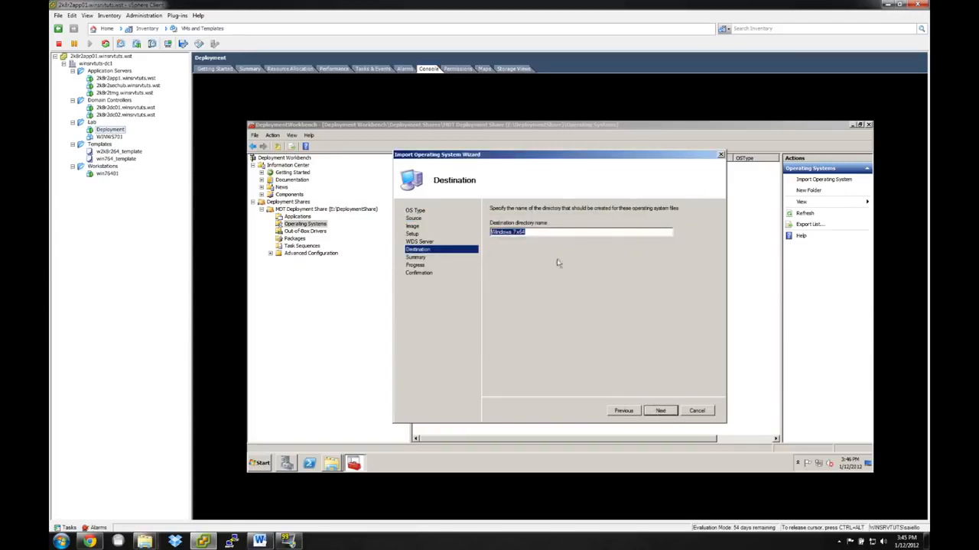
Name the destination directory Windows7 x64_CUSTOMINSTALL, run the operating system import and finish the wizard.
{"action": "left_click", "coordinate": [554, 231]}
{"action": "double_click", "coordinate": [519, 232]}
{"action": "key", "text": "Left"}
{"action": "key", "text": "Left"}
{"action": "key", "text": "BackSpace"}
{"action": "type", "text": "TOM"}
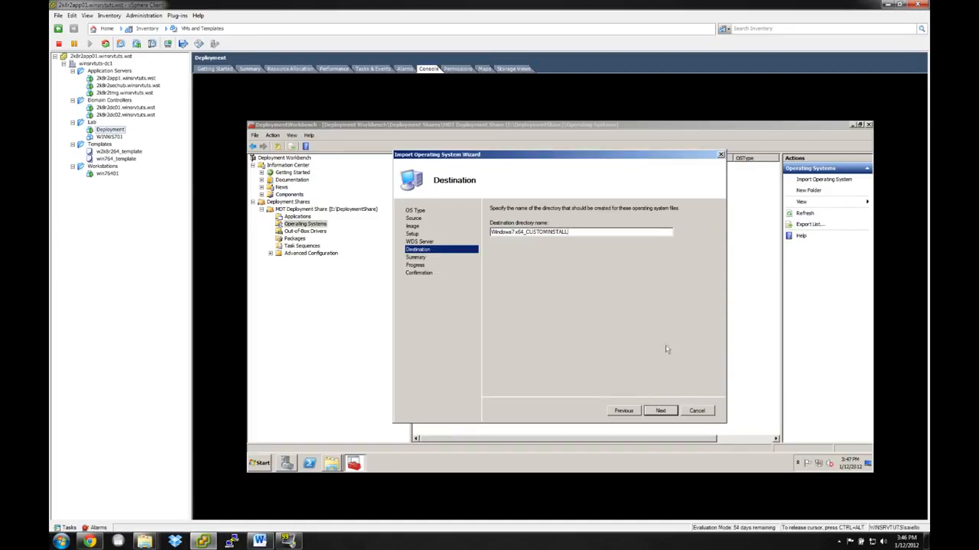
{"action": "left_click", "coordinate": [660, 411]}
{"action": "left_click", "coordinate": [660, 411]}
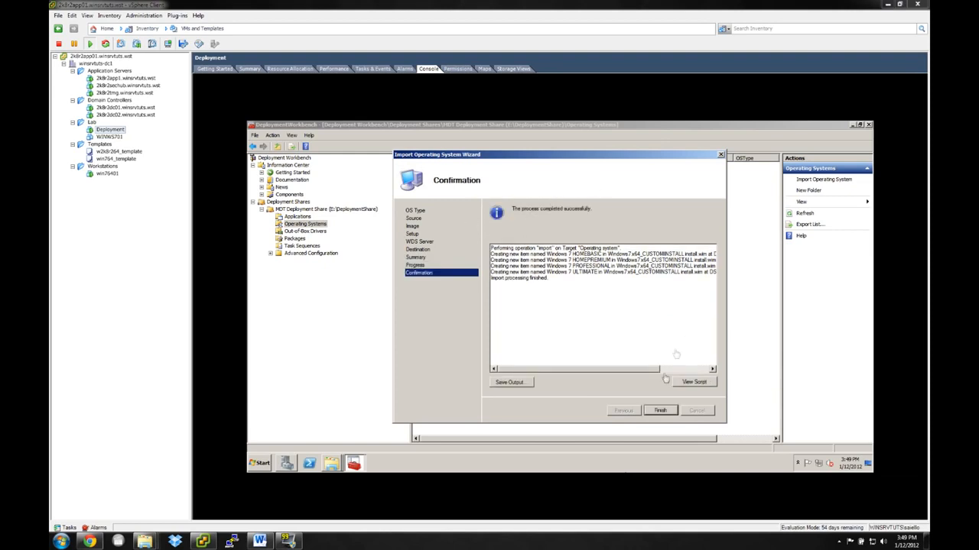
{"action": "left_click", "coordinate": [662, 410]}
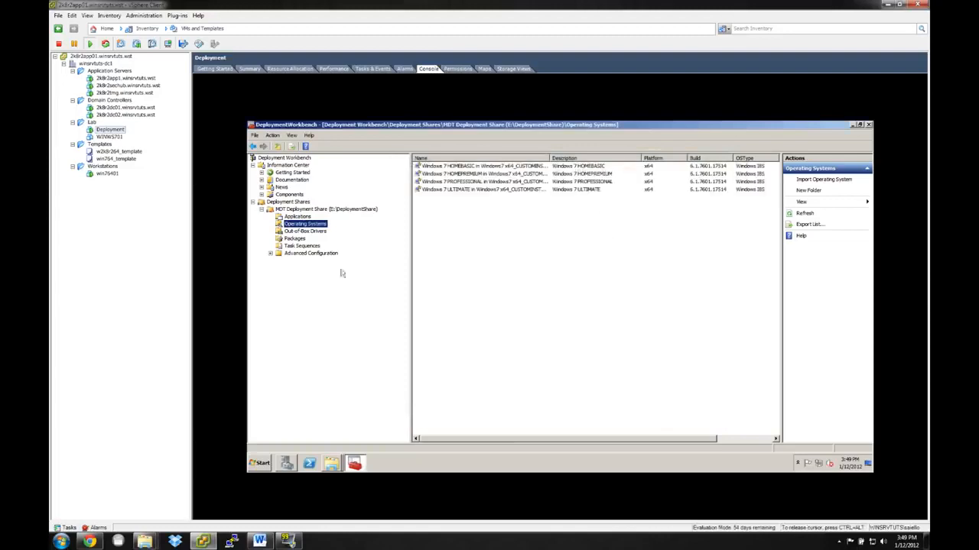
Fit the Name column to its contents and look over the imported Windows 7 editions.
{"action": "double_click", "coordinate": [549, 158]}
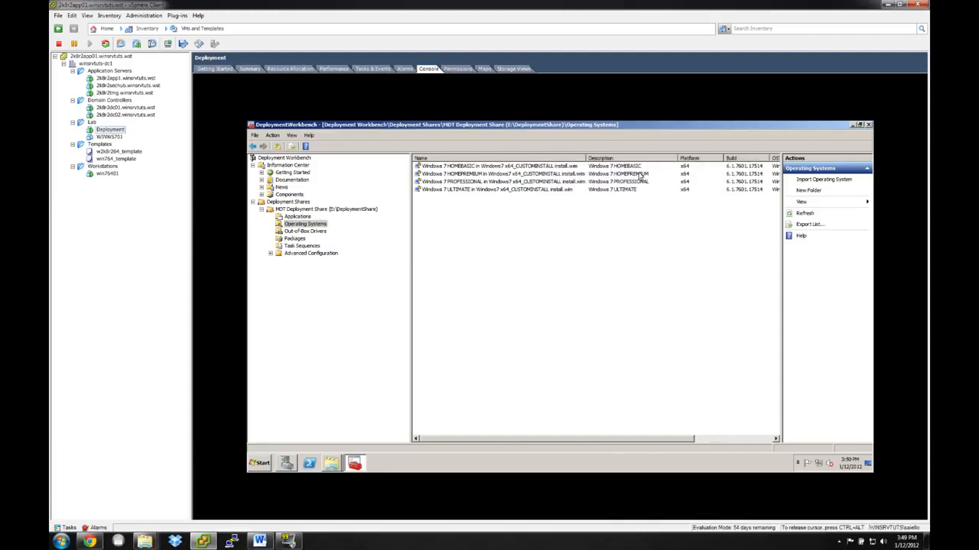
{"action": "left_click", "coordinate": [452, 166]}
{"action": "left_click", "coordinate": [453, 174]}
{"action": "left_click", "coordinate": [455, 181]}
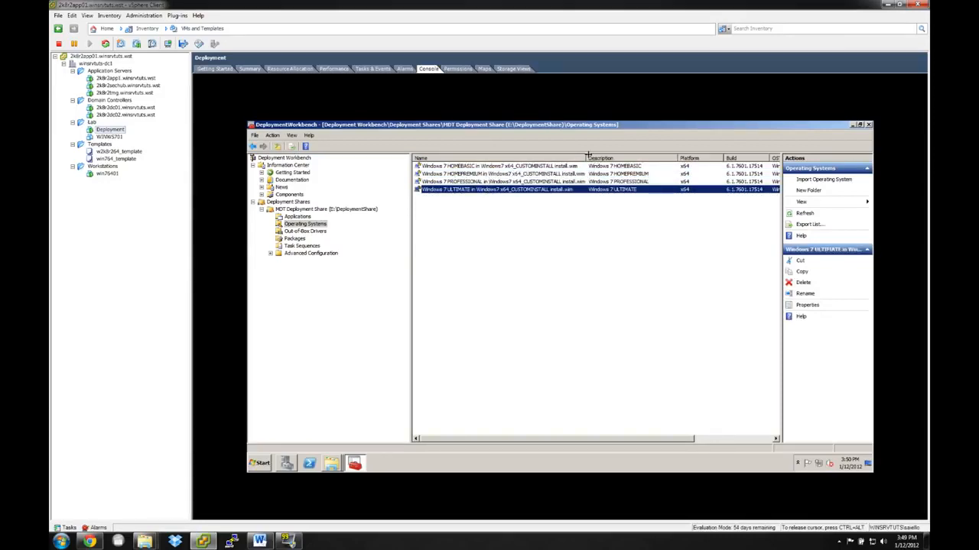
Delete the Windows 7 HOMEBASIC and HOMEPREMIUM images from Operating Systems without the force option.
{"action": "left_click", "coordinate": [518, 166]}
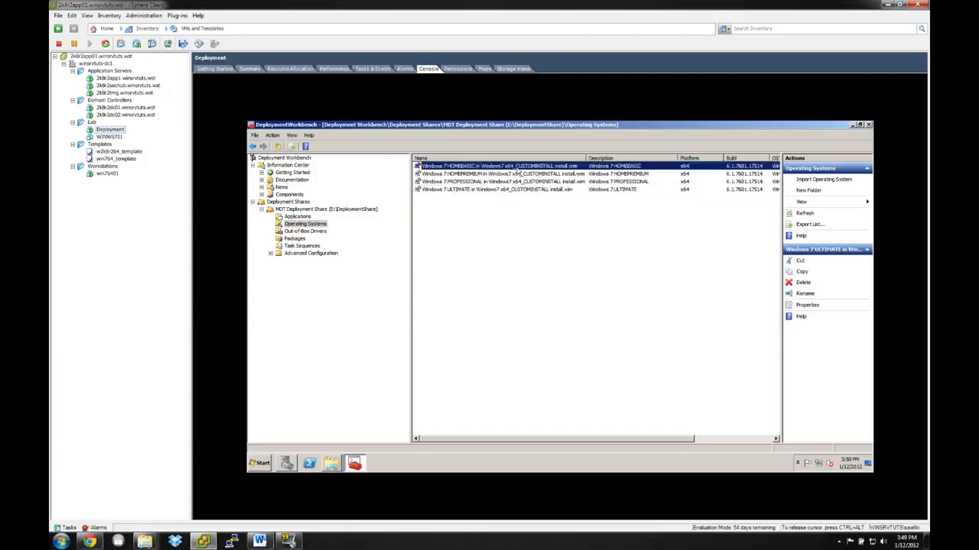
{"action": "left_click", "coordinate": [473, 174], "text": "shift"}
{"action": "right_click", "coordinate": [472, 174]}
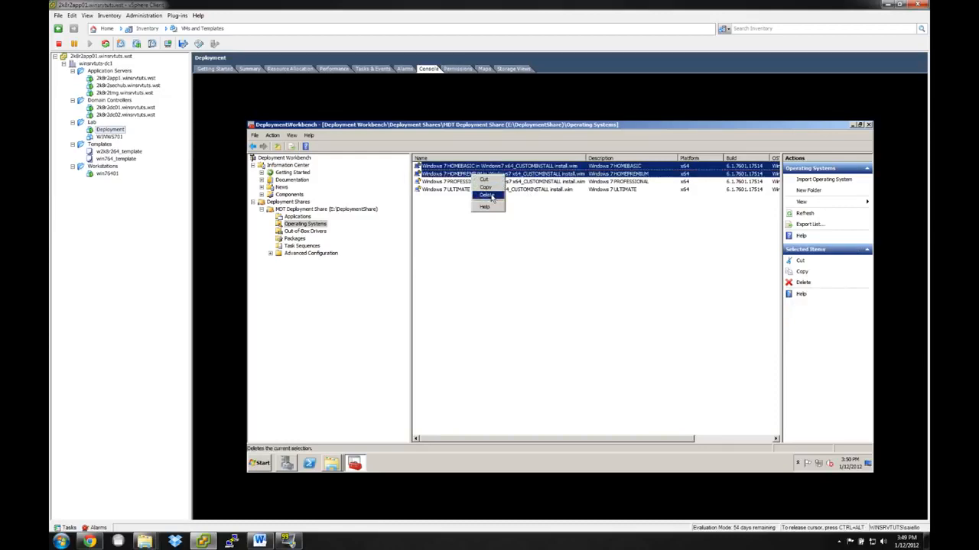
{"action": "left_click", "coordinate": [491, 197]}
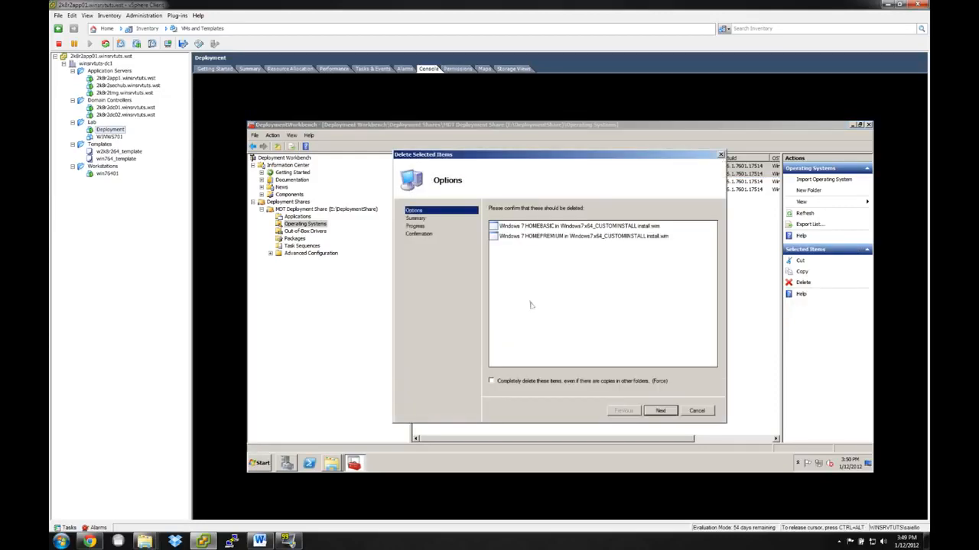
{"action": "left_click", "coordinate": [661, 411]}
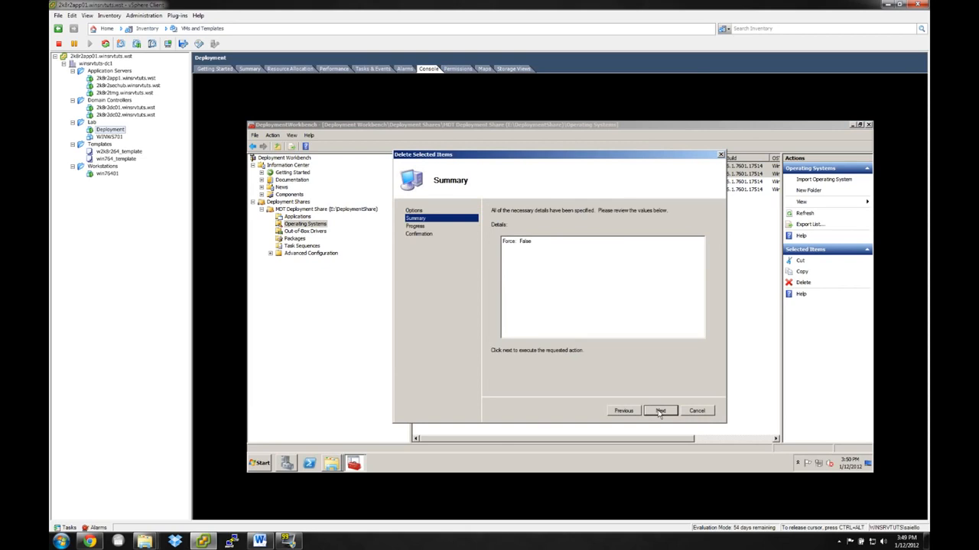
{"action": "left_click", "coordinate": [659, 412]}
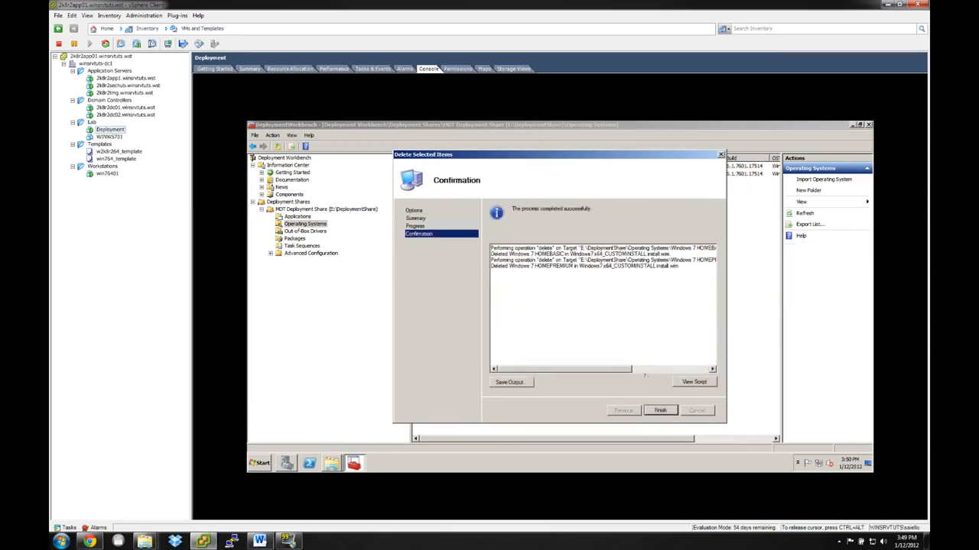
{"action": "left_click", "coordinate": [659, 412]}
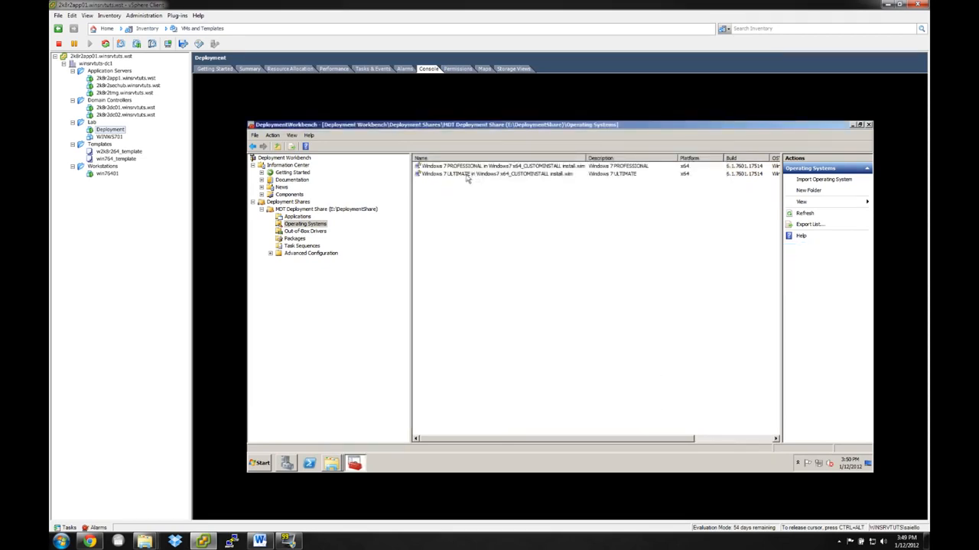
{"action": "left_click", "coordinate": [444, 176]}
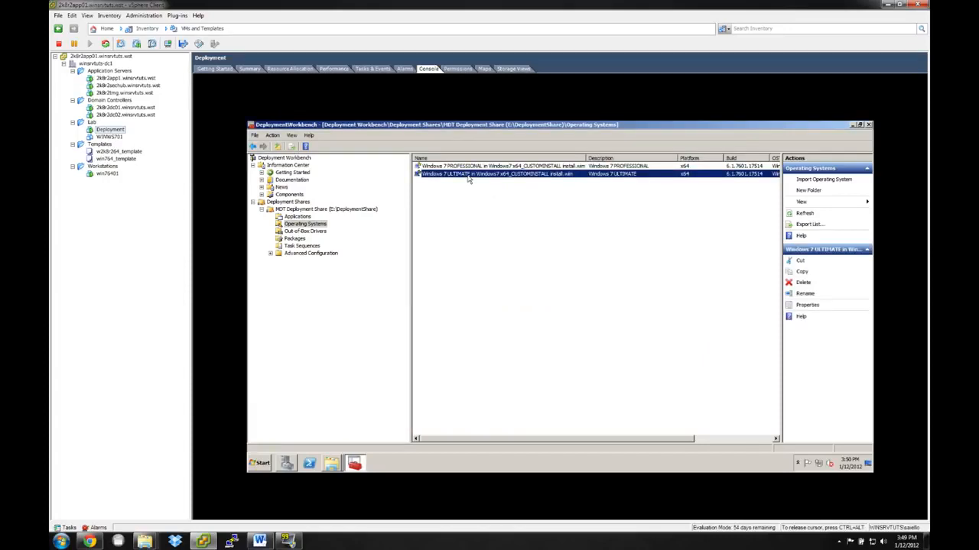
{"action": "right_click", "coordinate": [470, 179]}
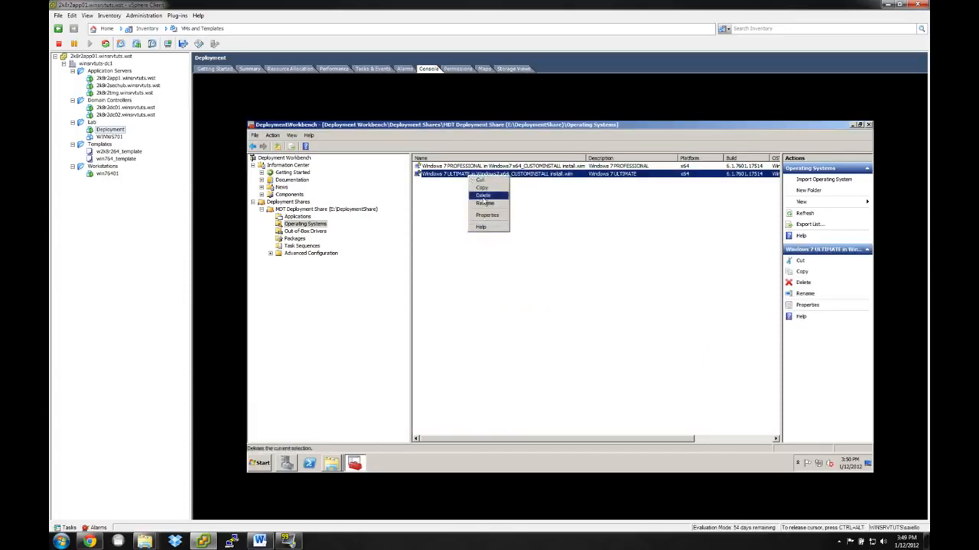
{"action": "left_click", "coordinate": [526, 197]}
{"action": "left_click", "coordinate": [474, 167]}
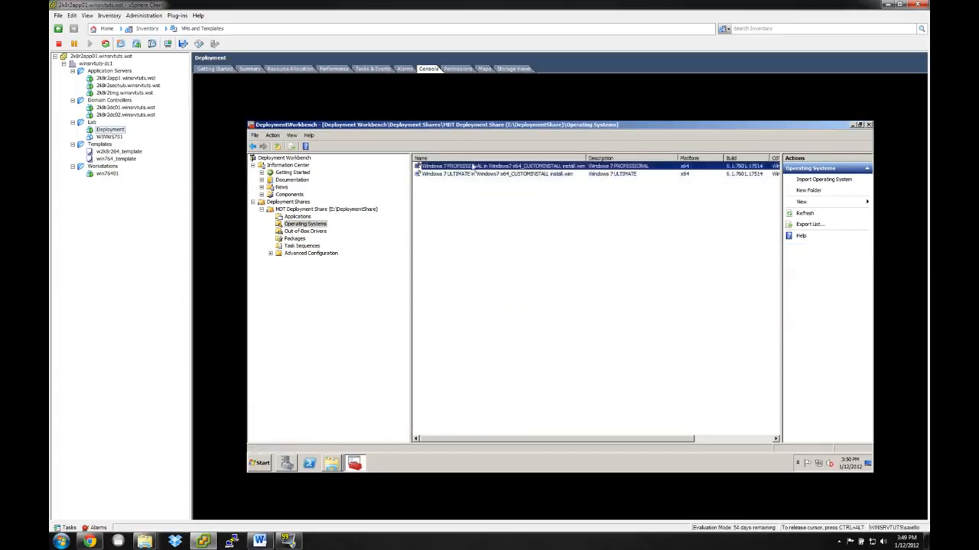
{"action": "left_click", "coordinate": [459, 175]}
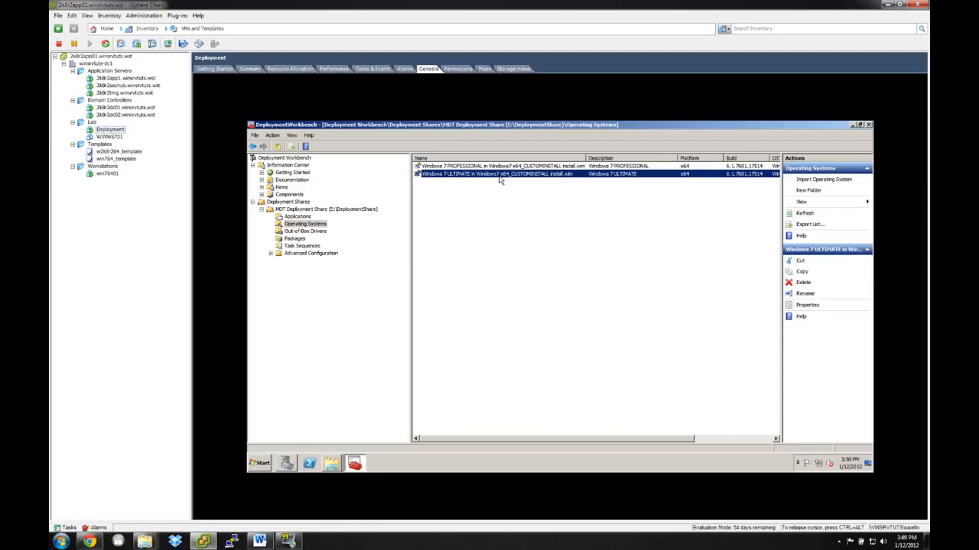
Delete the Windows 7 ULTIMATE image from Operating Systems without the force option and finish the wizard.
{"action": "right_click", "coordinate": [500, 177]}
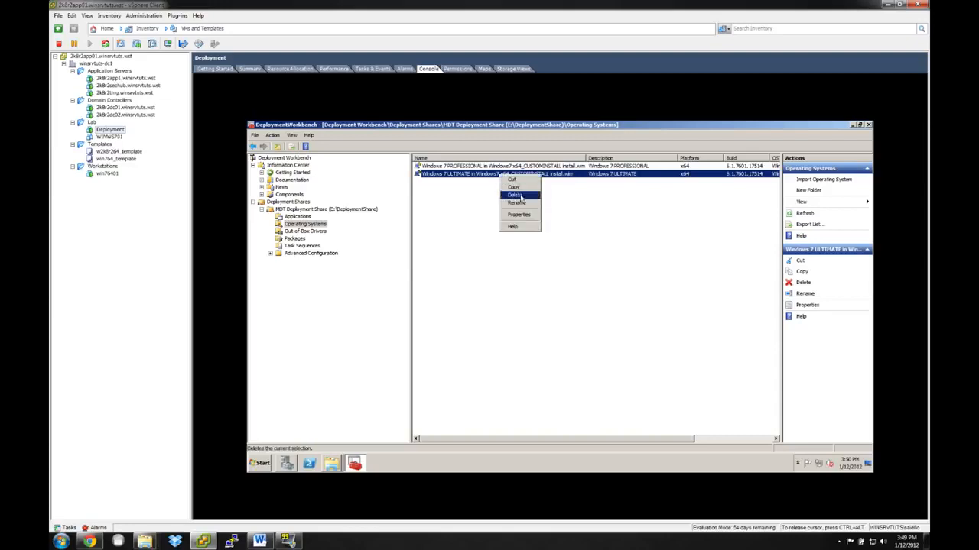
{"action": "left_click", "coordinate": [515, 195]}
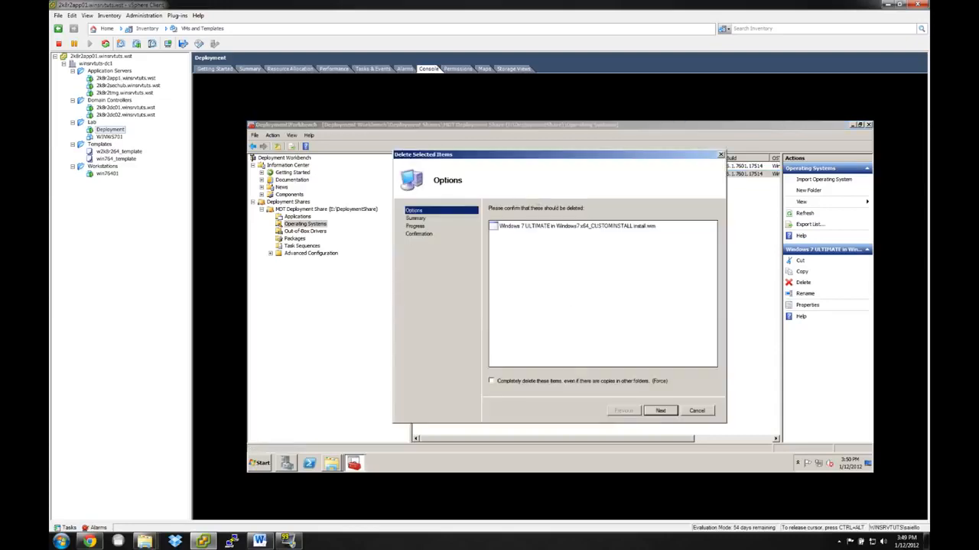
{"action": "left_click", "coordinate": [655, 411]}
{"action": "left_click", "coordinate": [655, 411]}
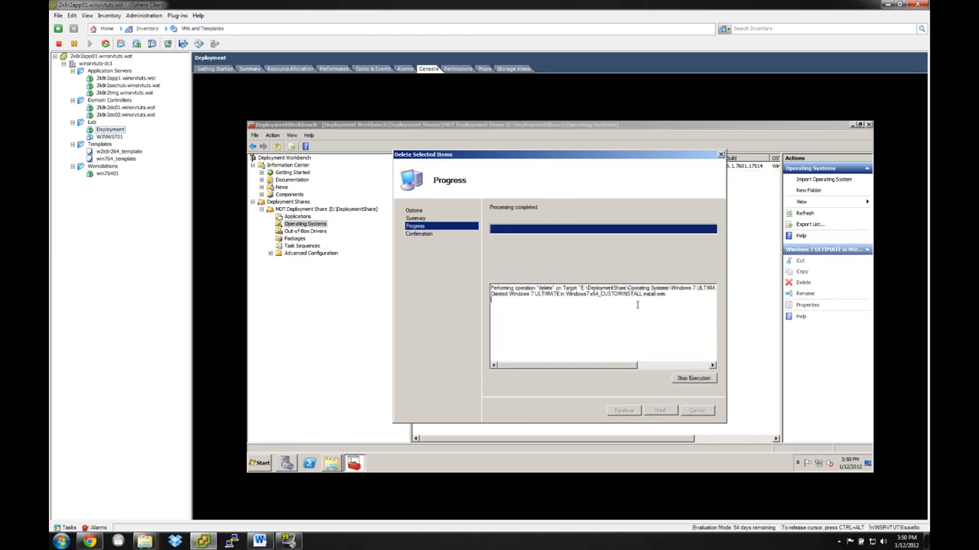
{"action": "left_click", "coordinate": [662, 411]}
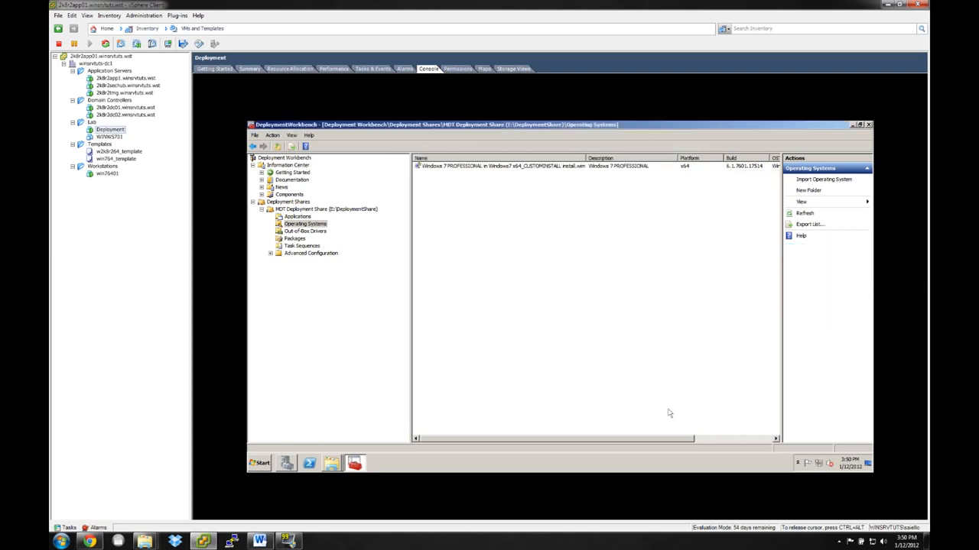
Rename the remaining Windows 7 PROFESSIONAL image to Windows 7 PROFESSIONAL.wim.
{"action": "left_click", "coordinate": [474, 168]}
{"action": "right_click", "coordinate": [474, 169]}
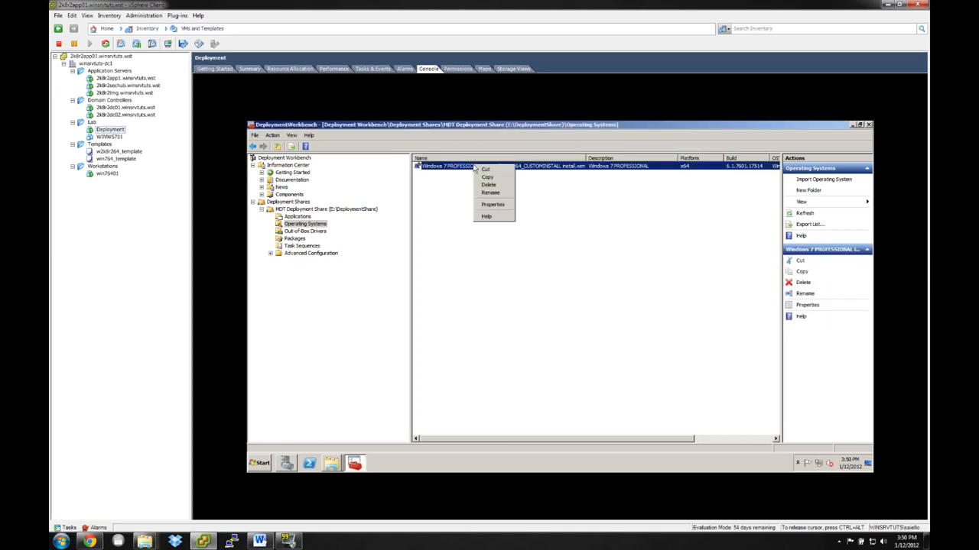
{"action": "left_click", "coordinate": [500, 196]}
{"action": "left_click", "coordinate": [483, 166]}
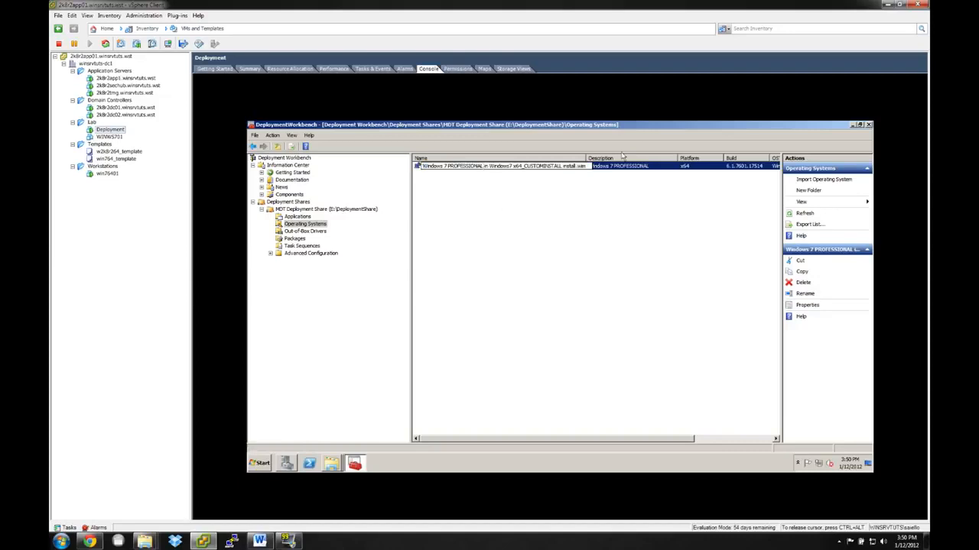
{"action": "key", "text": "shift+Right"}
{"action": "key", "text": "shift+Right"}
{"action": "key", "text": "shift+Right"}
{"action": "key", "text": "shift+Right"}
{"action": "key", "text": "shift+Right"}
{"action": "key", "text": "shift+Right"}
{"action": "key", "text": "shift+Right"}
{"action": "key", "text": "shift+Right"}
{"action": "key", "text": "shift+Right"}
{"action": "key", "text": "shift+Right"}
{"action": "key", "text": "shift+Right"}
{"action": "key", "text": "shift+Right"}
{"action": "key", "text": "shift+Right"}
{"action": "key", "text": "shift+Right"}
{"action": "key", "text": "shift+Right"}
{"action": "key", "text": "shift+Right"}
{"action": "key", "text": "shift+Right"}
{"action": "key", "text": "shift+Right"}
{"action": "key", "text": "shift+Right"}
{"action": "key", "text": "shift+Right"}
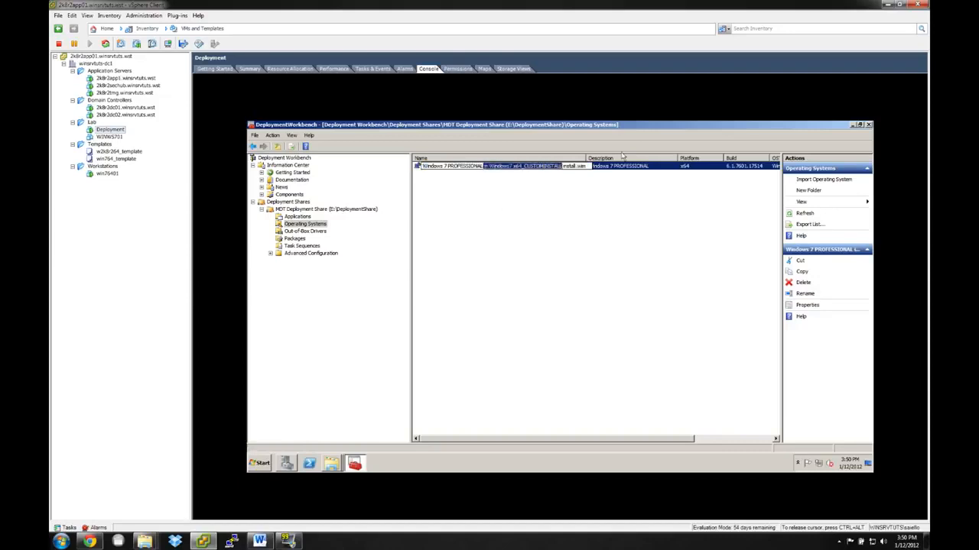
{"action": "key", "text": "shift+Right"}
{"action": "key", "text": "shift+Right"}
{"action": "key", "text": "shift+Right"}
{"action": "key", "text": "shift+Right"}
{"action": "key", "text": "Delete"}
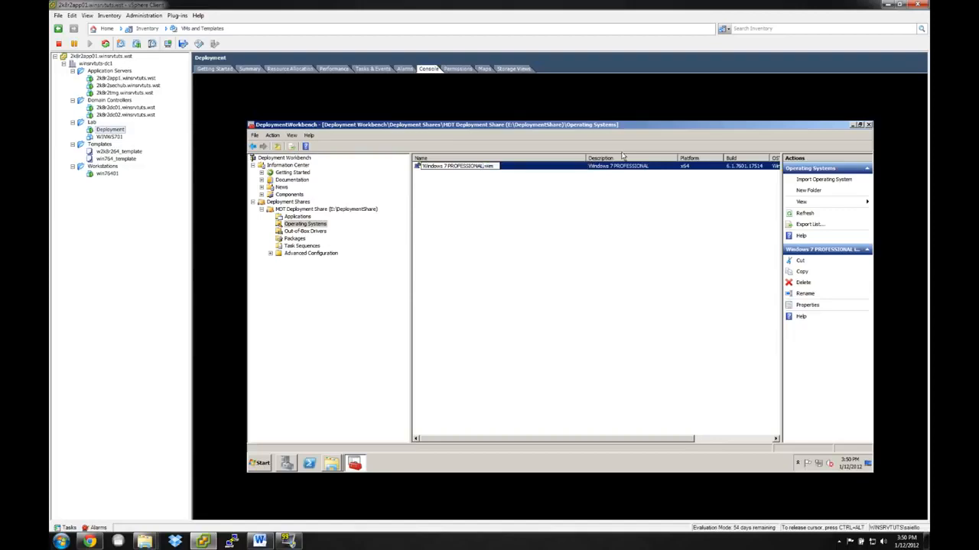
{"action": "key", "text": "Return"}
{"action": "left_click", "coordinate": [554, 218]}
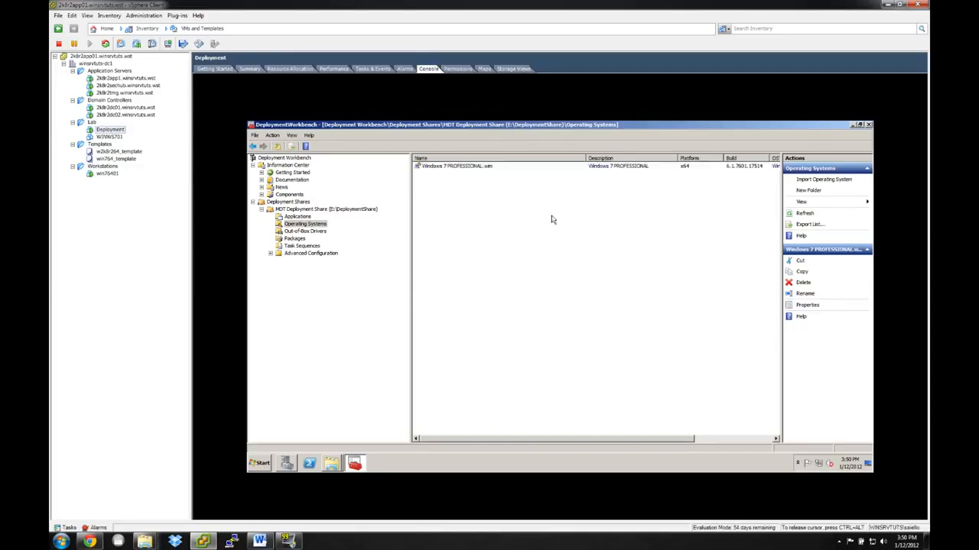
Narrow the Name column of the Operating Systems list to suit the shortened image name.
{"action": "left_click", "coordinate": [457, 167]}
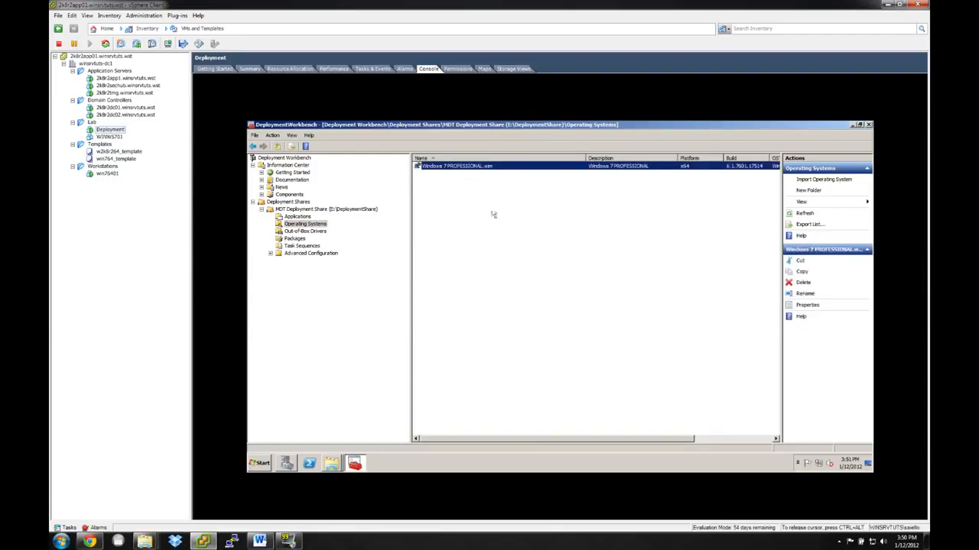
{"action": "left_click", "coordinate": [507, 233]}
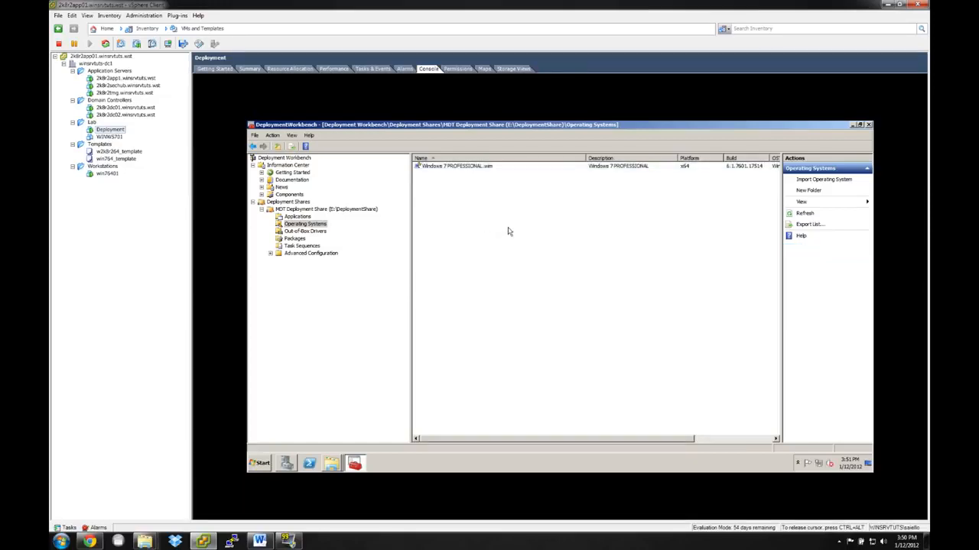
{"action": "left_click_drag", "start_coordinate": [586, 156], "coordinate": [509, 157]}
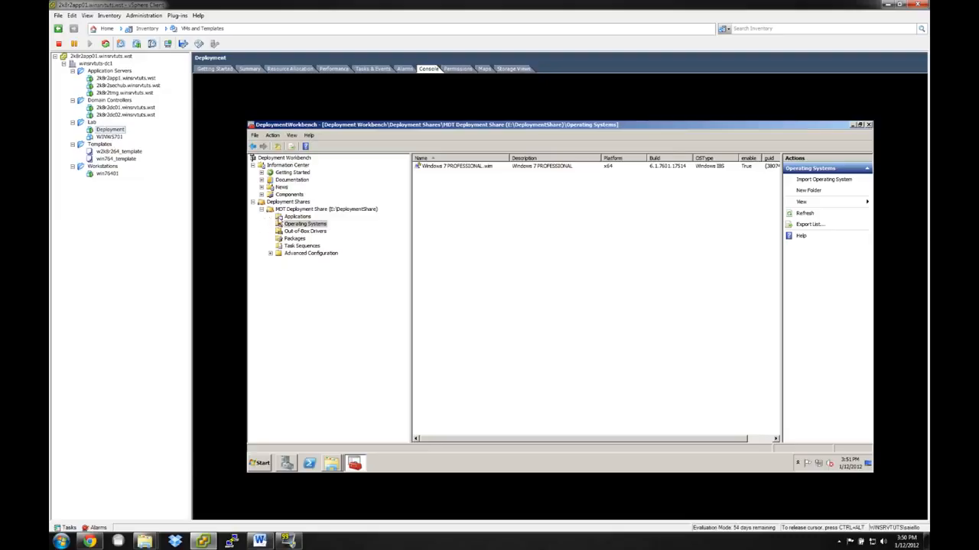
Start a new application in the deployment share's Applications folder, of the type without source files or elsewhere on the network.
{"action": "left_click", "coordinate": [290, 217]}
{"action": "right_click", "coordinate": [288, 218]}
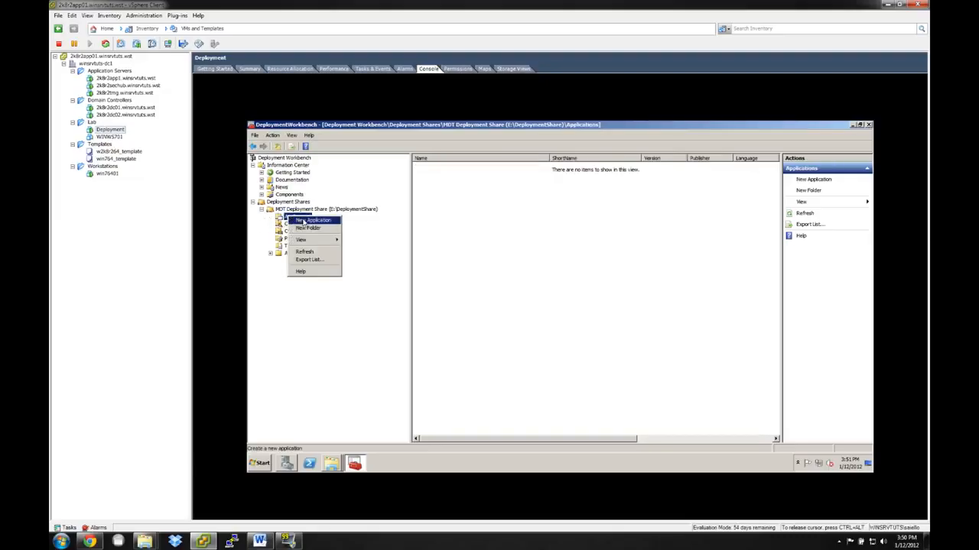
{"action": "left_click", "coordinate": [306, 220]}
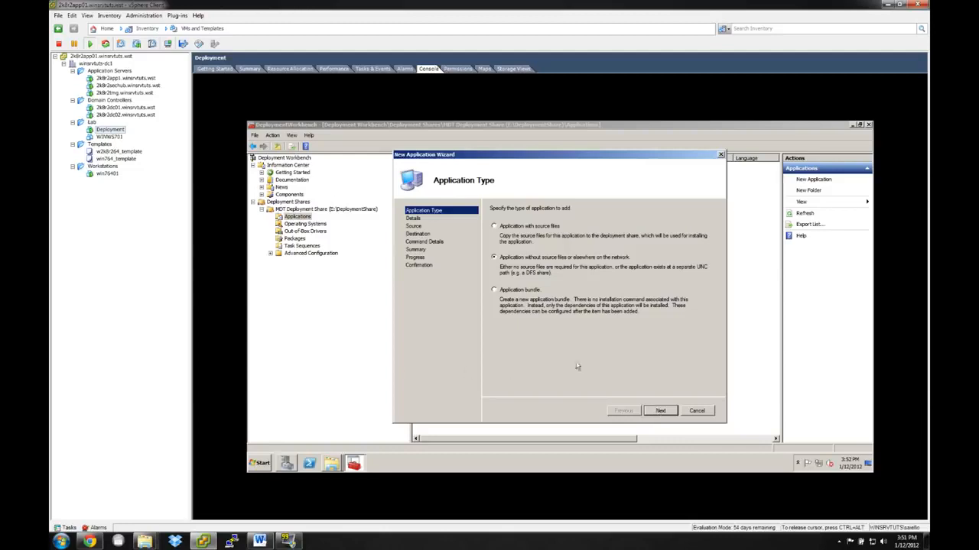
{"action": "left_click", "coordinate": [658, 412]}
{"action": "left_click", "coordinate": [657, 411]}
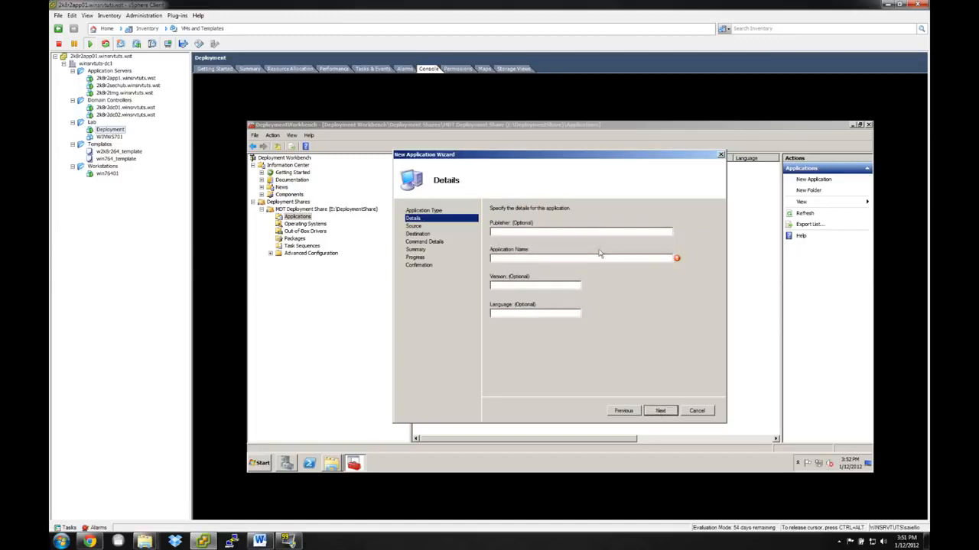
Enter the application details: publisher Microsoft, name Microsoft Office 2010, version 2010, language English, and continue to the command details.
{"action": "type", "text": "Microsoft"}
{"action": "key", "text": "Tab"}
{"action": "type", "text": "Microsoft "}
{"action": "type", "text": "Offic"}
{"action": "type", "text": "e 2010"}
{"action": "type", "text": "2010"}
{"action": "type", "text": "English"}
{"action": "left_click", "coordinate": [657, 413]}
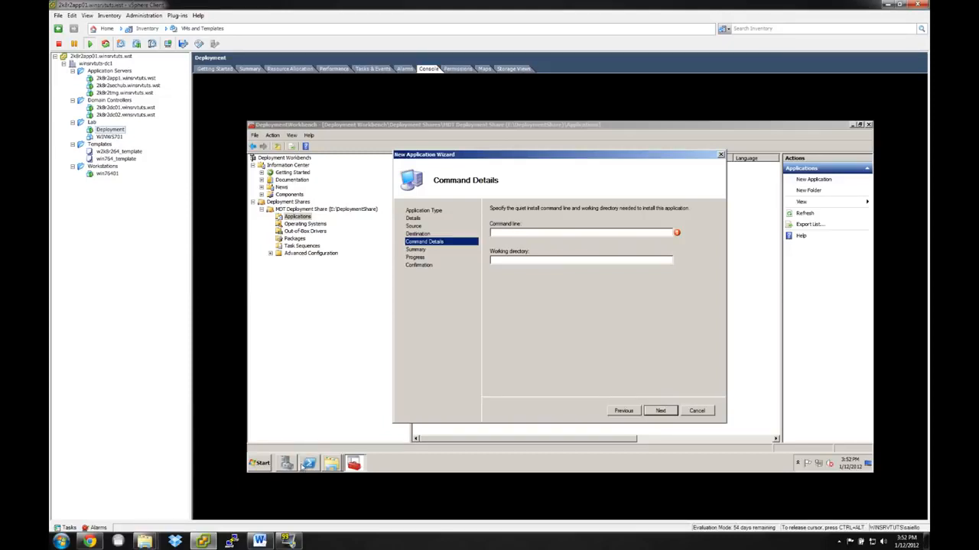
Open the network share \\2k8r2app01\F from the Run dialog and go into its Office64 folder.
{"action": "left_click", "coordinate": [269, 464]}
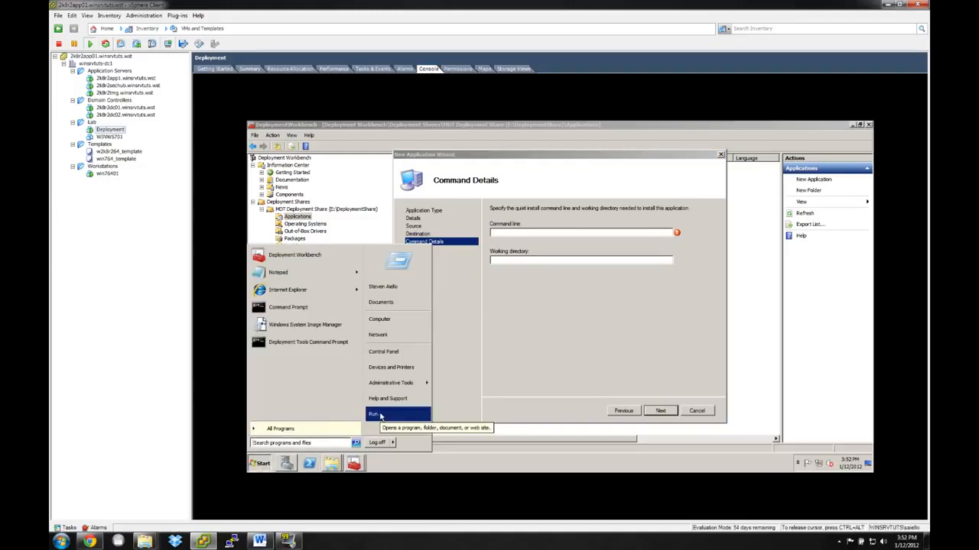
{"action": "left_click", "coordinate": [380, 415]}
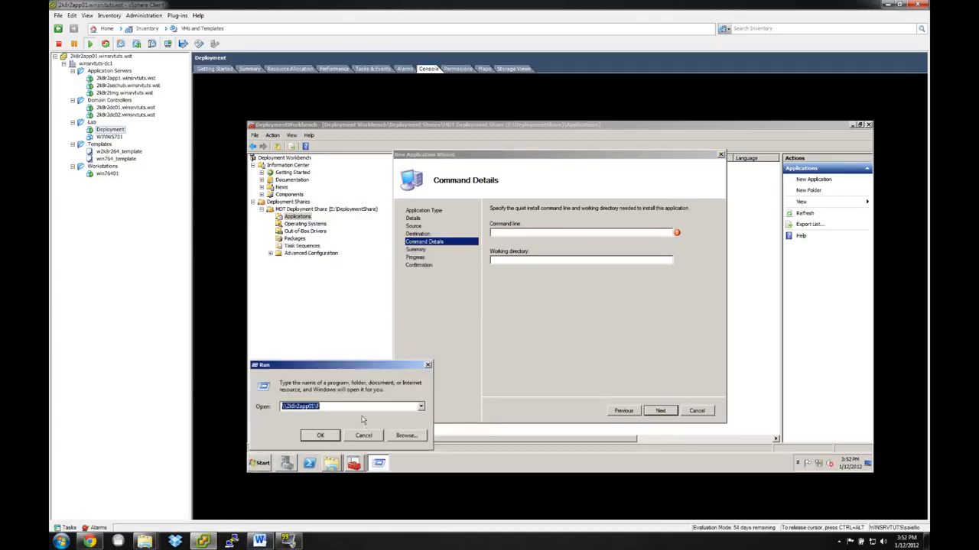
{"action": "left_click", "coordinate": [367, 405]}
{"action": "key", "text": "Return"}
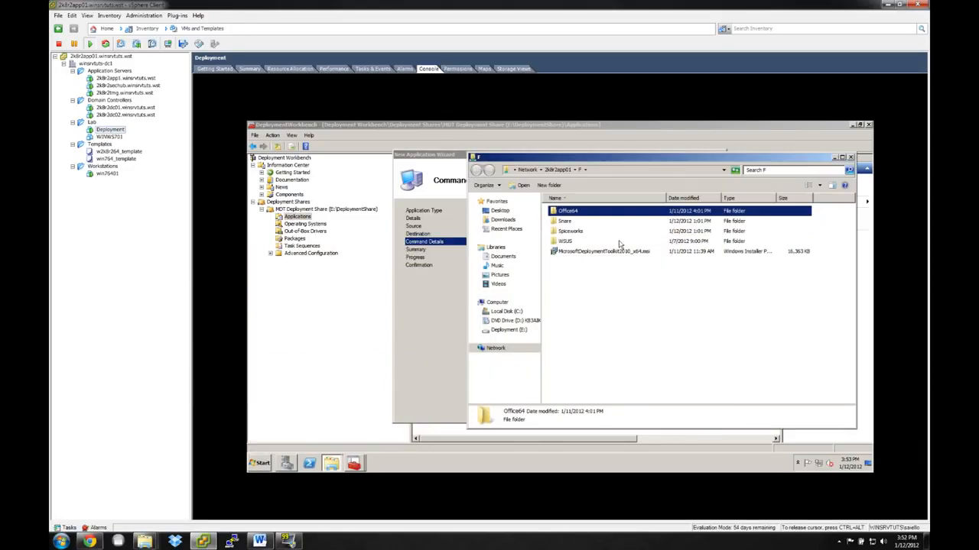
{"action": "left_click_drag", "start_coordinate": [531, 158], "coordinate": [468, 155]}
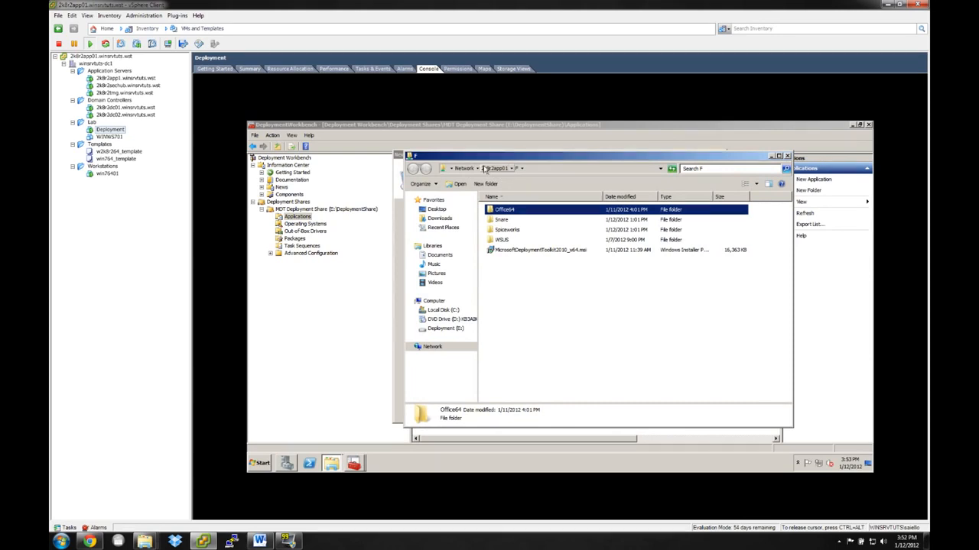
{"action": "double_click", "coordinate": [504, 213]}
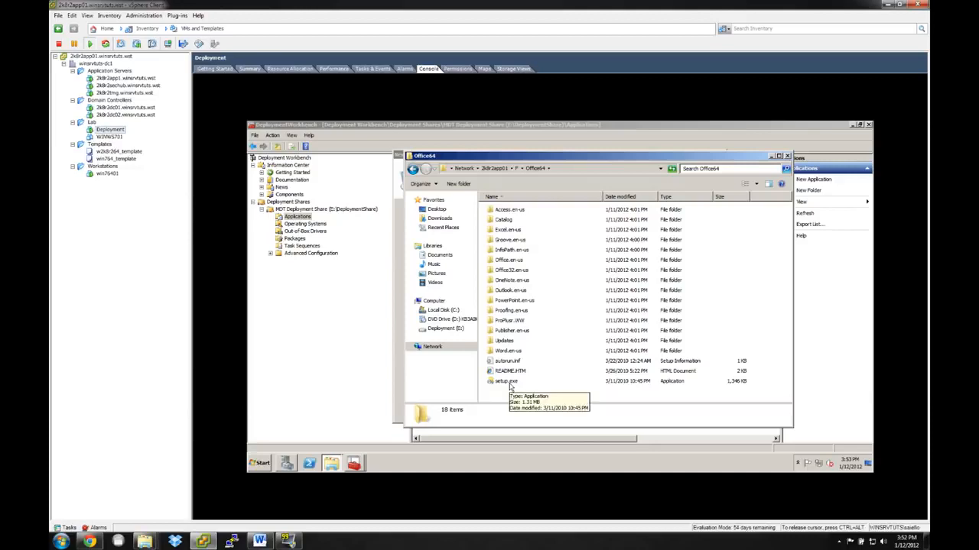
Extend the Office64 folder's address to \\2k8r2app01\F\Office64\setup.exe and copy the full path.
{"action": "left_click", "coordinate": [575, 169]}
{"action": "left_click", "coordinate": [576, 169]}
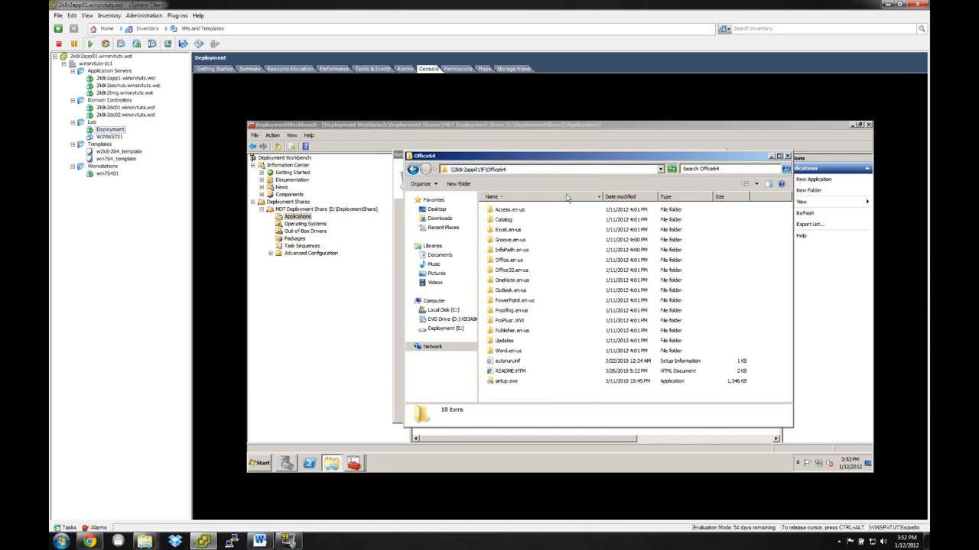
{"action": "type", "text": "\\"}
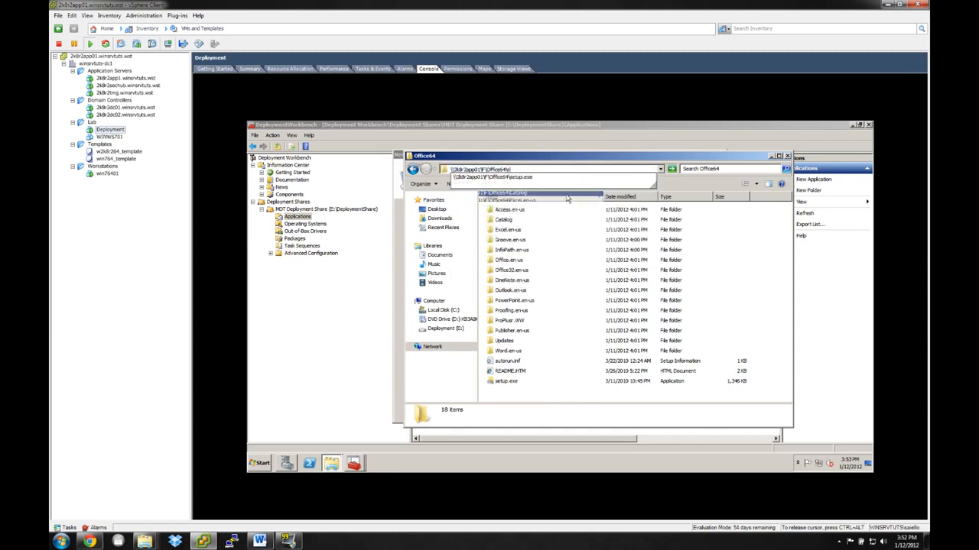
{"action": "type", "text": "setup.exe"}
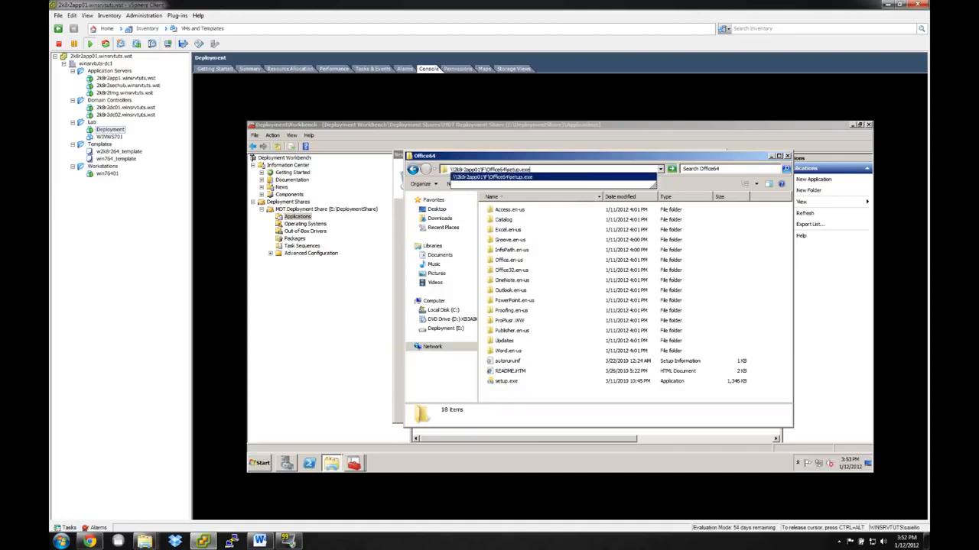
{"action": "key", "text": "ctrl+a"}
{"action": "key", "text": "ctrl+c"}
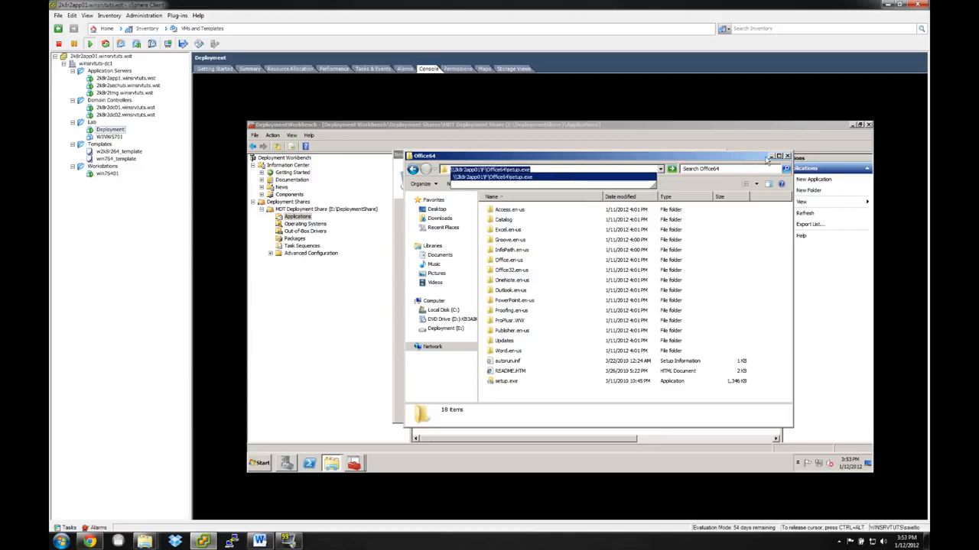
Return to the application wizard, paste the setup.exe path as the command line and append /config.
{"action": "left_click", "coordinate": [770, 156]}
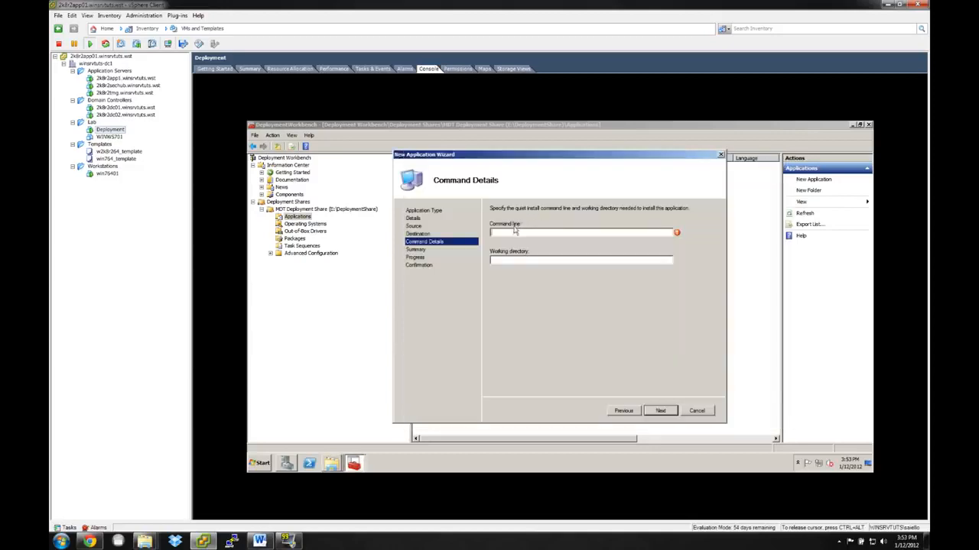
{"action": "left_click", "coordinate": [624, 232]}
{"action": "key", "text": "ctrl+v"}
{"action": "type", "text": "onf"}
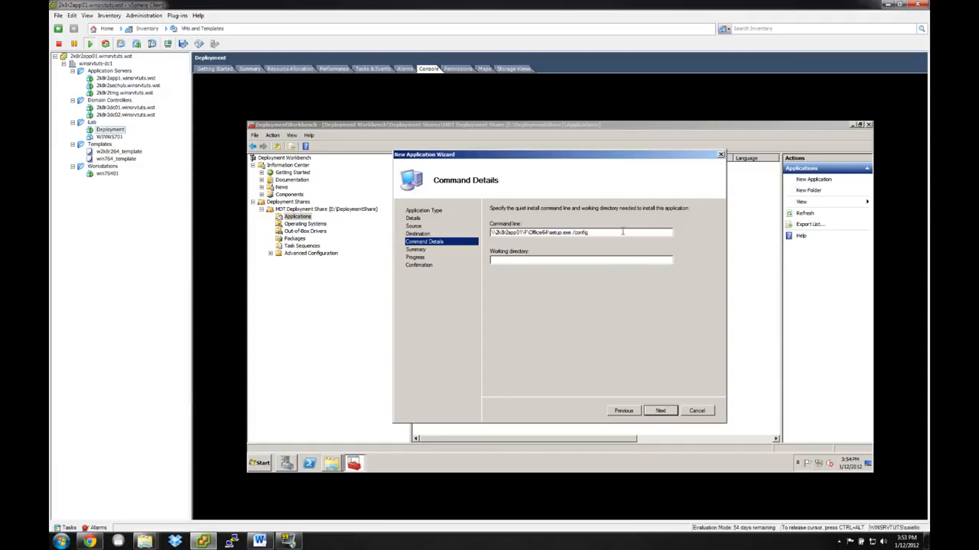
Bring back the Office64 folder window, open its ProPlusr.WW subfolder and select config.xml.
{"action": "left_click", "coordinate": [331, 463]}
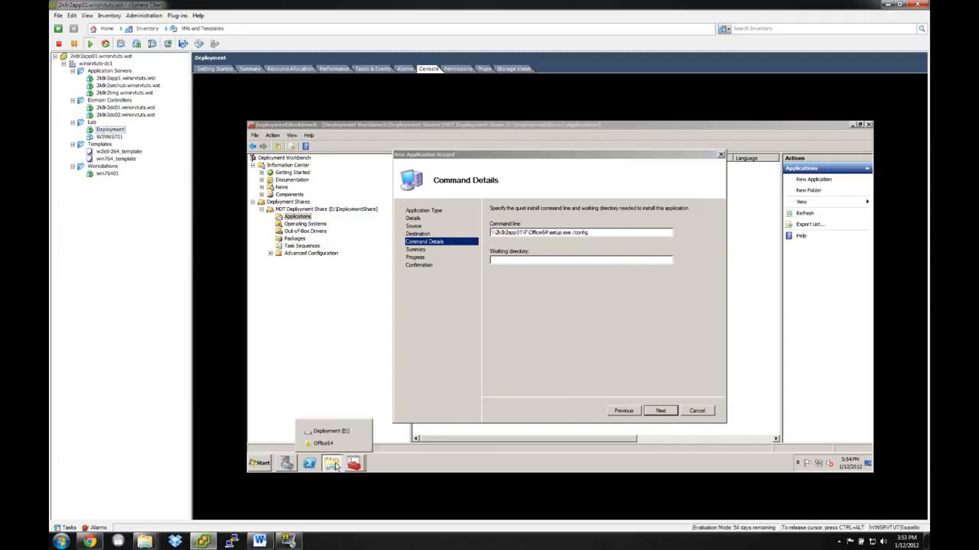
{"action": "left_click", "coordinate": [336, 444]}
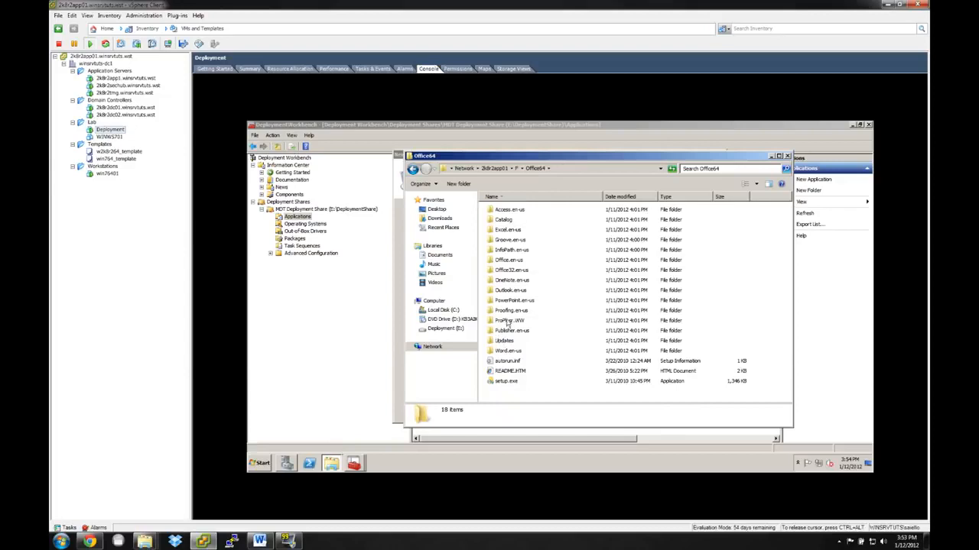
{"action": "left_click", "coordinate": [493, 324]}
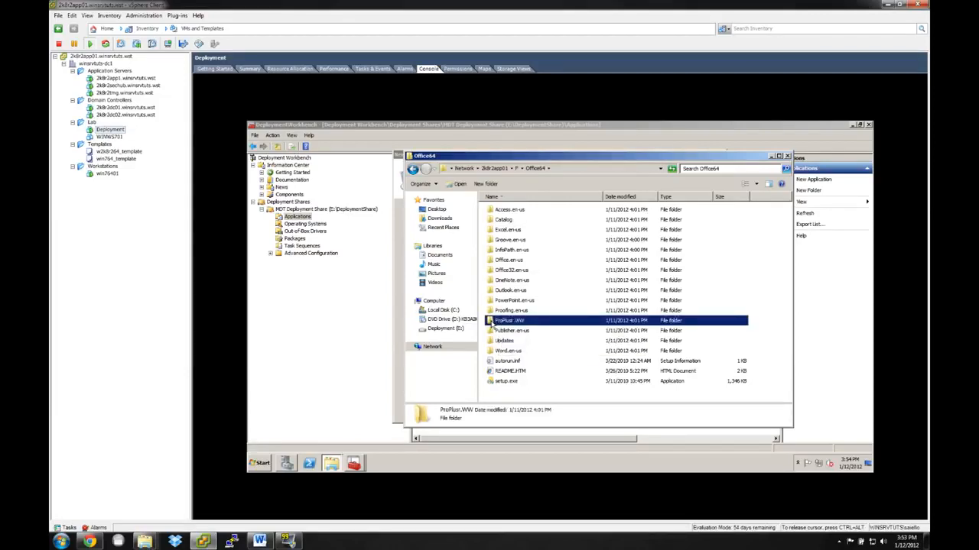
{"action": "double_click", "coordinate": [492, 323]}
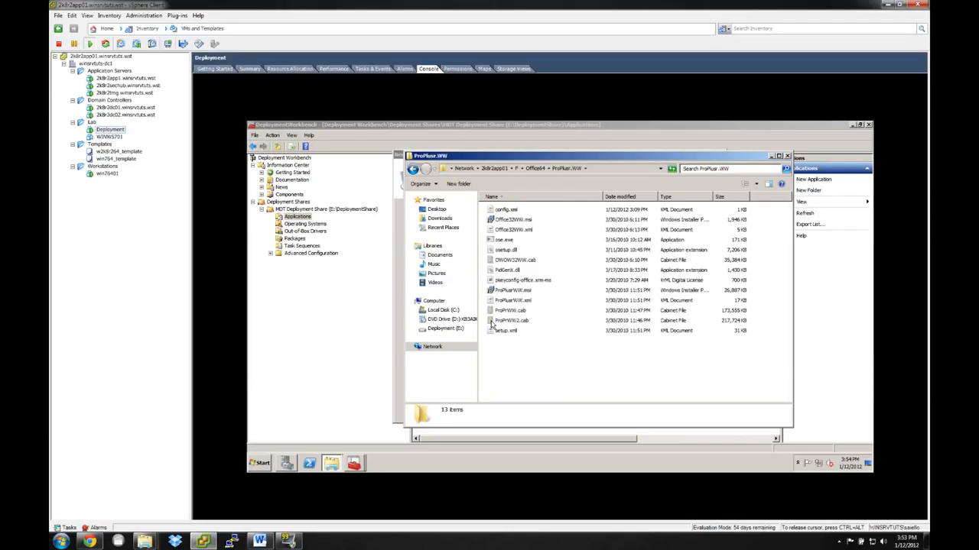
{"action": "left_click", "coordinate": [507, 210]}
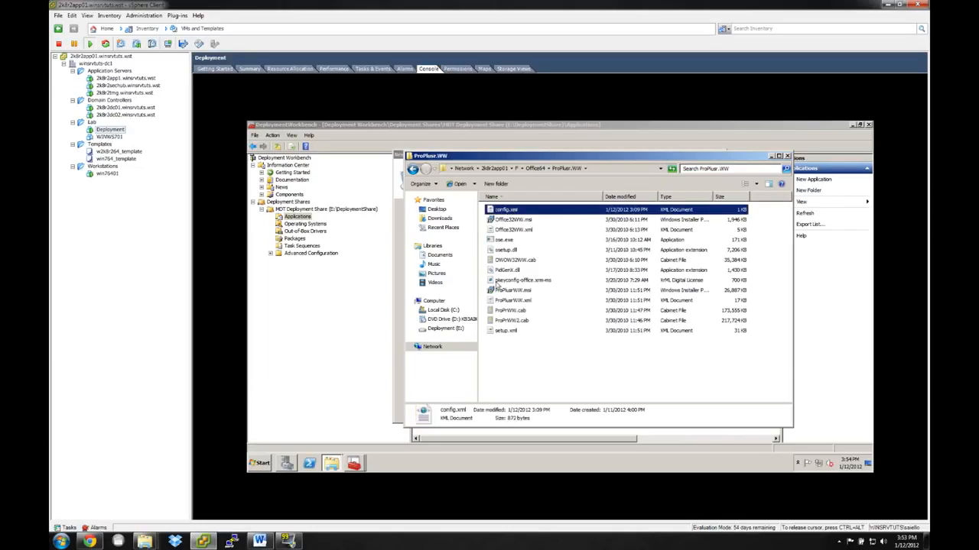
Extend the ProPlusr.WW folder's address with \config.xml and copy the full path.
{"action": "left_click", "coordinate": [605, 169]}
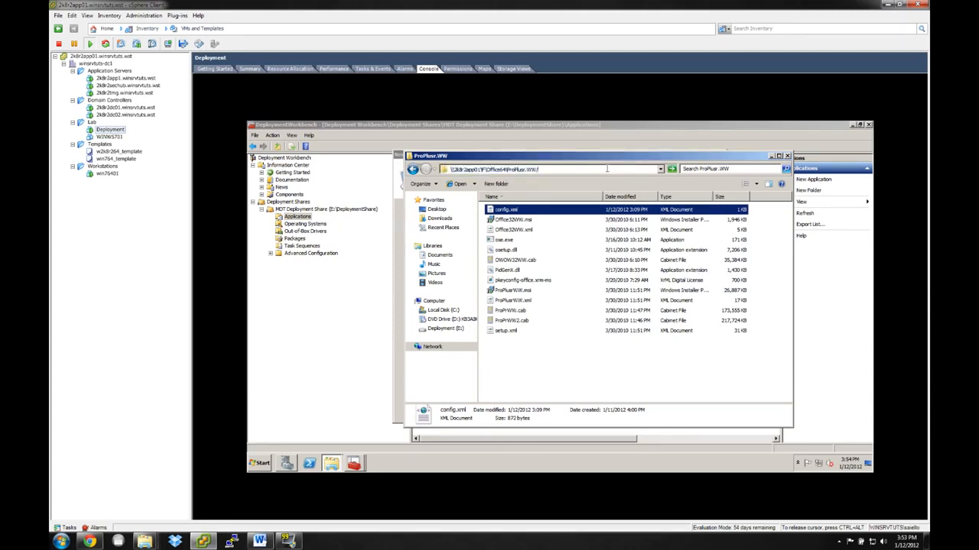
{"action": "type", "text": "\\config.xml"}
{"action": "left_click_drag", "start_coordinate": [595, 171], "coordinate": [445, 170]}
{"action": "right_click", "coordinate": [474, 169]}
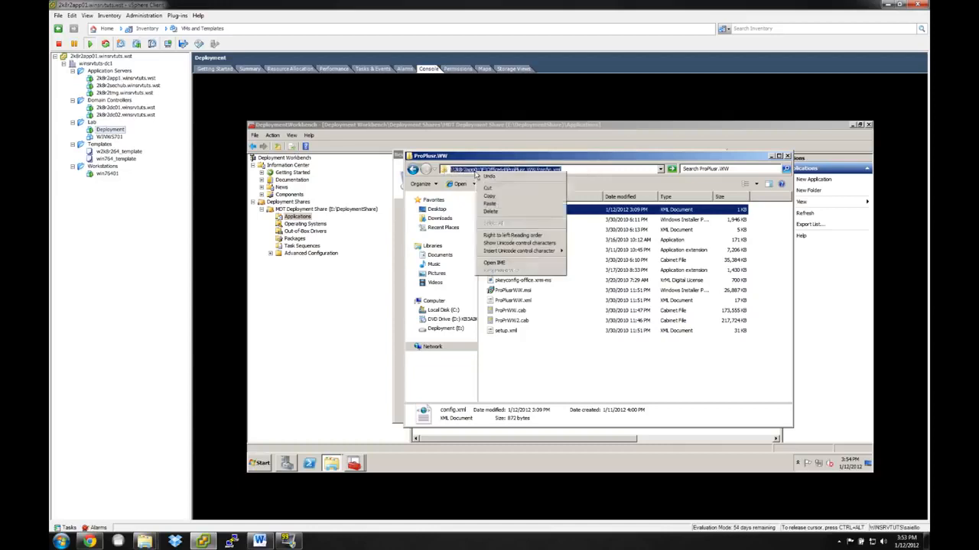
{"action": "left_click", "coordinate": [495, 198]}
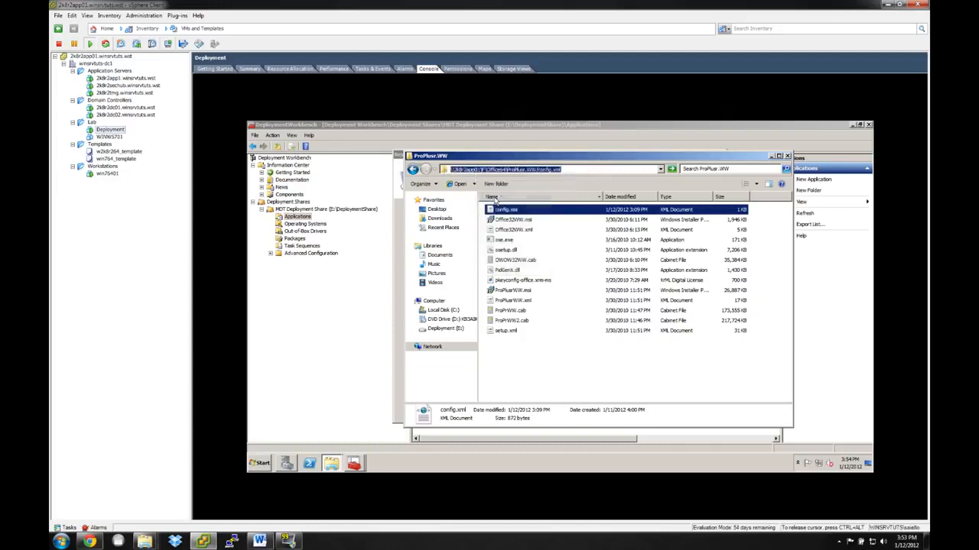
Return to the application wizard and append the copied ProPlusr.WW\config.xml path after /config in the command line.
{"action": "left_click", "coordinate": [594, 371]}
{"action": "left_click", "coordinate": [503, 210]}
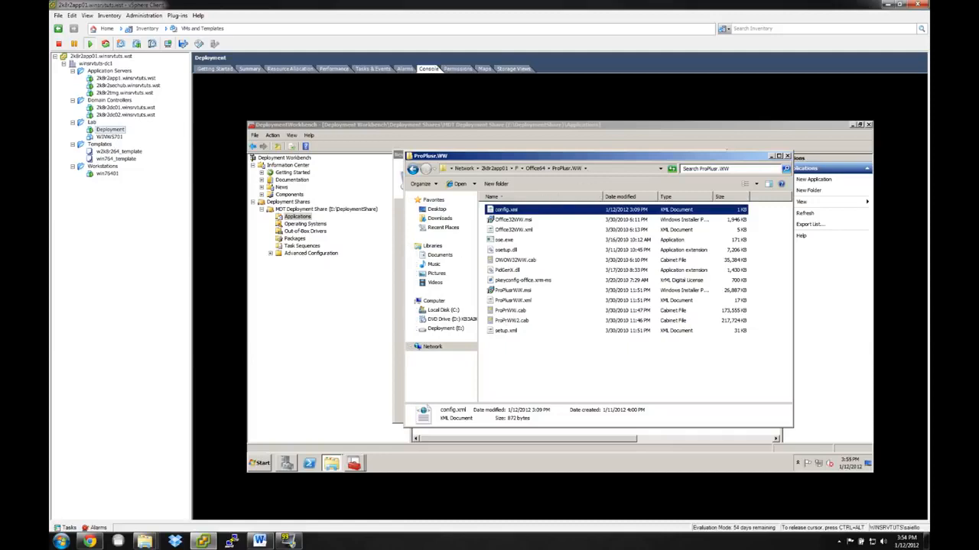
{"action": "left_click", "coordinate": [770, 156]}
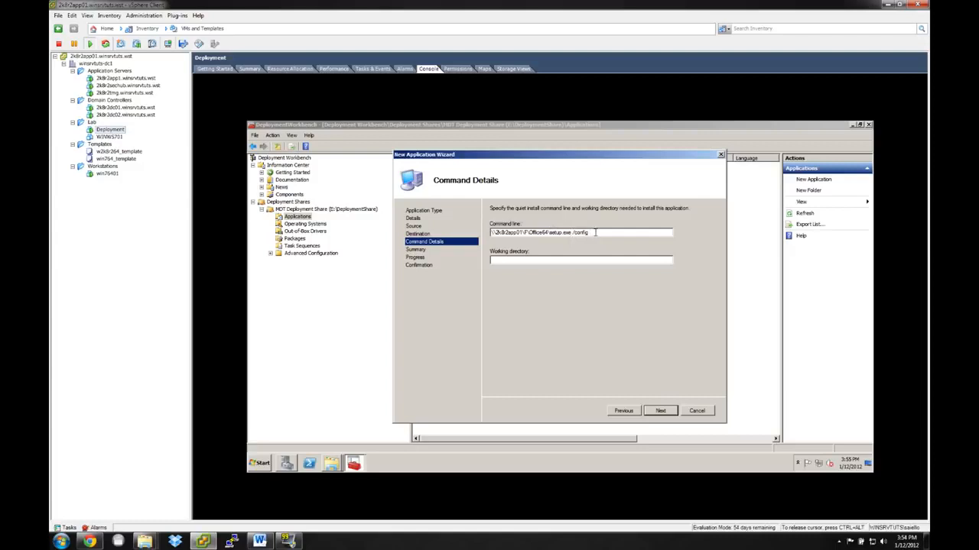
{"action": "key", "text": "ctrl+v"}
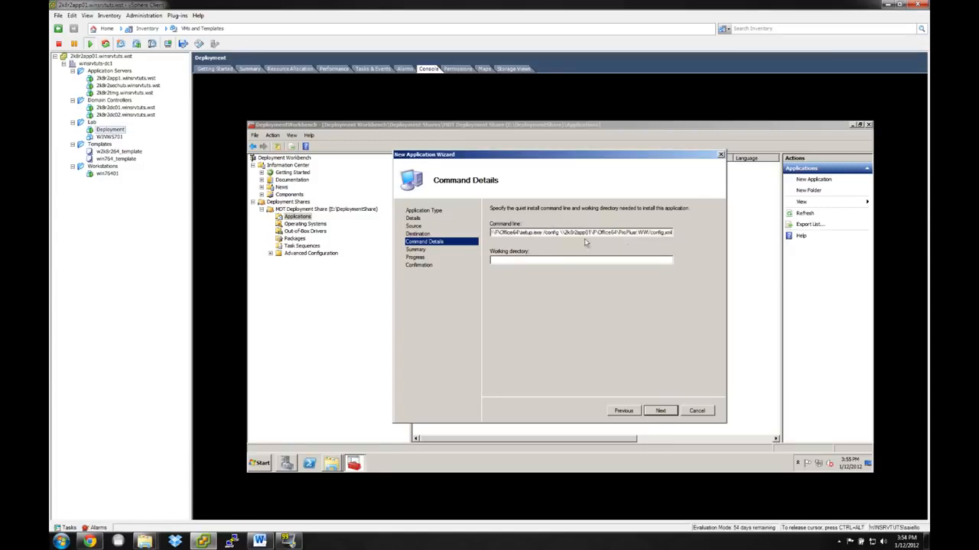
{"action": "left_click_drag", "start_coordinate": [561, 234], "coordinate": [690, 235]}
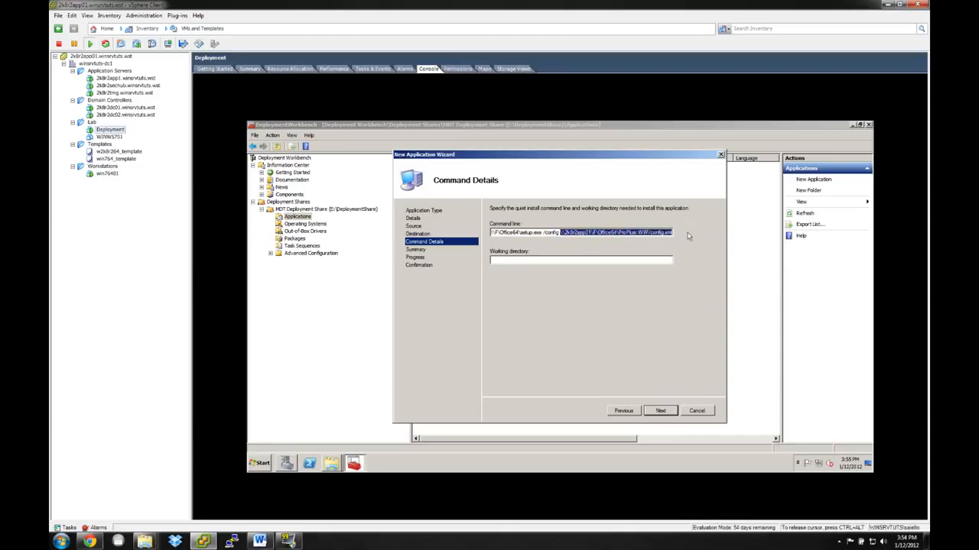
{"action": "left_click", "coordinate": [564, 261]}
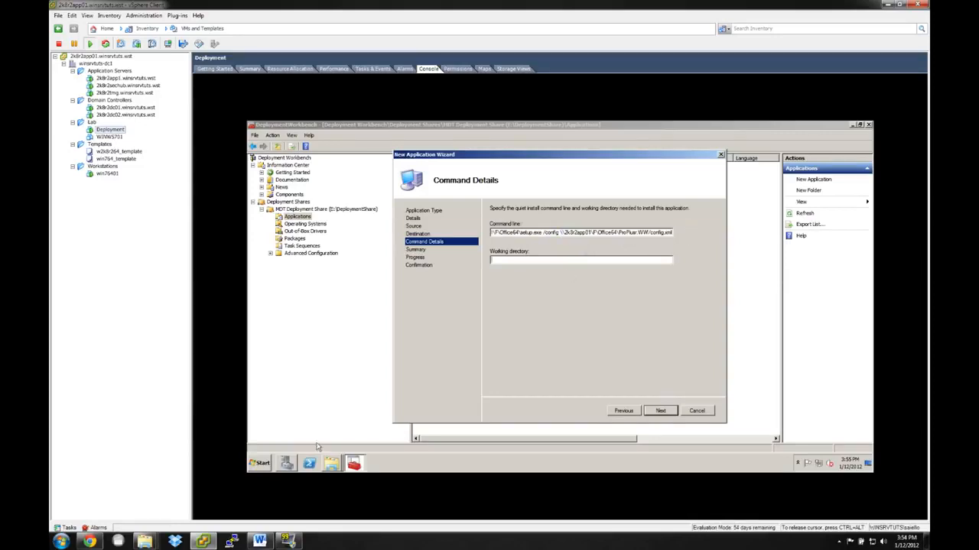
Copy the path c:\Program Files from the Run dialog and paste it as the working directory in the application wizard.
{"action": "left_click", "coordinate": [263, 467]}
{"action": "left_click", "coordinate": [375, 415]}
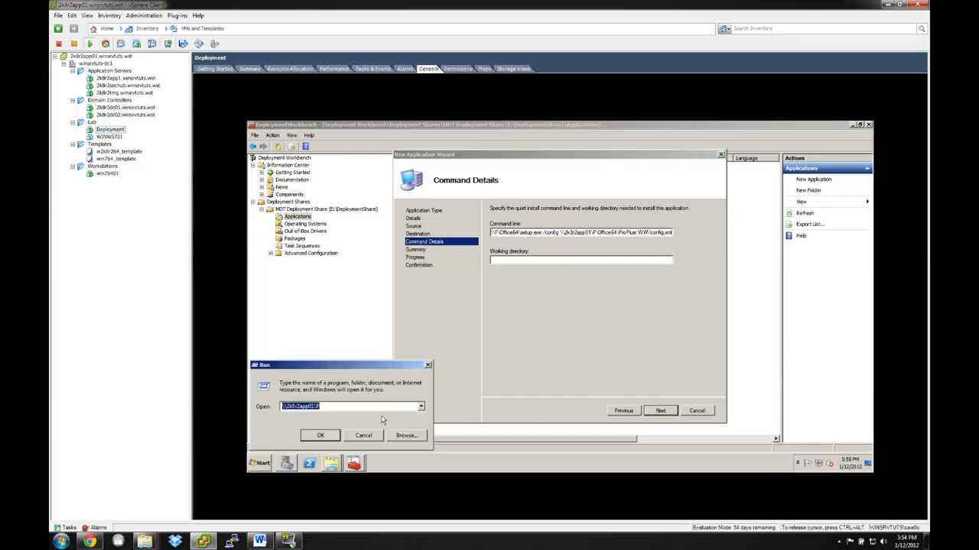
{"action": "type", "text": "c:\\"}
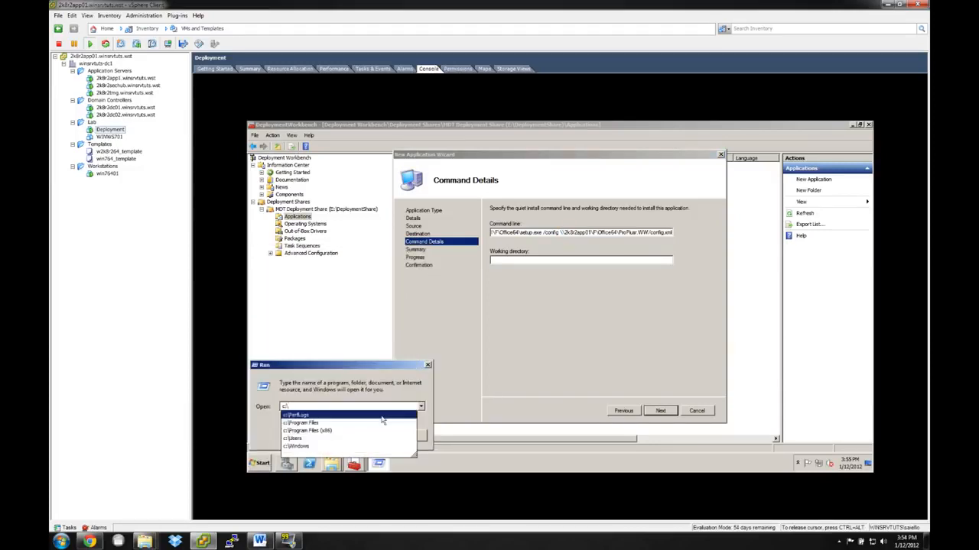
{"action": "key", "text": "Down"}
{"action": "key", "text": "ctrl+a"}
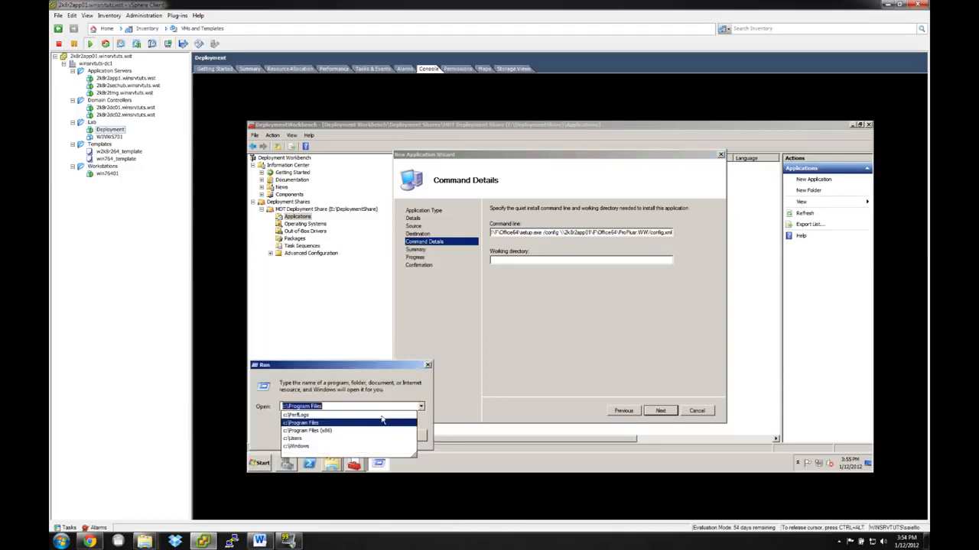
{"action": "left_click", "coordinate": [428, 364]}
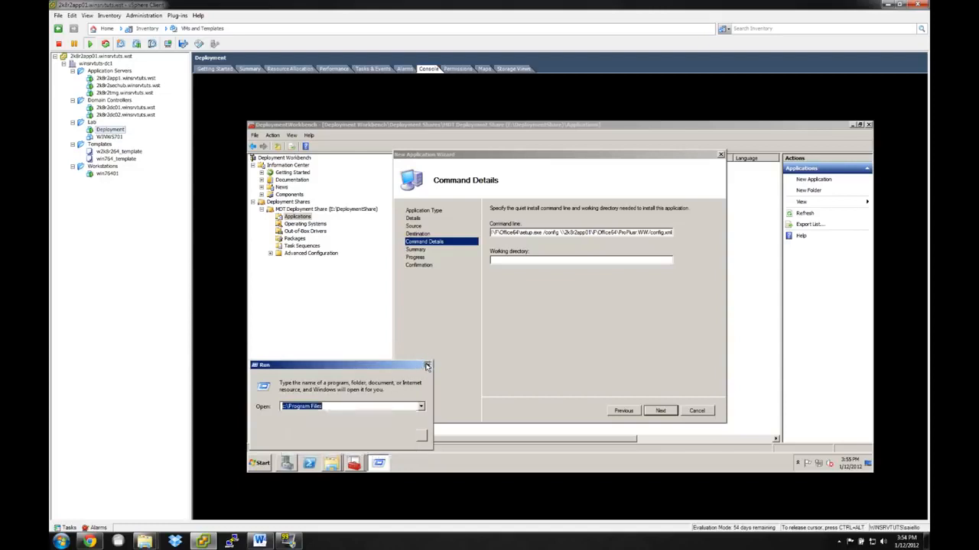
{"action": "left_click", "coordinate": [517, 261]}
{"action": "key", "text": "ctrl+v"}
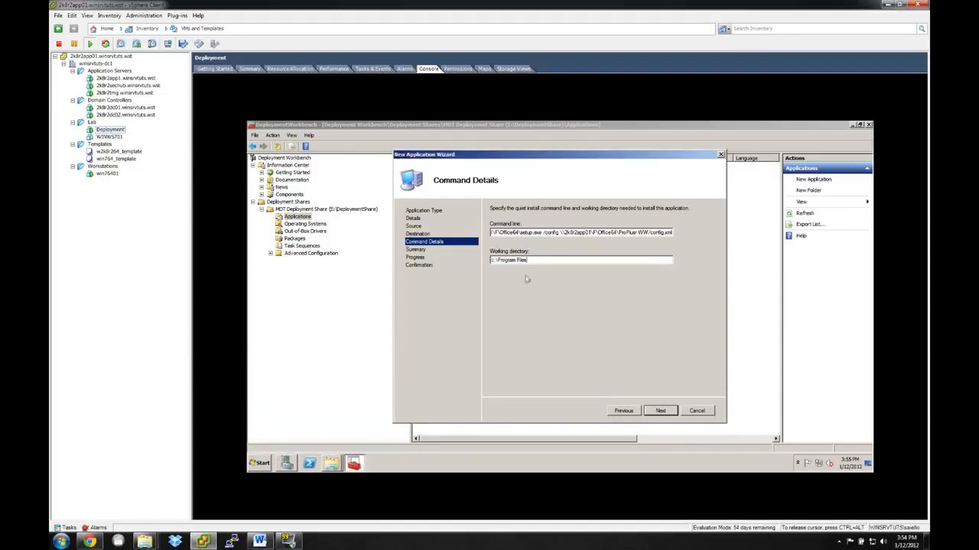
Look up the c:\Program Files (x86) path in the Run dialog and return to the application wizard.
{"action": "left_click", "coordinate": [256, 463]}
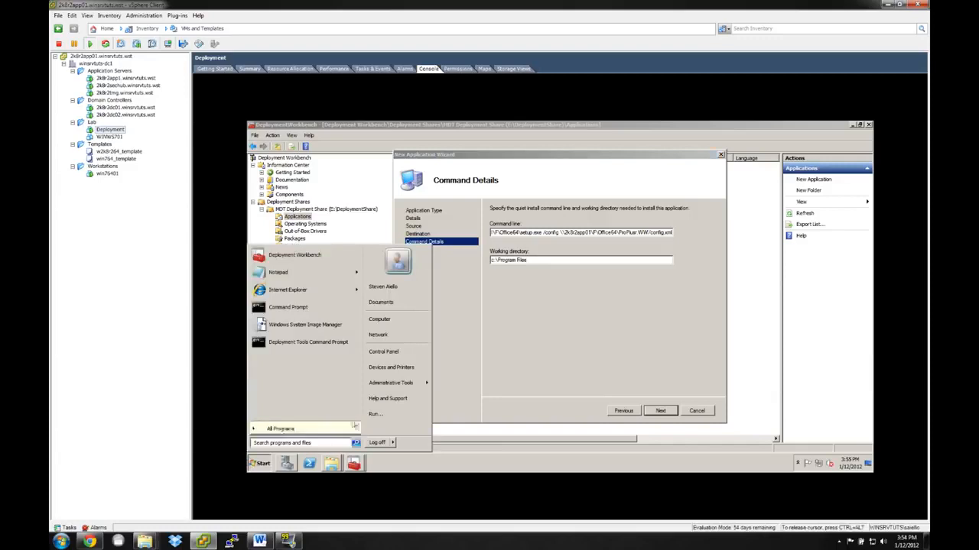
{"action": "left_click", "coordinate": [377, 414]}
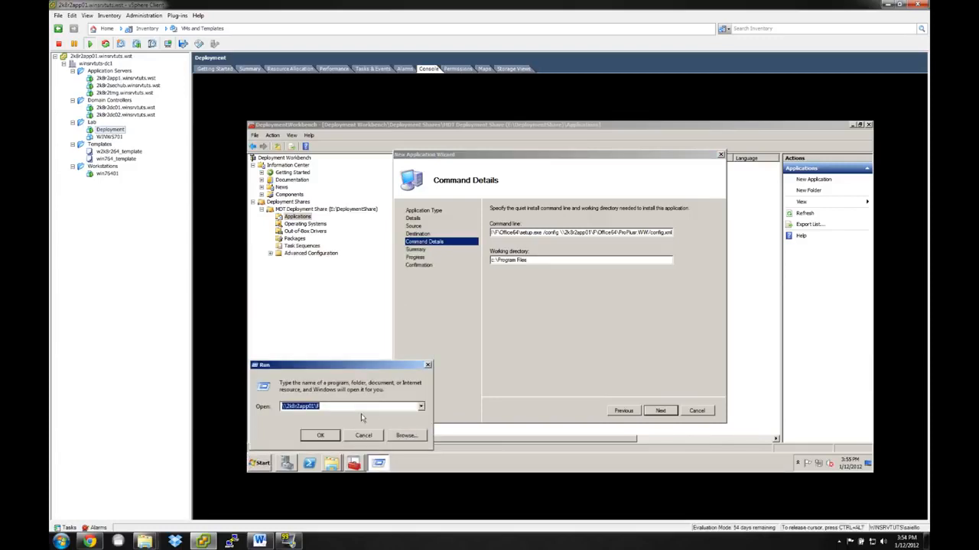
{"action": "type", "text": "c:\\"}
{"action": "key", "text": "Down"}
{"action": "key", "text": "Down"}
{"action": "key", "text": "Down"}
{"action": "key", "text": "Down"}
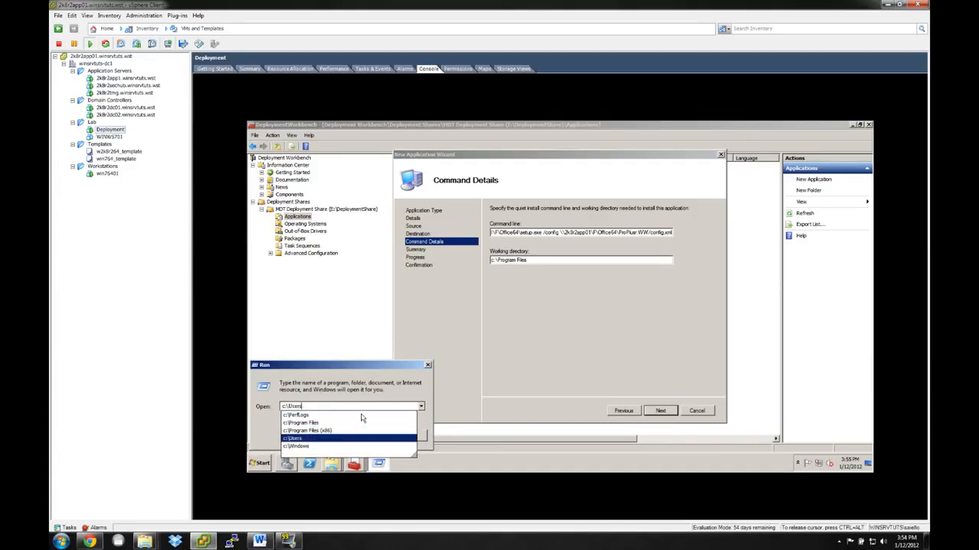
{"action": "key", "text": "Up"}
{"action": "left_click", "coordinate": [576, 311]}
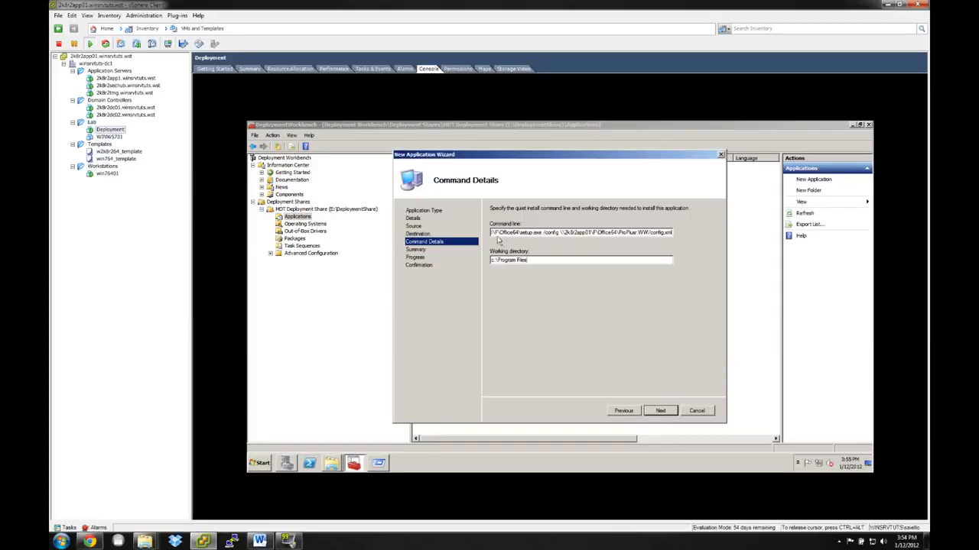
Review the setup.exe and config.xml parts of the command line, and complete the wizard to add the Office 2010 application.
{"action": "left_click_drag", "start_coordinate": [495, 233], "coordinate": [570, 232]}
{"action": "left_click", "coordinate": [493, 233]}
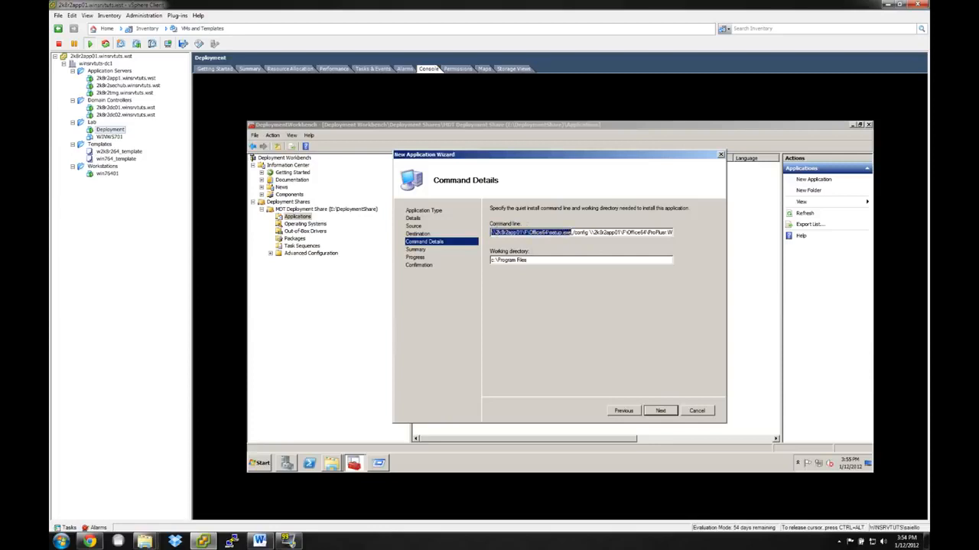
{"action": "left_click_drag", "start_coordinate": [572, 232], "coordinate": [683, 228]}
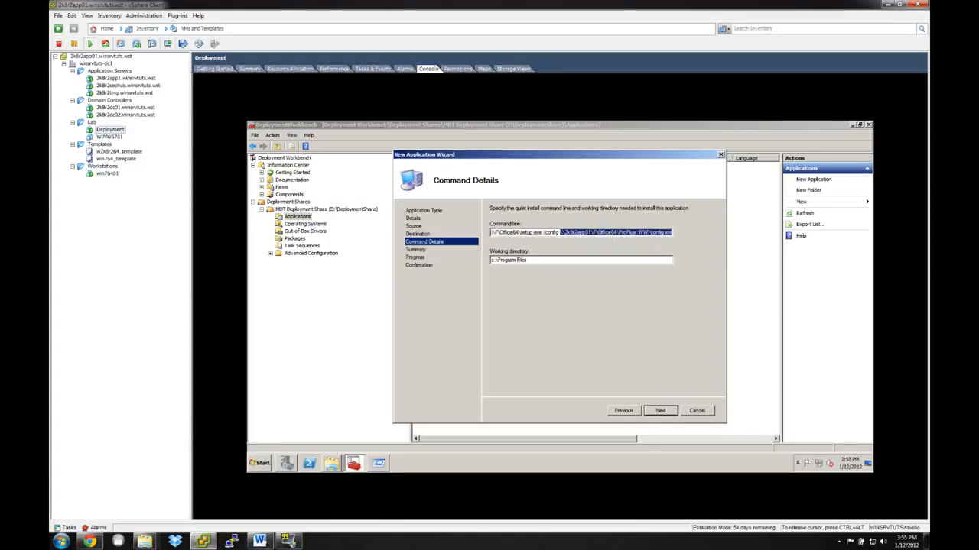
{"action": "left_click", "coordinate": [659, 412]}
{"action": "left_click", "coordinate": [659, 412]}
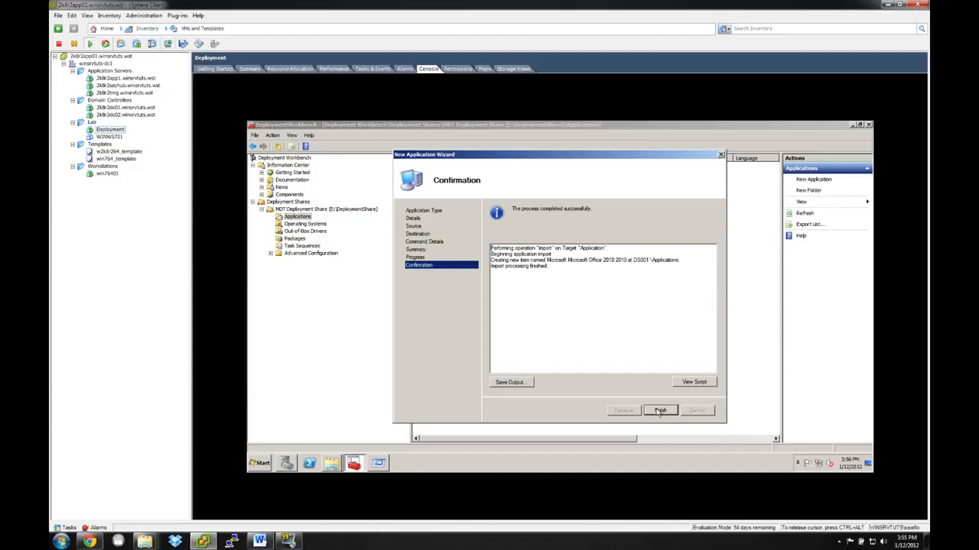
{"action": "left_click", "coordinate": [659, 412]}
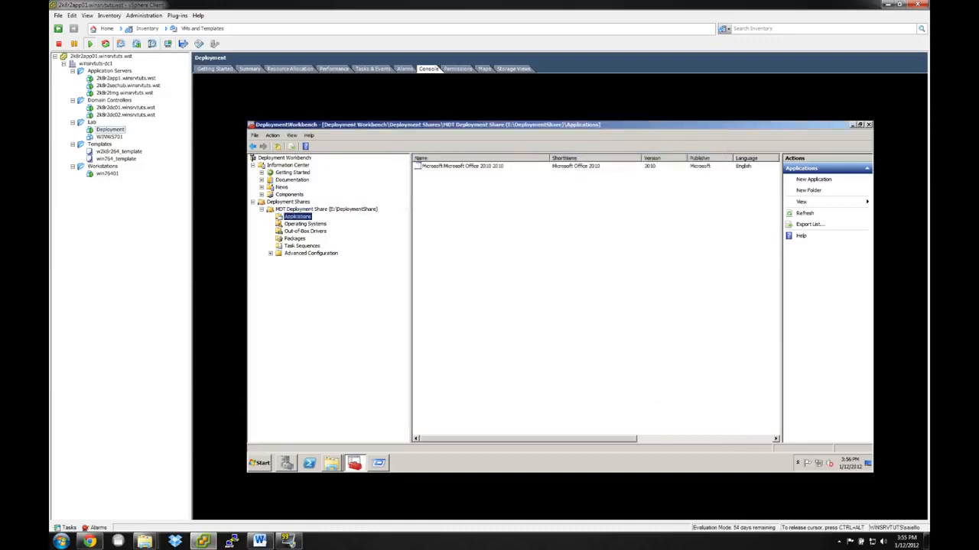
Start a new application in the Applications folder, using the type without source files or elsewhere on the network.
{"action": "left_click", "coordinate": [463, 167]}
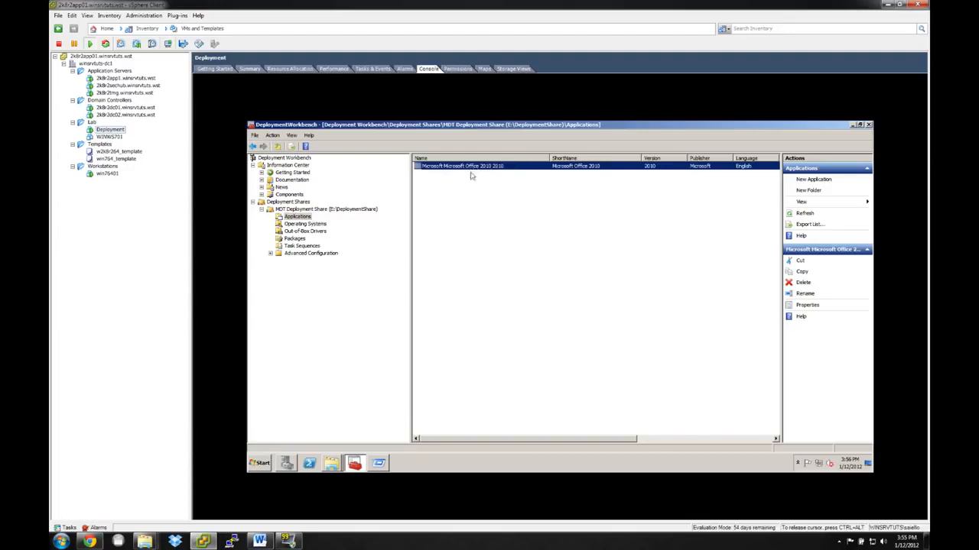
{"action": "right_click", "coordinate": [289, 218]}
{"action": "left_click", "coordinate": [590, 232]}
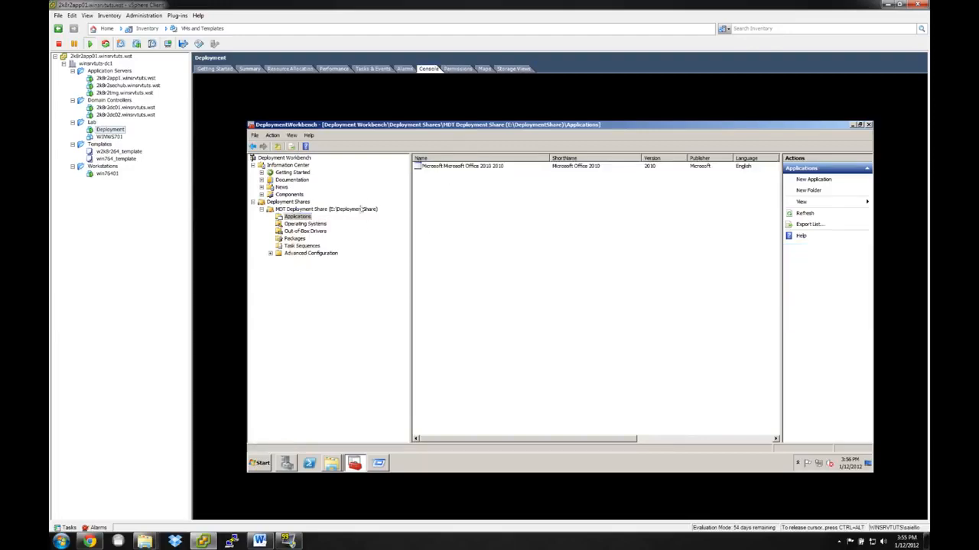
{"action": "right_click", "coordinate": [293, 219]}
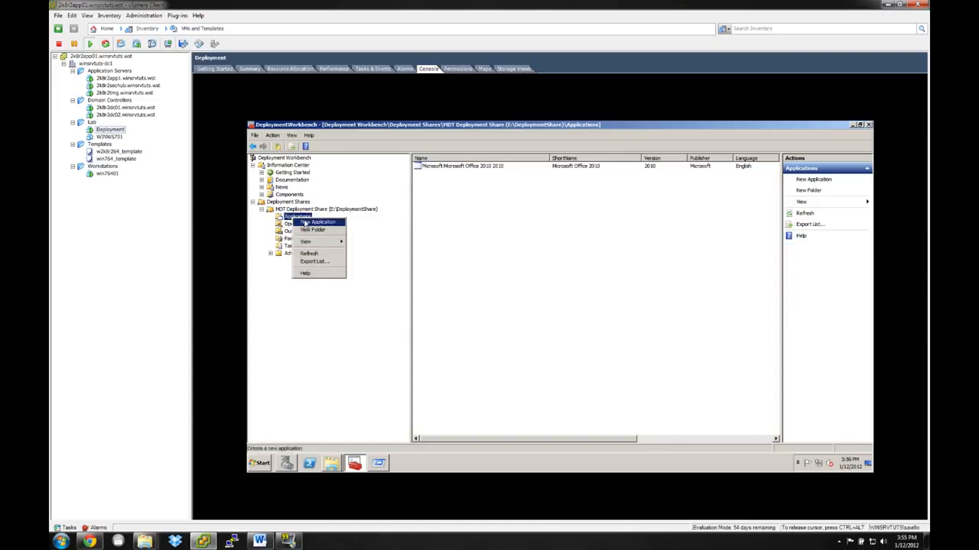
{"action": "left_click", "coordinate": [307, 222]}
{"action": "left_click", "coordinate": [521, 258]}
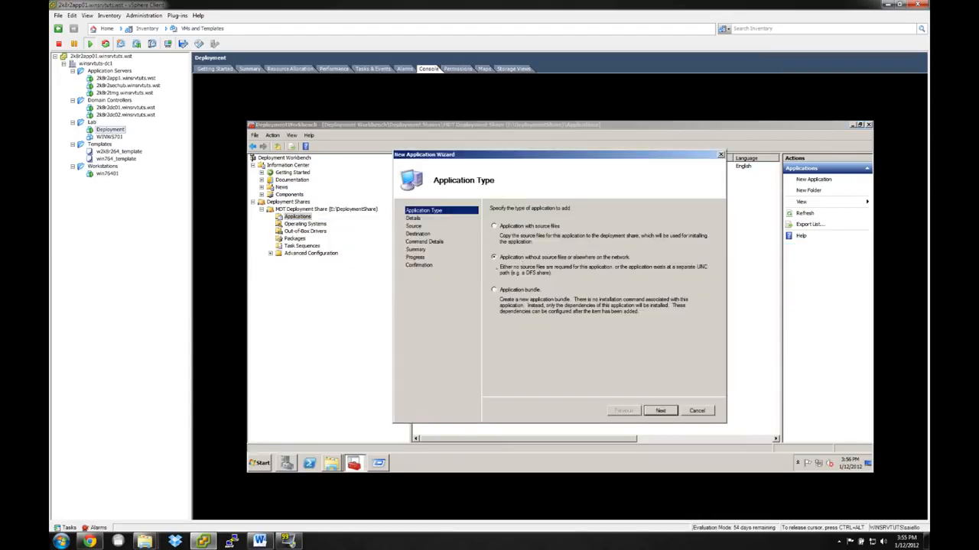
{"action": "left_click", "coordinate": [659, 410]}
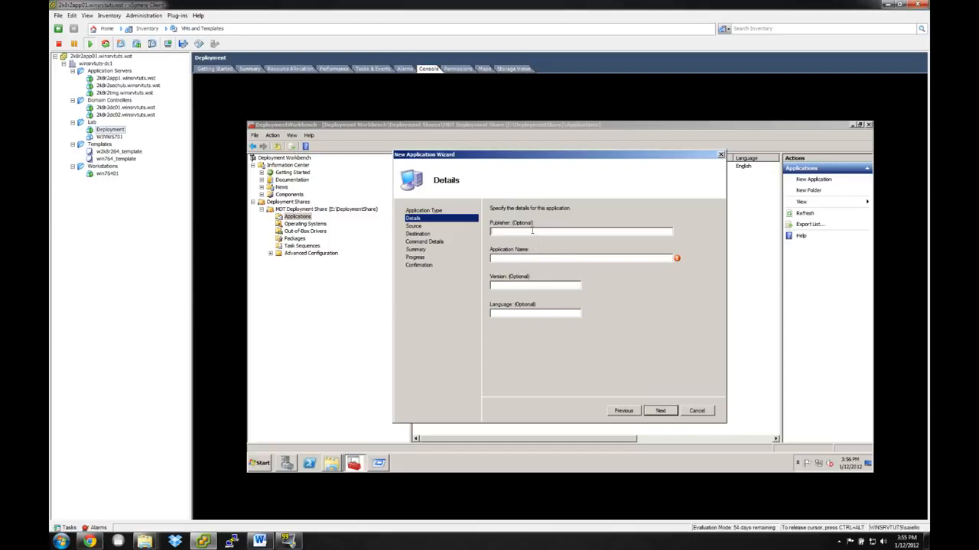
Enter Intersect Alliance as the publisher and Snare as the application name, and continue to the command details.
{"action": "type", "text": "Intersect Alliance"}
{"action": "key", "text": "Tab"}
{"action": "type", "text": "Snare"}
{"action": "left_click", "coordinate": [656, 413]}
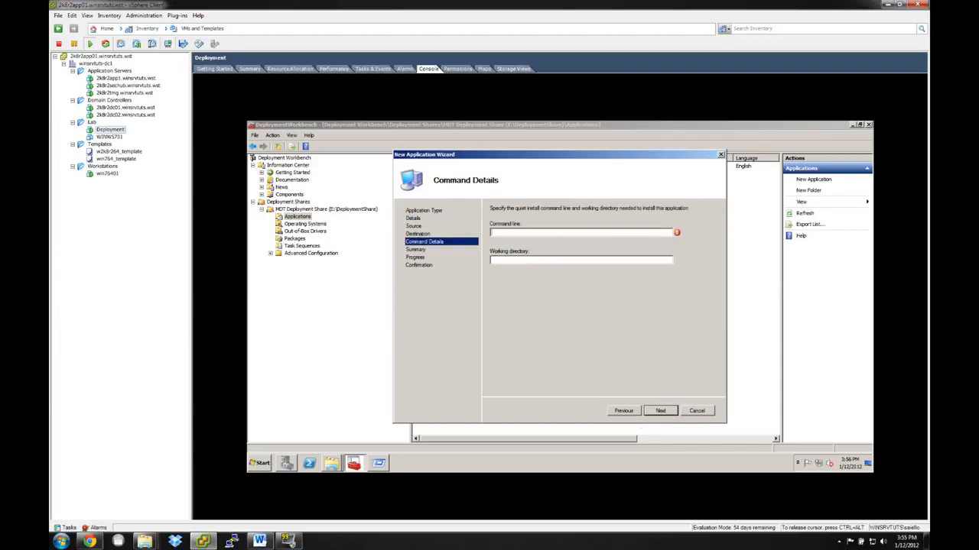
Open the network share \\2k8r2app01\F, go into its Snare folder and select SnareForWindows-4.0.0.2-MultiArch.exe.
{"action": "left_click", "coordinate": [251, 466]}
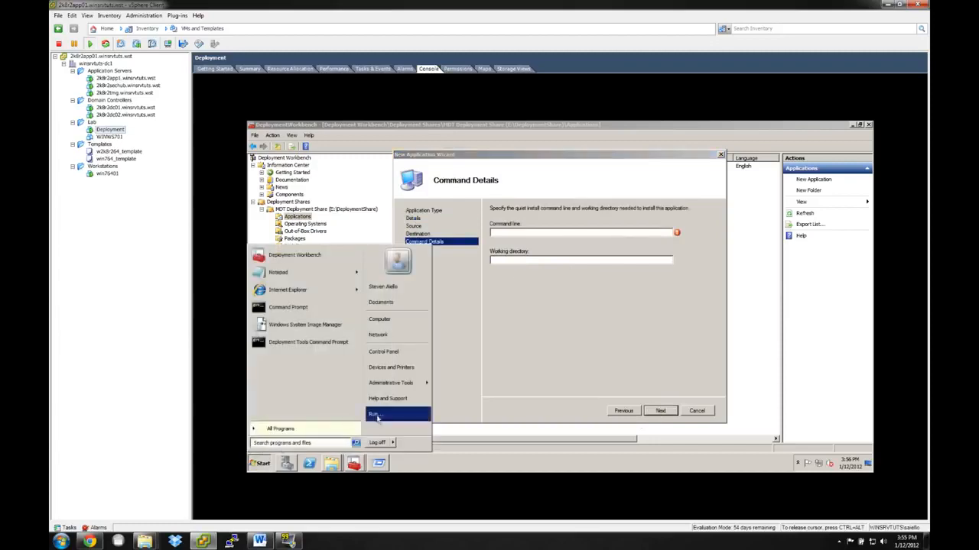
{"action": "left_click", "coordinate": [374, 415]}
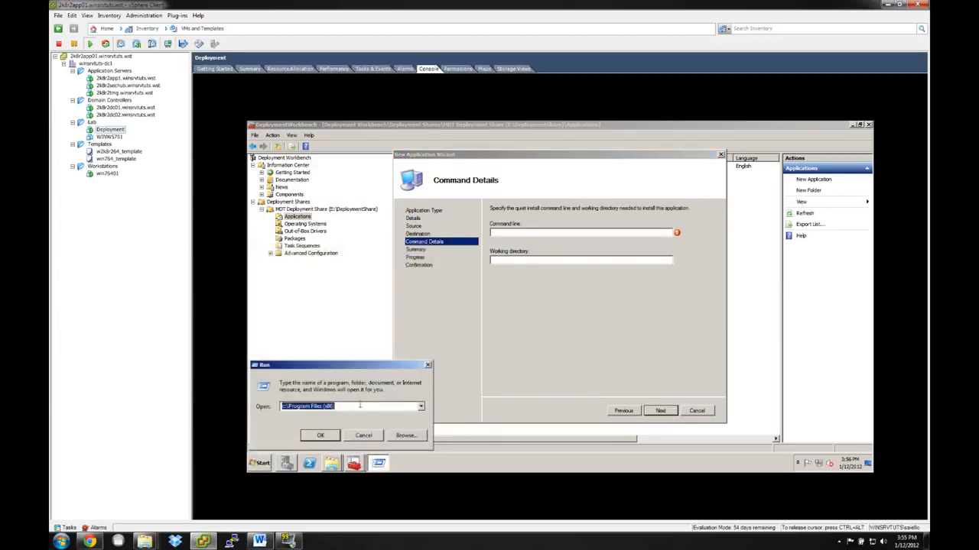
{"action": "type", "text": "\\\\"}
{"action": "key", "text": "Down"}
{"action": "key", "text": "Down"}
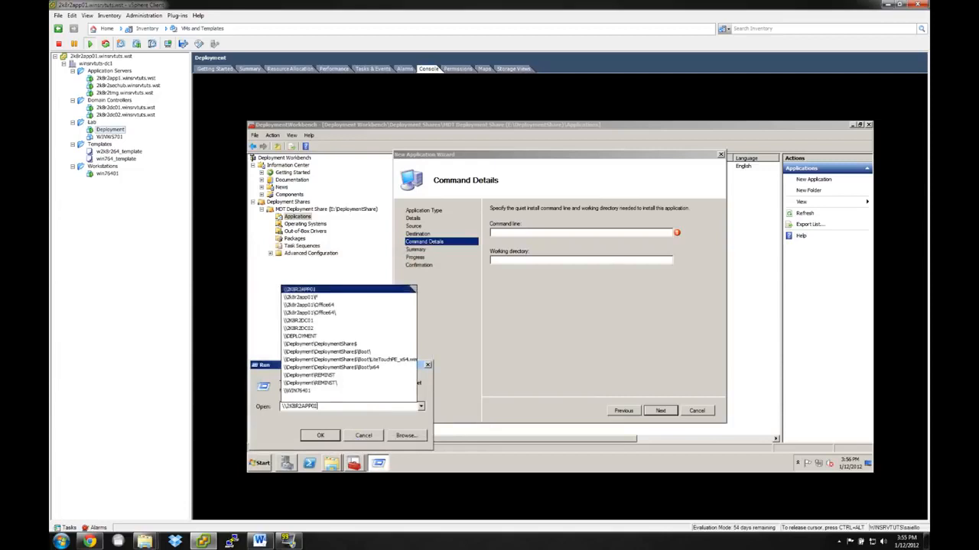
{"action": "key", "text": "Return"}
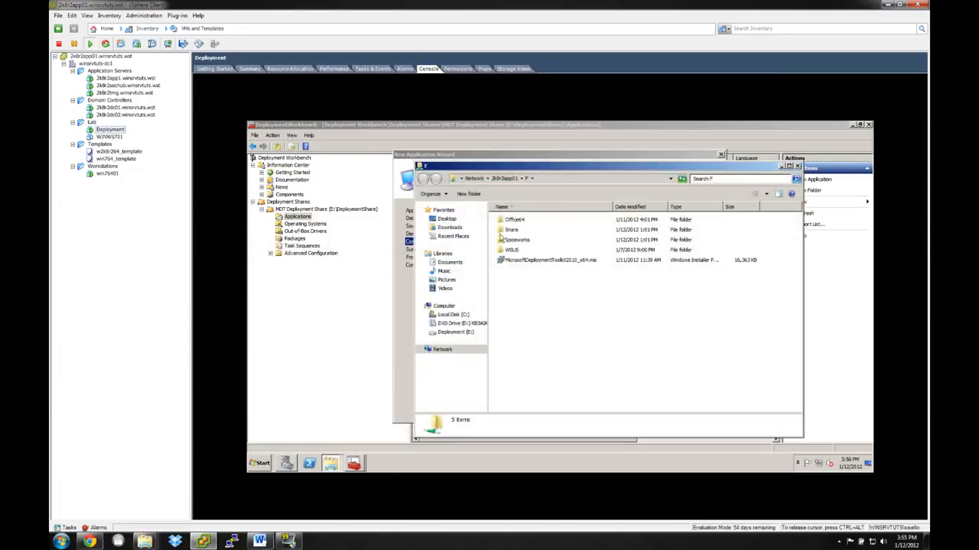
{"action": "double_click", "coordinate": [511, 230]}
{"action": "left_click", "coordinate": [556, 230]}
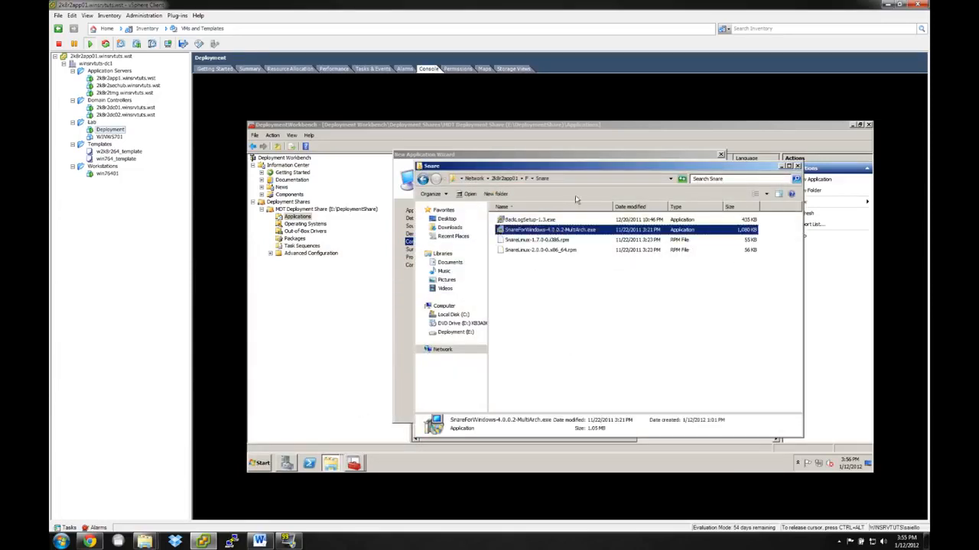
Extend the Snare folder's address with \SnareForWindows-4.0.0.2-MultiArch.exe and copy the full path.
{"action": "left_click", "coordinate": [591, 179]}
{"action": "type", "text": "\\\\2k8r2app01\\F\\Snare\\"}
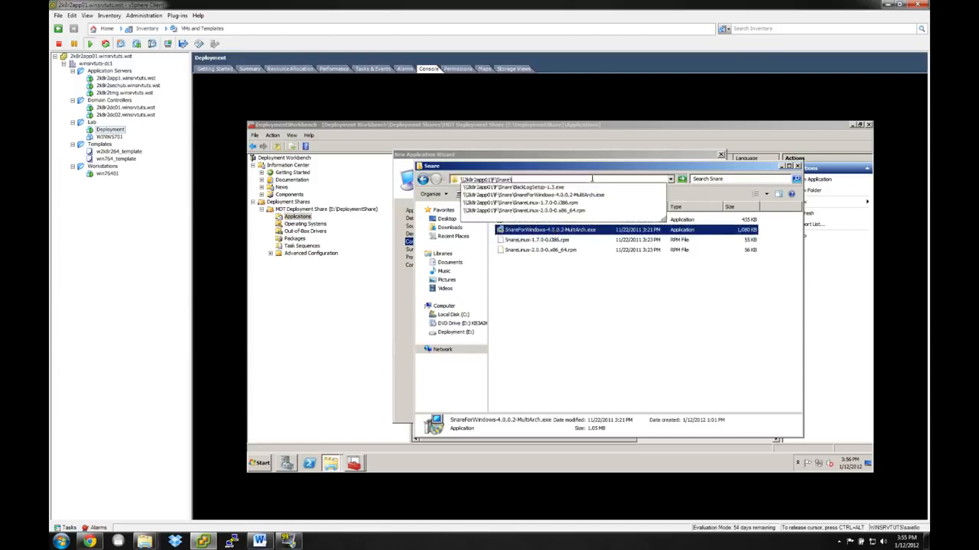
{"action": "key", "text": "Down"}
{"action": "key", "text": "Down"}
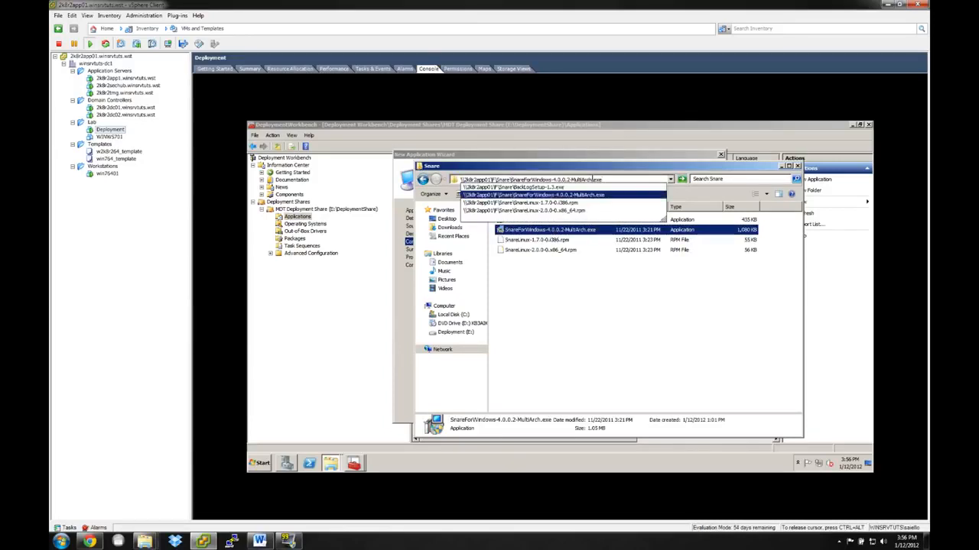
{"action": "key", "text": "ctrl+a"}
{"action": "key", "text": "ctrl+c"}
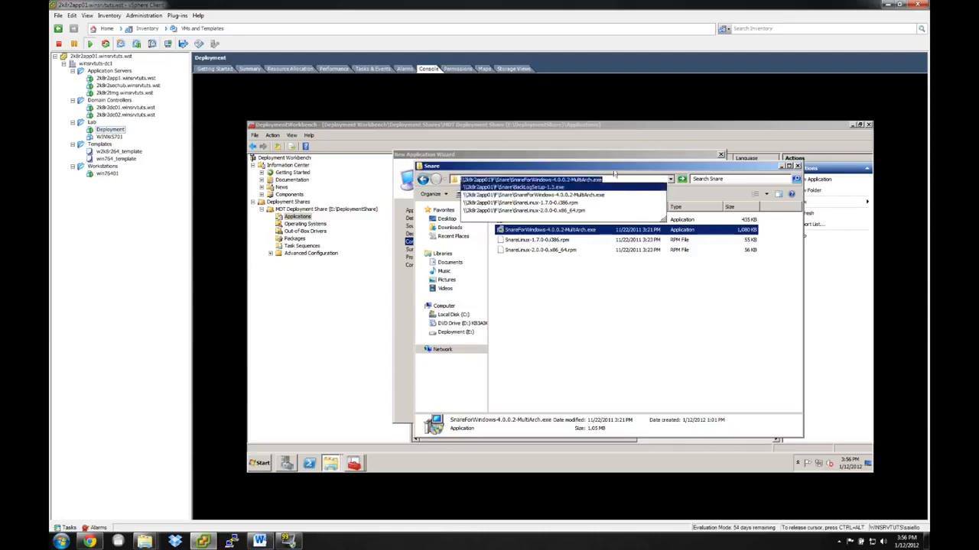
{"action": "key", "text": "Escape"}
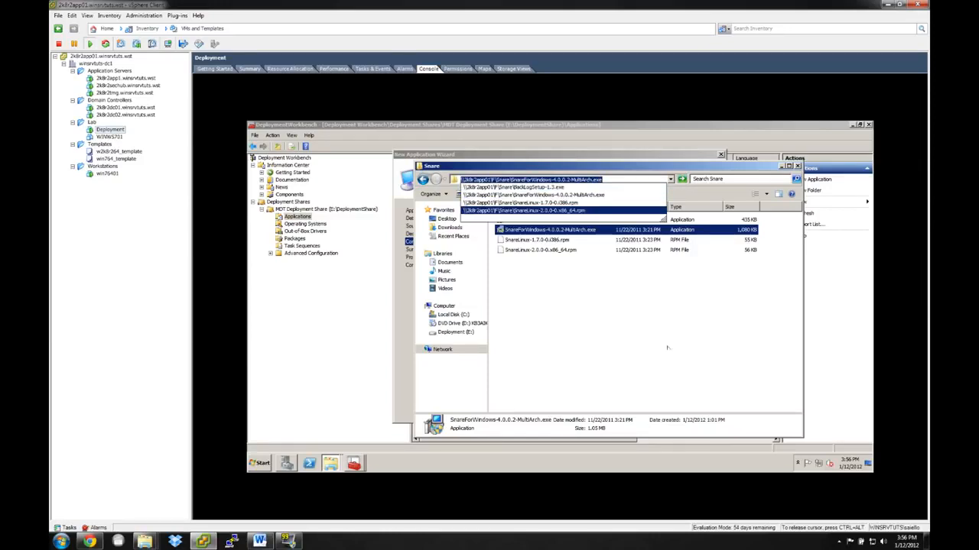
Return to the application wizard and paste the SnareForWindows-4.0.0.2-MultiArch.exe path as the command line.
{"action": "left_click", "coordinate": [669, 340]}
{"action": "left_click", "coordinate": [780, 166]}
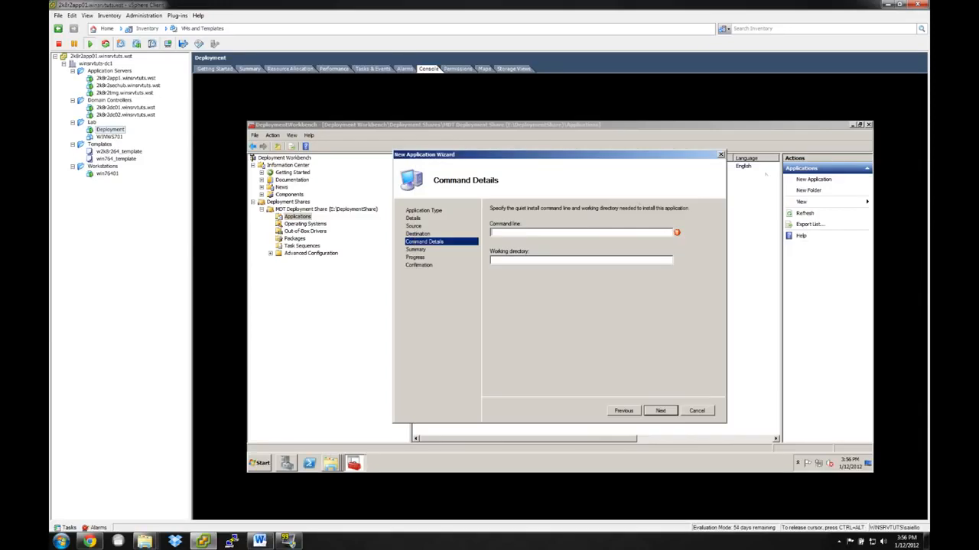
{"action": "key", "text": "ctrl+v"}
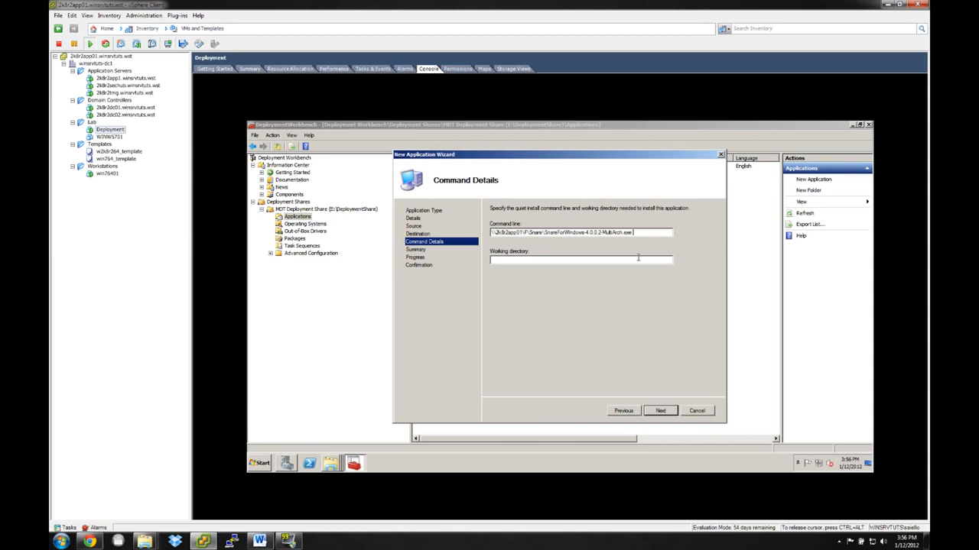
Append the /verysilent switch to the Snare installer's command line.
{"action": "type", "text": "/verysilent"}
{"action": "left_click", "coordinate": [594, 259]}
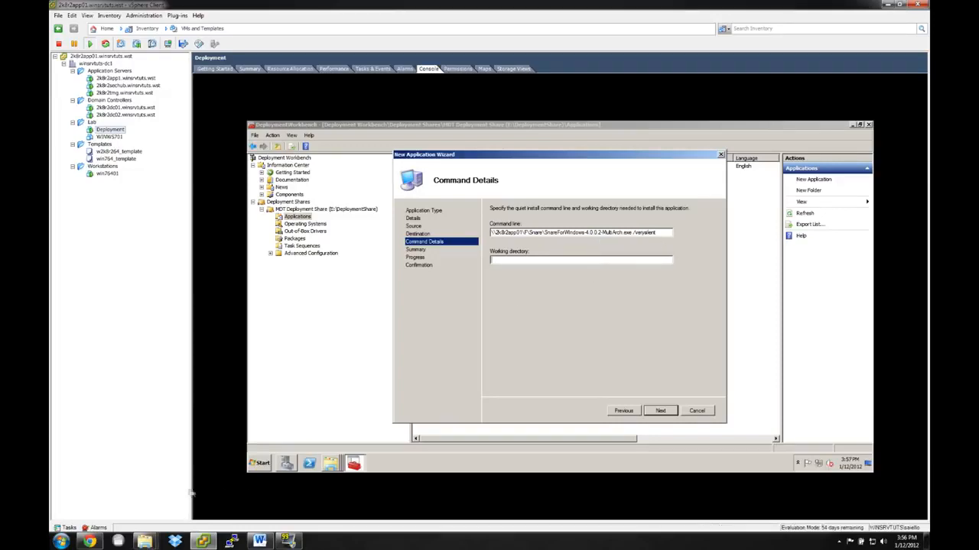
Look up the c:\Program Files path in the Run dialog, copy it and paste it as the Snare application's working directory.
{"action": "left_click", "coordinate": [261, 463]}
{"action": "left_click", "coordinate": [374, 413]}
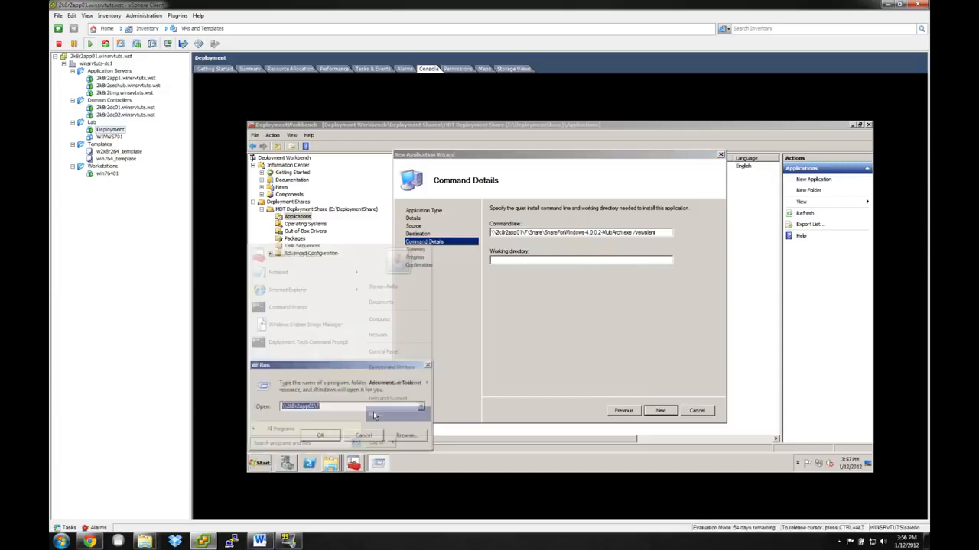
{"action": "type", "text": "c:\\"}
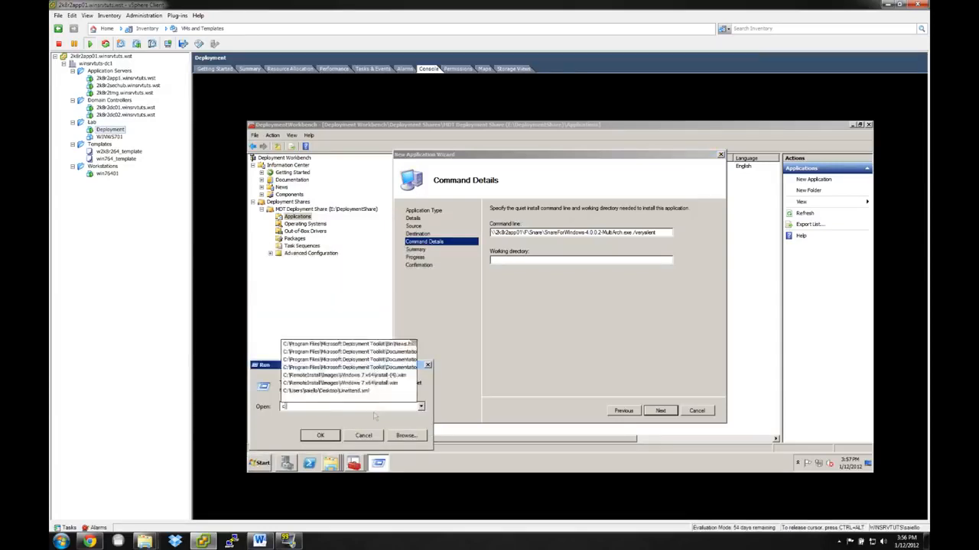
{"action": "key", "text": "Down"}
{"action": "key", "text": "Down"}
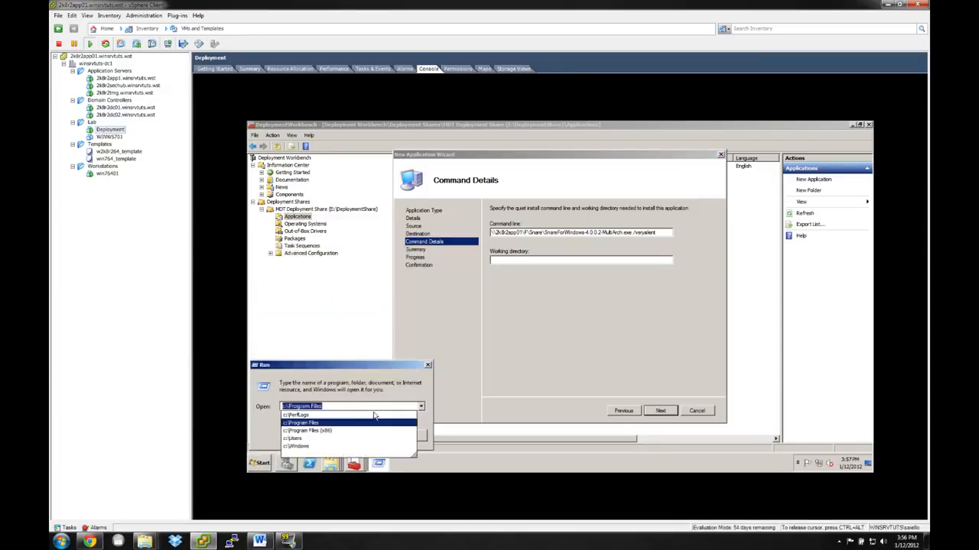
{"action": "key", "text": "ctrl+c"}
{"action": "left_click", "coordinate": [604, 262]}
{"action": "key", "text": "ctrl+v"}
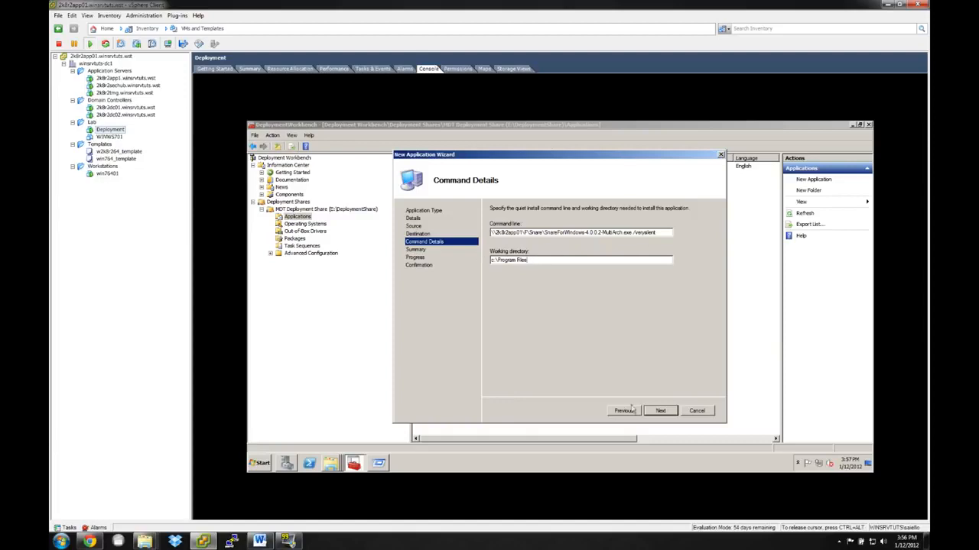
Accept the application summary, run the Snare import and finish the New Application Wizard.
{"action": "left_click", "coordinate": [661, 411]}
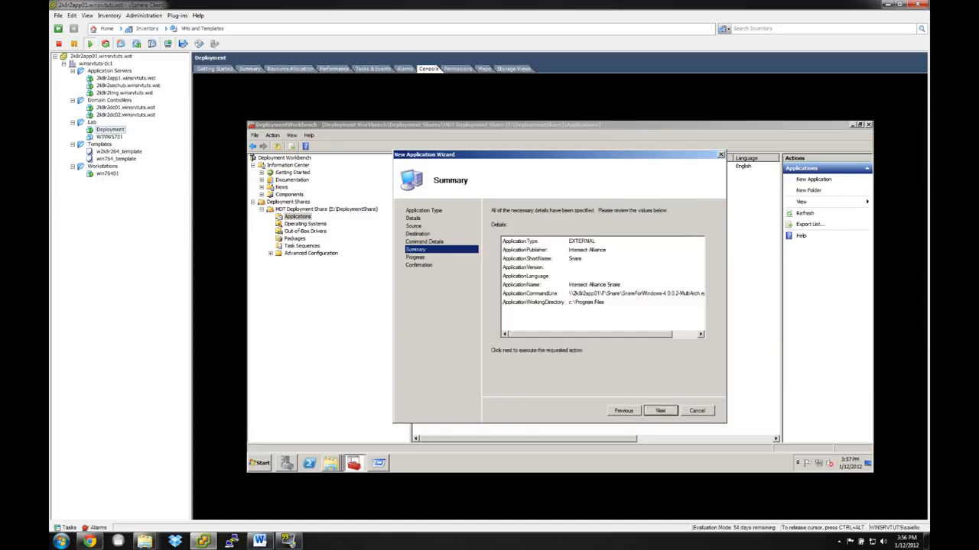
{"action": "left_click", "coordinate": [651, 412]}
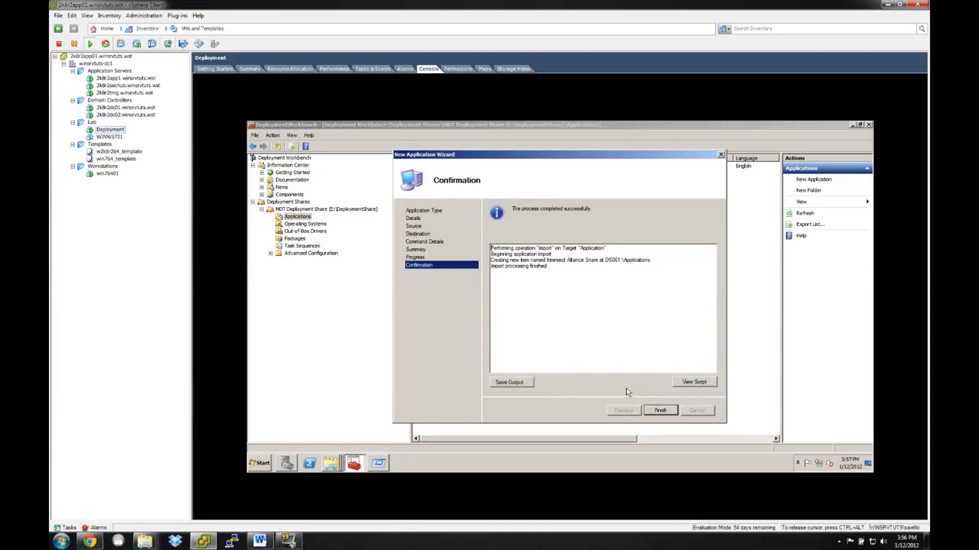
{"action": "left_click", "coordinate": [650, 410]}
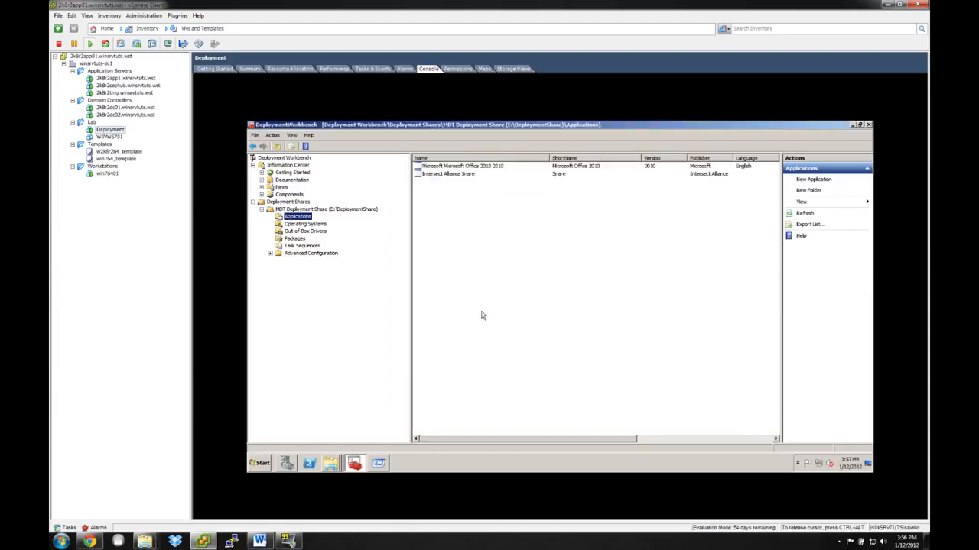
Review the deployment share's operating system image, its Office 2010 and Snare applications, and the Task Sequences folder.
{"action": "left_click", "coordinate": [317, 224]}
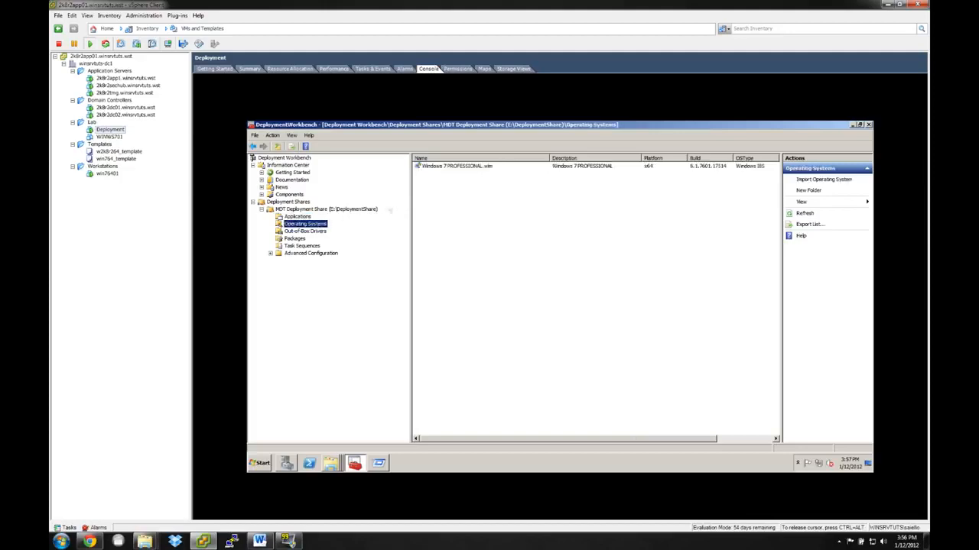
{"action": "left_click", "coordinate": [451, 167]}
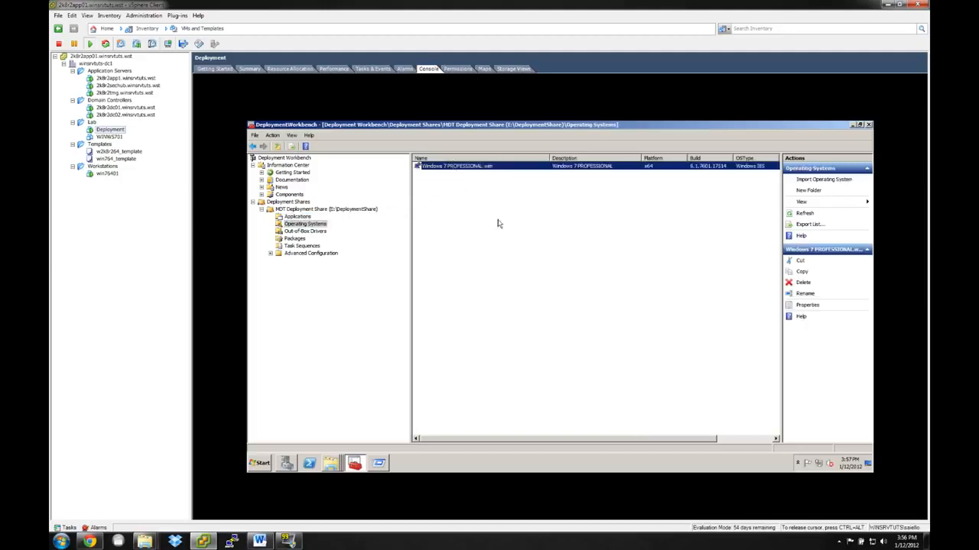
{"action": "left_click", "coordinate": [299, 217]}
{"action": "left_click", "coordinate": [468, 166]}
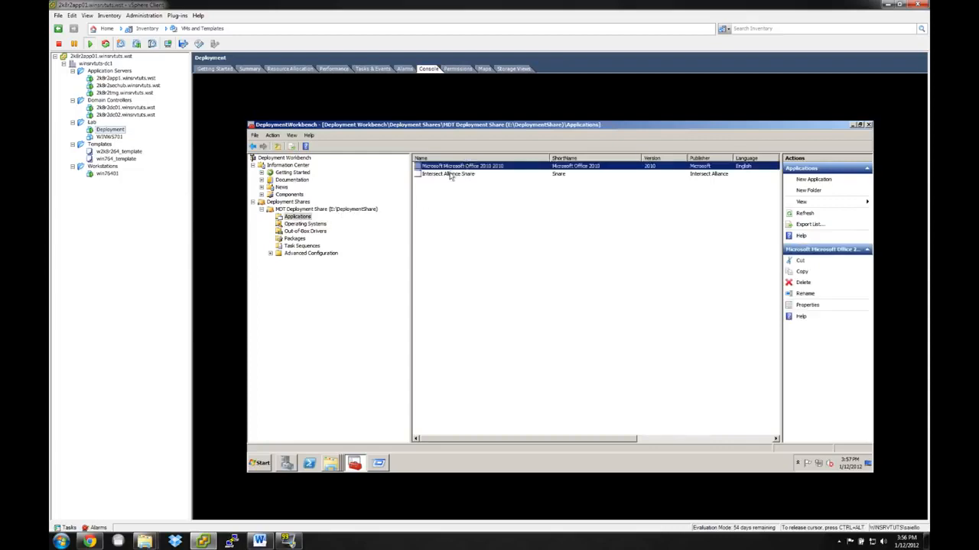
{"action": "left_click", "coordinate": [451, 174]}
{"action": "left_click", "coordinate": [451, 167]}
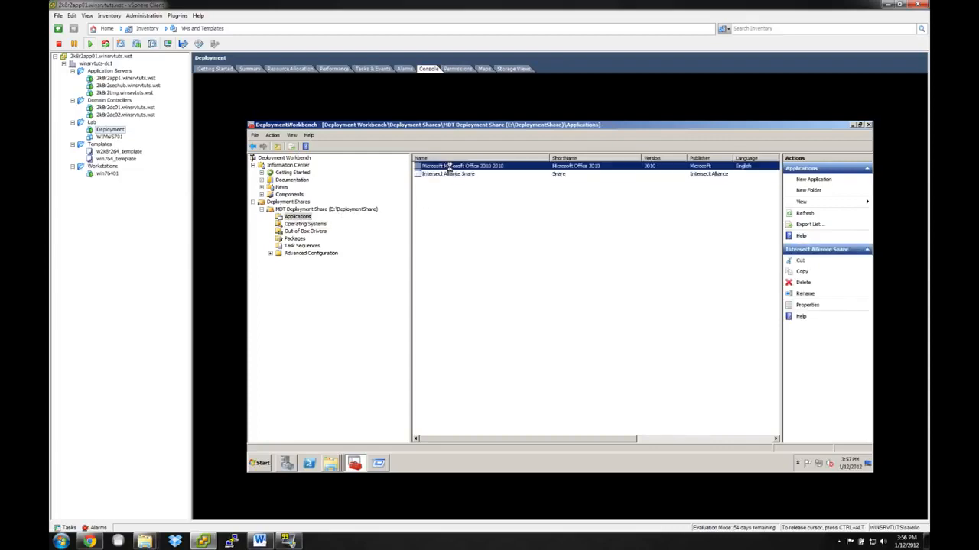
{"action": "left_click", "coordinate": [487, 263]}
{"action": "left_click", "coordinate": [311, 247]}
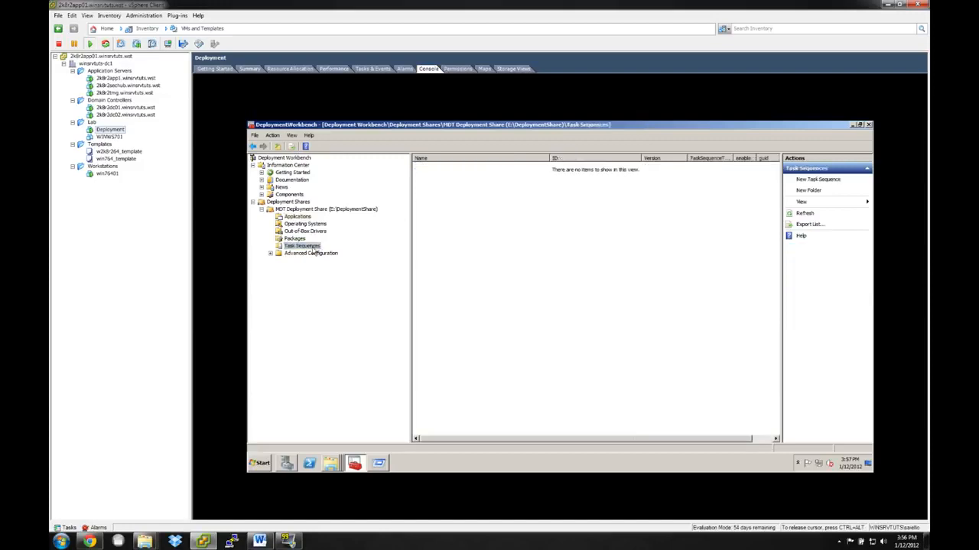
{"action": "right_click", "coordinate": [311, 250]}
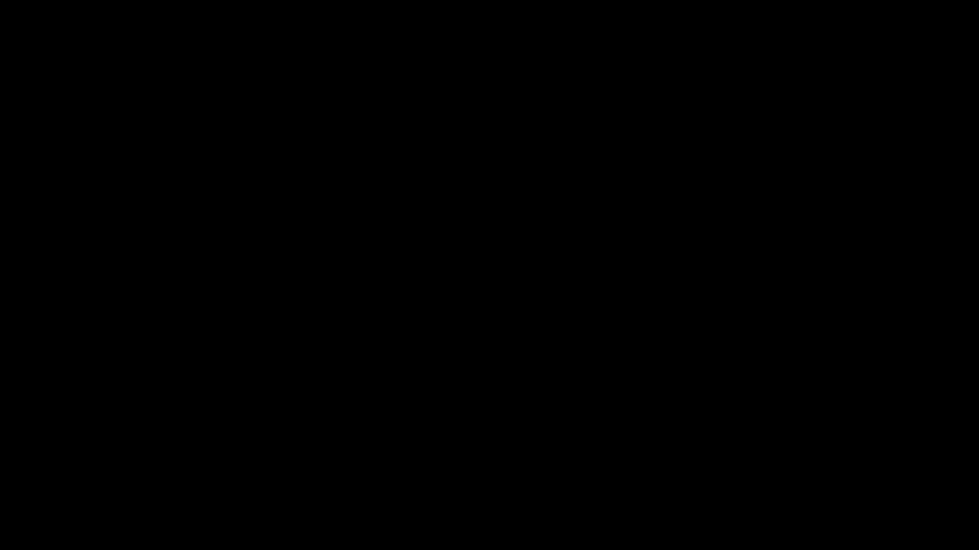
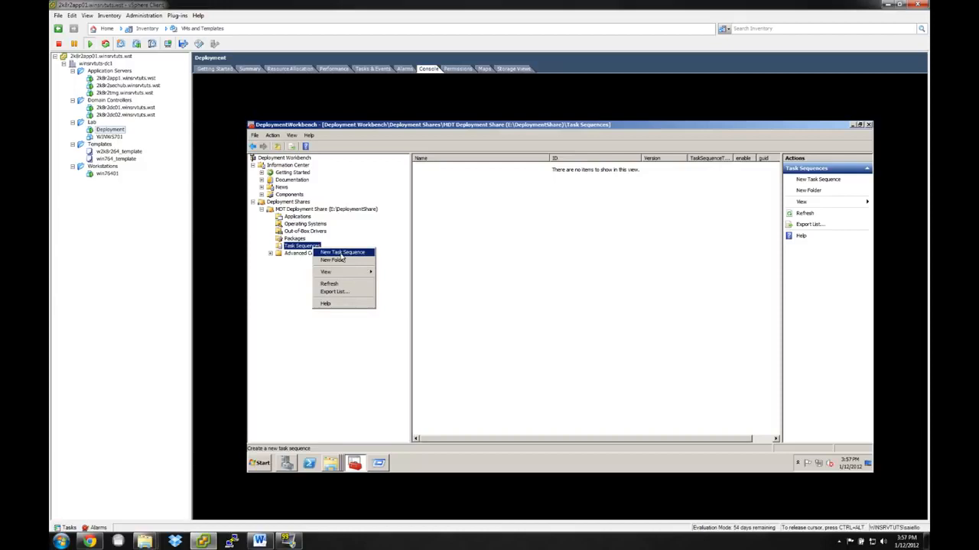
Start a new task sequence with the ID Windows7 and the name "Windows 7 w Office & Share".
{"action": "left_click", "coordinate": [341, 255]}
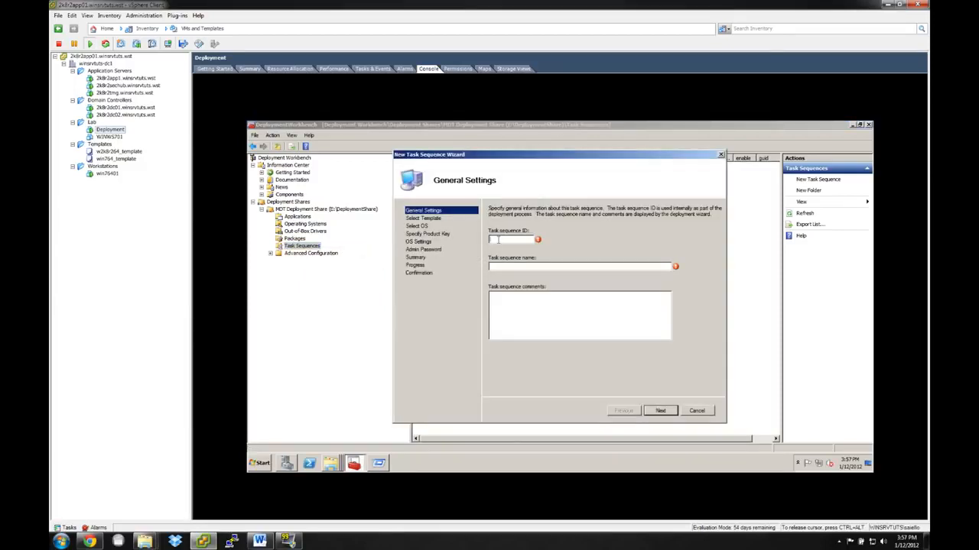
{"action": "type", "text": "Te"}
{"action": "key", "text": "BackSpace"}
{"action": "key", "text": "BackSpace"}
{"action": "type", "text": "Windows 7"}
{"action": "key", "text": "Tab"}
{"action": "type", "text": "Windows 7 w Office & Share"}
{"action": "left_click", "coordinate": [533, 314]}
{"action": "left_click", "coordinate": [660, 411]}
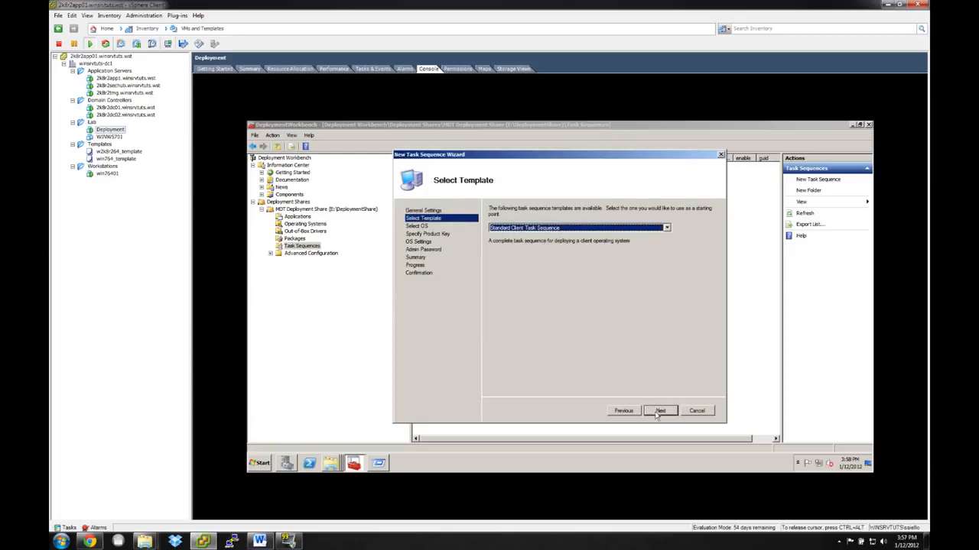
Base the task sequence on the Standard Client Task Sequence template and the Windows 7 PROFESSIONAL.wim operating system image.
{"action": "left_click", "coordinate": [666, 228]}
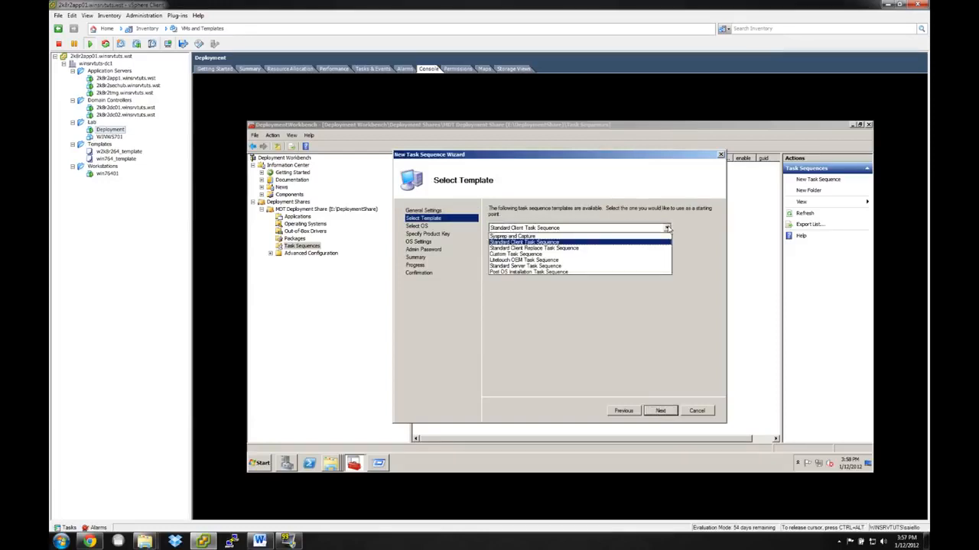
{"action": "left_click", "coordinate": [586, 243]}
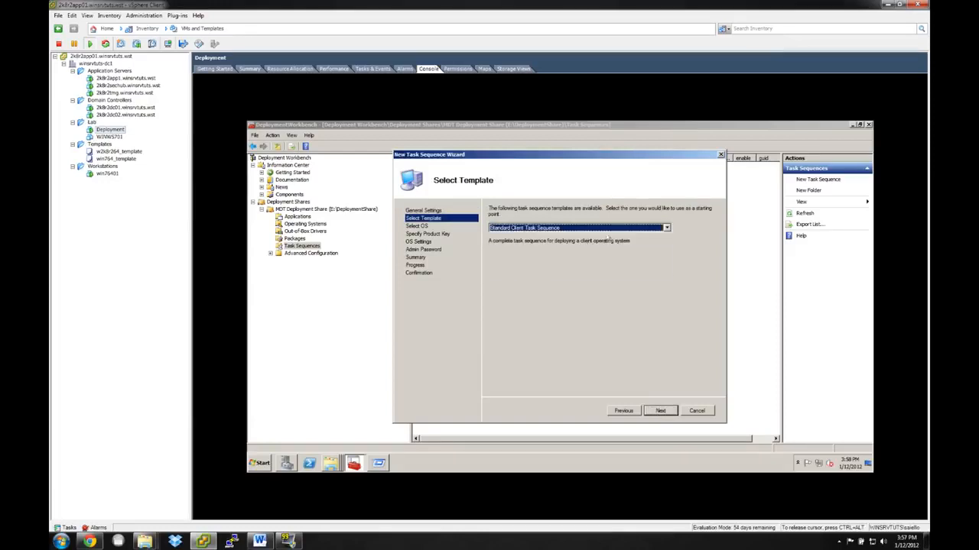
{"action": "left_click", "coordinate": [656, 415]}
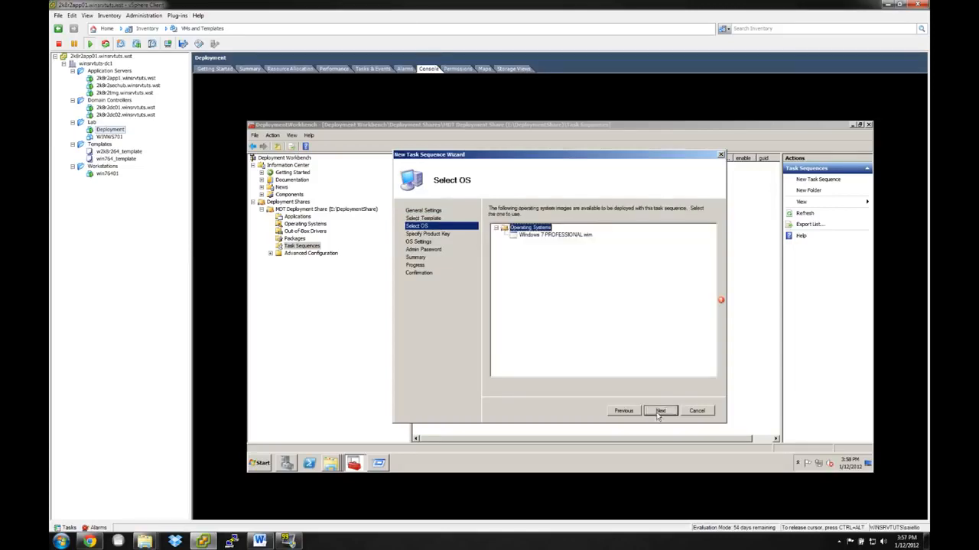
{"action": "left_click", "coordinate": [567, 237]}
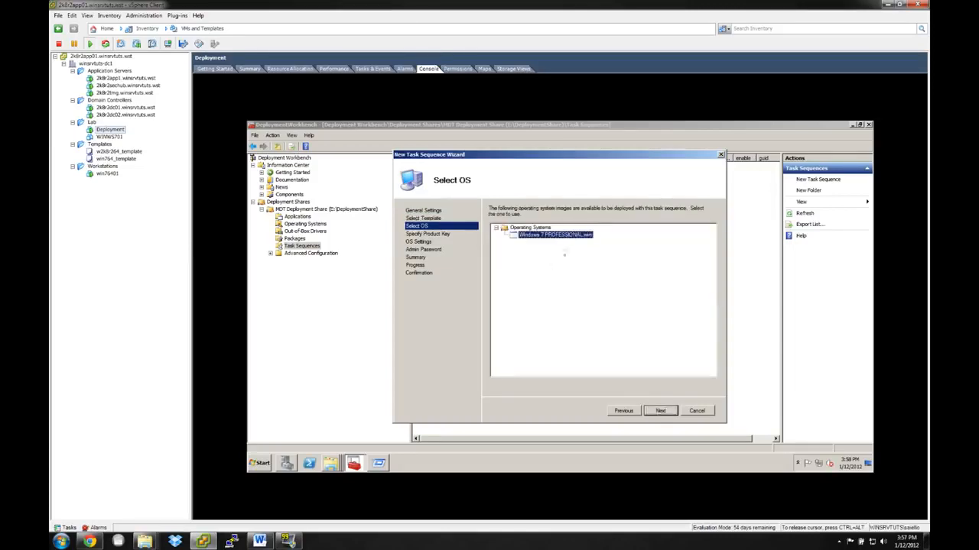
{"action": "left_click", "coordinate": [658, 414]}
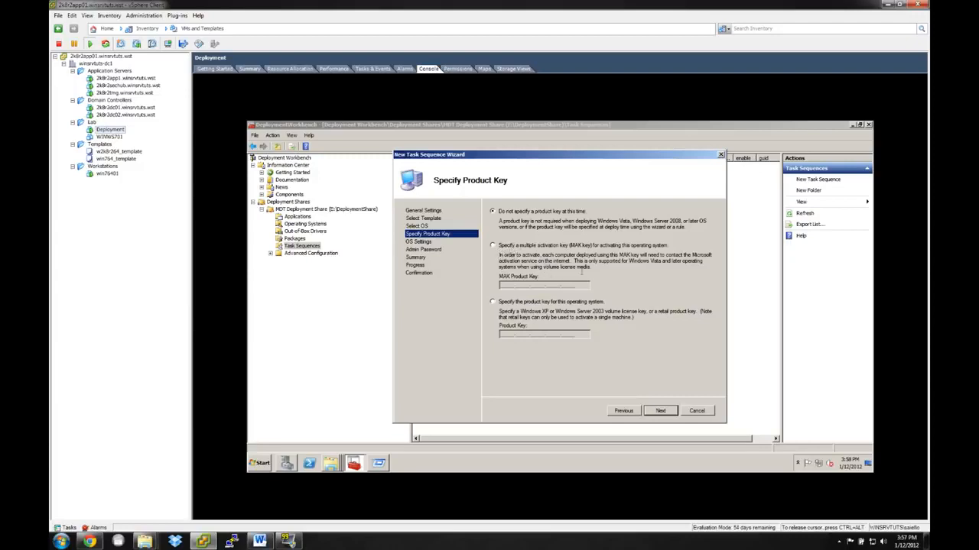
Choose not to specify a product key for the task sequence and continue to the OS settings.
{"action": "left_click", "coordinate": [493, 246]}
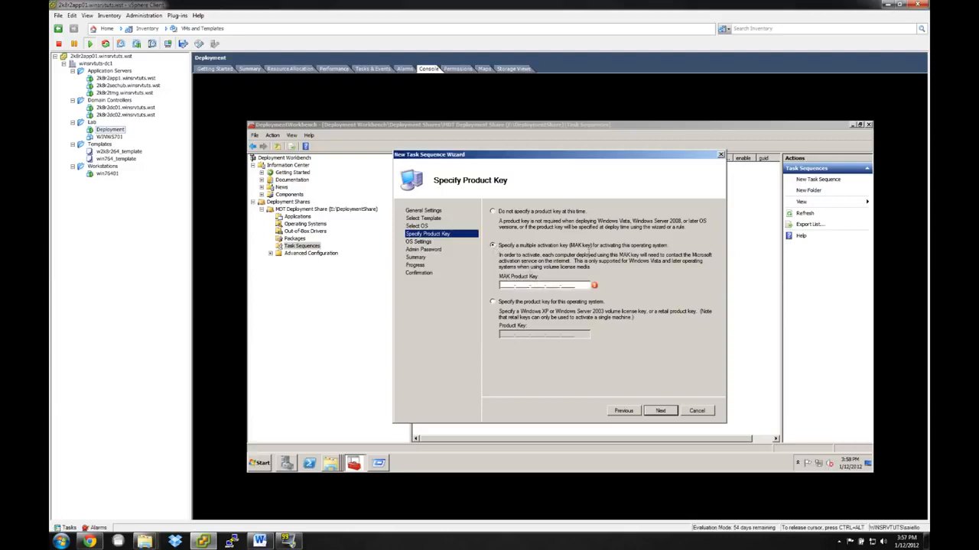
{"action": "left_click_drag", "start_coordinate": [627, 256], "coordinate": [686, 267]}
{"action": "left_click", "coordinate": [505, 214]}
{"action": "left_click", "coordinate": [659, 411]}
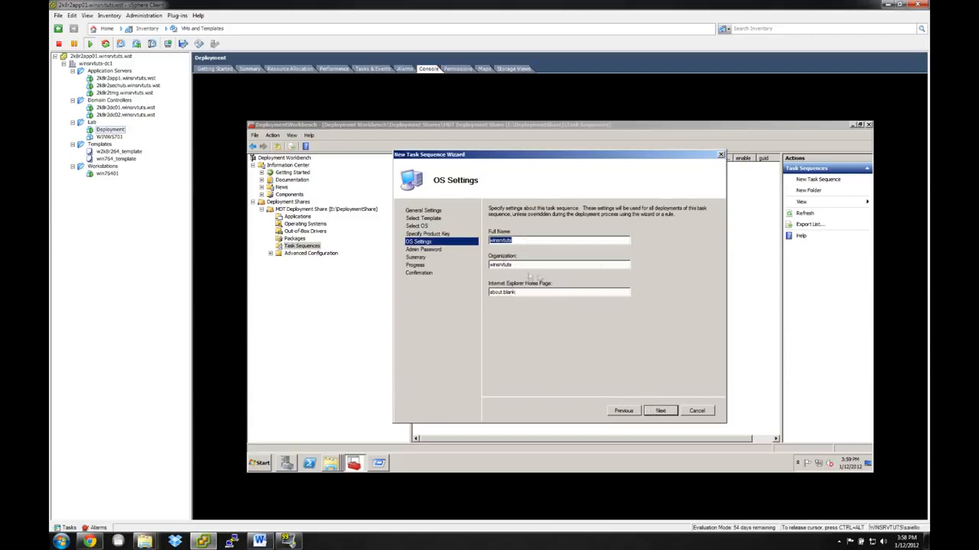
{"action": "left_click_drag", "start_coordinate": [535, 292], "coordinate": [477, 297]}
{"action": "type", "text": "http://www.winsrvtuts.com"}
{"action": "left_click", "coordinate": [659, 411]}
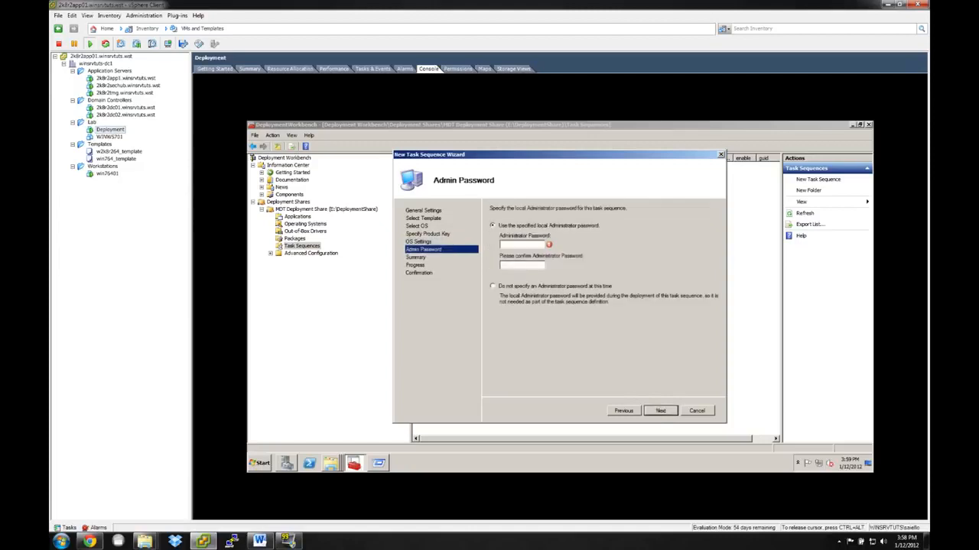
Enter and confirm the local Administrator password for the task sequence.
{"action": "type", "text": "•••••••••"}
{"action": "key", "text": "Tab"}
{"action": "type", "text": "•••••••••"}
{"action": "left_click", "coordinate": [654, 412]}
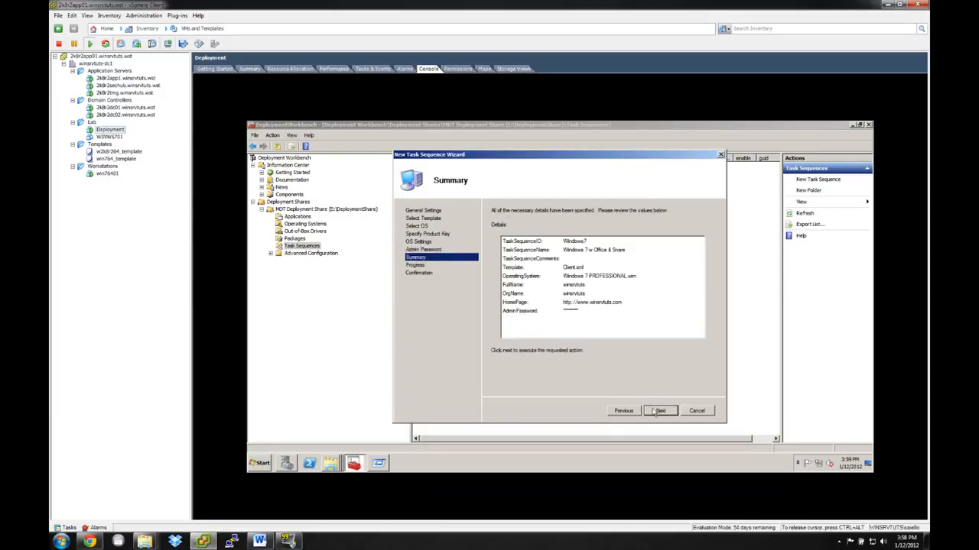
Accept the task sequence summary, run the import and finish the New Task Sequence Wizard.
{"action": "left_click", "coordinate": [660, 412]}
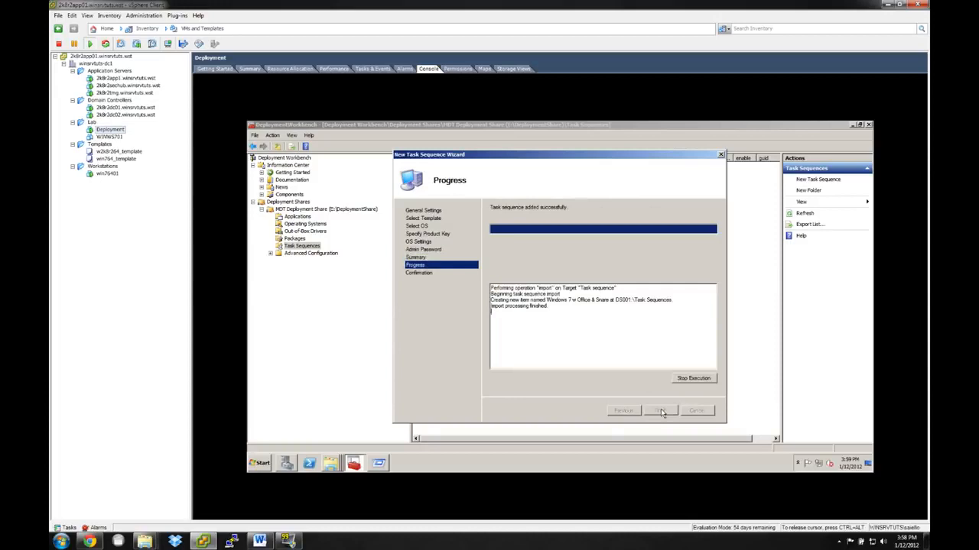
{"action": "left_click", "coordinate": [662, 412]}
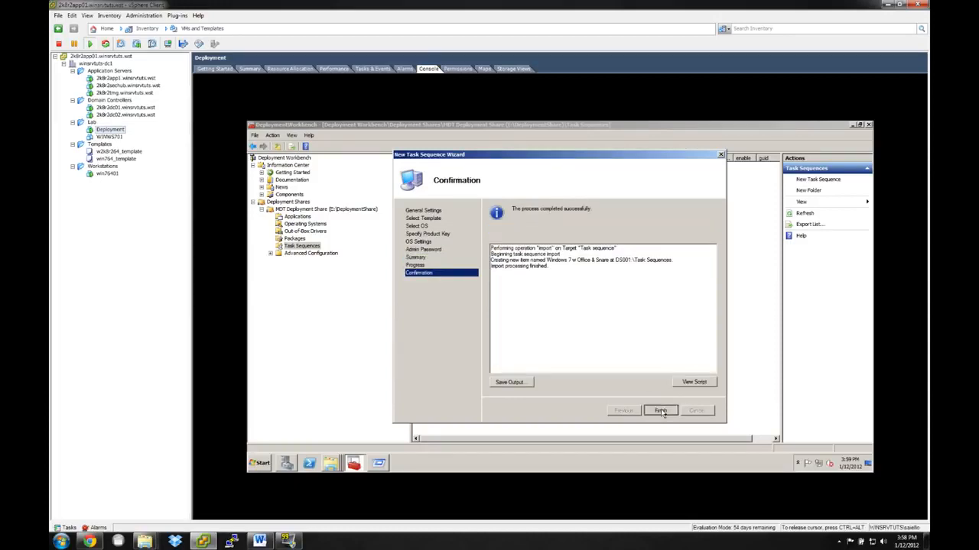
{"action": "left_click", "coordinate": [526, 250]}
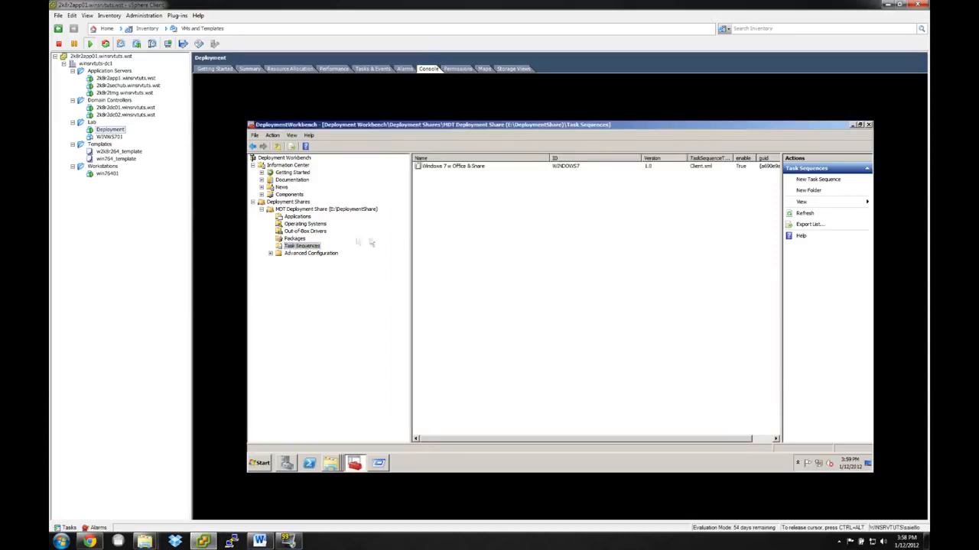
Check the "Windows 7 w Office & Share" entry in the deployment share's Task Sequences folder.
{"action": "left_click", "coordinate": [440, 169]}
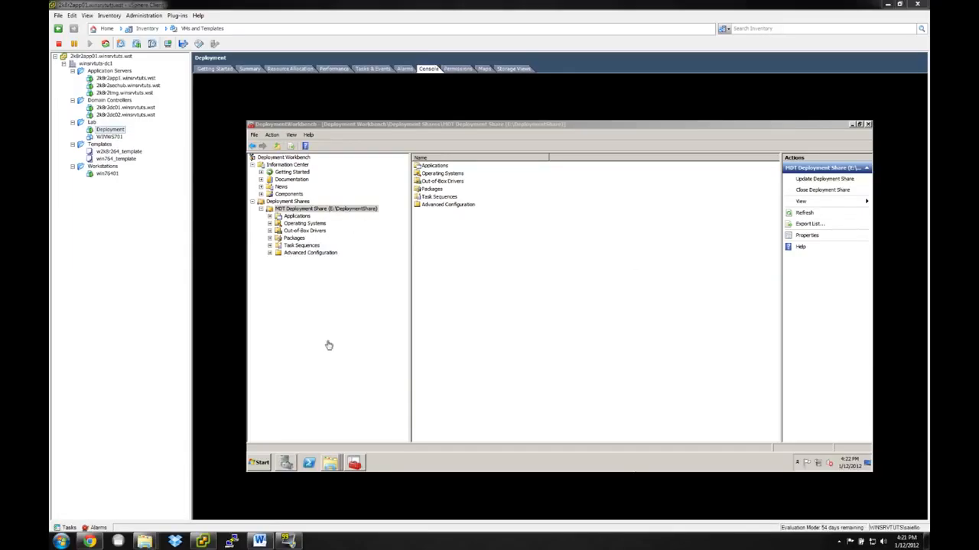
{"action": "left_click", "coordinate": [282, 254]}
{"action": "left_click", "coordinate": [284, 247]}
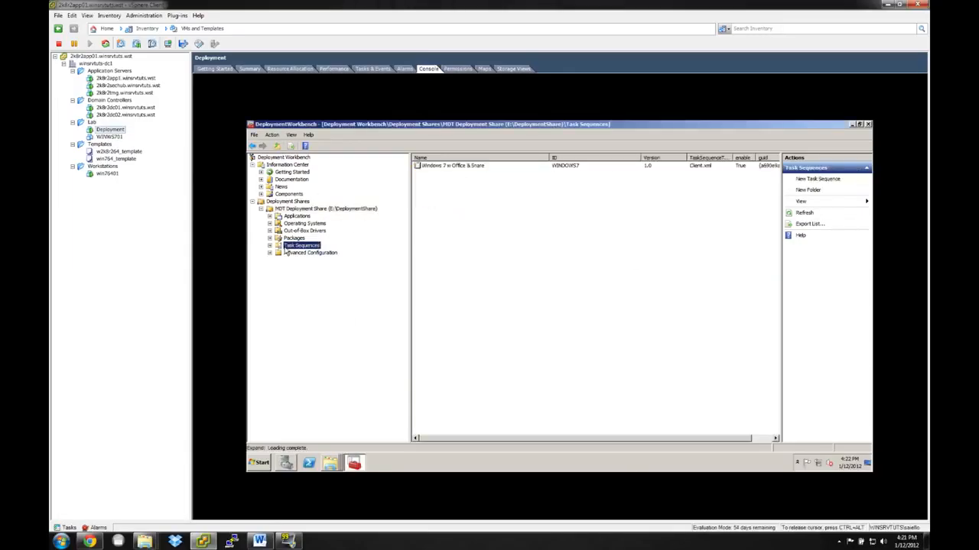
{"action": "left_click", "coordinate": [445, 168]}
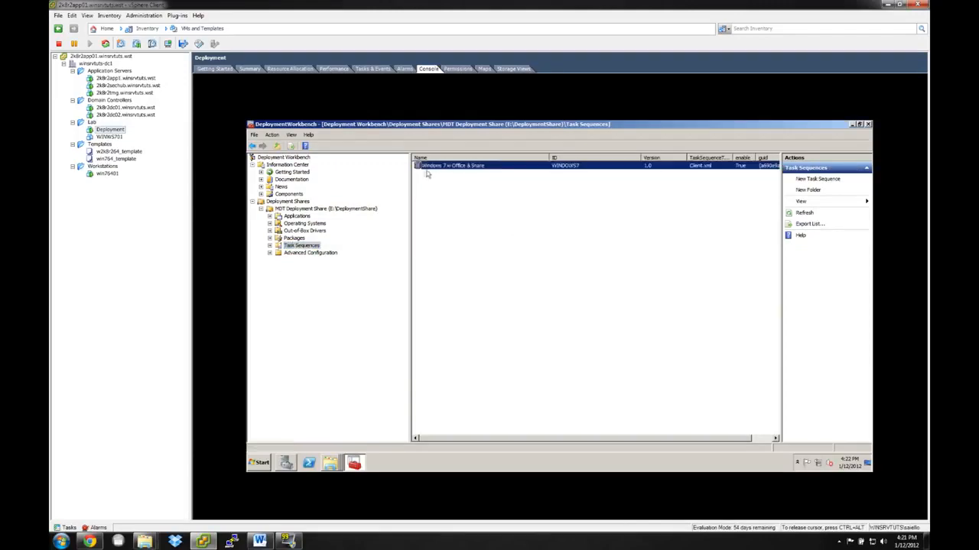
Update the MDT Deployment Share using the option to optimize the boot image updating process.
{"action": "right_click", "coordinate": [294, 209]}
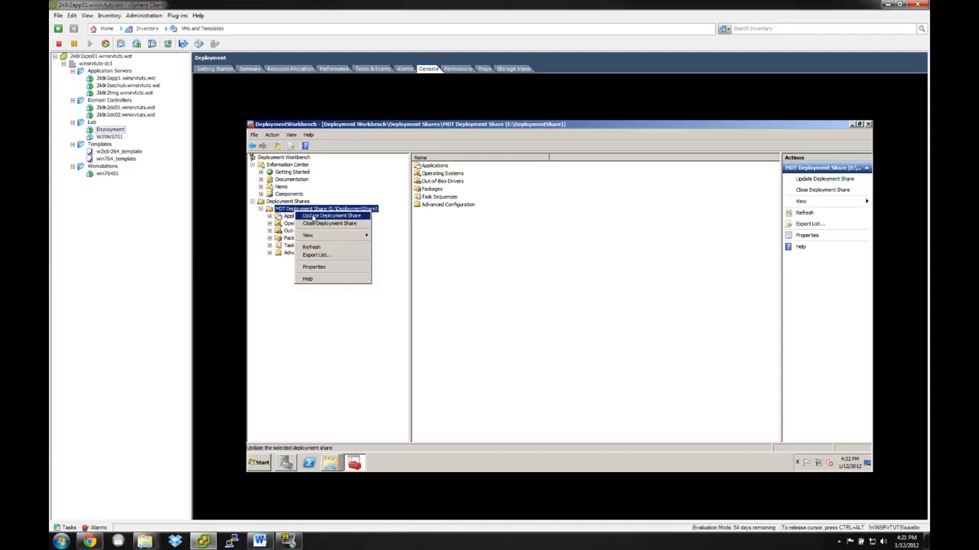
{"action": "left_click", "coordinate": [313, 216]}
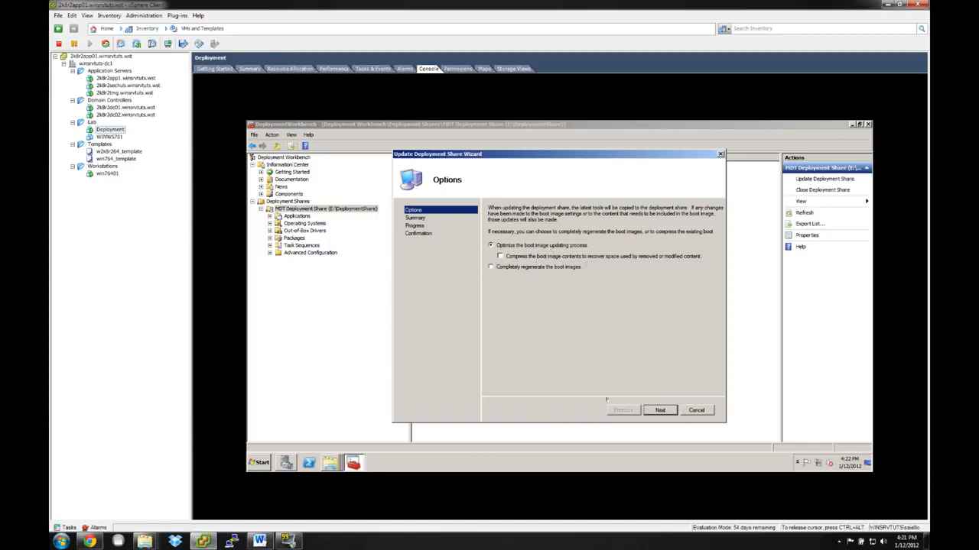
{"action": "left_click", "coordinate": [659, 410]}
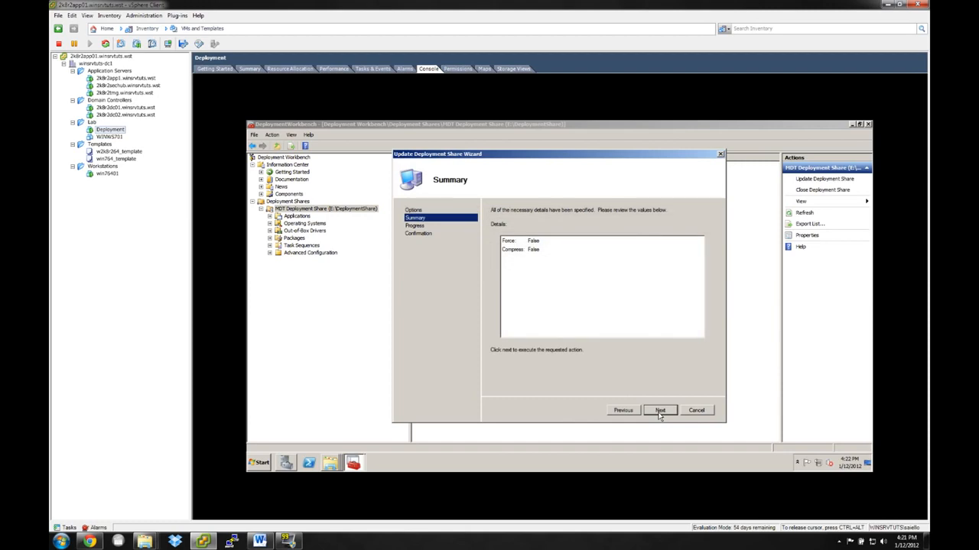
{"action": "left_click", "coordinate": [659, 413]}
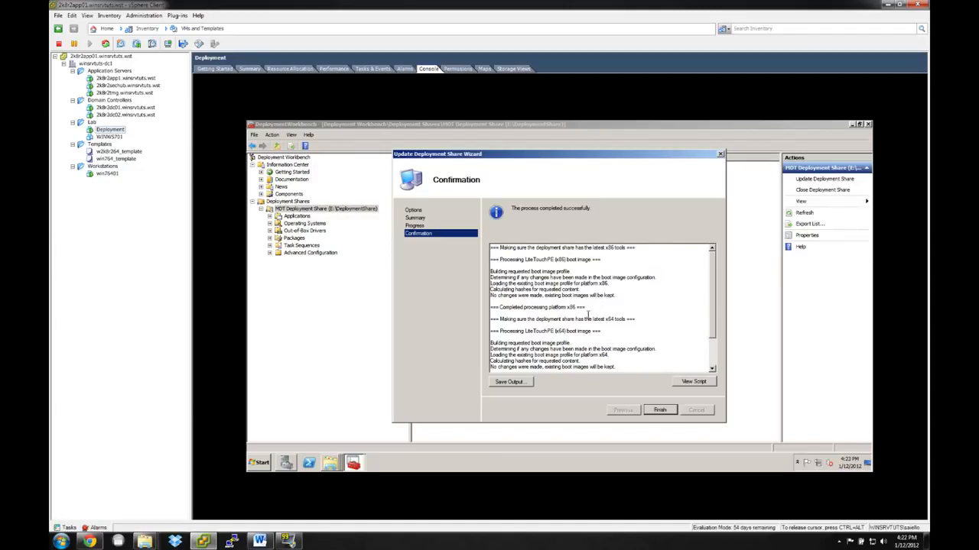
Review the update log for the LiteTouchPE x86 and x64 boot images and finish the Update Deployment Share Wizard.
{"action": "double_click", "coordinate": [524, 330]}
{"action": "left_click", "coordinate": [545, 331]}
{"action": "scroll", "coordinate": [555, 346], "scroll_direction": "down", "scroll_amount": 2}
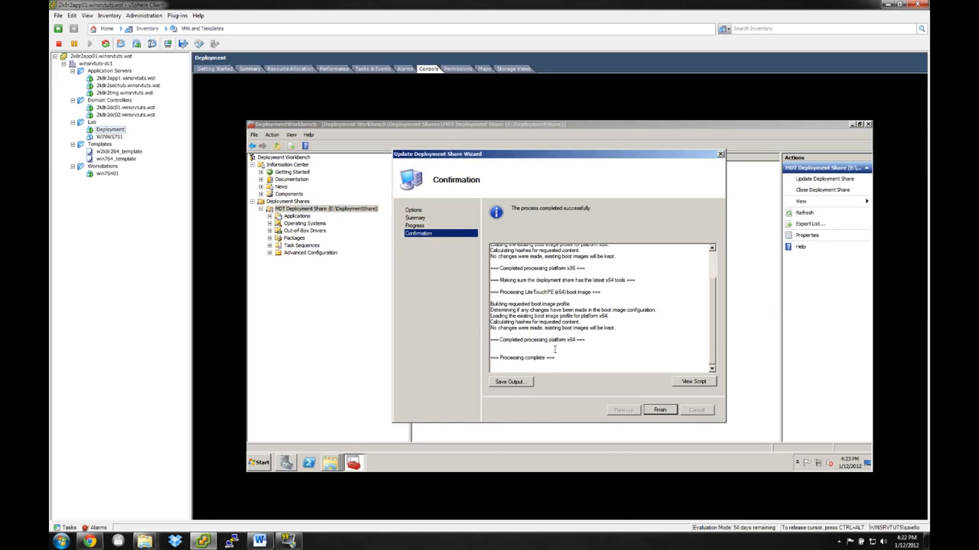
{"action": "scroll", "coordinate": [553, 344], "scroll_direction": "up", "scroll_amount": 1}
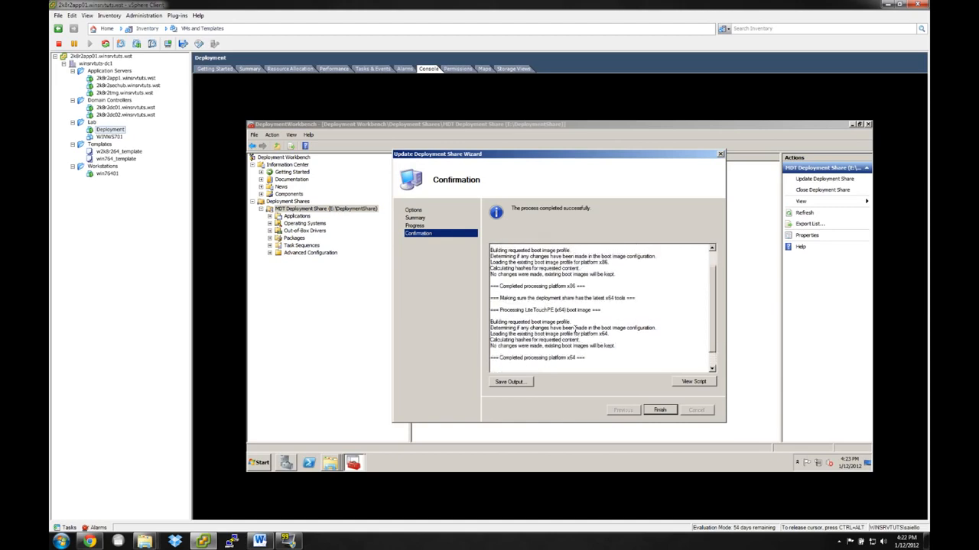
{"action": "scroll", "coordinate": [575, 329], "scroll_direction": "up", "scroll_amount": 1}
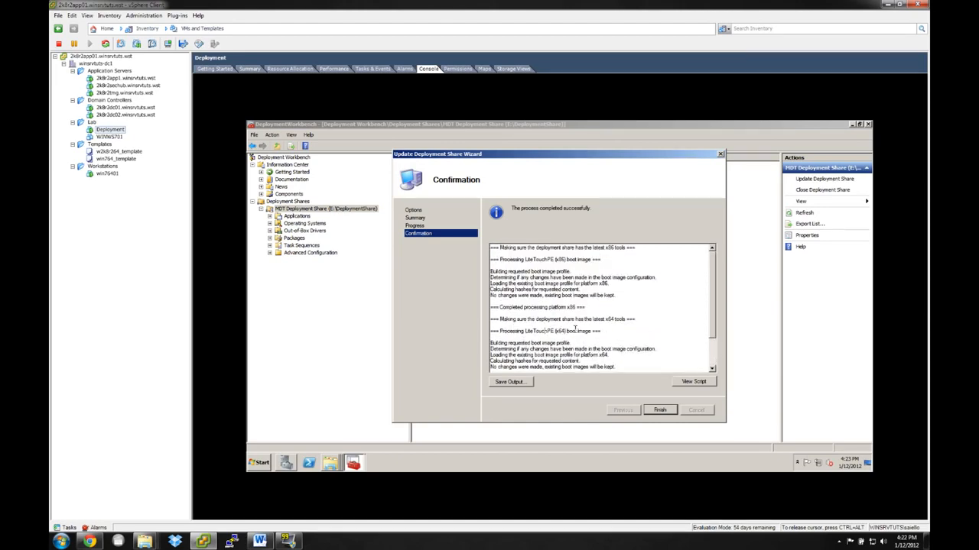
{"action": "left_click", "coordinate": [659, 411]}
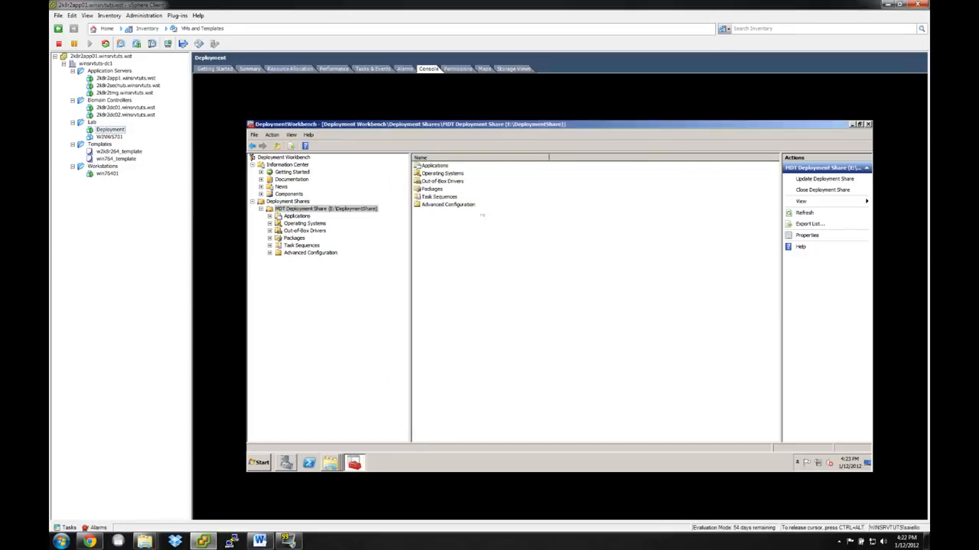
Switch to Server Manager, add an image group named Windows7 to the install images and start adding an install image to it.
{"action": "right_click", "coordinate": [287, 465]}
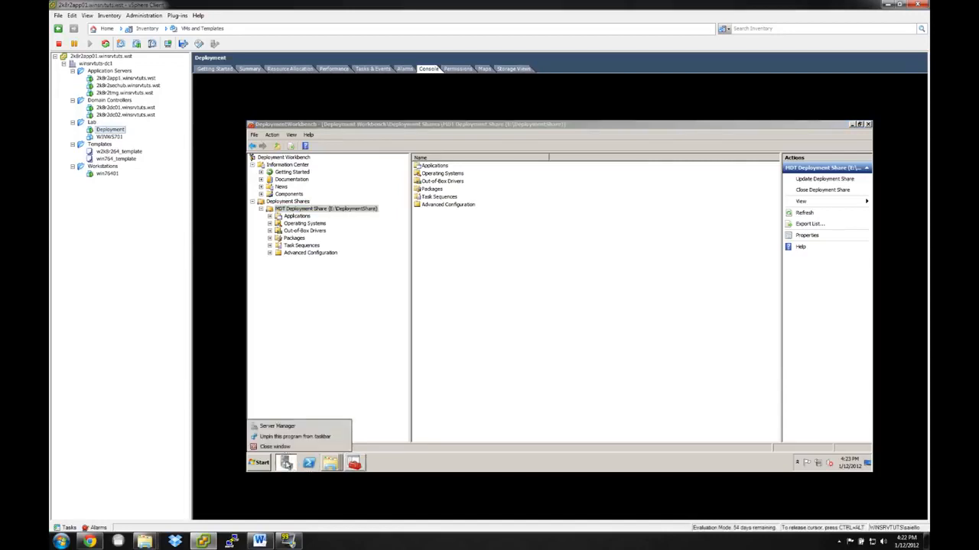
{"action": "left_click", "coordinate": [291, 427]}
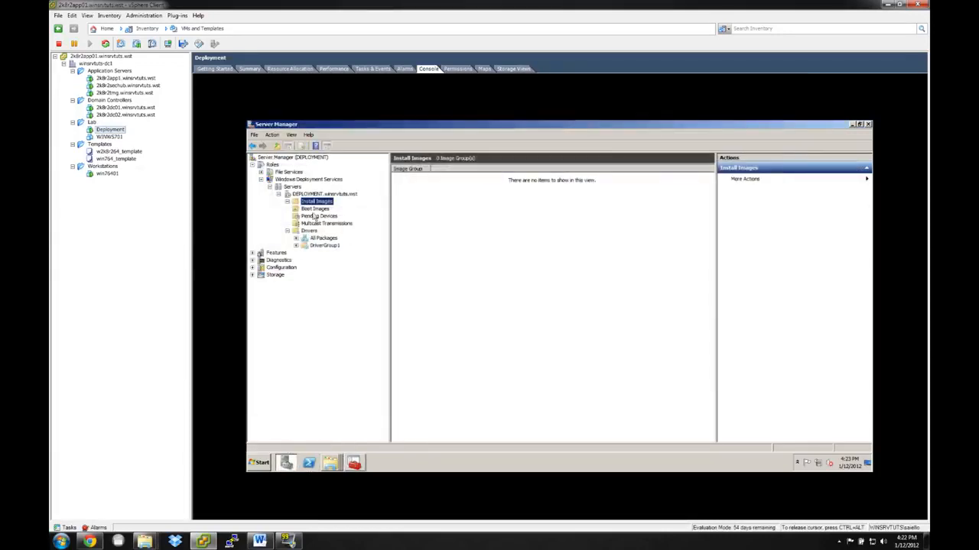
{"action": "right_click", "coordinate": [315, 203]}
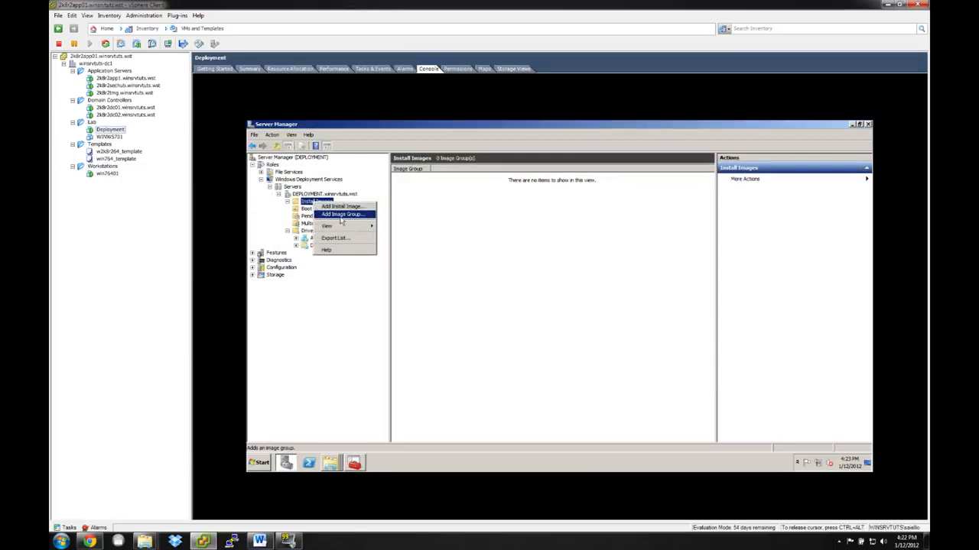
{"action": "left_click", "coordinate": [340, 215]}
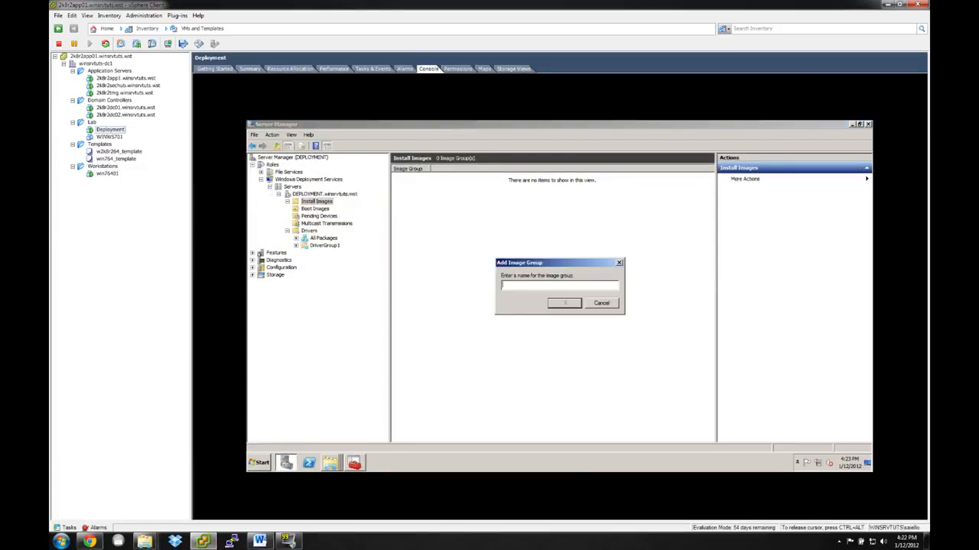
{"action": "type", "text": "Windows7"}
{"action": "key", "text": "Return"}
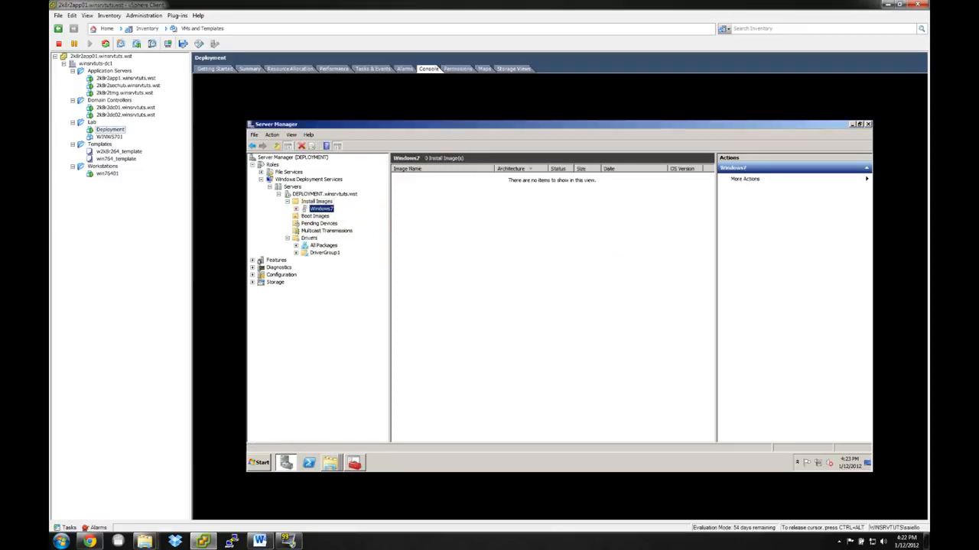
{"action": "right_click", "coordinate": [324, 209]}
{"action": "left_click", "coordinate": [342, 214]}
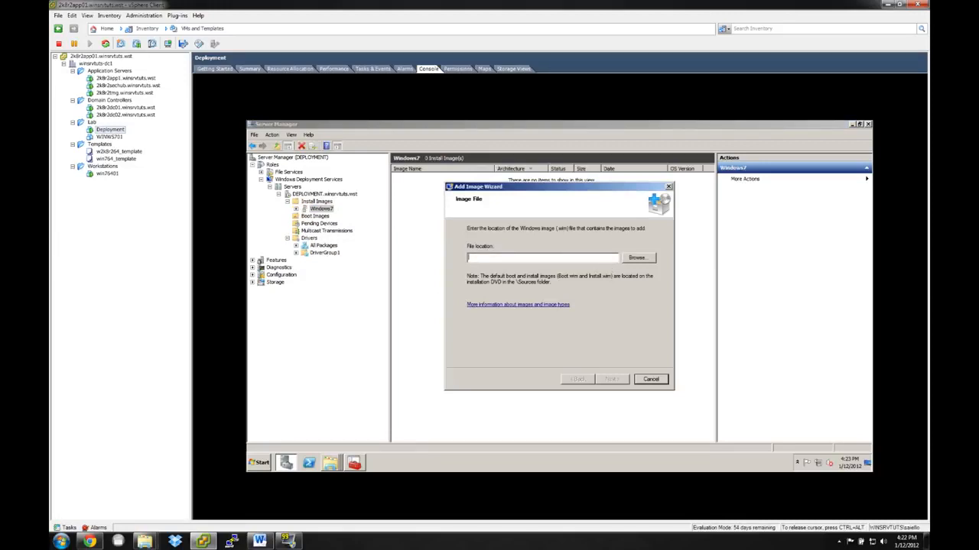
Close the ProPlusr.WW and Snare folder windows and bring up the LiteTouchPE_x64 search results in Windows Explorer.
{"action": "left_click", "coordinate": [353, 463]}
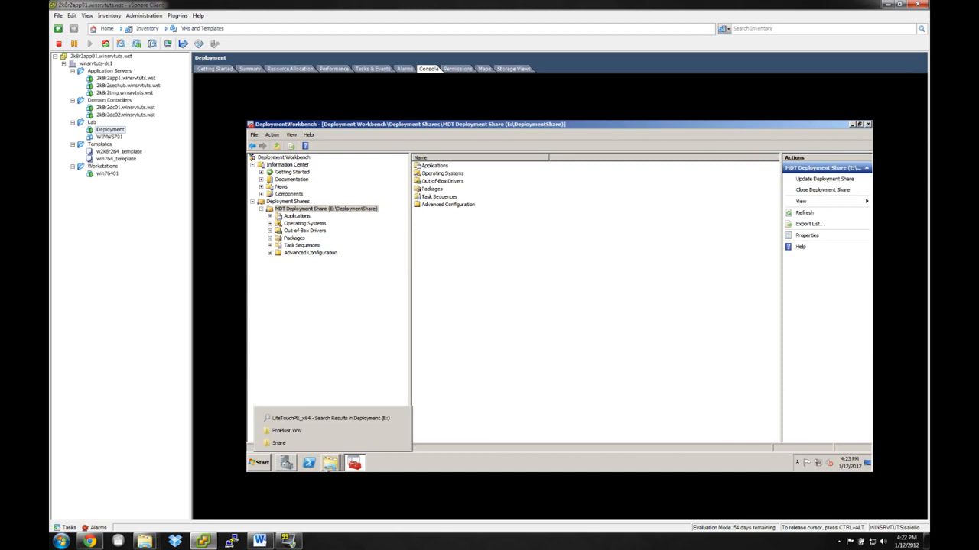
{"action": "left_click", "coordinate": [328, 469]}
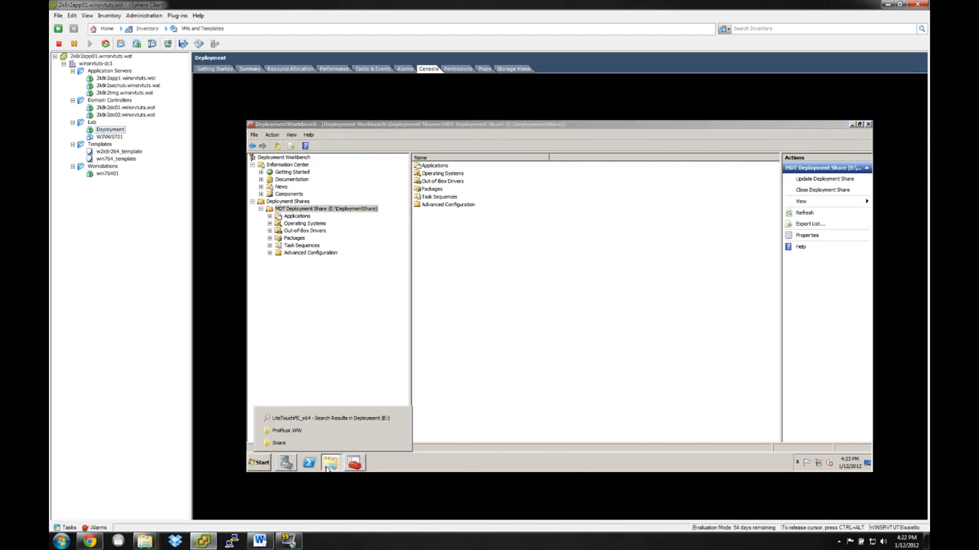
{"action": "left_click", "coordinate": [399, 444]}
{"action": "left_click", "coordinate": [399, 444]}
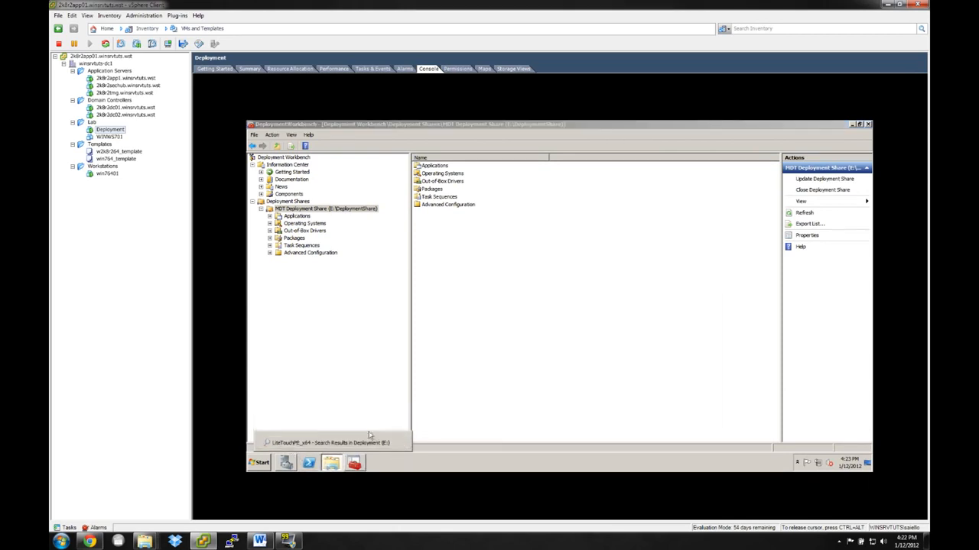
{"action": "left_click", "coordinate": [348, 443]}
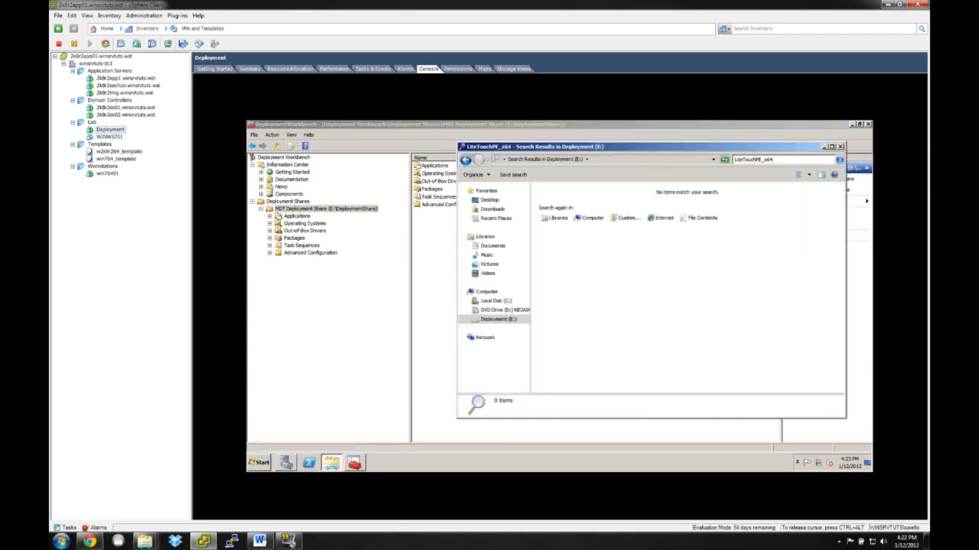
Shorten the Deployment (E:) search term to LiteTouchPE to look for the boot image files.
{"action": "left_click", "coordinate": [780, 160]}
{"action": "left_click", "coordinate": [784, 160]}
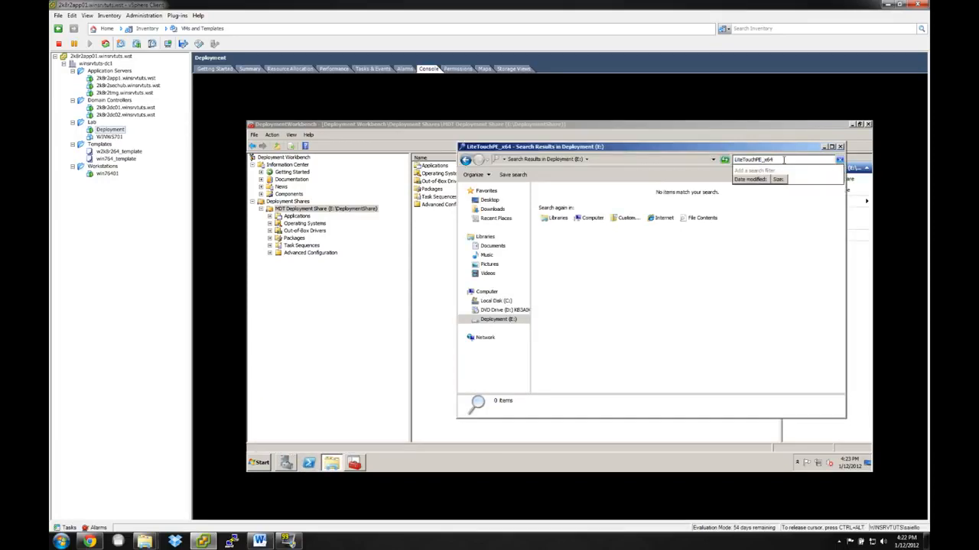
{"action": "key", "text": "BackSpace"}
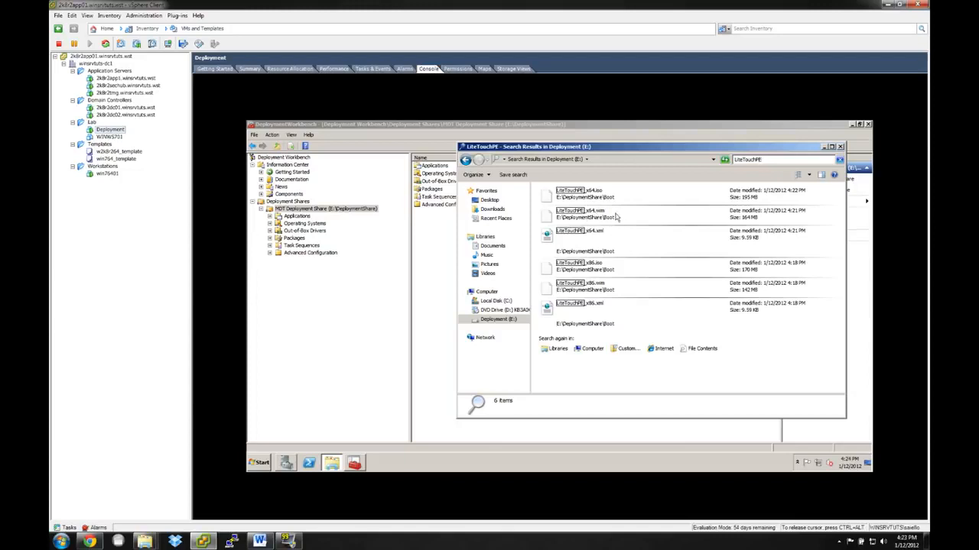
Leave the search results and return to the Add Image Wizard in Server Manager.
{"action": "left_click", "coordinate": [377, 212]}
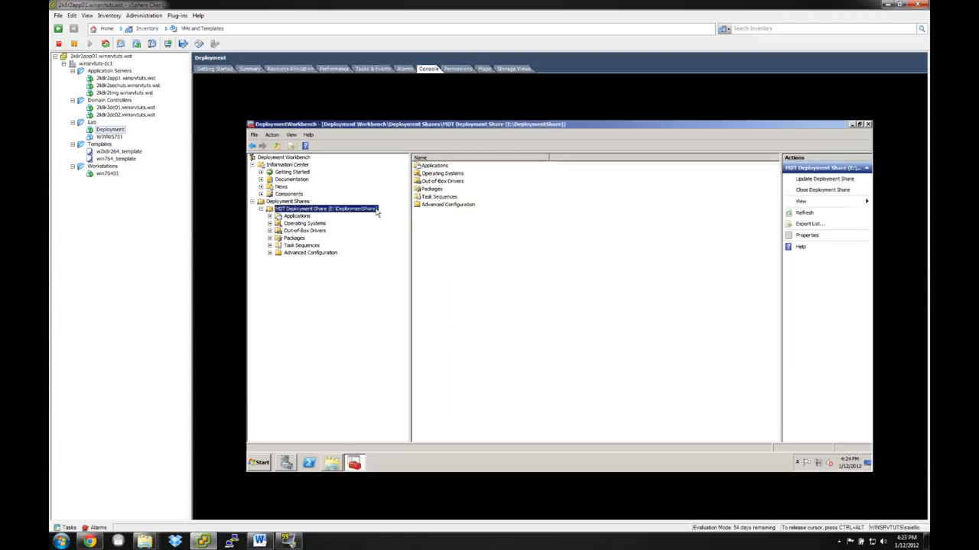
{"action": "right_click", "coordinate": [377, 213]}
{"action": "left_click", "coordinate": [567, 238]}
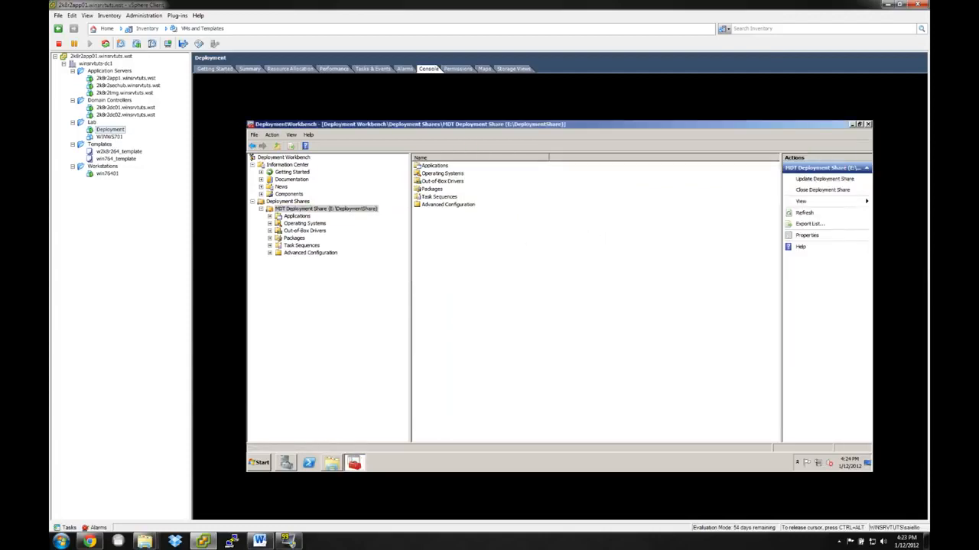
{"action": "left_click", "coordinate": [287, 464]}
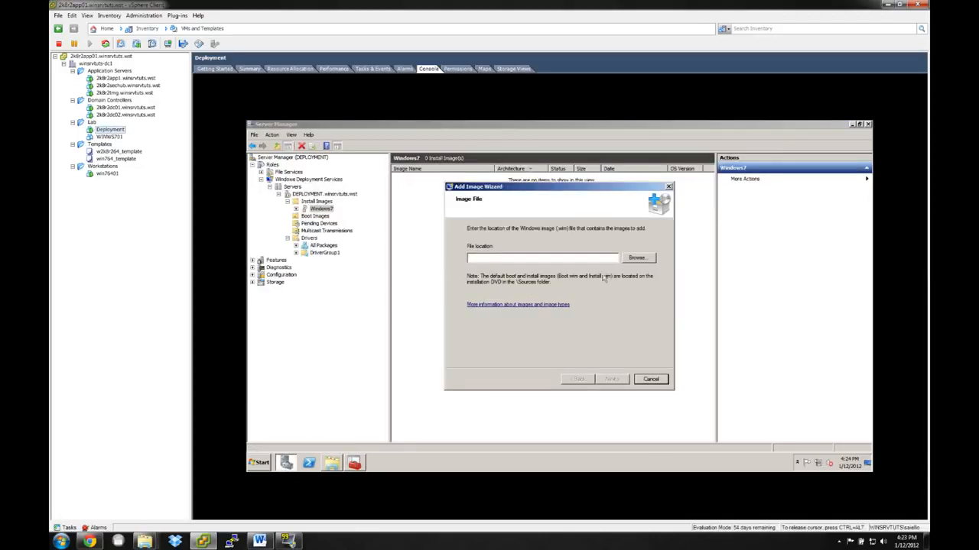
{"action": "left_click", "coordinate": [636, 259]}
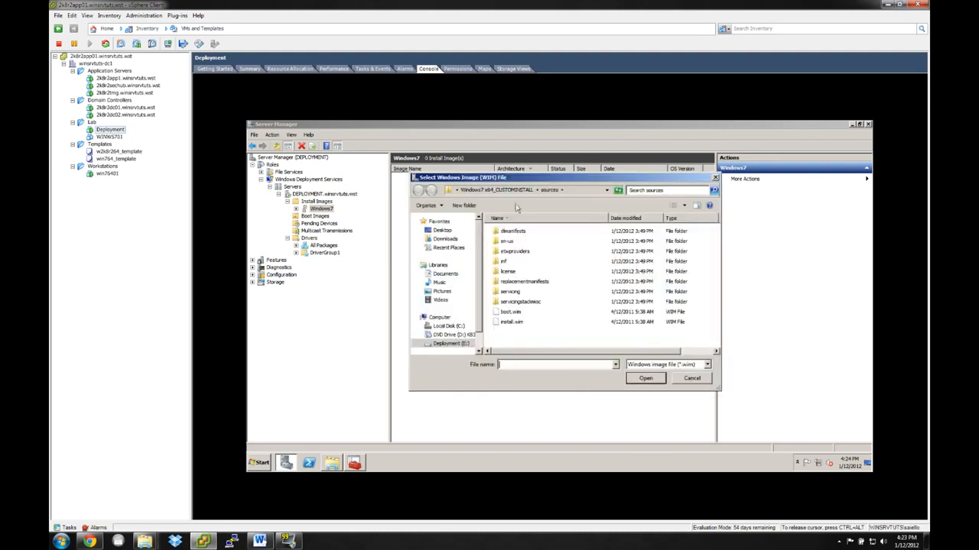
{"action": "left_click", "coordinate": [497, 189]}
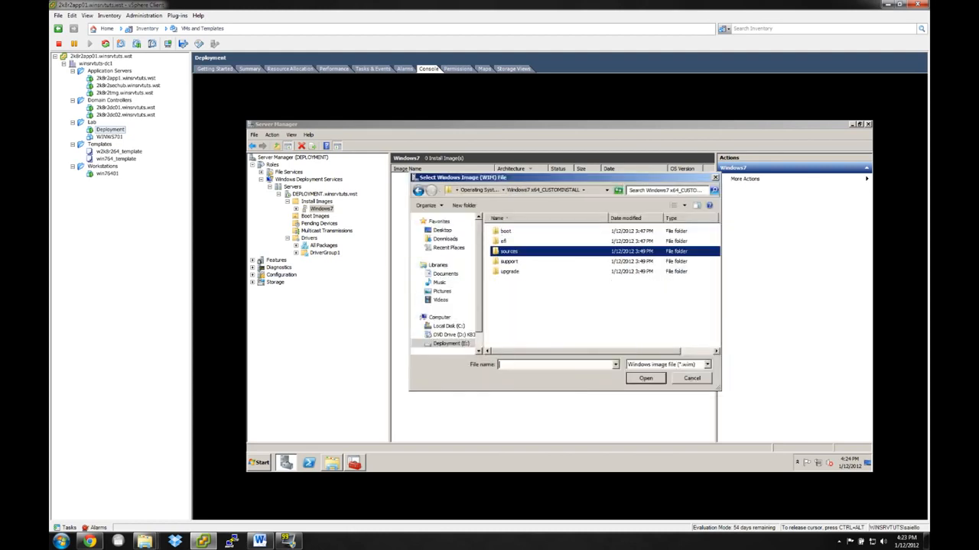
{"action": "left_click", "coordinate": [487, 191]}
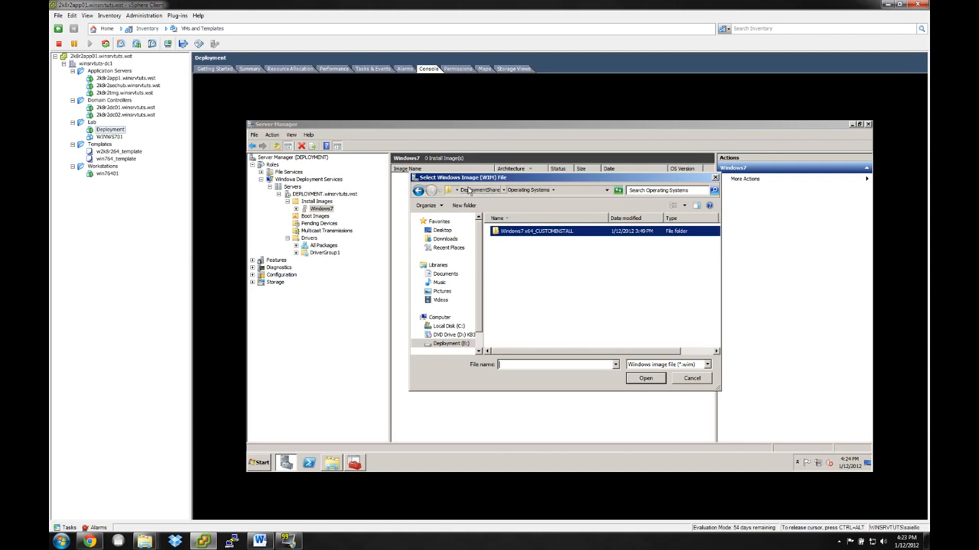
{"action": "left_click", "coordinate": [486, 190]}
{"action": "double_click", "coordinate": [517, 261]}
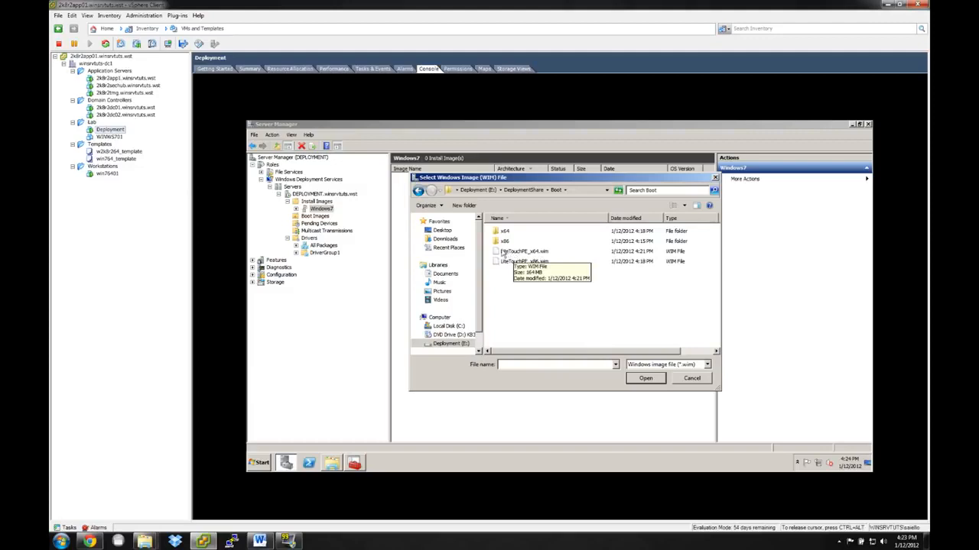
{"action": "left_click", "coordinate": [502, 253]}
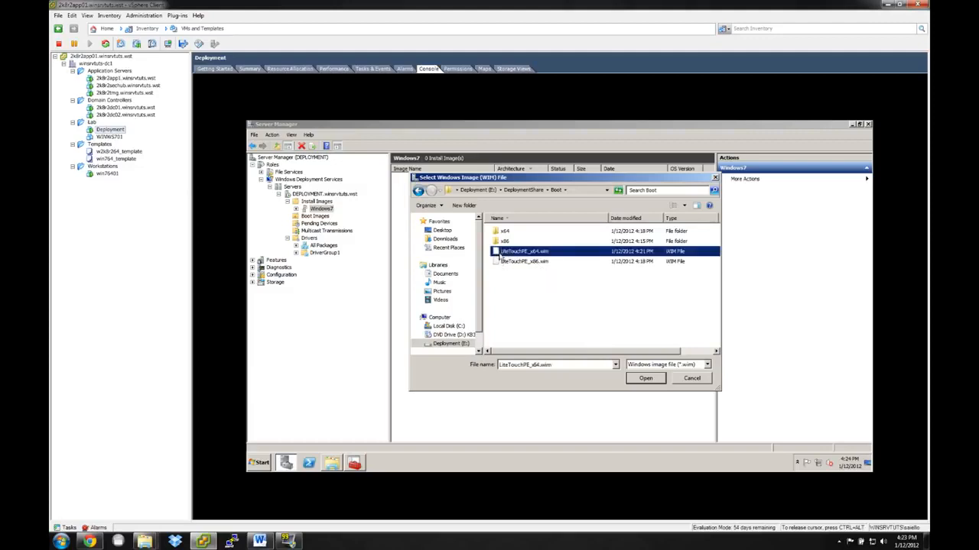
{"action": "double_click", "coordinate": [498, 255]}
{"action": "left_click", "coordinate": [612, 379]}
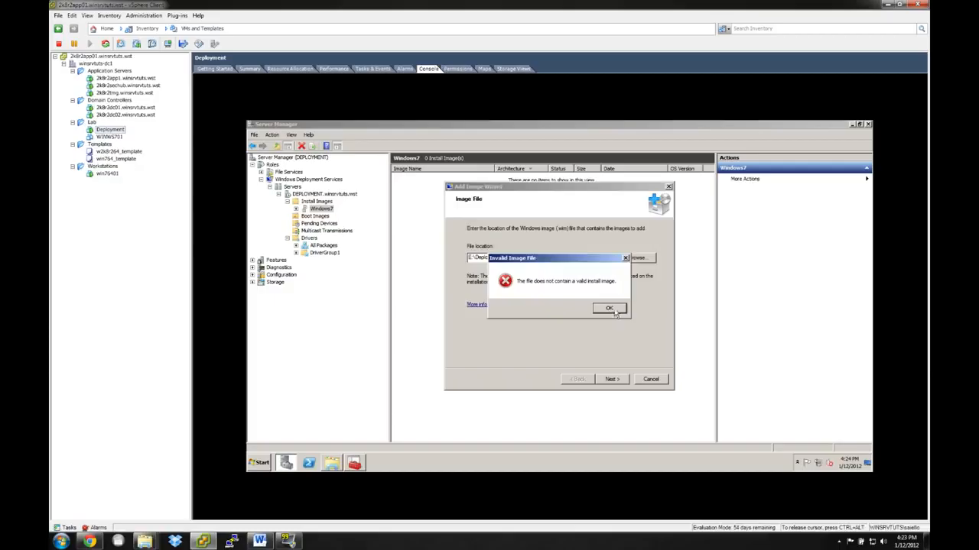
{"action": "left_click", "coordinate": [608, 310]}
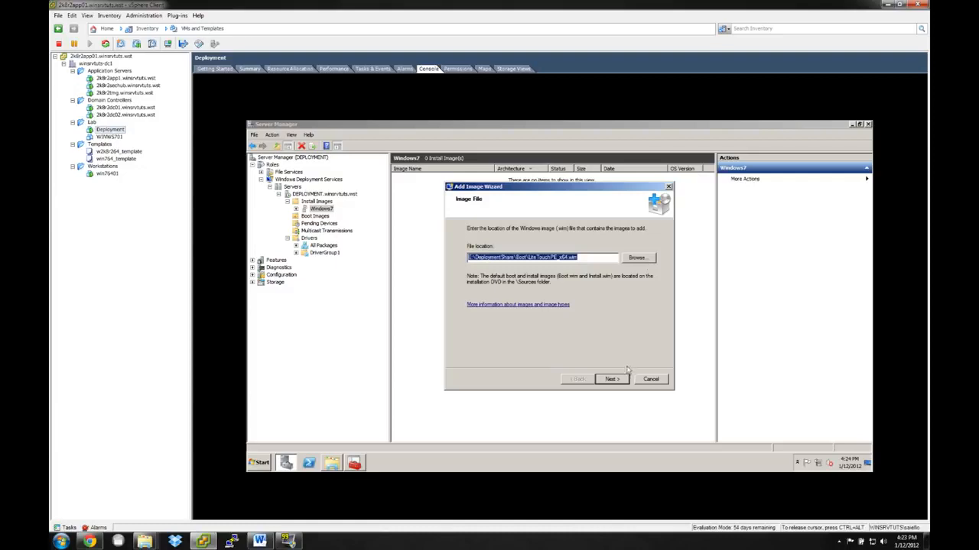
{"action": "left_click", "coordinate": [649, 379]}
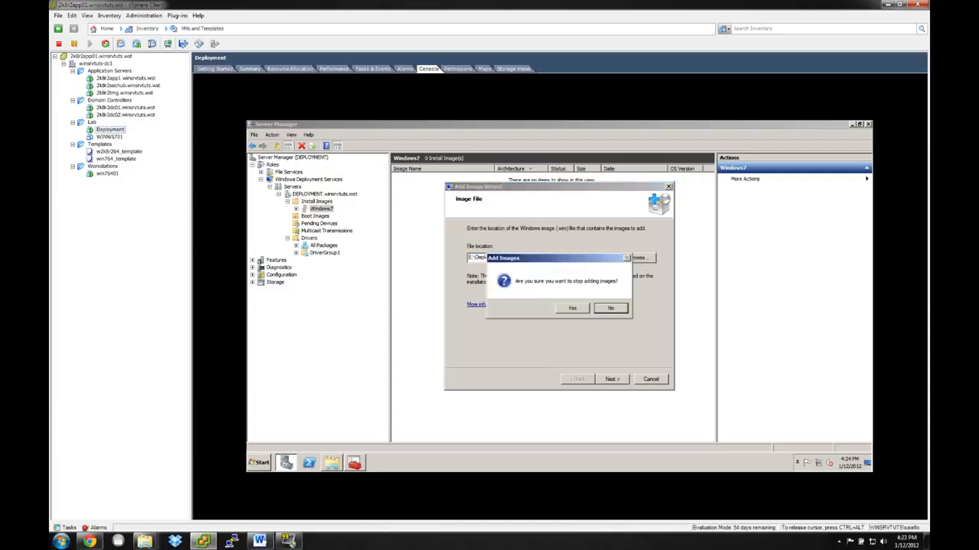
{"action": "left_click", "coordinate": [610, 308]}
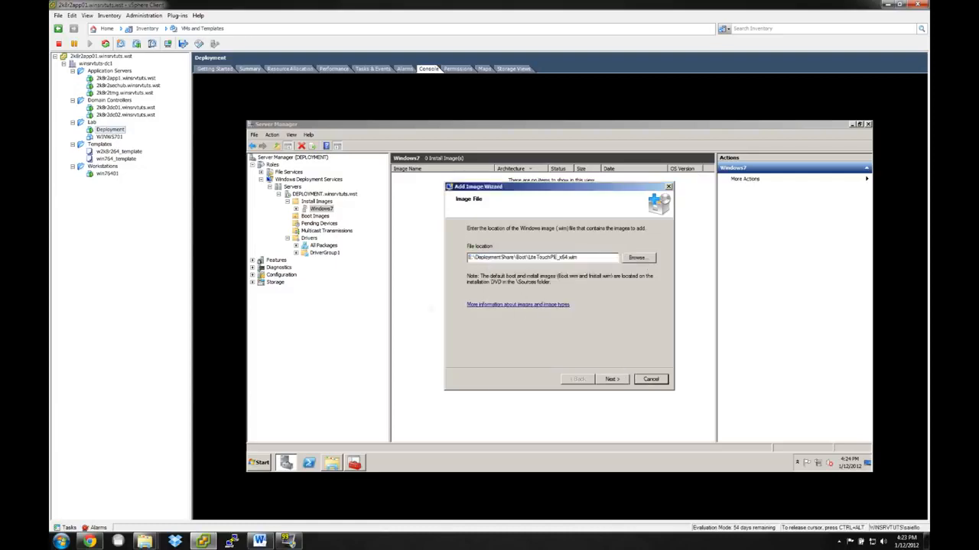
Abandon the install image wizard and add LiteTouchPE_x64.wim from E:\DeploymentShare\Boot to the Boot Images.
{"action": "left_click", "coordinate": [654, 380]}
{"action": "left_click", "coordinate": [573, 308]}
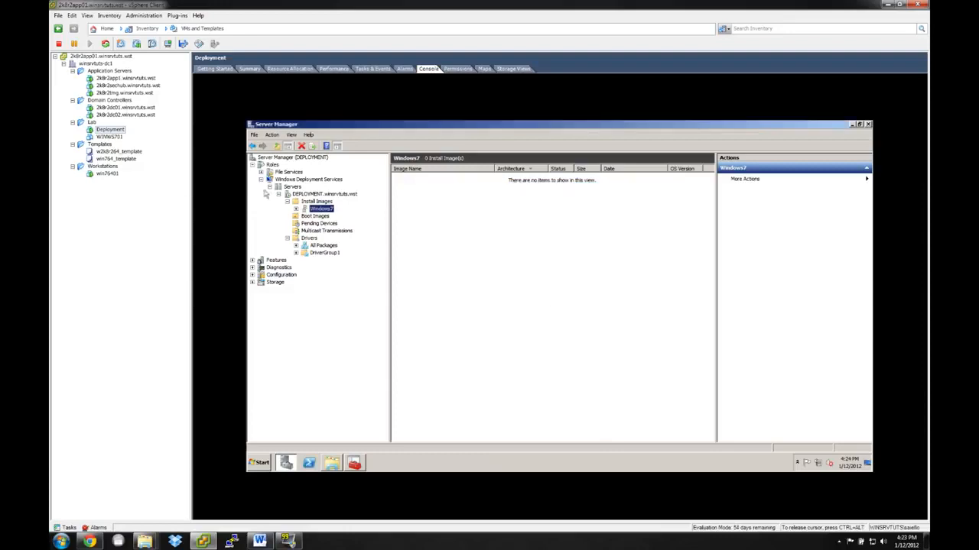
{"action": "left_click", "coordinate": [298, 217]}
{"action": "right_click", "coordinate": [298, 217]}
{"action": "left_click", "coordinate": [320, 226]}
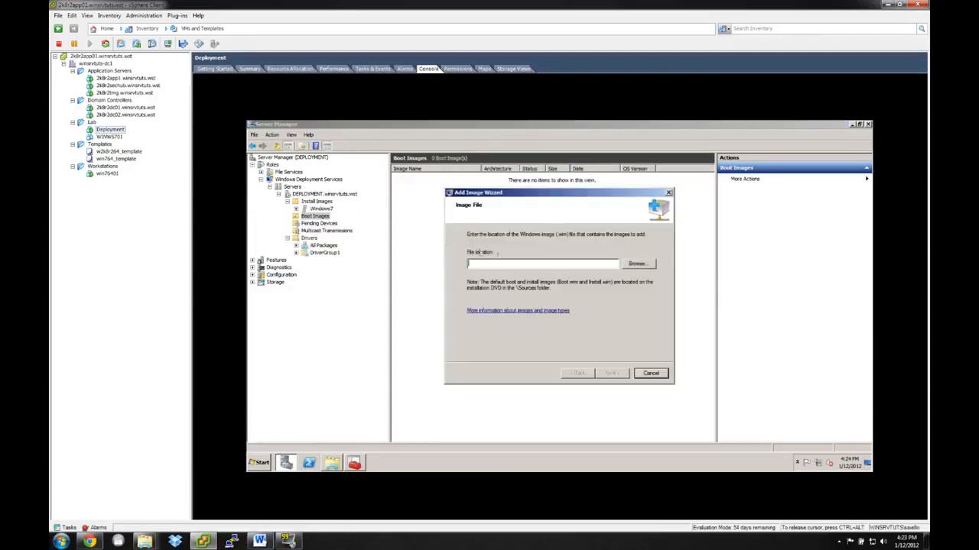
{"action": "left_click", "coordinate": [637, 264]}
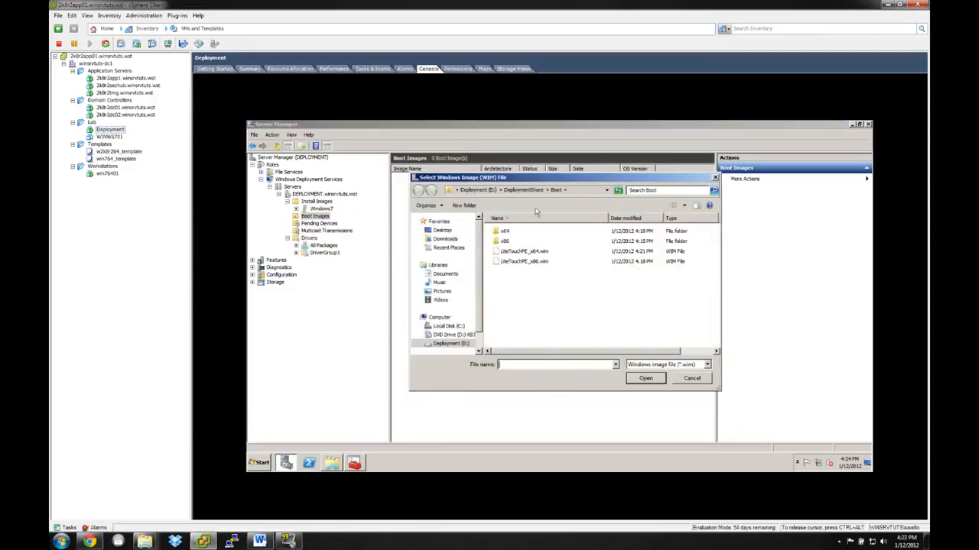
{"action": "left_click", "coordinate": [507, 255]}
{"action": "double_click", "coordinate": [509, 252]}
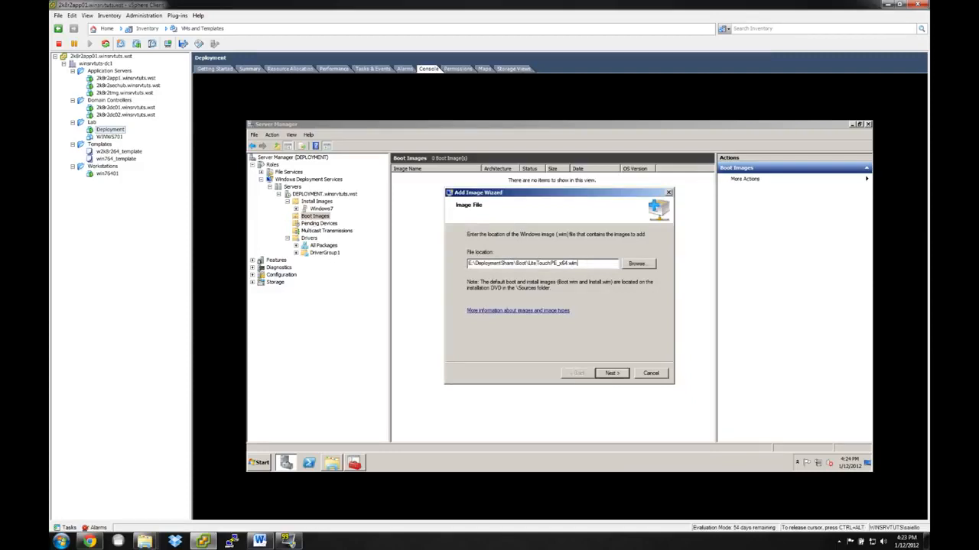
{"action": "left_click", "coordinate": [610, 373]}
{"action": "left_click", "coordinate": [610, 373]}
{"action": "left_click", "coordinate": [610, 373]}
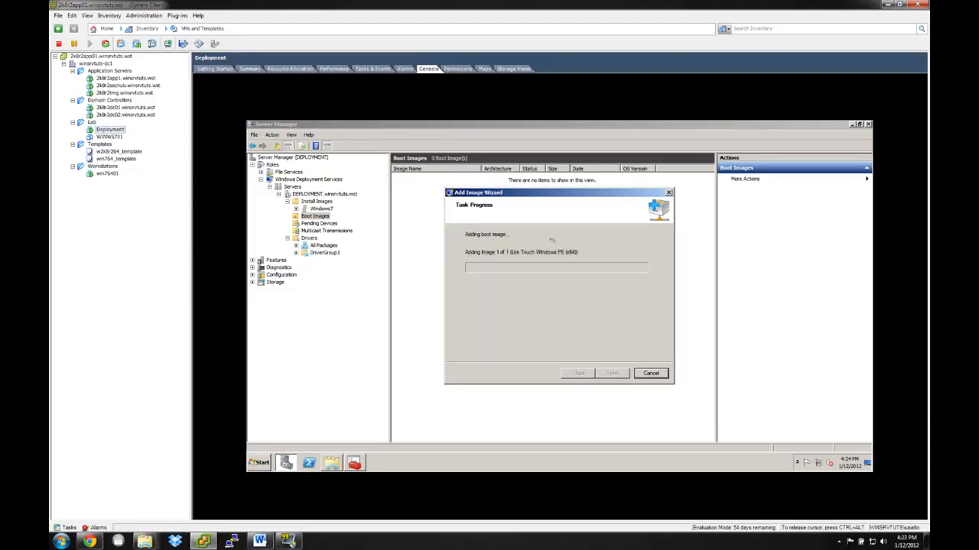
{"action": "left_click", "coordinate": [613, 373]}
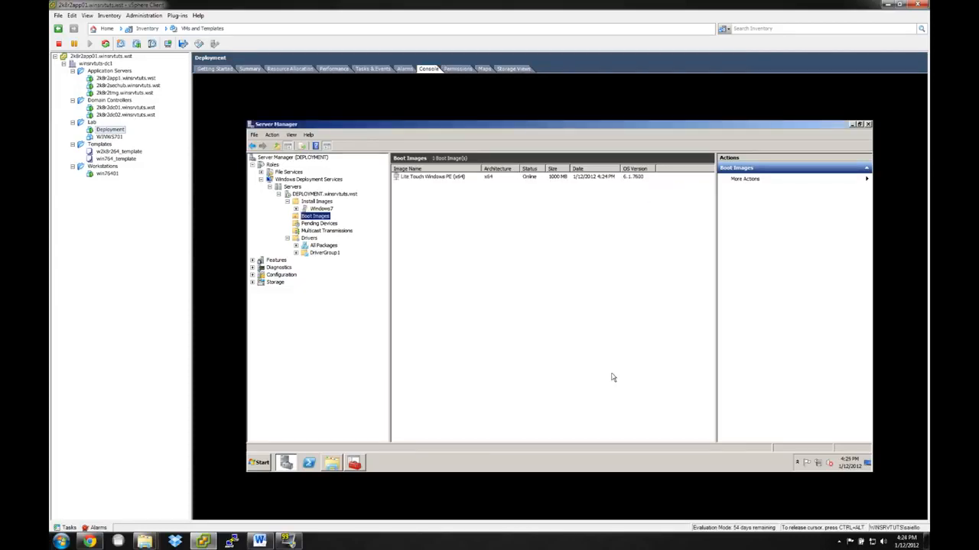
Start adding an install image to the Windows7 group and browse the DeploymentShare folder, including Captures, for its WIM file.
{"action": "left_click", "coordinate": [321, 209]}
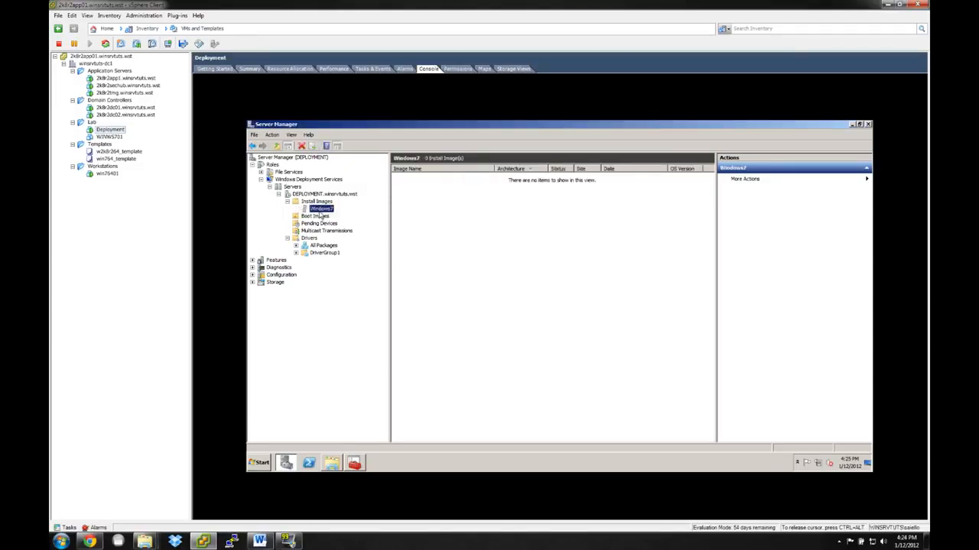
{"action": "right_click", "coordinate": [320, 212]}
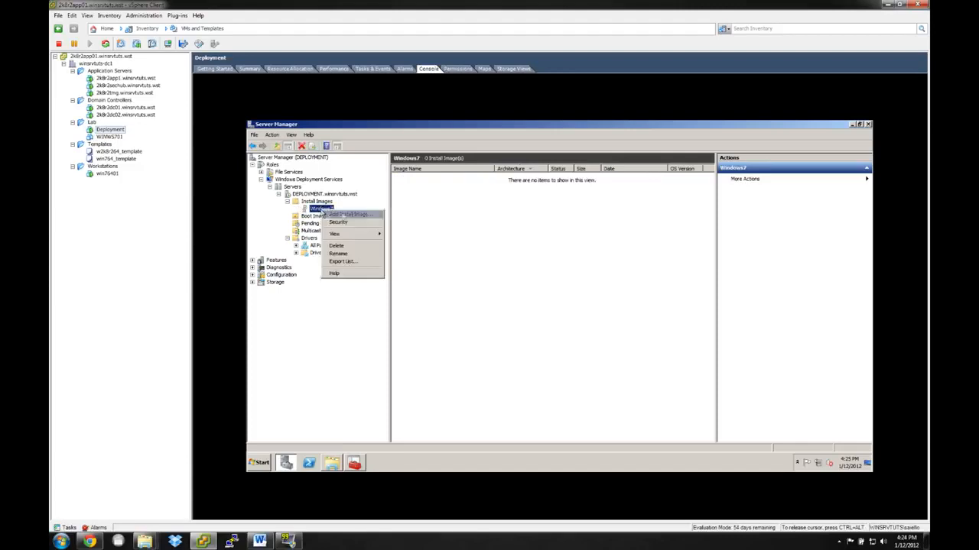
{"action": "left_click", "coordinate": [351, 214]}
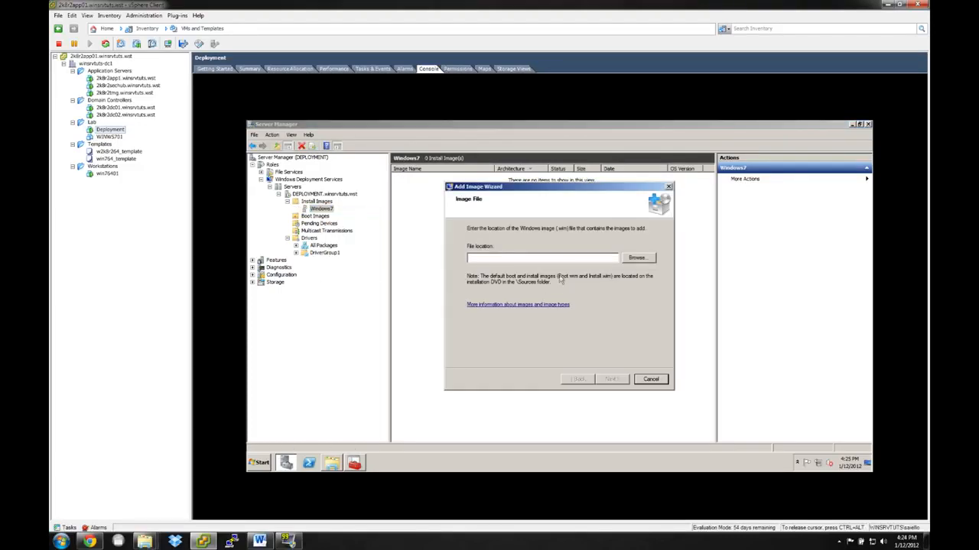
{"action": "left_click", "coordinate": [639, 260]}
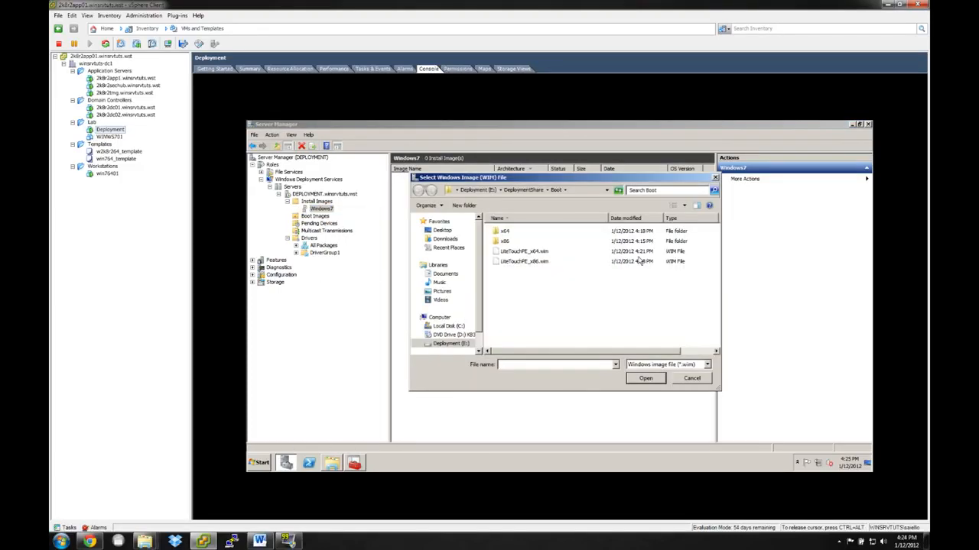
{"action": "left_click", "coordinate": [522, 190]}
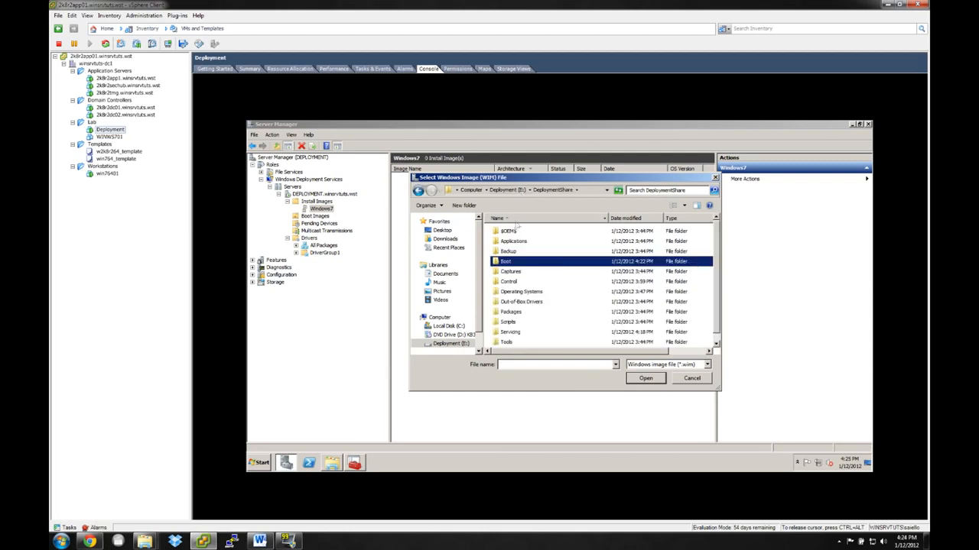
{"action": "double_click", "coordinate": [511, 273]}
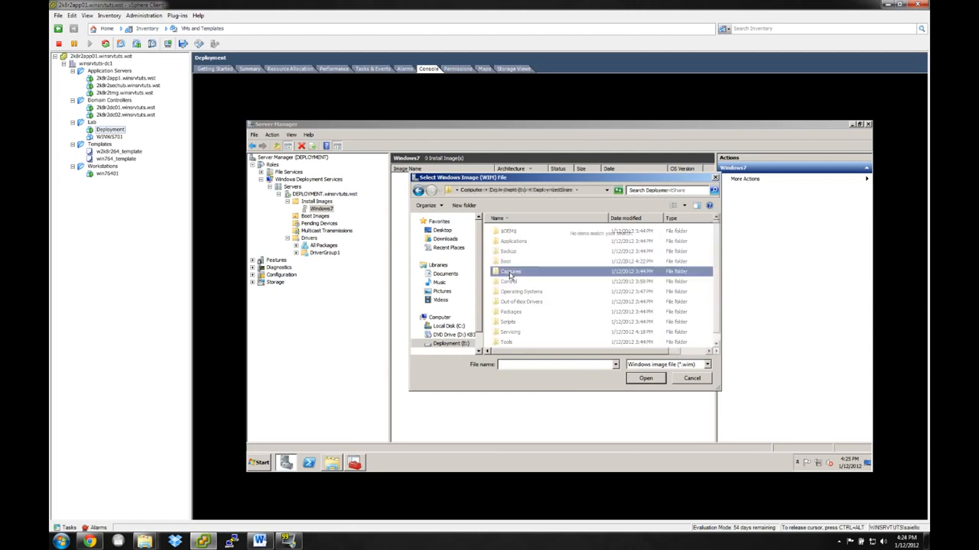
{"action": "left_click", "coordinate": [533, 193]}
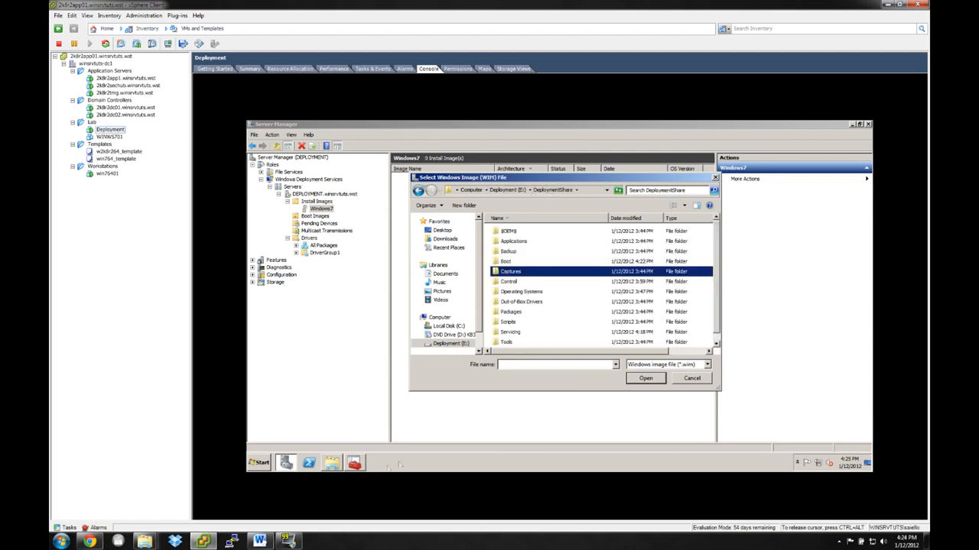
Switch to Windows Explorer, search Deployment (E:) for *.wim and select the boot.wim under DeploymentShare\Operating Systems to check its location.
{"action": "left_click", "coordinate": [336, 464]}
{"action": "left_click", "coordinate": [767, 160]}
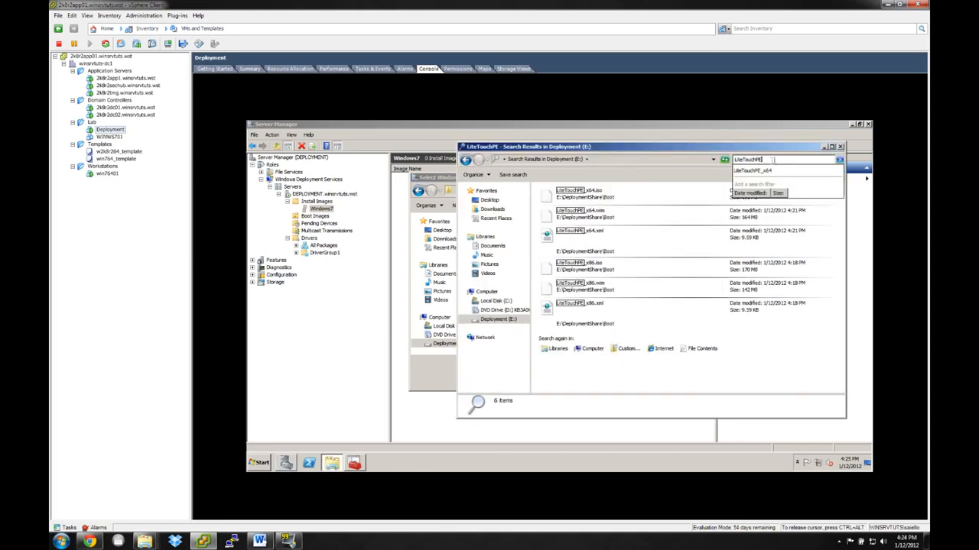
{"action": "type", "text": "*."}
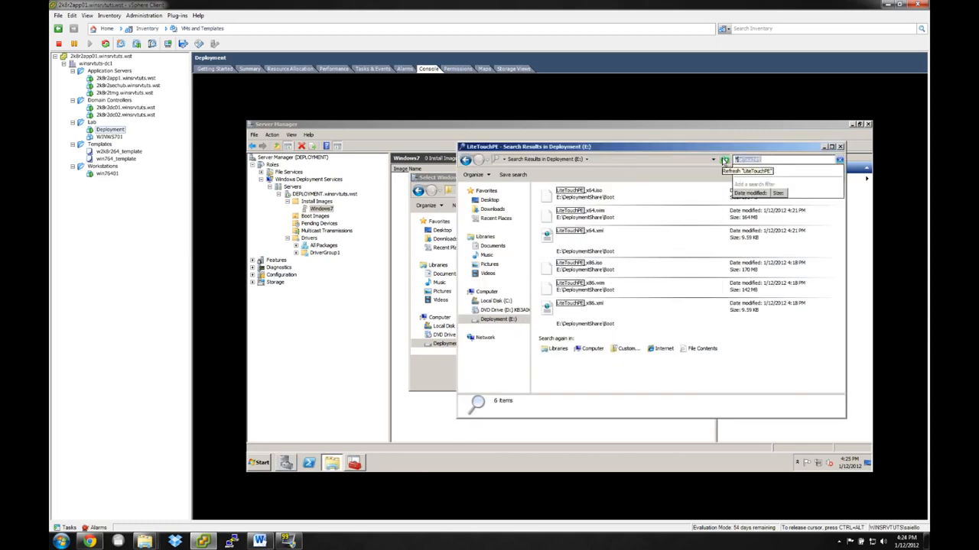
{"action": "type", "text": "wim"}
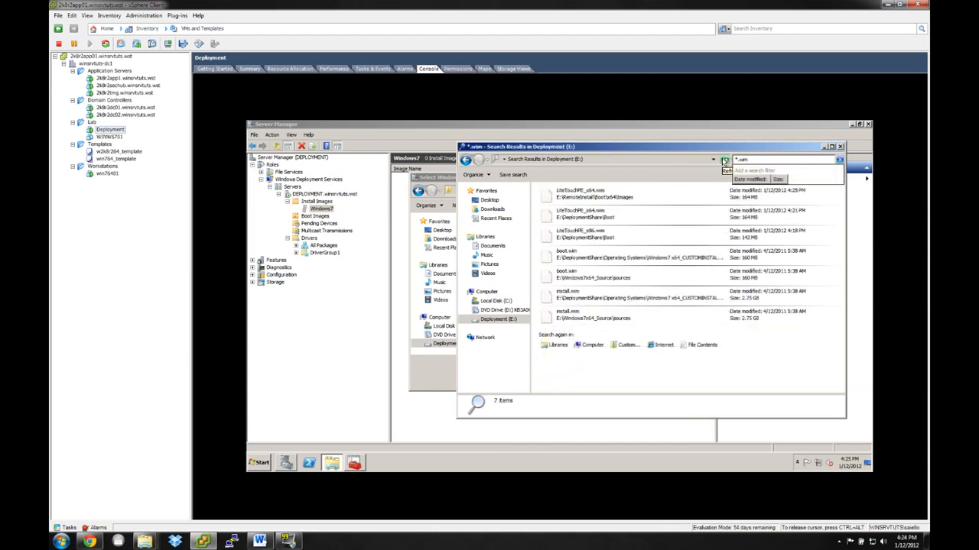
{"action": "left_click", "coordinate": [633, 199]}
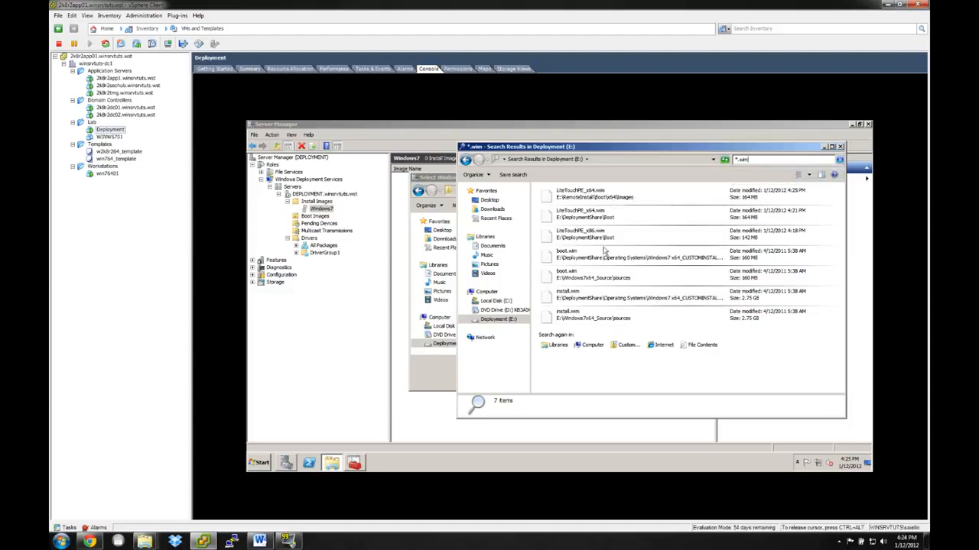
{"action": "left_click", "coordinate": [604, 254]}
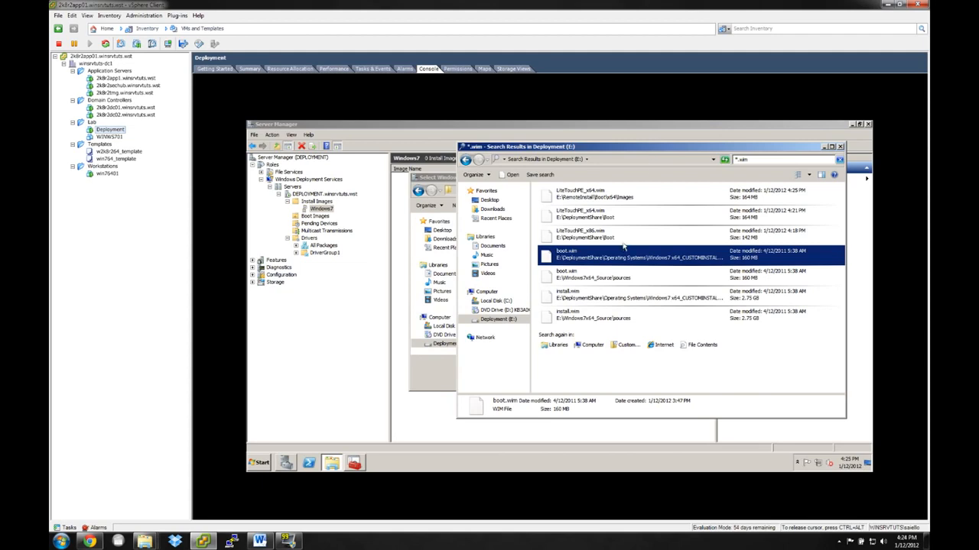
Back in the Add Image Wizard, select install.wim from DeploymentShare\Operating Systems\Windows7 x64_CUSTOMINSTALL\sources as the image file.
{"action": "left_click", "coordinate": [432, 373]}
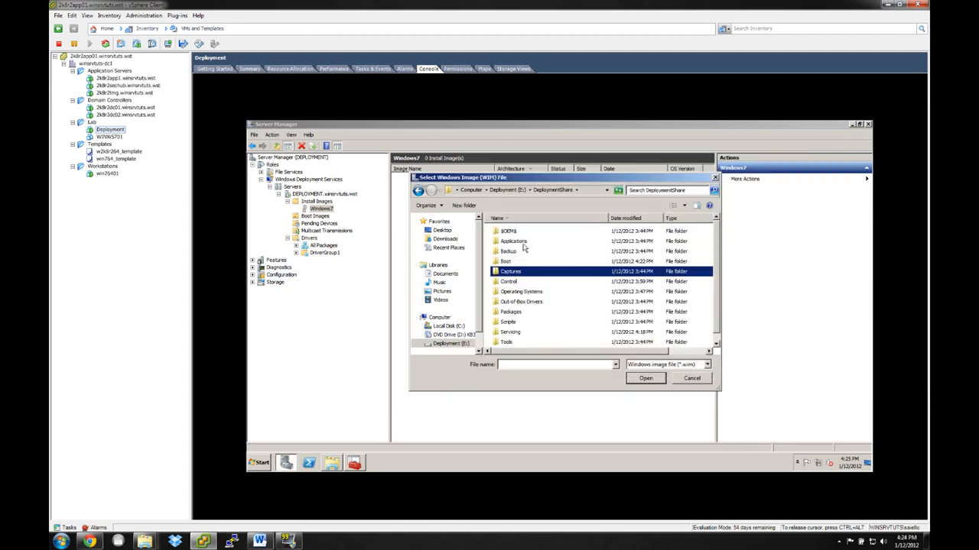
{"action": "double_click", "coordinate": [504, 294]}
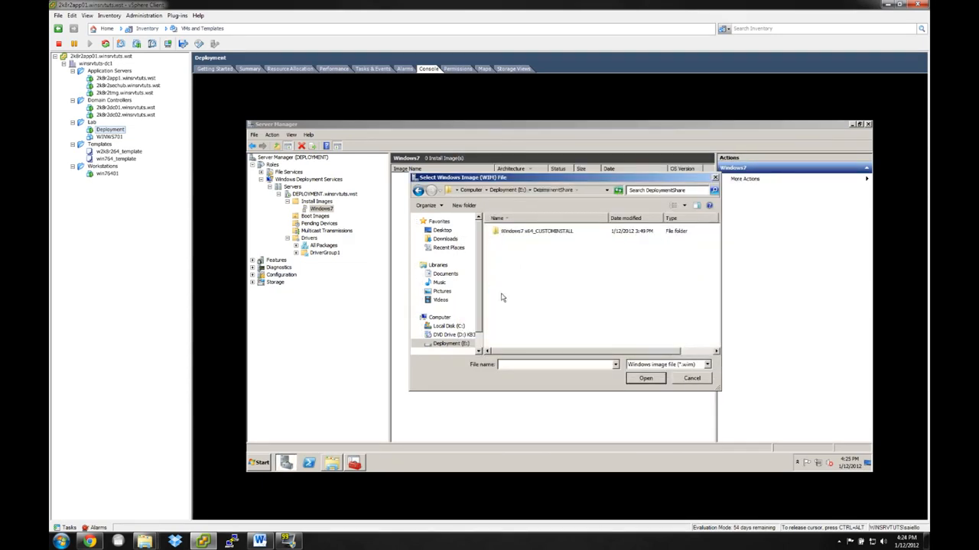
{"action": "left_click", "coordinate": [528, 235]}
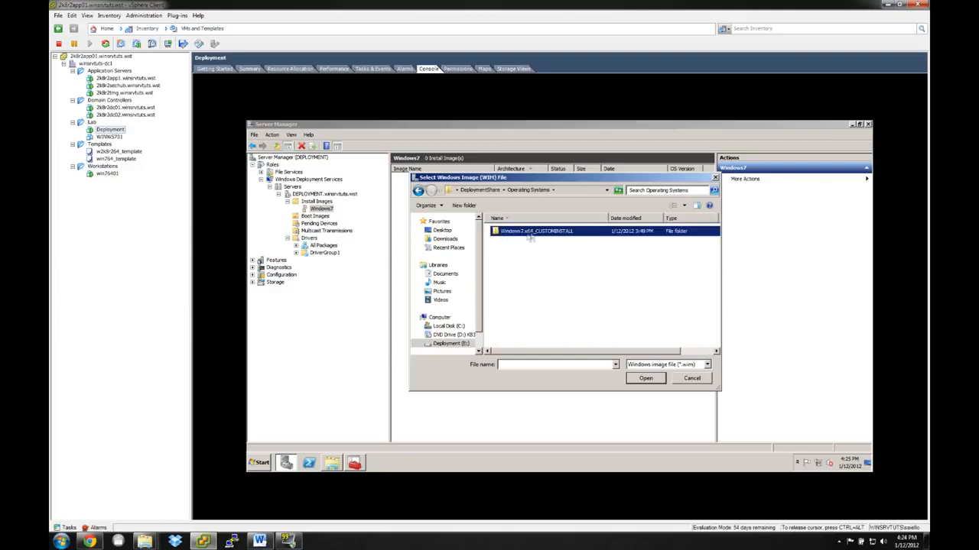
{"action": "double_click", "coordinate": [511, 233]}
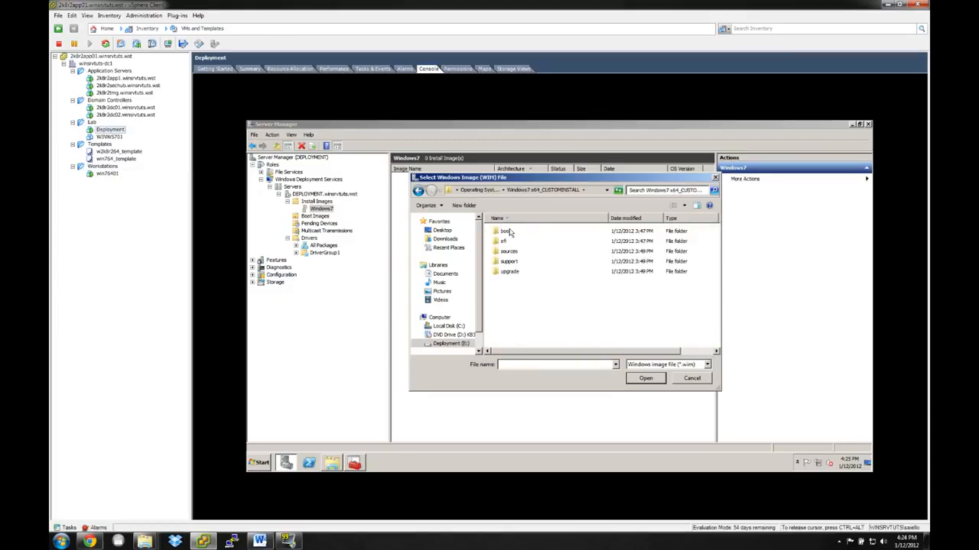
{"action": "double_click", "coordinate": [502, 253]}
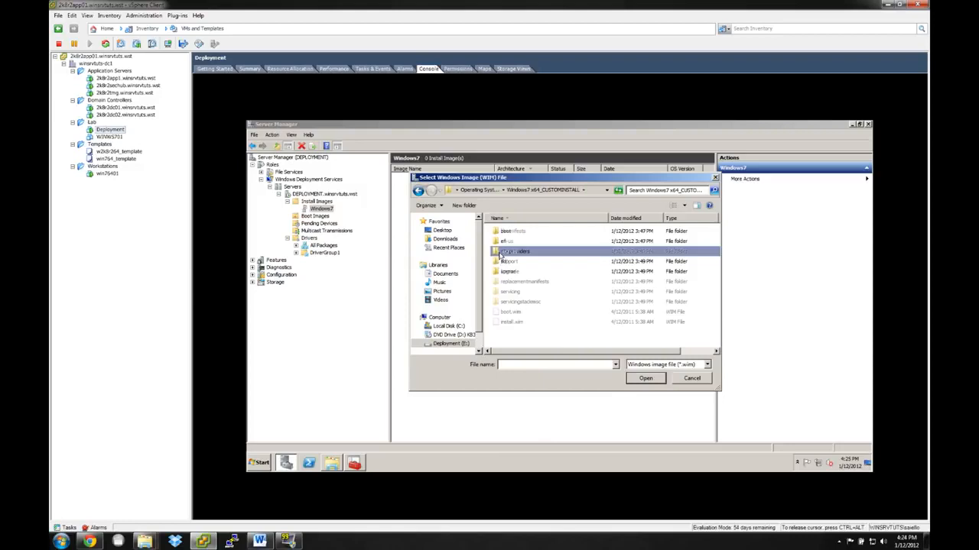
{"action": "double_click", "coordinate": [500, 324]}
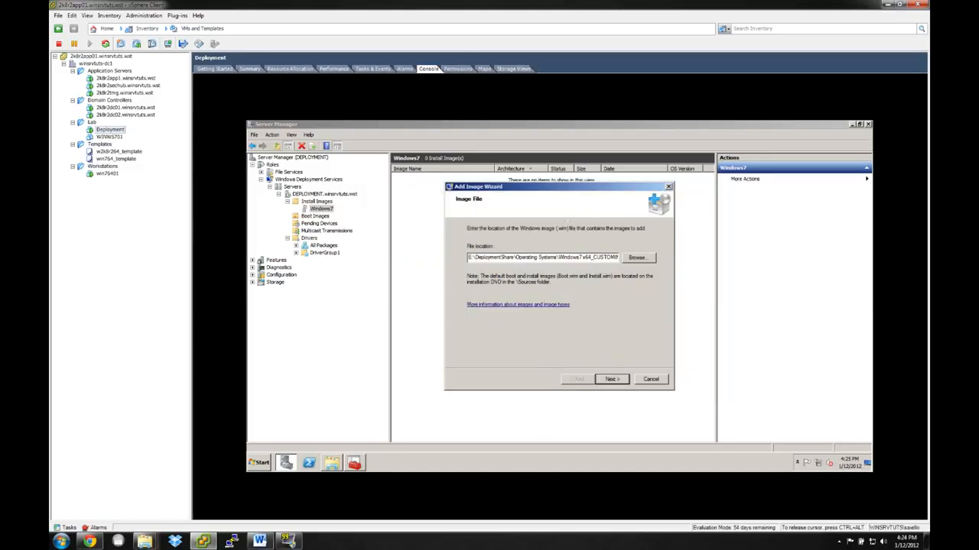
Keep only the Windows 7 PROFESSIONAL image selected and add it to the Windows7 install image group.
{"action": "left_click", "coordinate": [608, 380]}
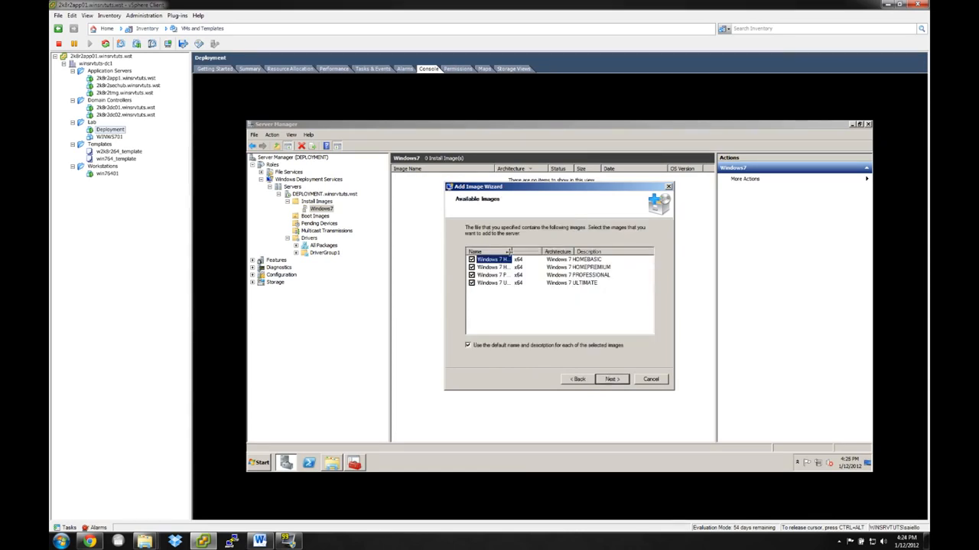
{"action": "double_click", "coordinate": [509, 252]}
{"action": "left_click", "coordinate": [472, 260]}
{"action": "left_click", "coordinate": [472, 268]}
{"action": "left_click", "coordinate": [613, 379]}
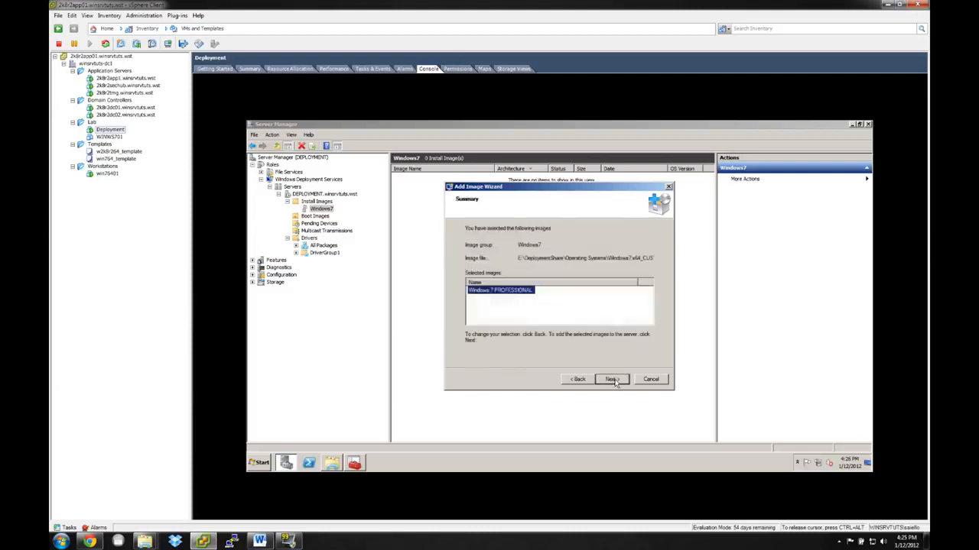
{"action": "left_click", "coordinate": [613, 380]}
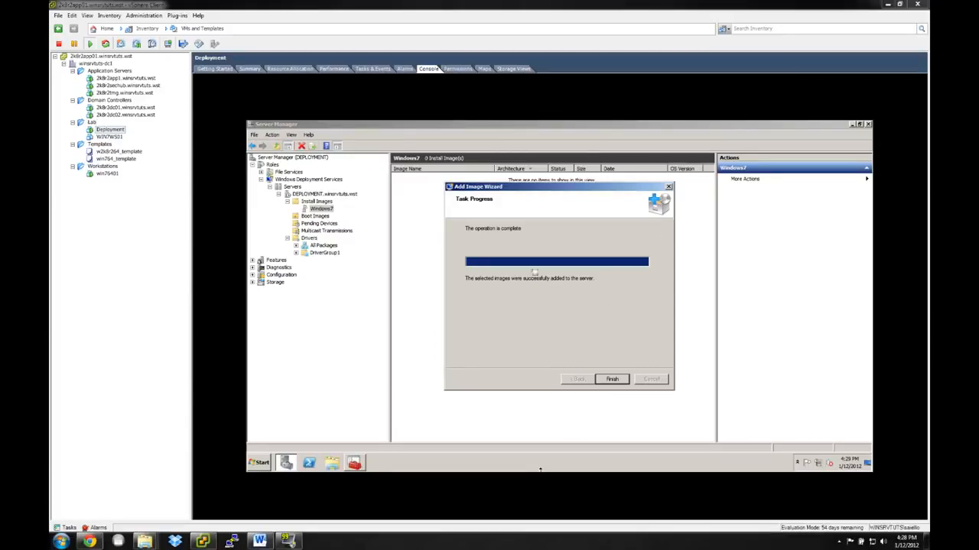
{"action": "left_click", "coordinate": [612, 378]}
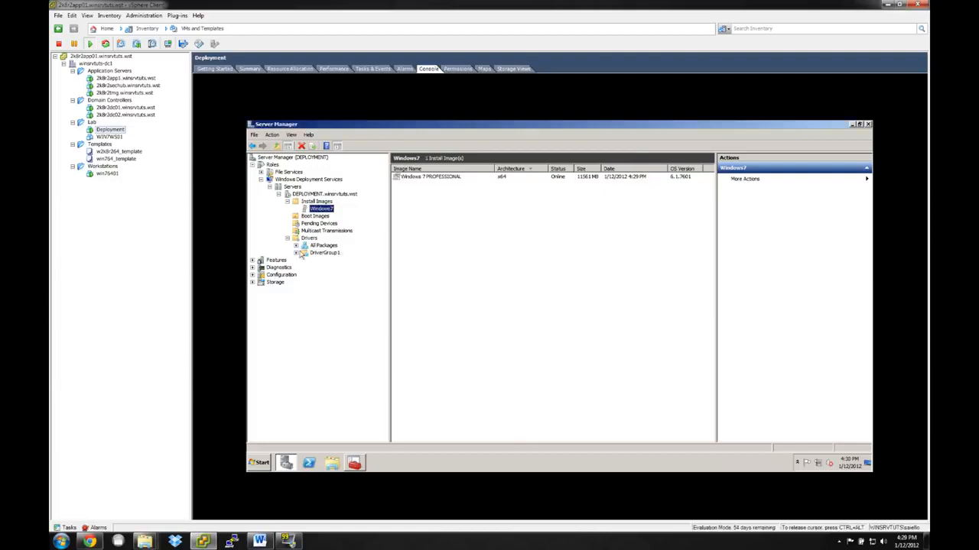
Check the Boot Images in Windows Deployment Services, and switch via the WIN7WS01 console to the 2k8r2dc02.winsrvtuts.wst virtual machine.
{"action": "left_click", "coordinate": [464, 181]}
{"action": "left_click", "coordinate": [315, 216]}
{"action": "left_click", "coordinate": [109, 138]}
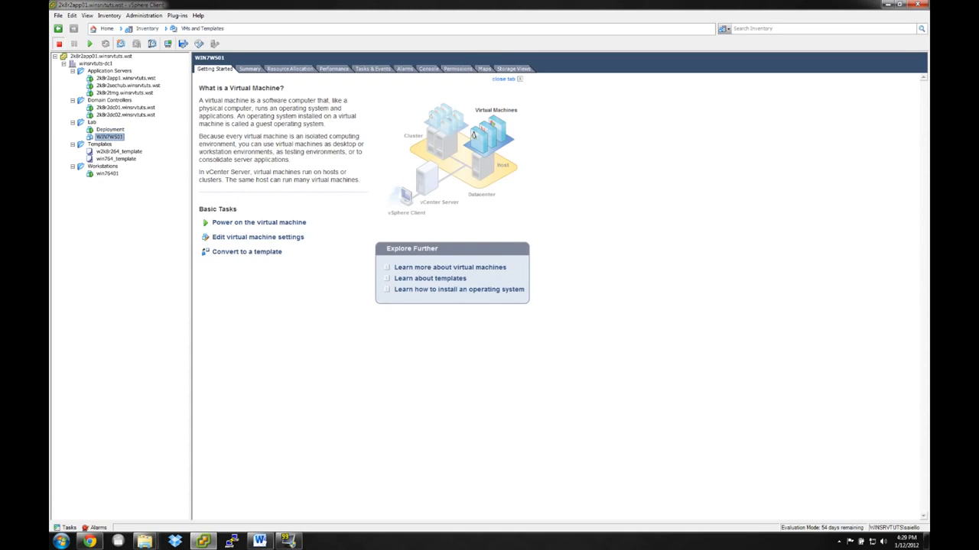
{"action": "left_click", "coordinate": [428, 69]}
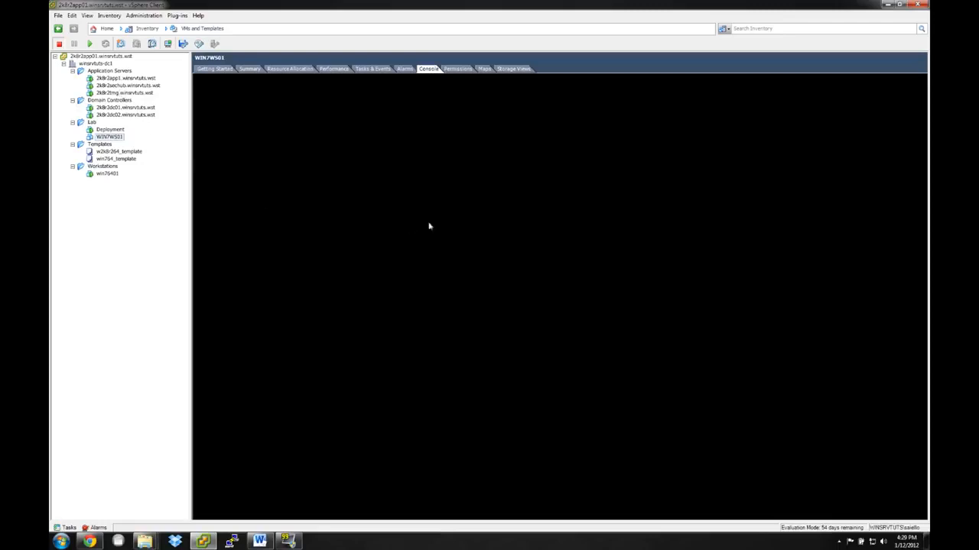
{"action": "left_click", "coordinate": [122, 115]}
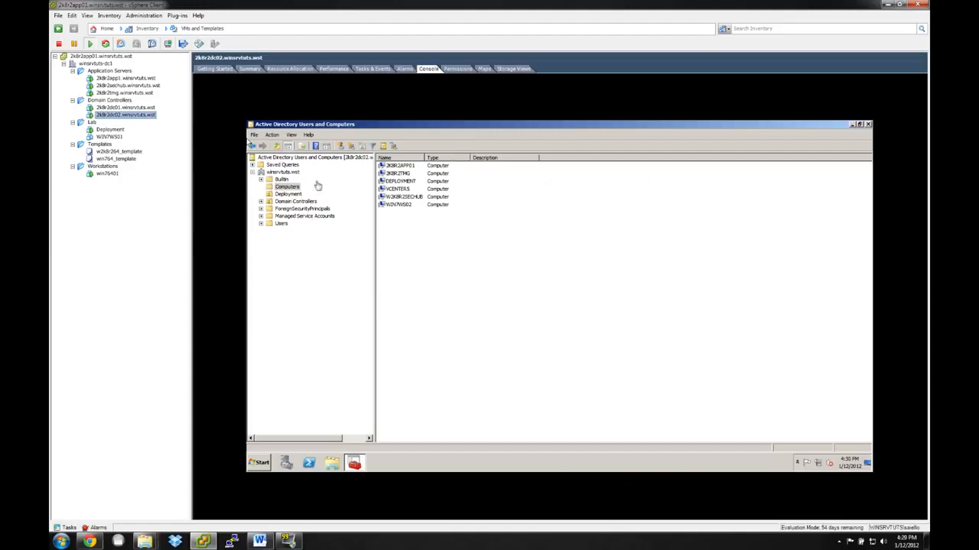
{"action": "left_click", "coordinate": [259, 463]}
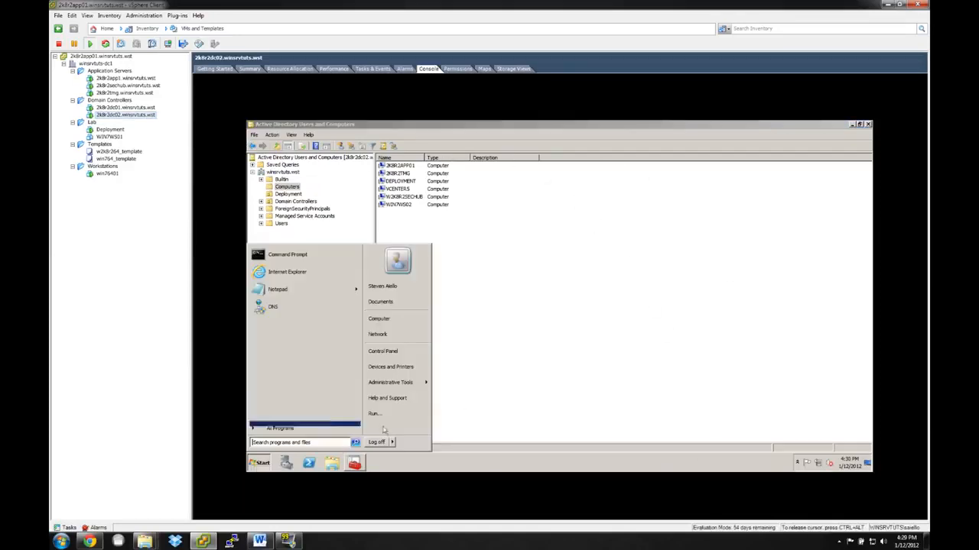
{"action": "left_click", "coordinate": [394, 406]}
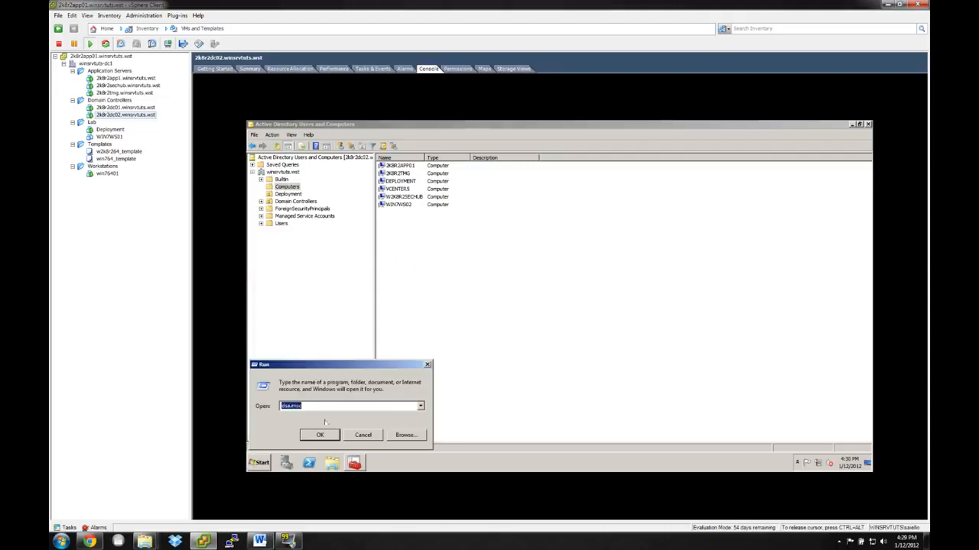
{"action": "left_click", "coordinate": [525, 300]}
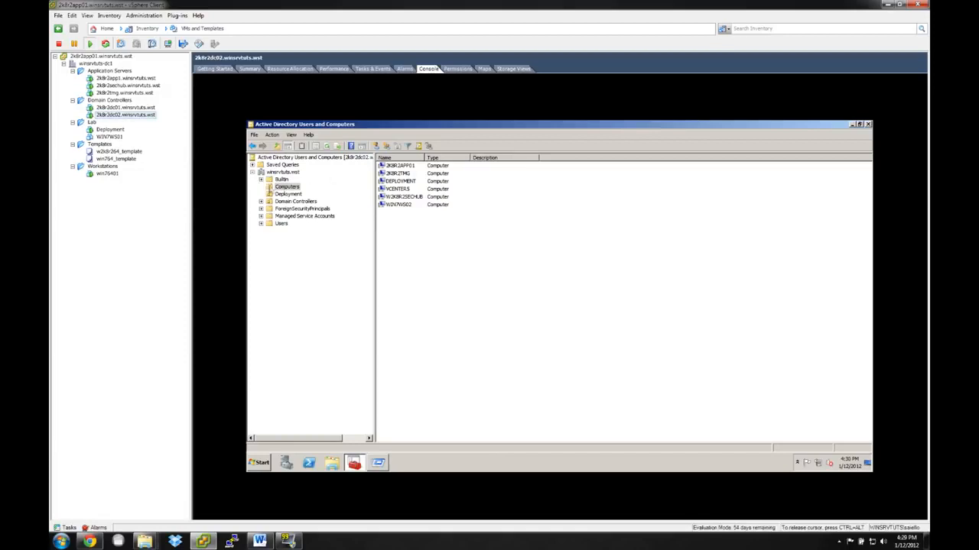
Start delegating control of the Computers container and add the Deployment computer account, including Computers in the object types.
{"action": "right_click", "coordinate": [270, 186]}
{"action": "left_click", "coordinate": [281, 191]}
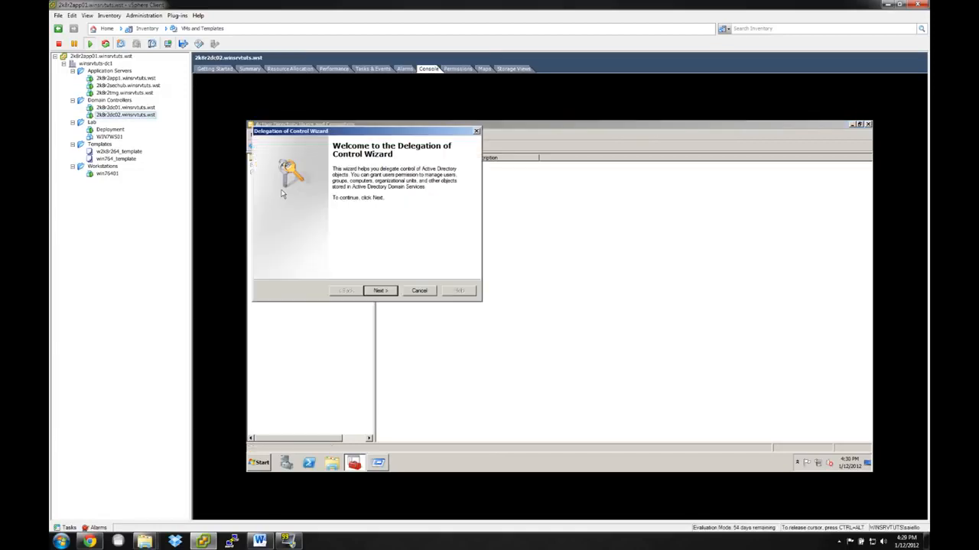
{"action": "left_click", "coordinate": [380, 292]}
{"action": "left_click", "coordinate": [405, 248]}
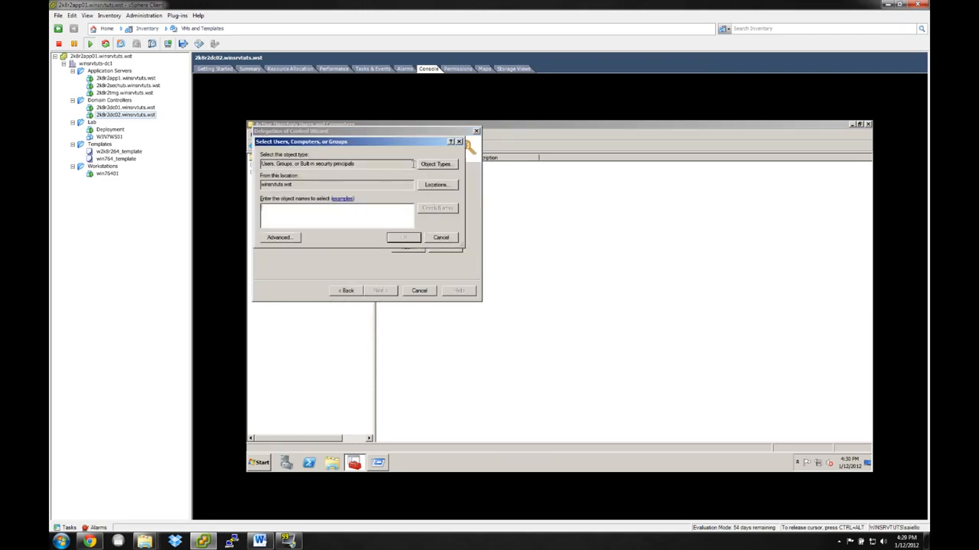
{"action": "left_click", "coordinate": [431, 167]}
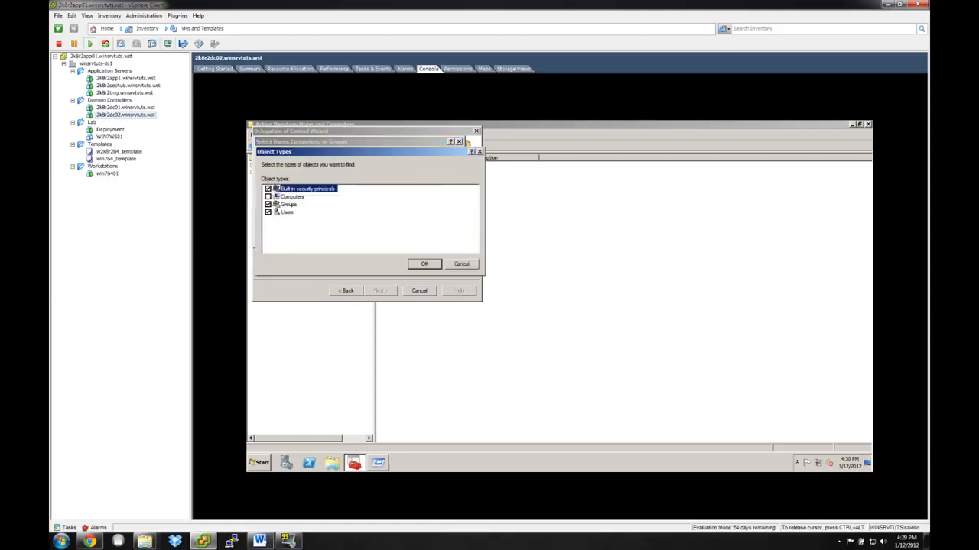
{"action": "left_click", "coordinate": [452, 263]}
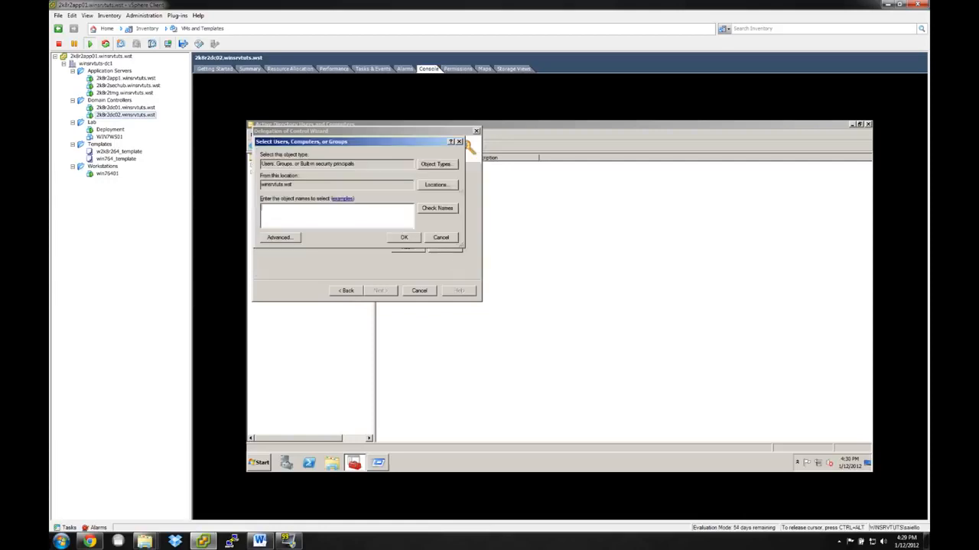
{"action": "left_click", "coordinate": [436, 172]}
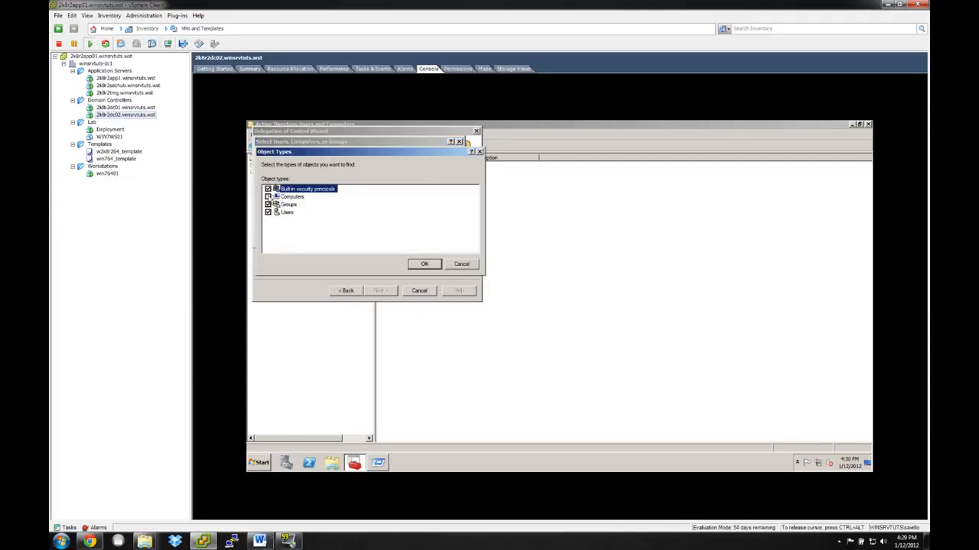
{"action": "left_click", "coordinate": [424, 264]}
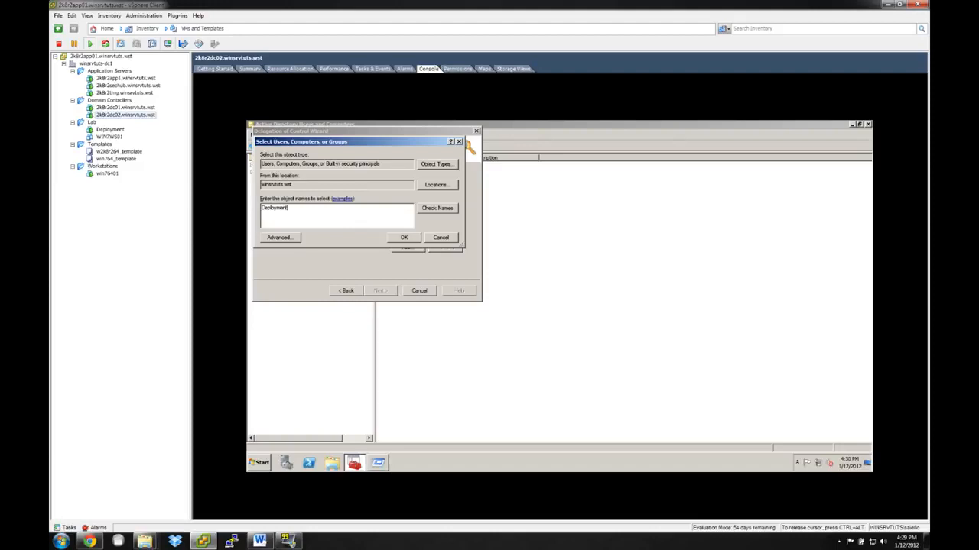
{"action": "left_click", "coordinate": [437, 208]}
{"action": "left_click", "coordinate": [395, 238]}
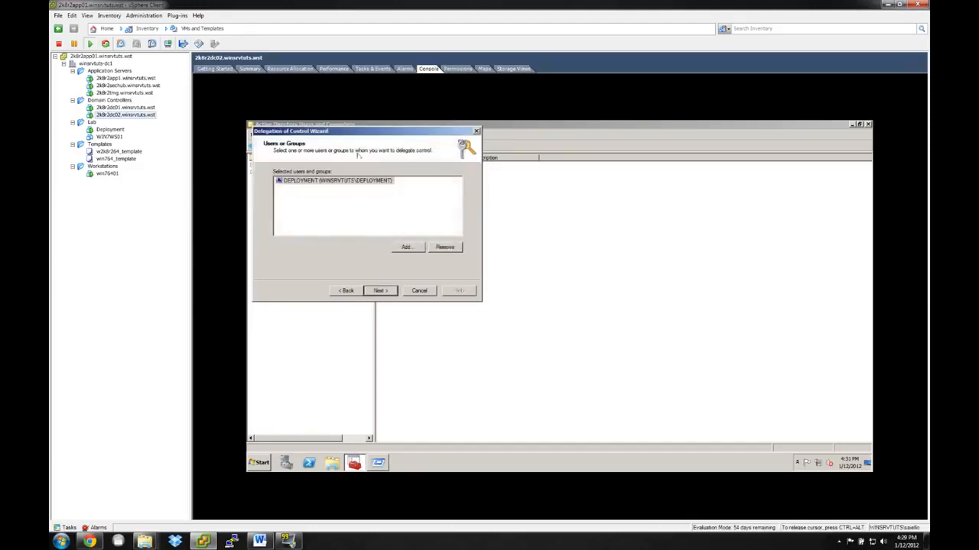
Define a custom task to delegate, limited to Computer objects in the folder and allowing creation of the selected objects.
{"action": "left_click", "coordinate": [387, 291]}
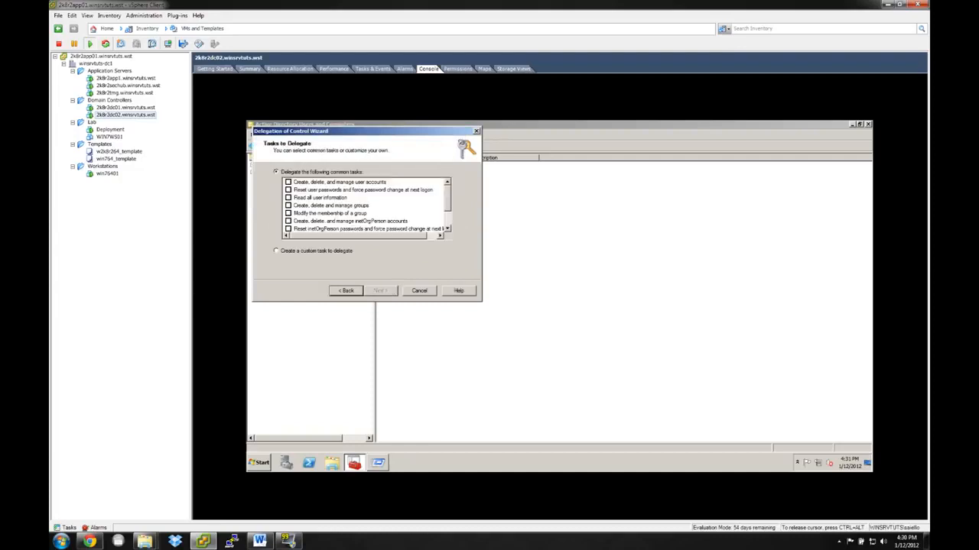
{"action": "left_click", "coordinate": [276, 251]}
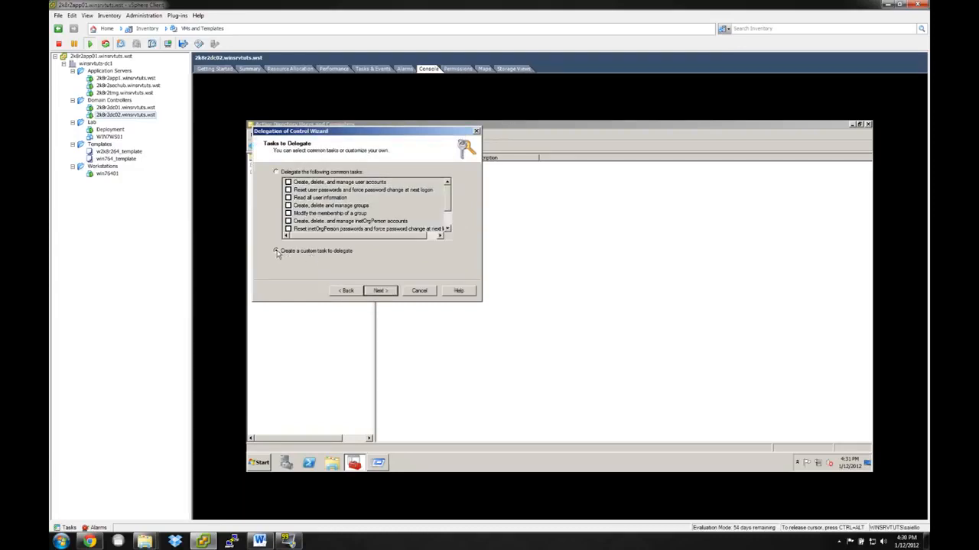
{"action": "left_click", "coordinate": [384, 294]}
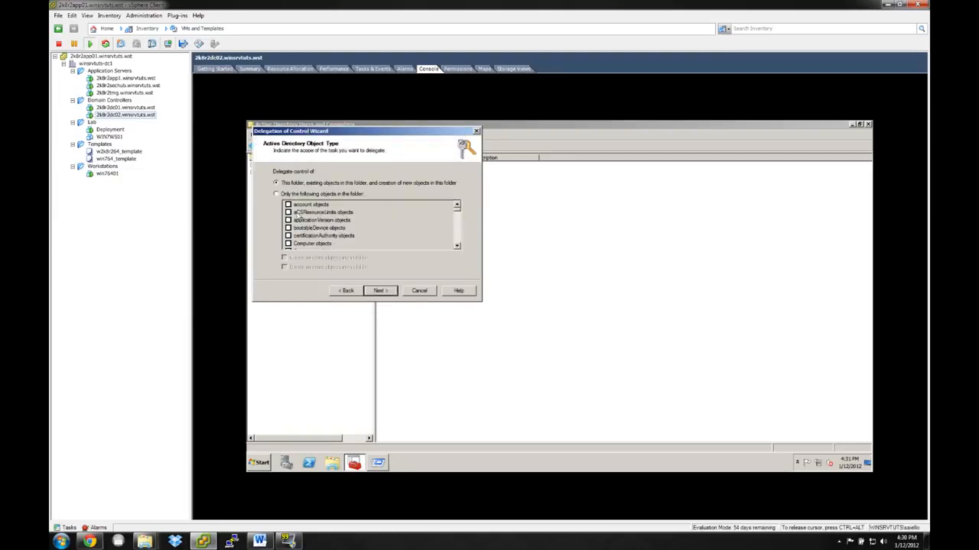
{"action": "left_click", "coordinate": [285, 195]}
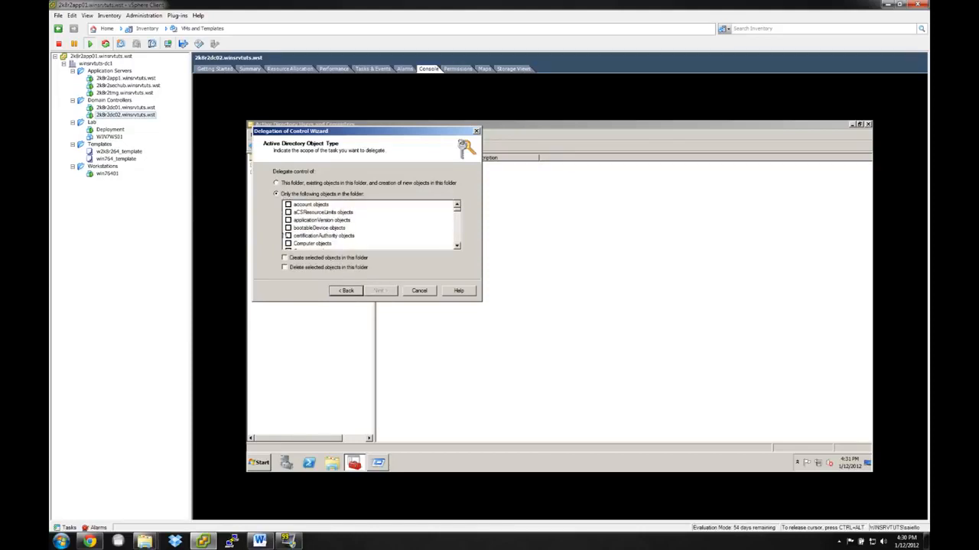
{"action": "left_click", "coordinate": [288, 235]}
{"action": "left_click", "coordinate": [284, 258]}
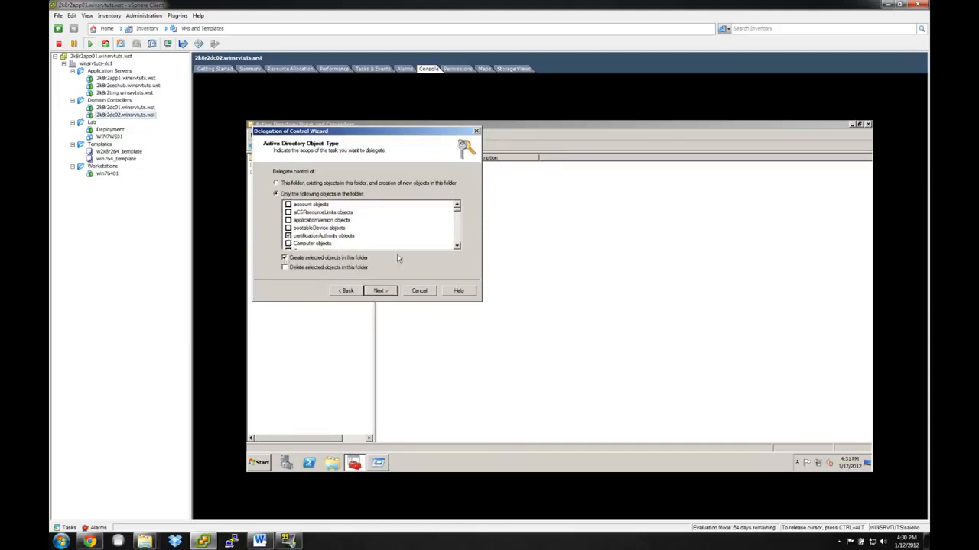
{"action": "left_click", "coordinate": [288, 244]}
{"action": "left_click", "coordinate": [288, 235]}
{"action": "left_click", "coordinate": [377, 292]}
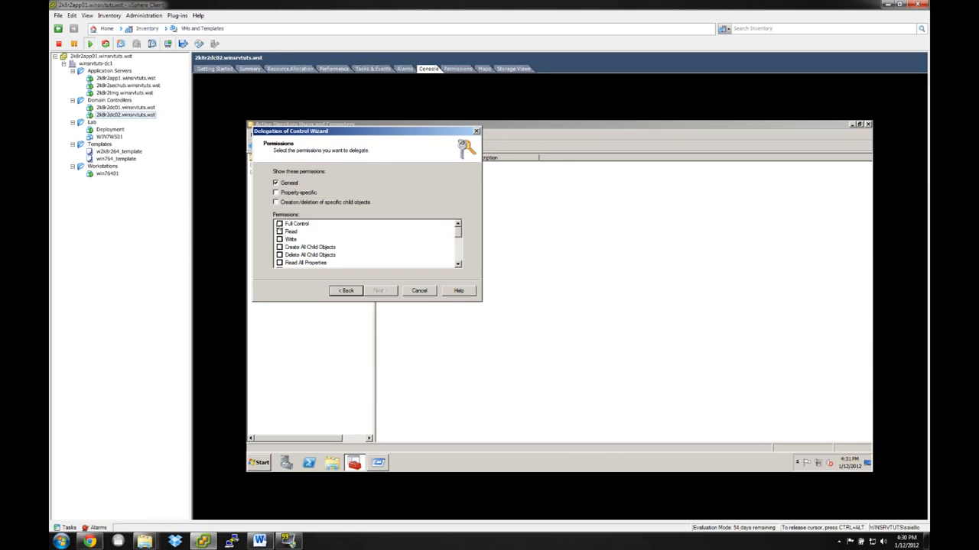
Grant the Full Control permission and complete the Delegation of Control Wizard.
{"action": "left_click", "coordinate": [280, 224]}
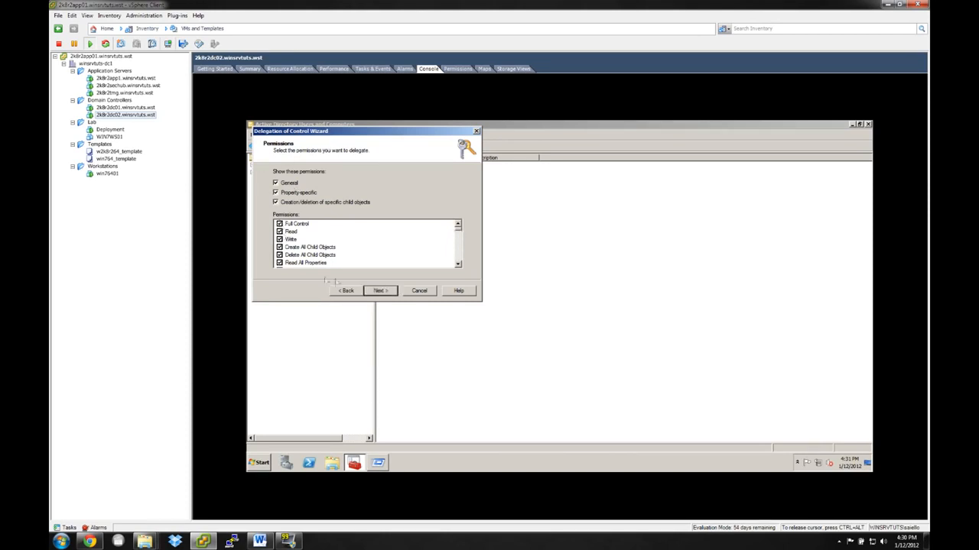
{"action": "left_click", "coordinate": [379, 294]}
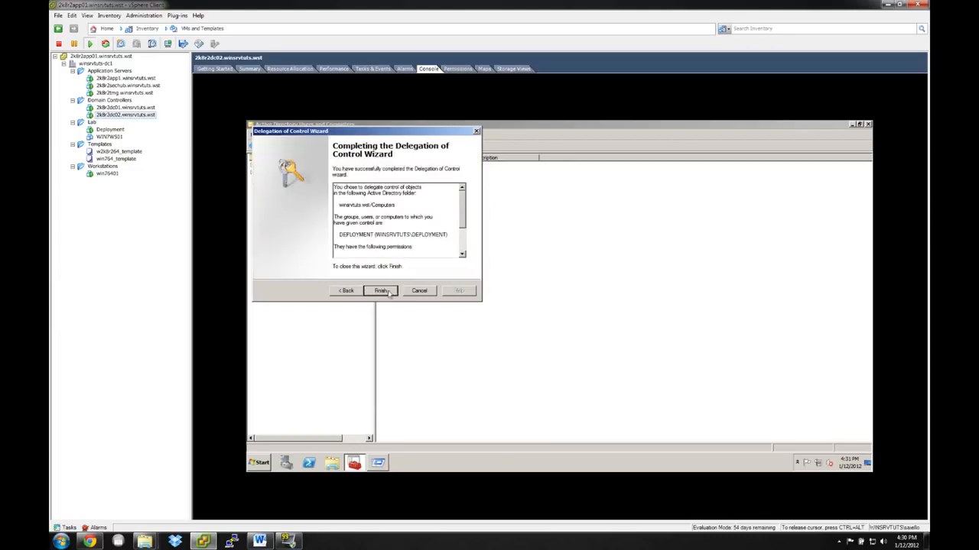
{"action": "left_click", "coordinate": [382, 291]}
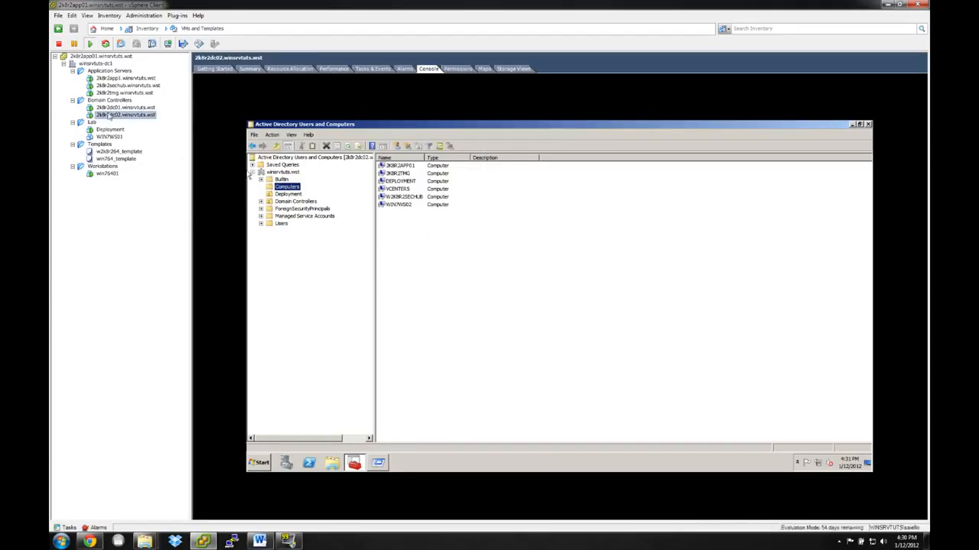
Power on the WIN7WS01 virtual machine and start a network service boot from its console.
{"action": "left_click", "coordinate": [108, 131]}
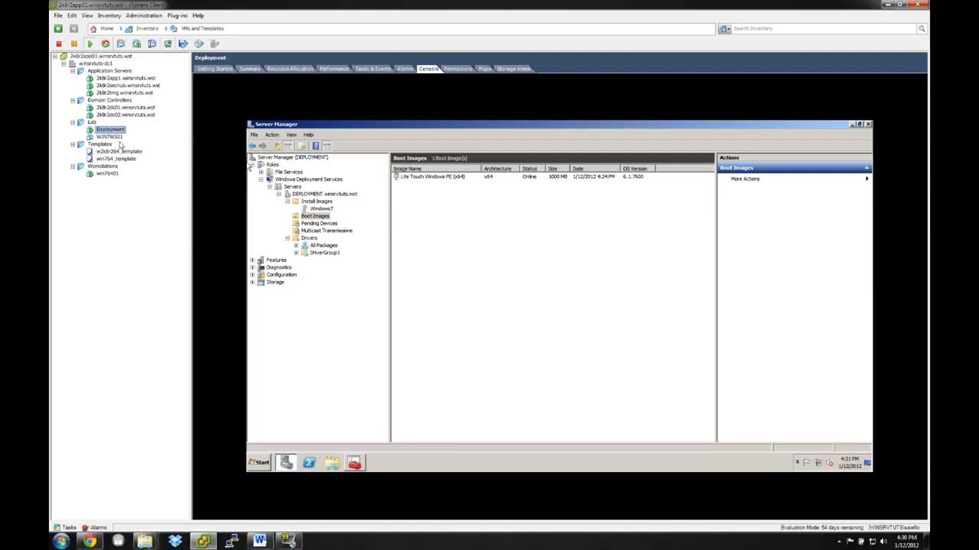
{"action": "left_click", "coordinate": [111, 136]}
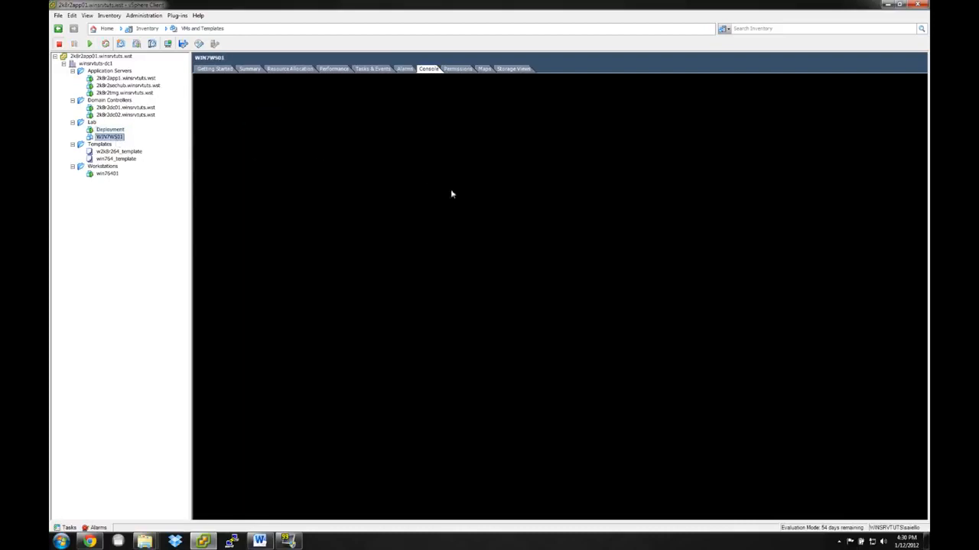
{"action": "left_click", "coordinate": [498, 266]}
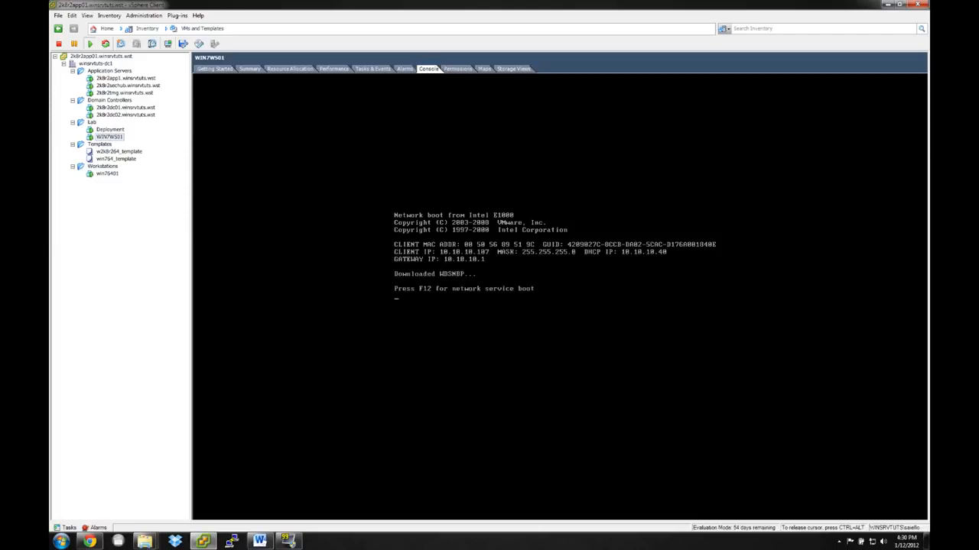
{"action": "key", "text": "F12"}
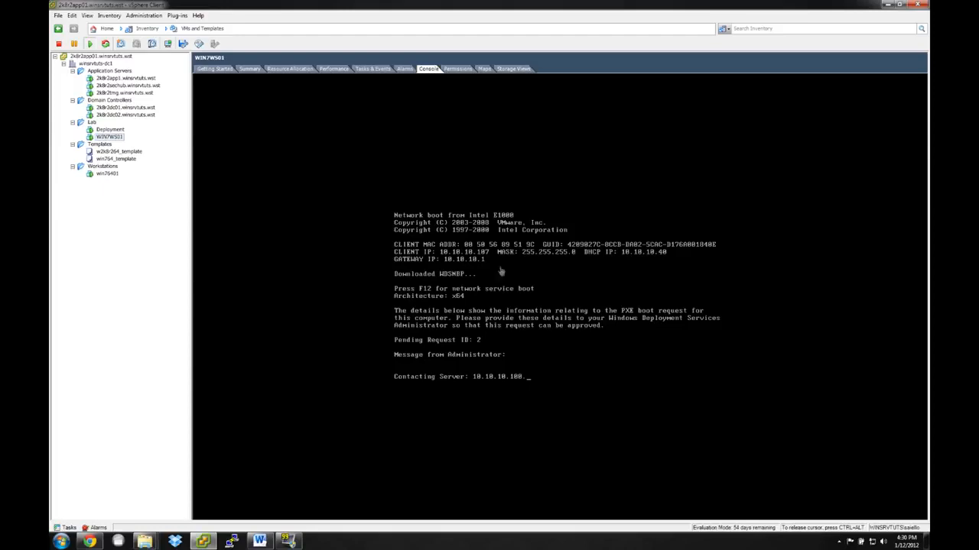
Review the DEPLOYMENT server's PXE response and boot policies in its WDS properties, and inspect the pending devices list.
{"action": "left_click", "coordinate": [111, 131]}
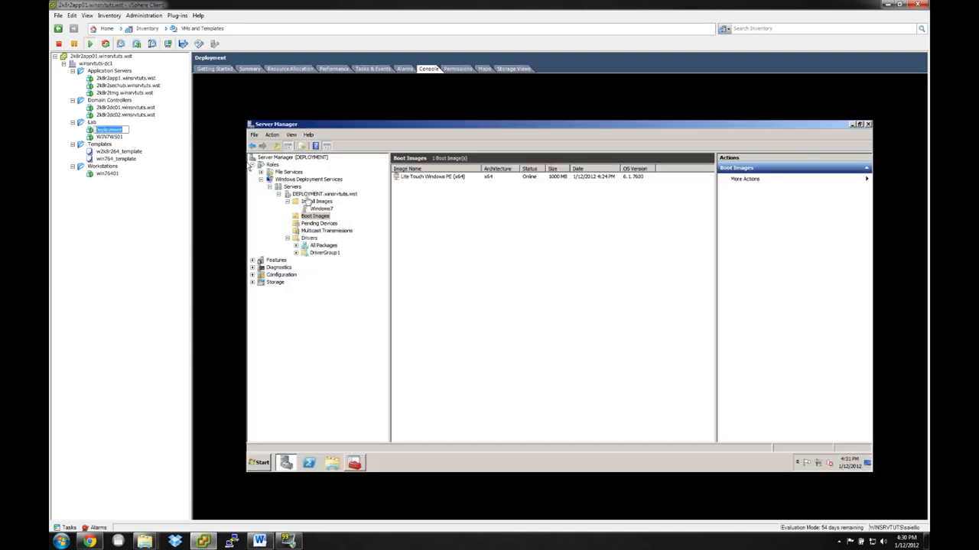
{"action": "right_click", "coordinate": [309, 194]}
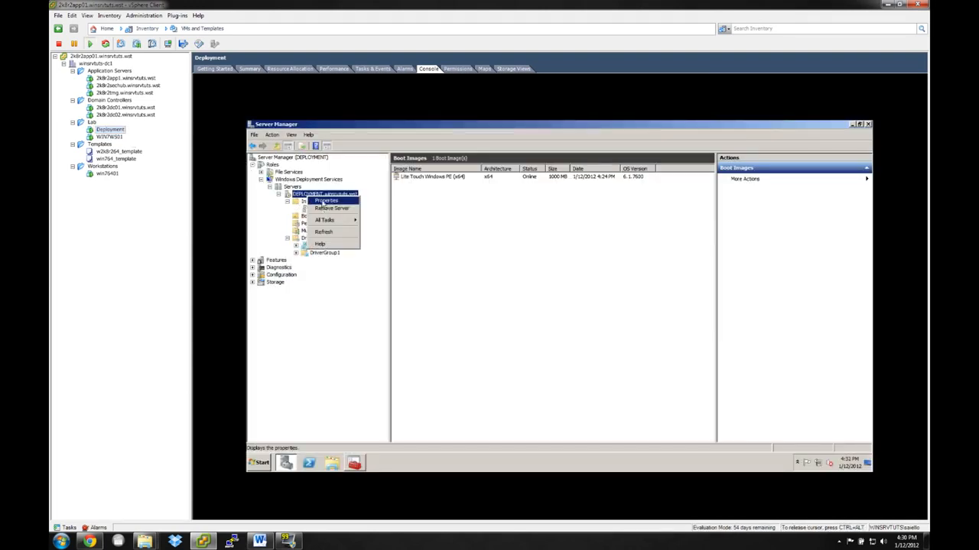
{"action": "left_click", "coordinate": [322, 201]}
{"action": "left_click", "coordinate": [533, 205]}
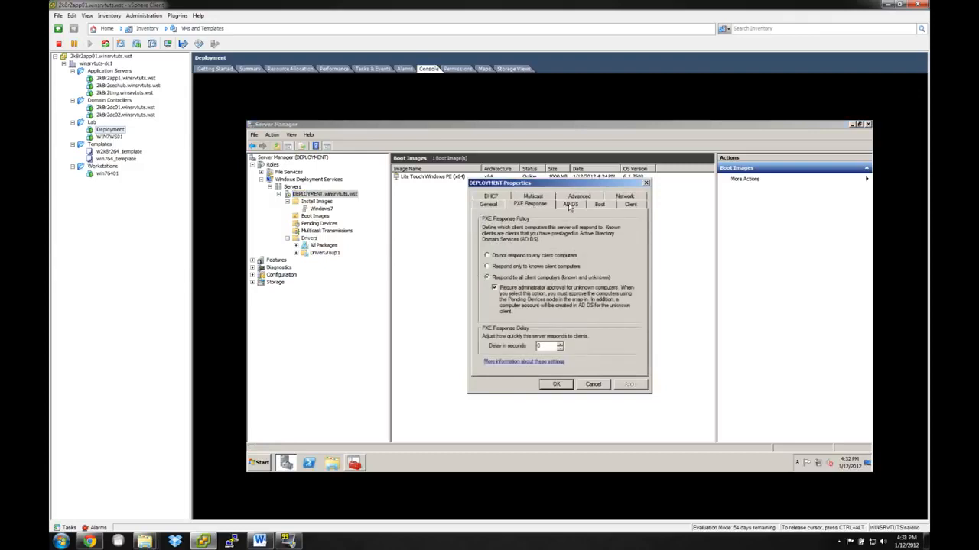
{"action": "left_click", "coordinate": [600, 205]}
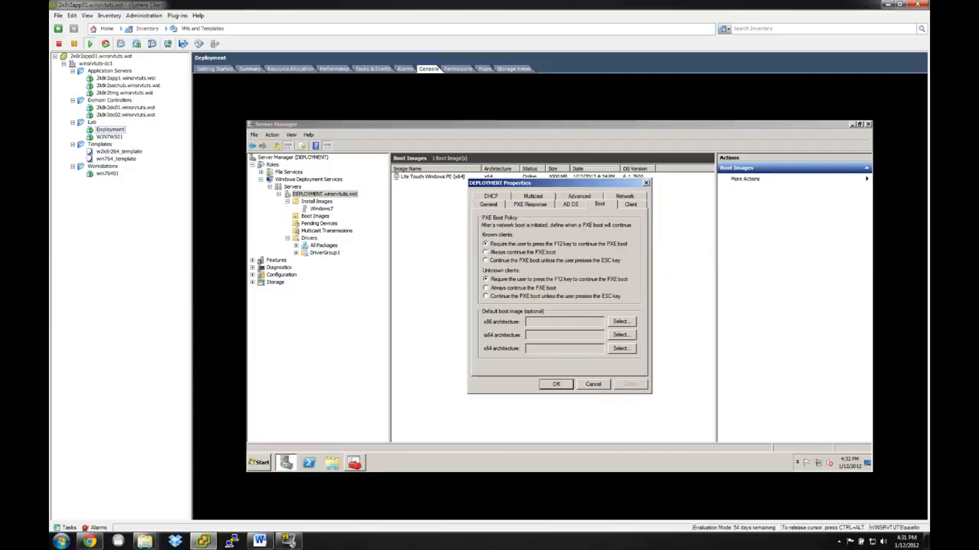
{"action": "left_click", "coordinate": [593, 385]}
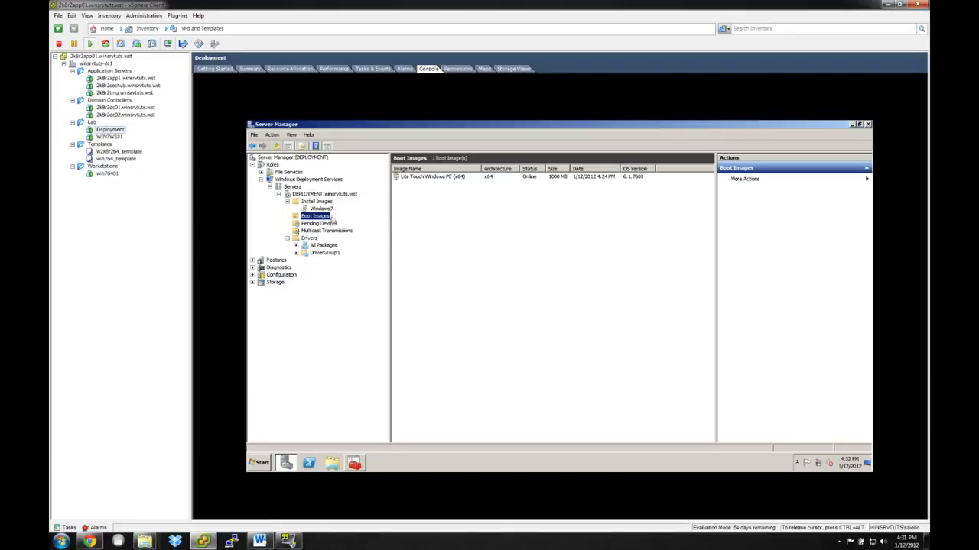
{"action": "left_click", "coordinate": [324, 224]}
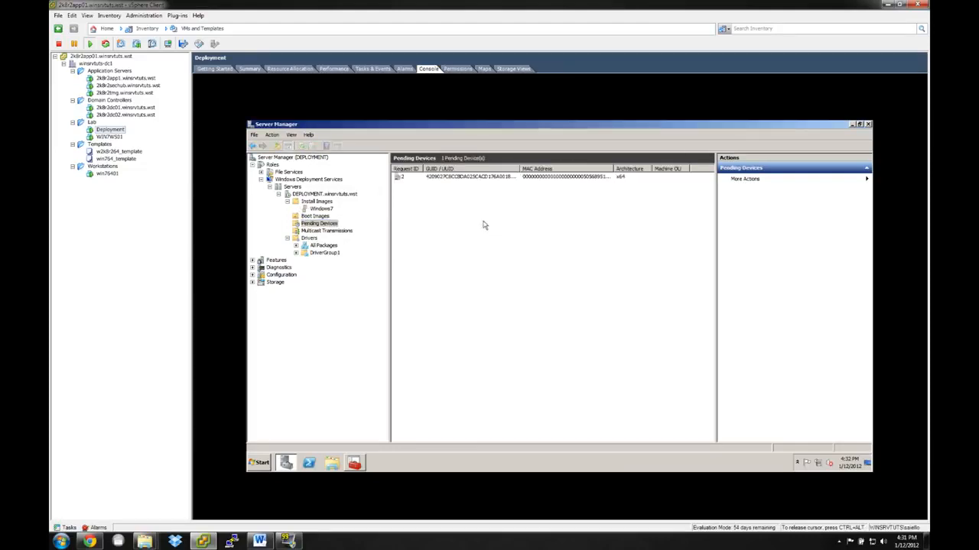
{"action": "double_click", "coordinate": [519, 168]}
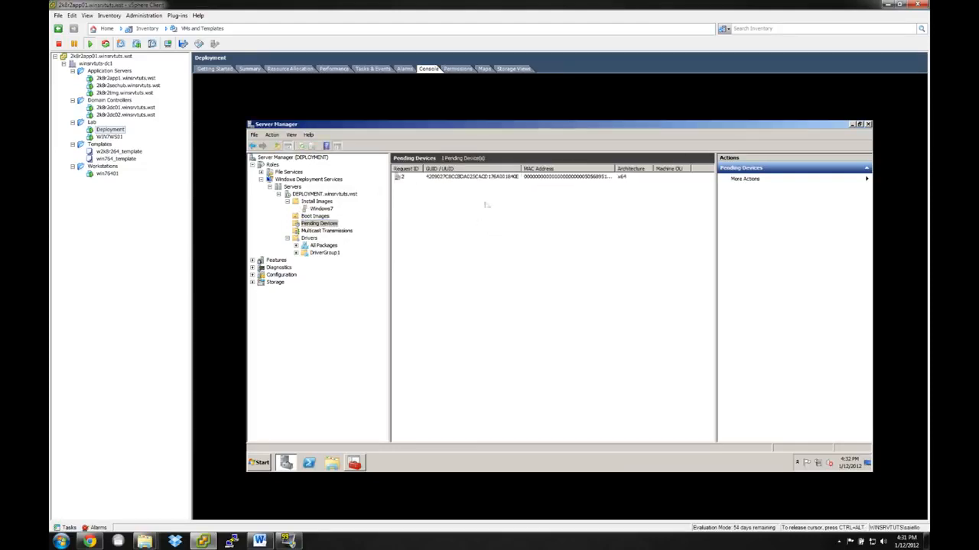
{"action": "left_click", "coordinate": [316, 231]}
{"action": "right_click", "coordinate": [315, 231]}
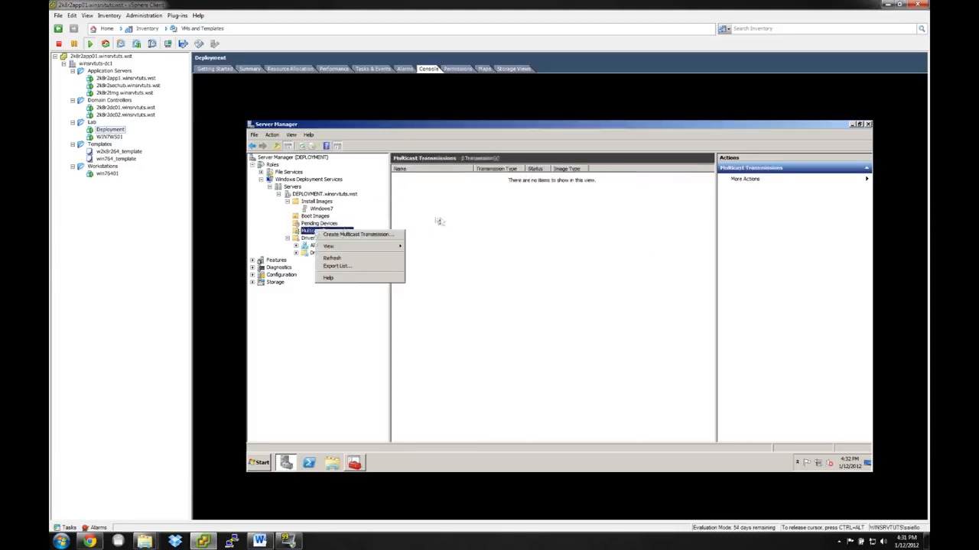
{"action": "left_click", "coordinate": [357, 237]}
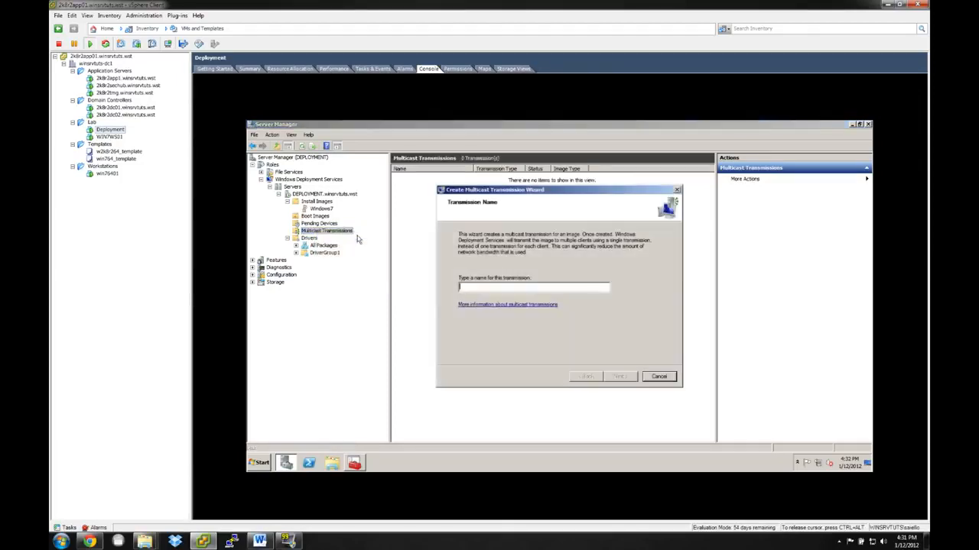
{"action": "type", "text": "Win7"}
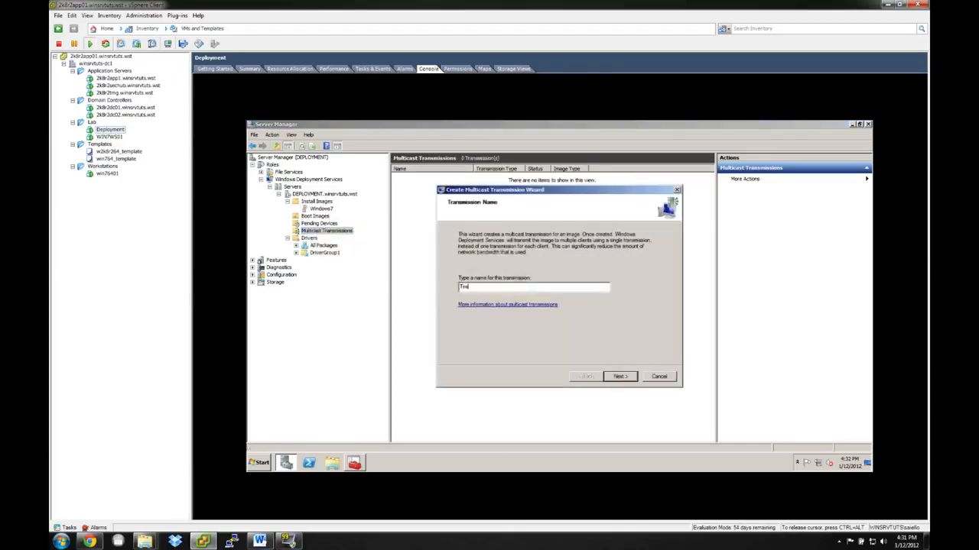
{"action": "left_click", "coordinate": [620, 376]}
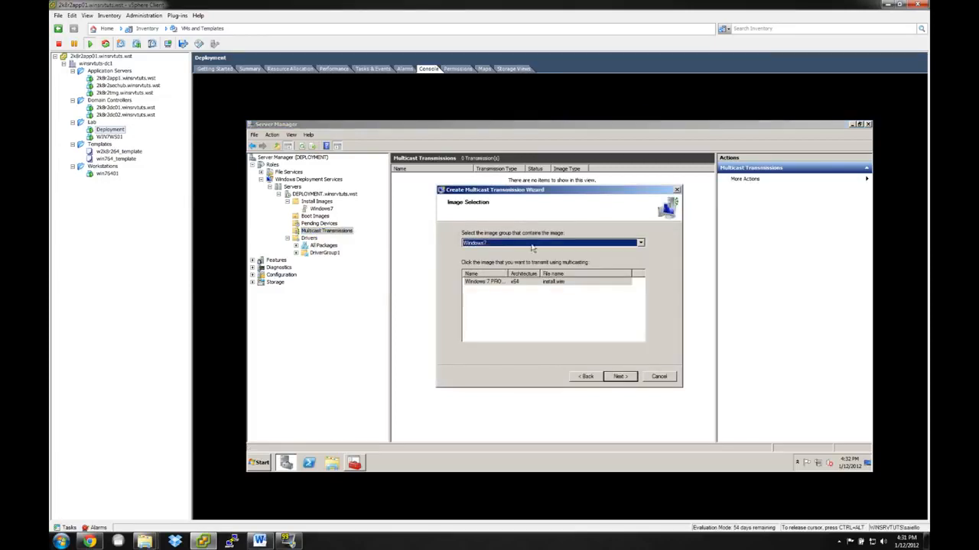
{"action": "left_click", "coordinate": [505, 283]}
{"action": "left_click", "coordinate": [618, 376]}
{"action": "left_click", "coordinate": [459, 274]}
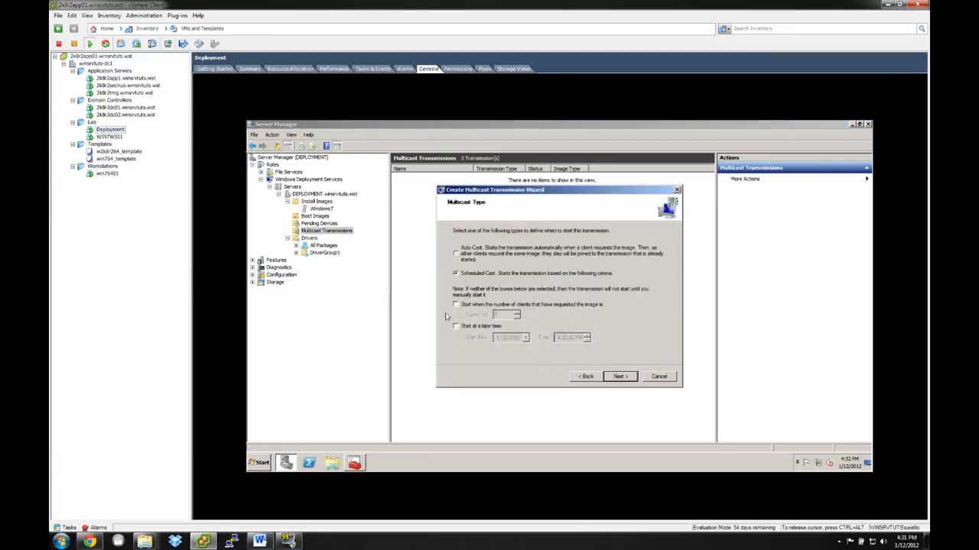
{"action": "left_click", "coordinate": [467, 305]}
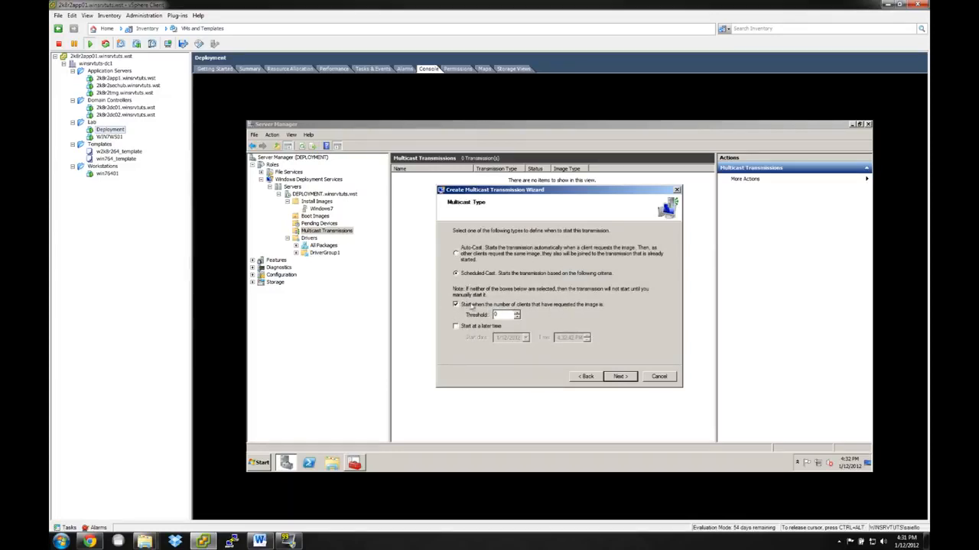
{"action": "double_click", "coordinate": [498, 314]}
{"action": "type", "text": "25"}
{"action": "left_click", "coordinate": [457, 326]}
{"action": "left_click", "coordinate": [457, 305]}
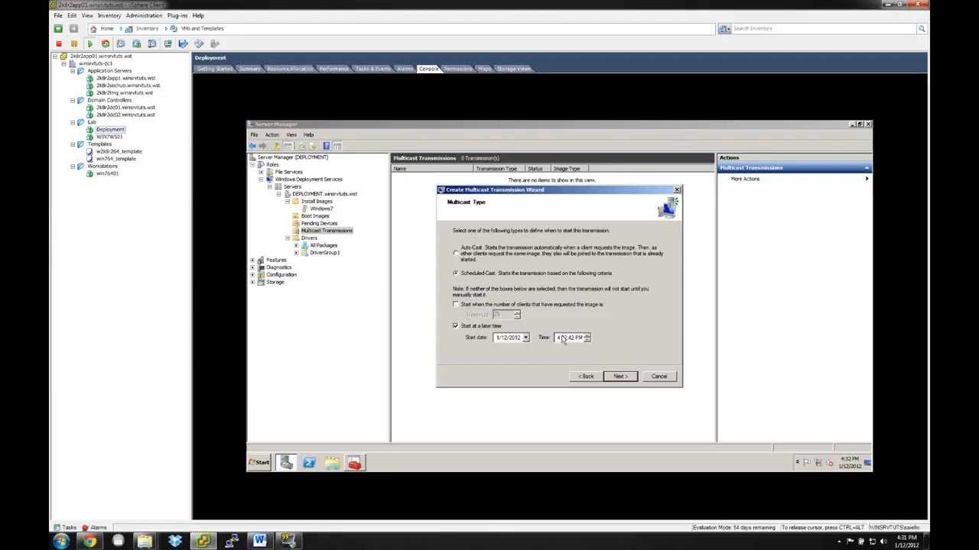
{"action": "left_click", "coordinate": [455, 305]}
{"action": "left_click", "coordinate": [657, 377]}
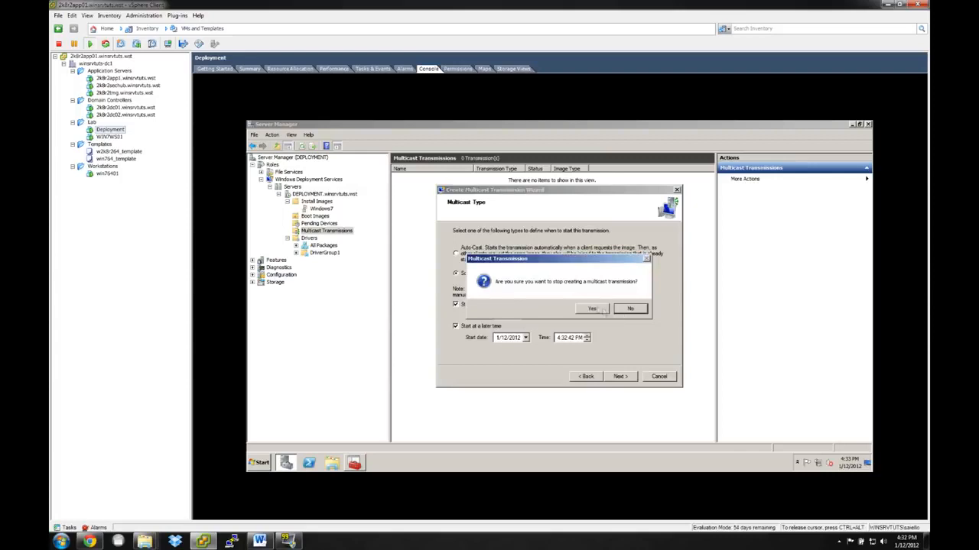
{"action": "left_click", "coordinate": [588, 309]}
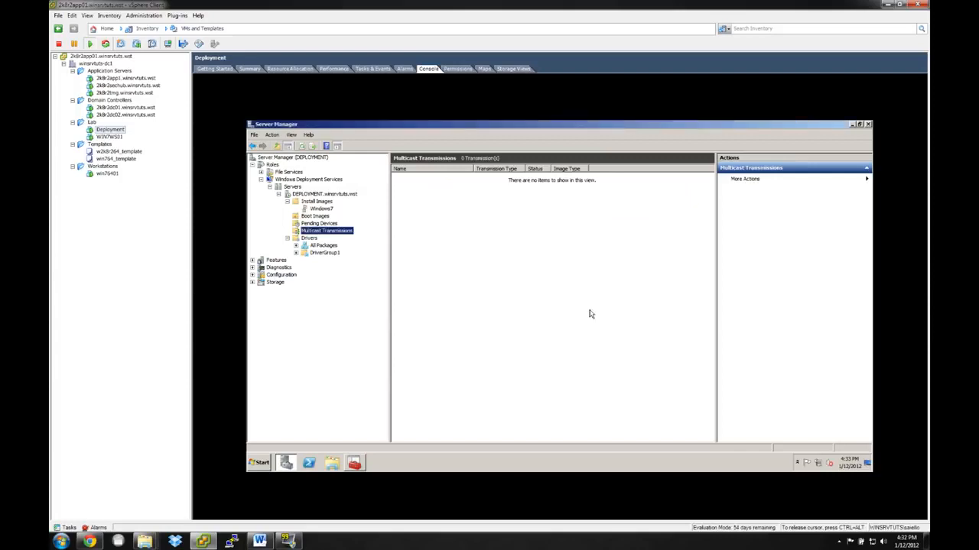
Name and approve the pending PXE request for WIN7WS01 in the Windows Deployment Services pending devices.
{"action": "left_click", "coordinate": [318, 223]}
{"action": "right_click", "coordinate": [502, 178]}
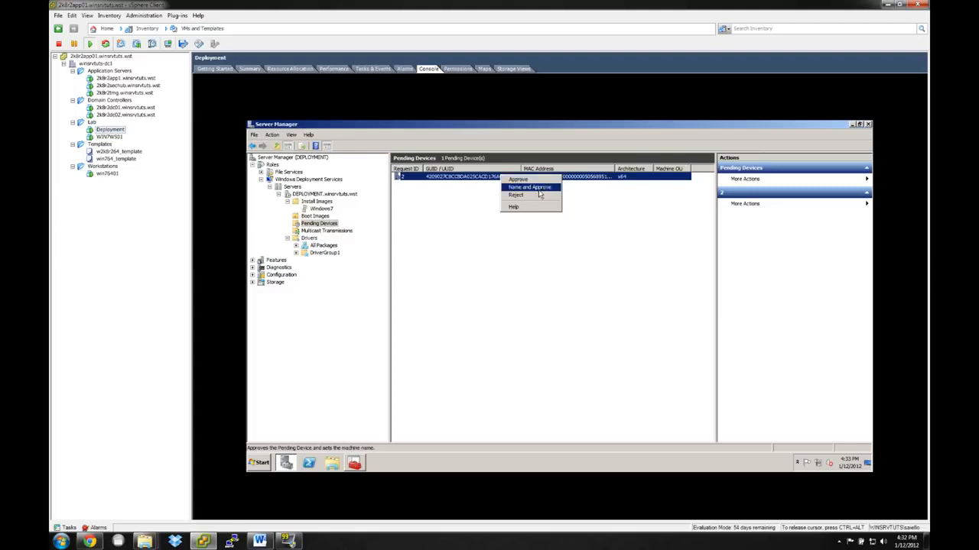
{"action": "left_click", "coordinate": [531, 187]}
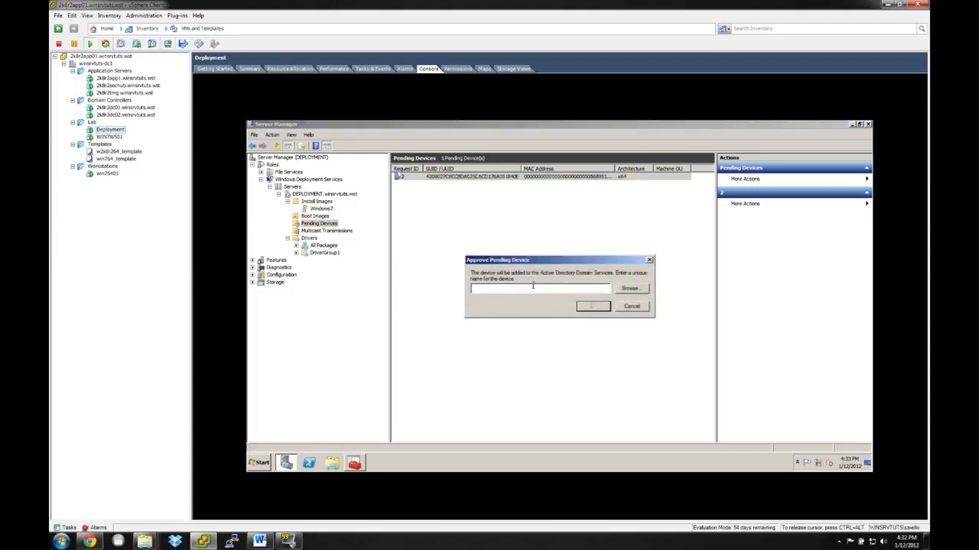
{"action": "type", "text": "WI"}
{"action": "left_click", "coordinate": [583, 306]}
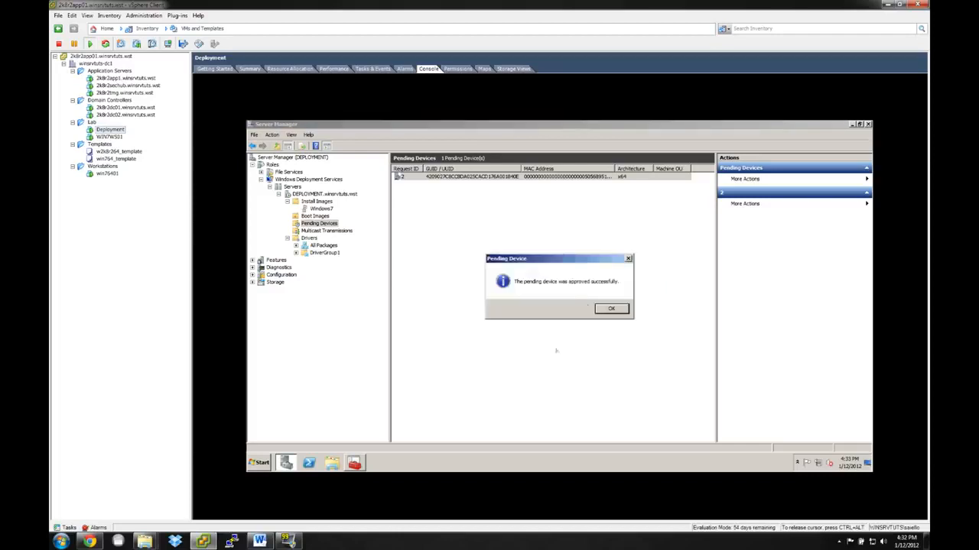
{"action": "left_click", "coordinate": [612, 309]}
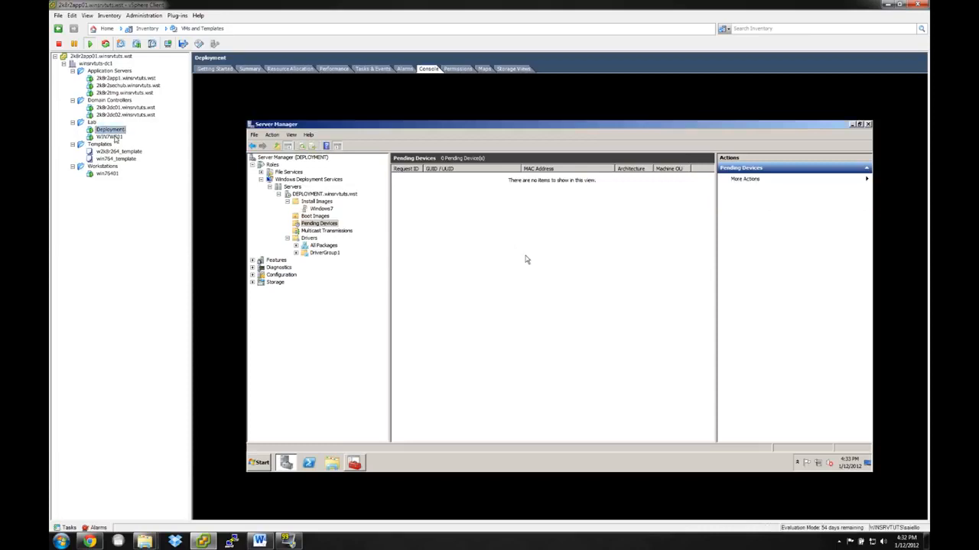
Switch to the WIN7WS01 virtual machine's console and run the Deployment Wizard to install a new operating system.
{"action": "left_click", "coordinate": [108, 137]}
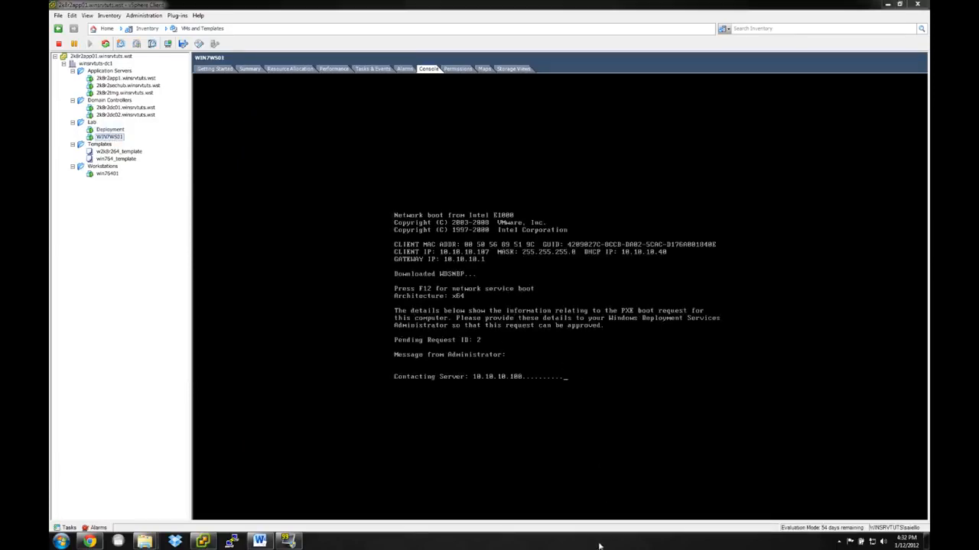
{"action": "left_click", "coordinate": [573, 452]}
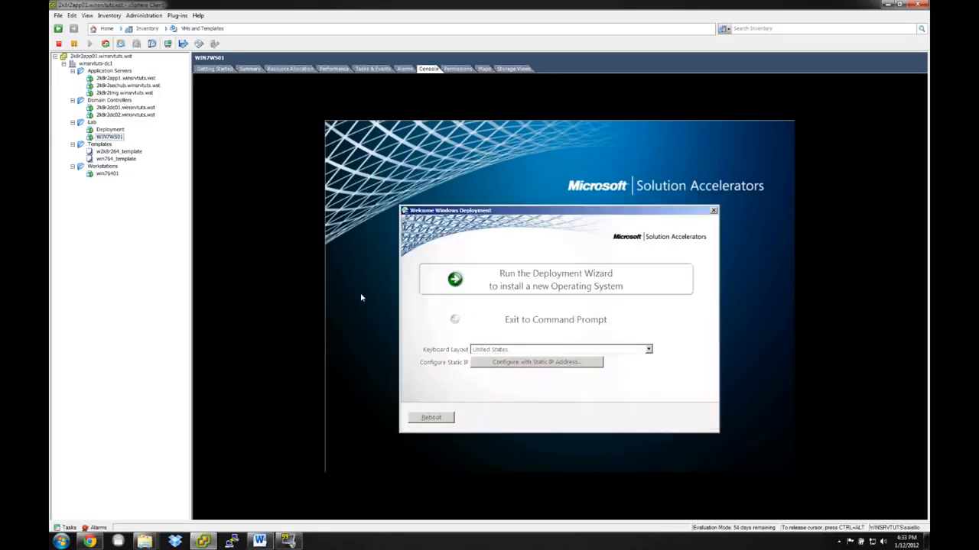
{"action": "left_click", "coordinate": [577, 289]}
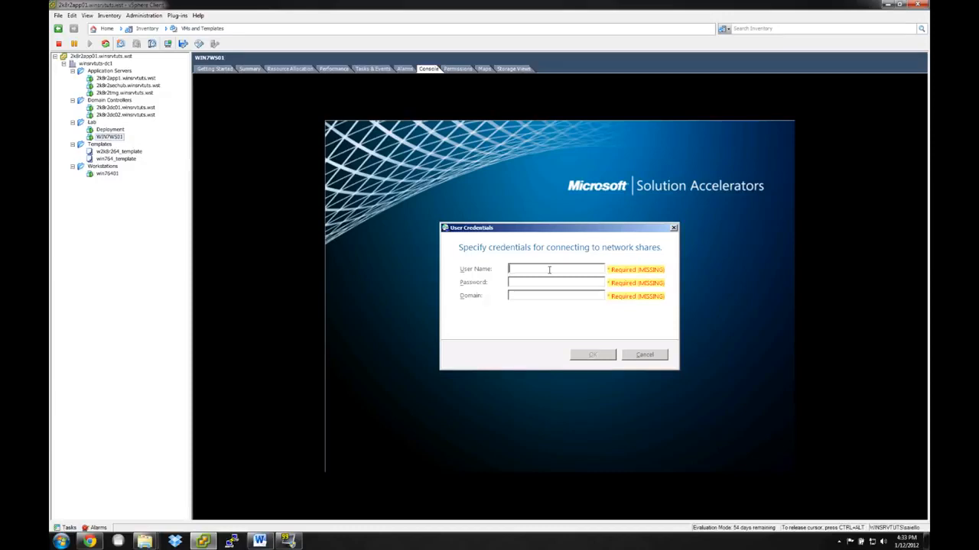
Enter the network share credentials with the account user name, the password and the domain winsrvtuts.wst, and submit them.
{"action": "left_click", "coordinate": [549, 269]}
{"action": "key", "text": "Tab"}
{"action": "type", "text": "••••••••••"}
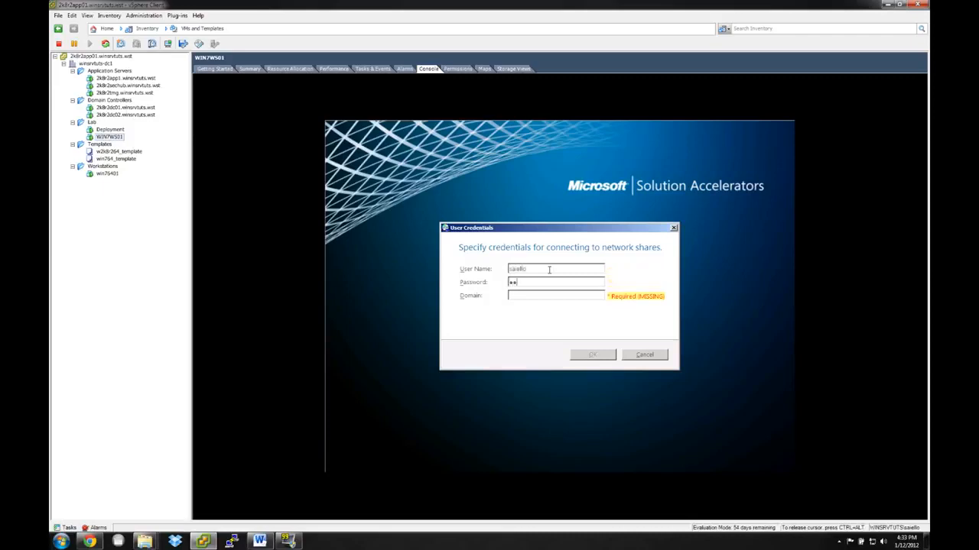
{"action": "key", "text": "Tab"}
{"action": "type", "text": "winsrvtuts"}
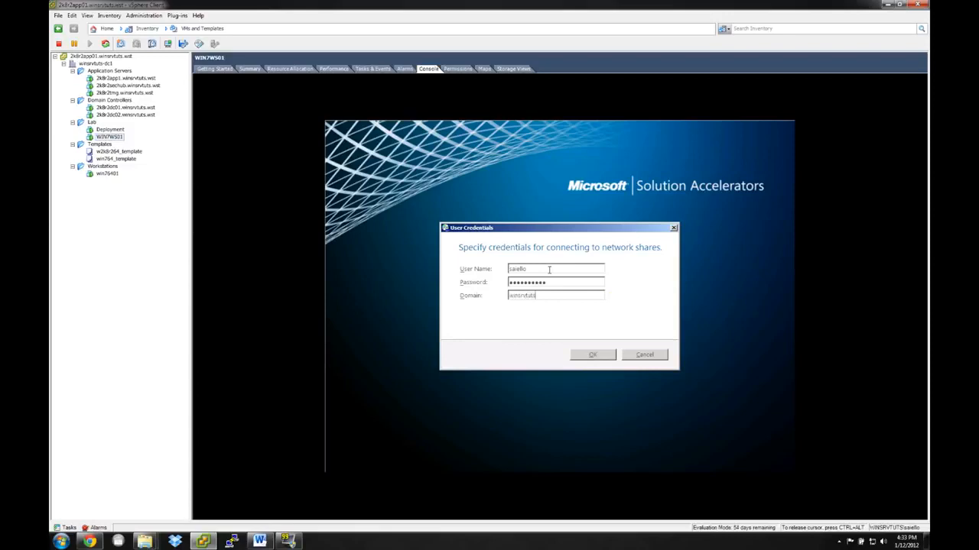
{"action": "type", "text": ".wst"}
{"action": "left_click", "coordinate": [593, 353]}
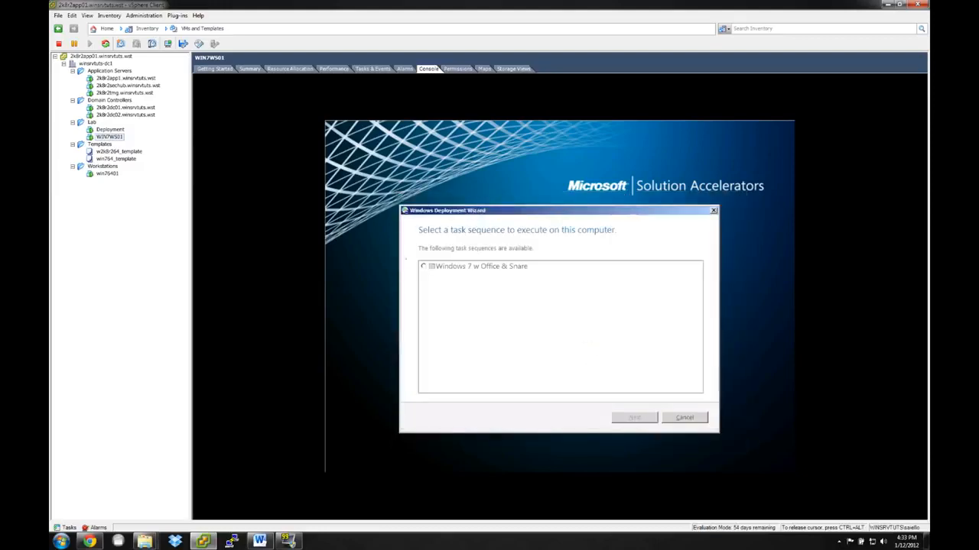
Choose the Windows 7 w Office & Snare task sequence and set the computer name to WIN7WS01.
{"action": "left_click", "coordinate": [424, 268]}
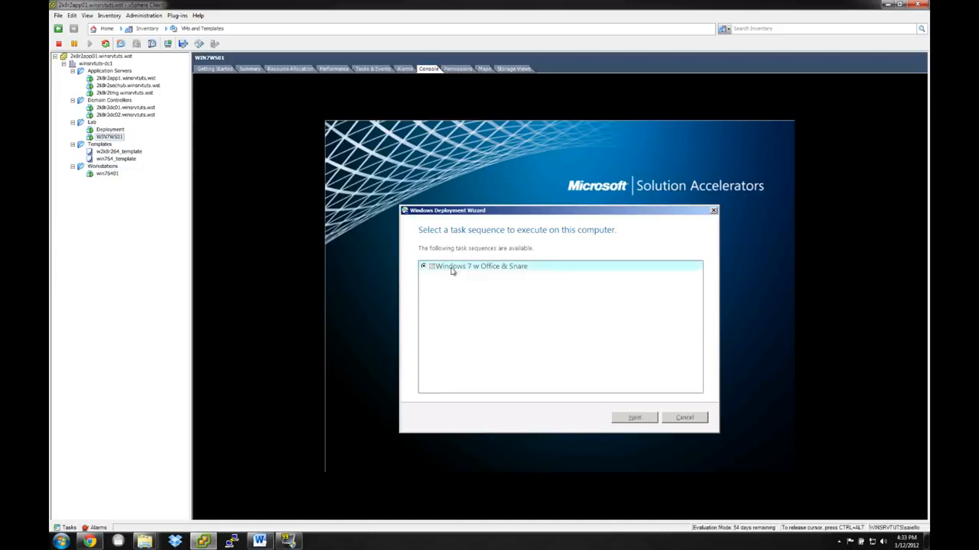
{"action": "left_click", "coordinate": [632, 421]}
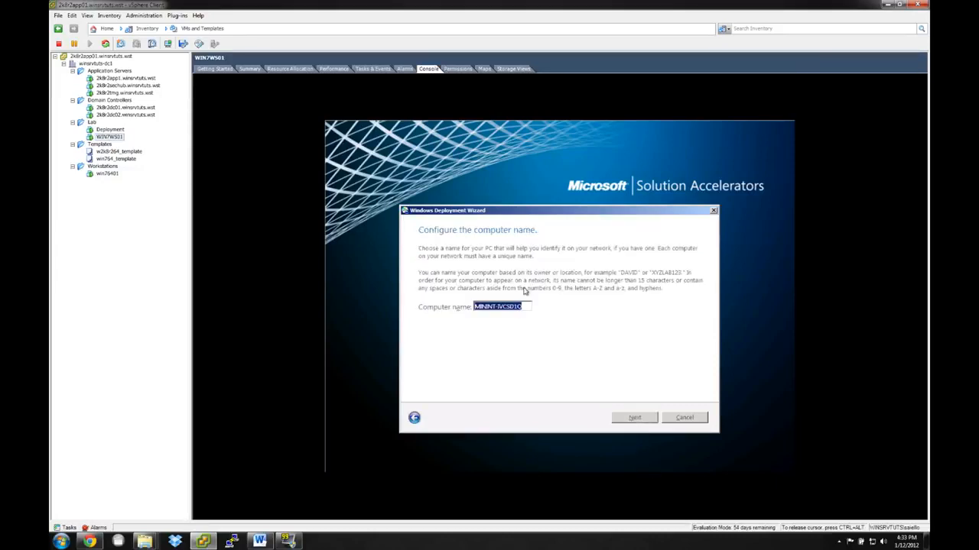
{"action": "type", "text": "WIN7WS01"}
{"action": "left_click", "coordinate": [628, 419]}
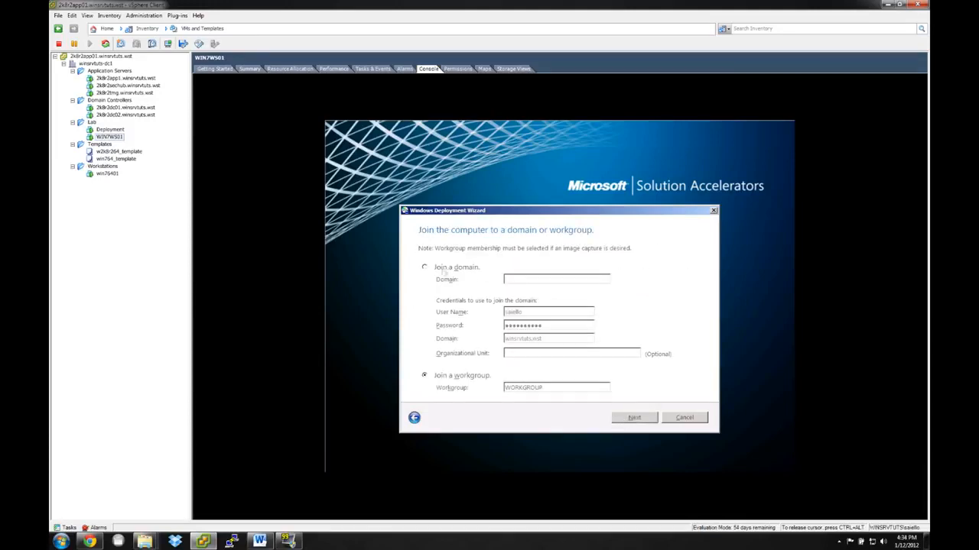
Join the computer to the winsrvtuts.wst domain and continue without restoring user data and settings.
{"action": "left_click", "coordinate": [459, 269]}
{"action": "type", "text": "winsrvtuts.wst"}
{"action": "left_click", "coordinate": [561, 353]}
{"action": "left_click", "coordinate": [634, 417]}
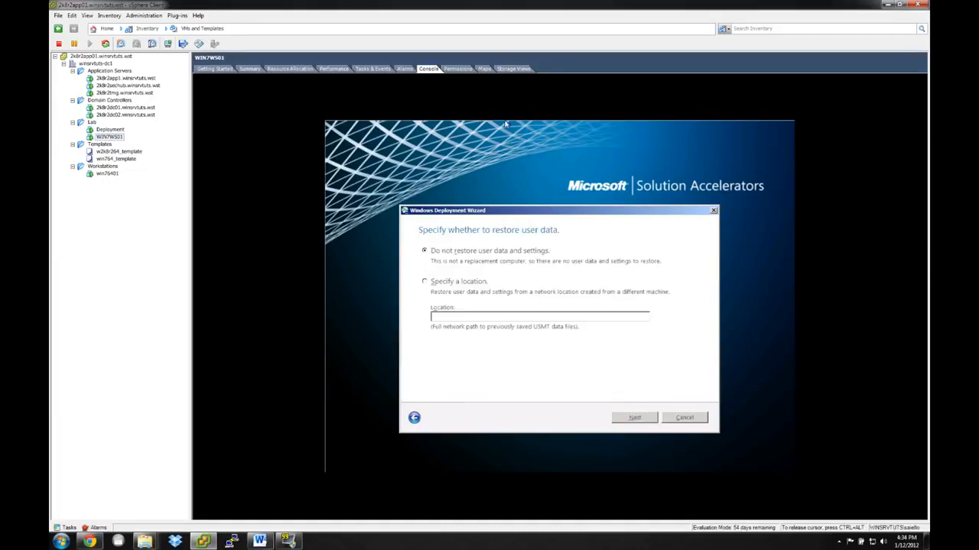
{"action": "left_click", "coordinate": [625, 419]}
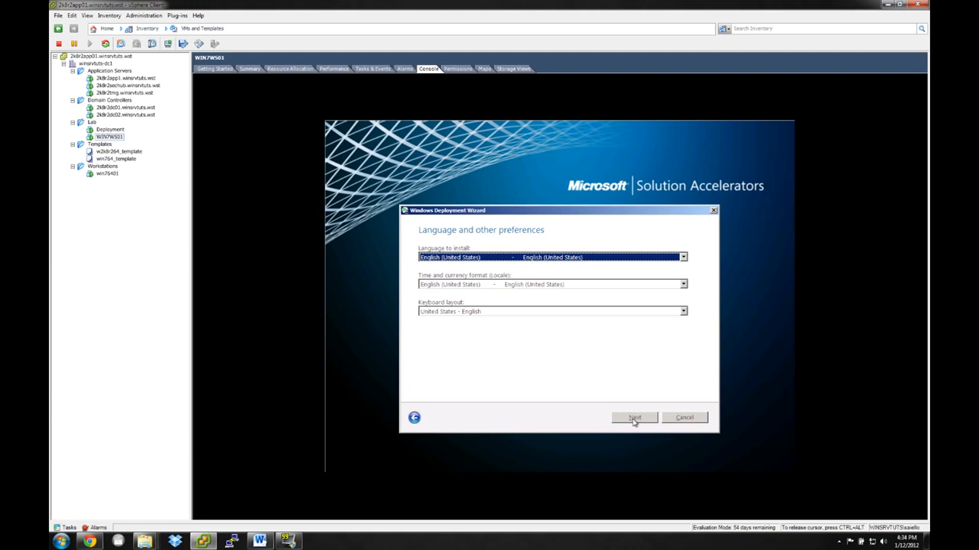
Accept the English (United States) language preferences and set the time zone to (UTC-05:00) Eastern Time (US & Canada).
{"action": "left_click", "coordinate": [634, 419]}
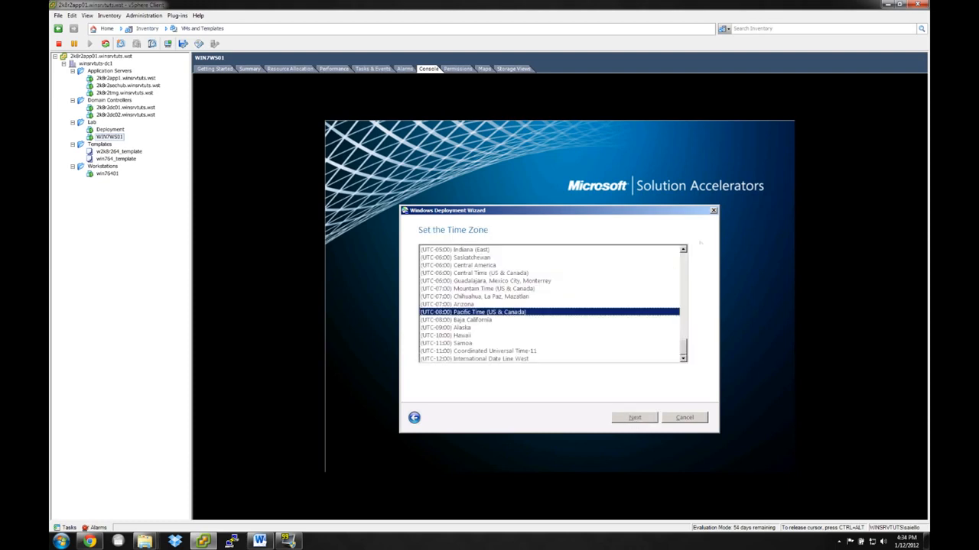
{"action": "left_click", "coordinate": [684, 250]}
{"action": "left_click", "coordinate": [684, 250]}
{"action": "left_click", "coordinate": [683, 250]}
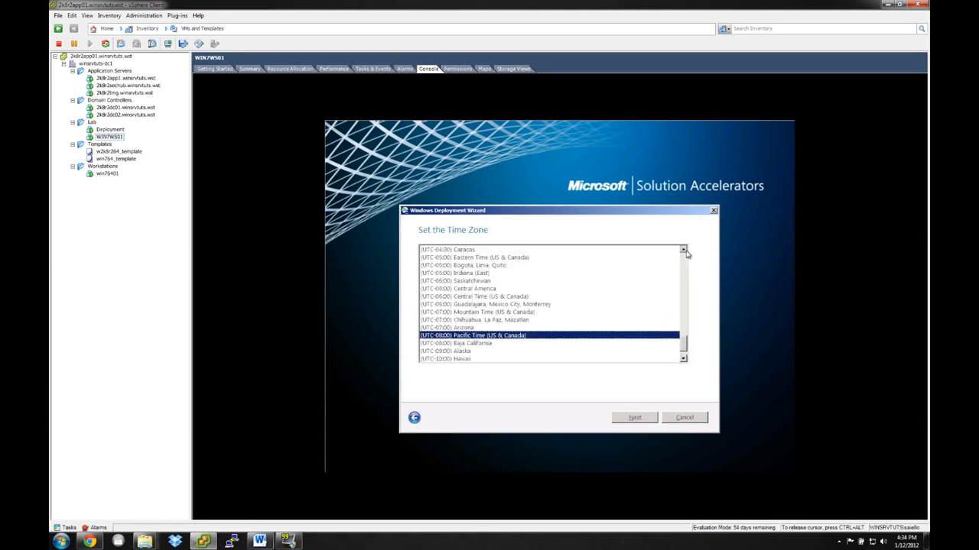
{"action": "left_click", "coordinate": [453, 258]}
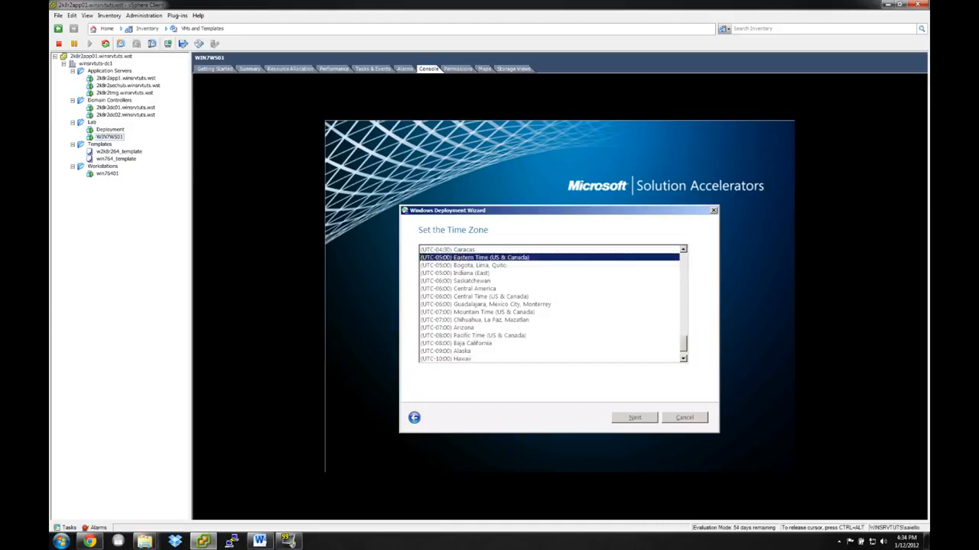
{"action": "left_click", "coordinate": [637, 418]}
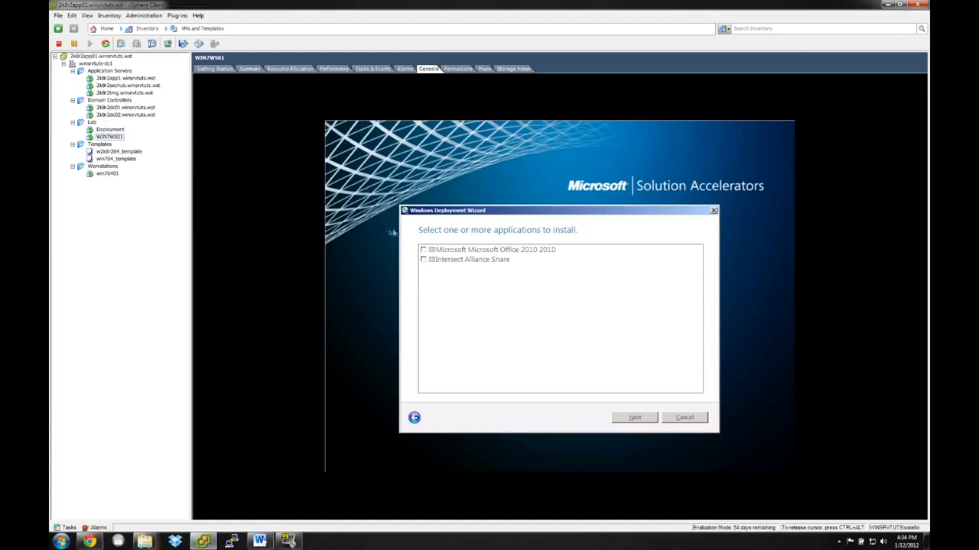
Include Intersect Alliance Snare in the applications to install, and enter and confirm the Administrator password.
{"action": "left_click", "coordinate": [424, 259]}
{"action": "left_click", "coordinate": [635, 418]}
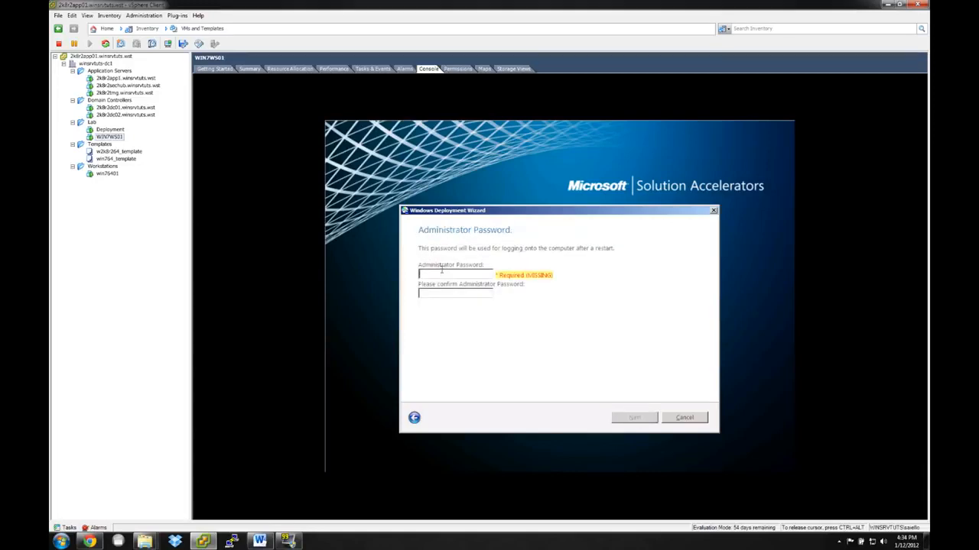
{"action": "type", "text": "Password1"}
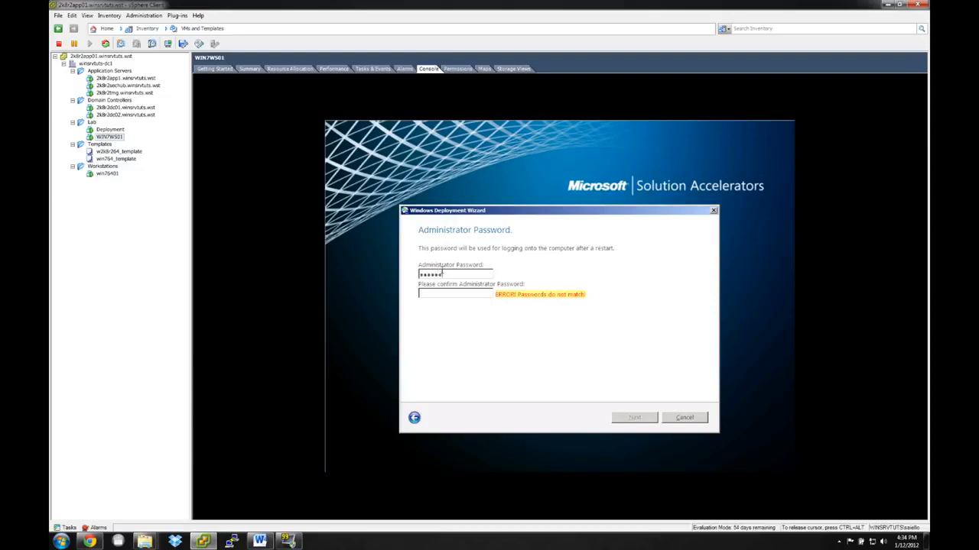
{"action": "type", "text": "Password1"}
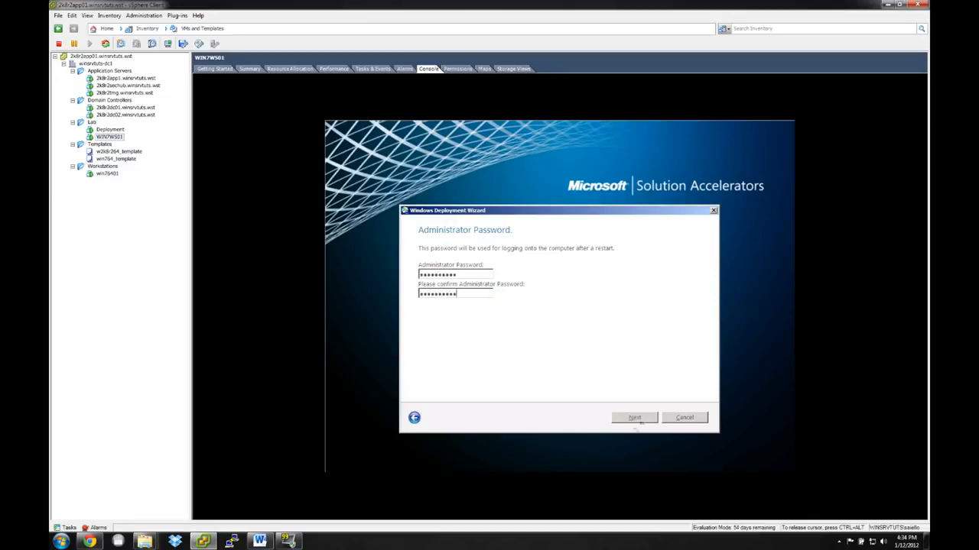
{"action": "left_click", "coordinate": [631, 422]}
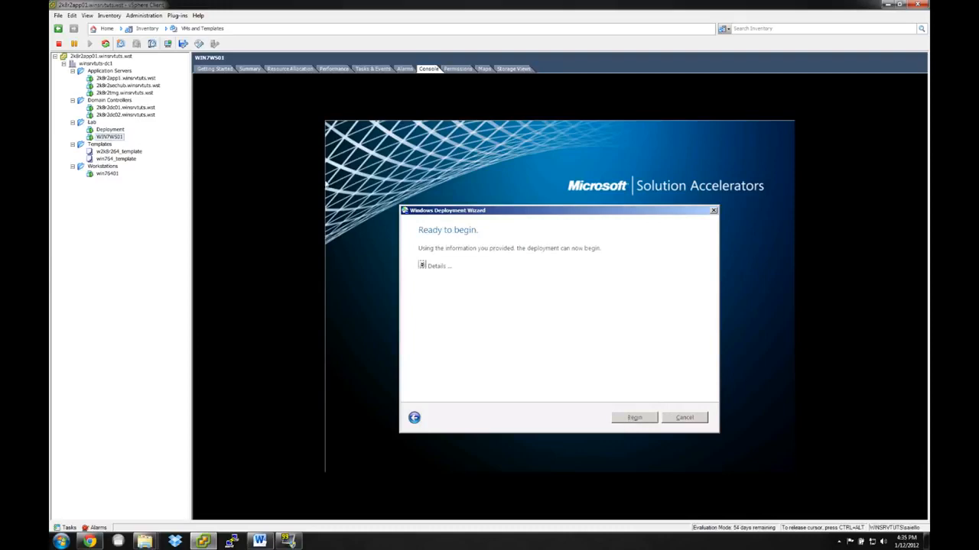
Review the deployment details on the ready page and begin the deployment.
{"action": "left_click", "coordinate": [421, 265]}
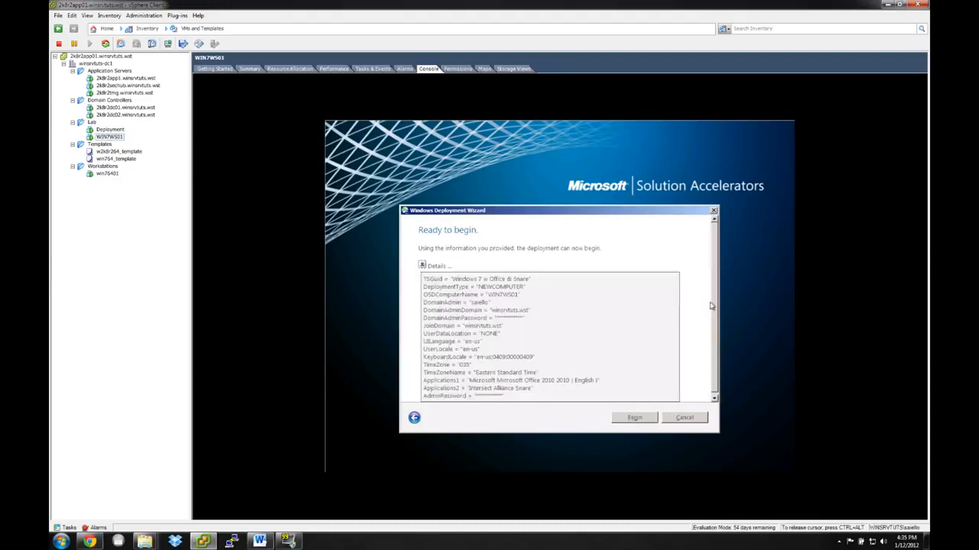
{"action": "left_click_drag", "start_coordinate": [715, 303], "coordinate": [715, 313]}
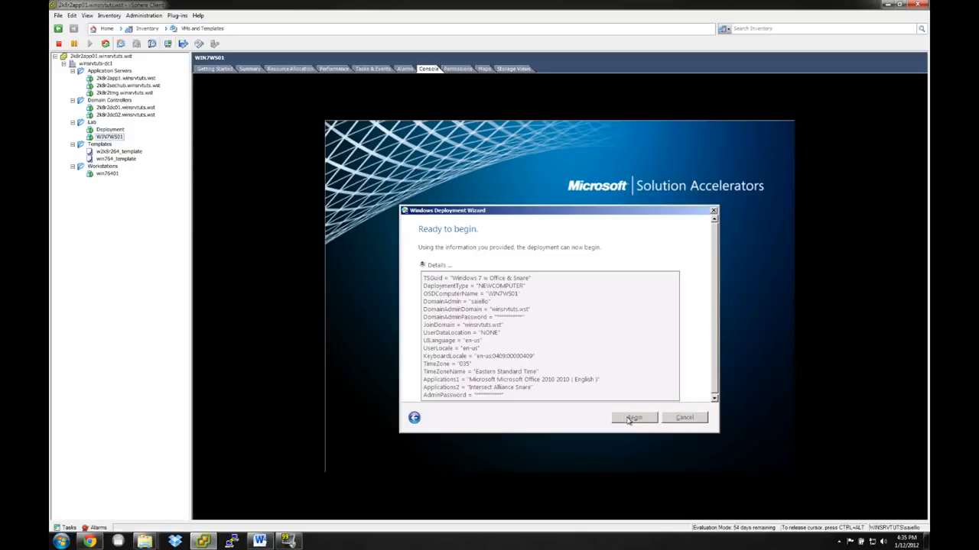
{"action": "left_click", "coordinate": [633, 418]}
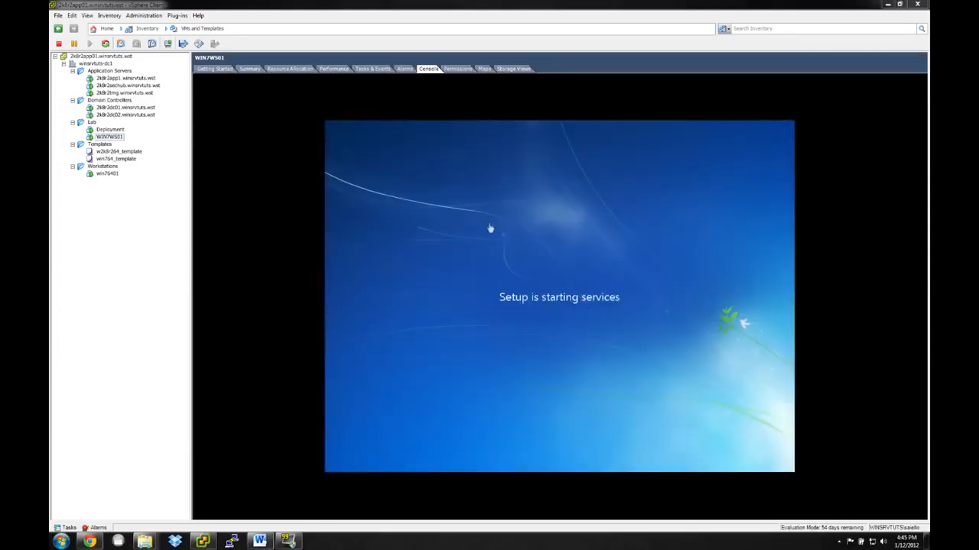
Skip the Windows product key entry in the WIN7WS01 setup.
{"action": "left_click", "coordinate": [549, 283]}
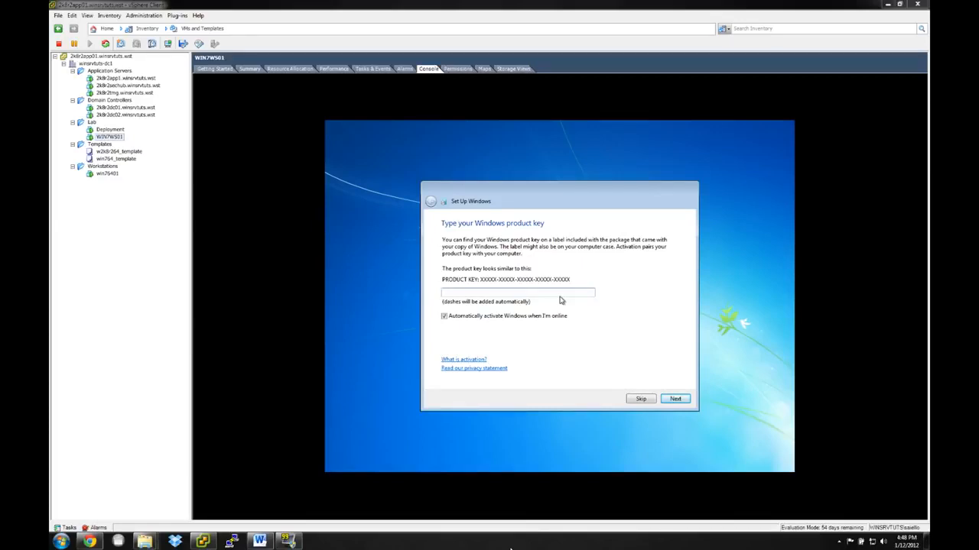
{"action": "left_click", "coordinate": [617, 401]}
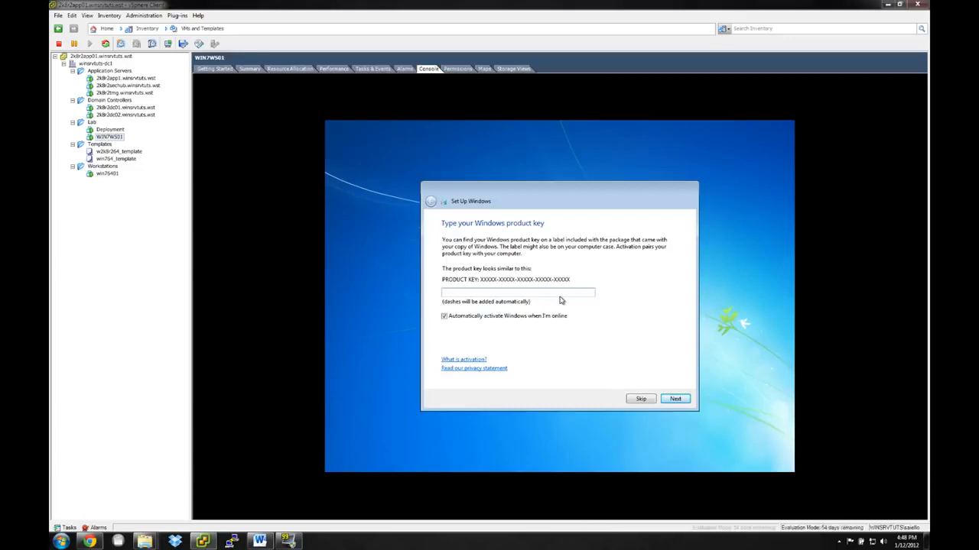
{"action": "left_click", "coordinate": [637, 400]}
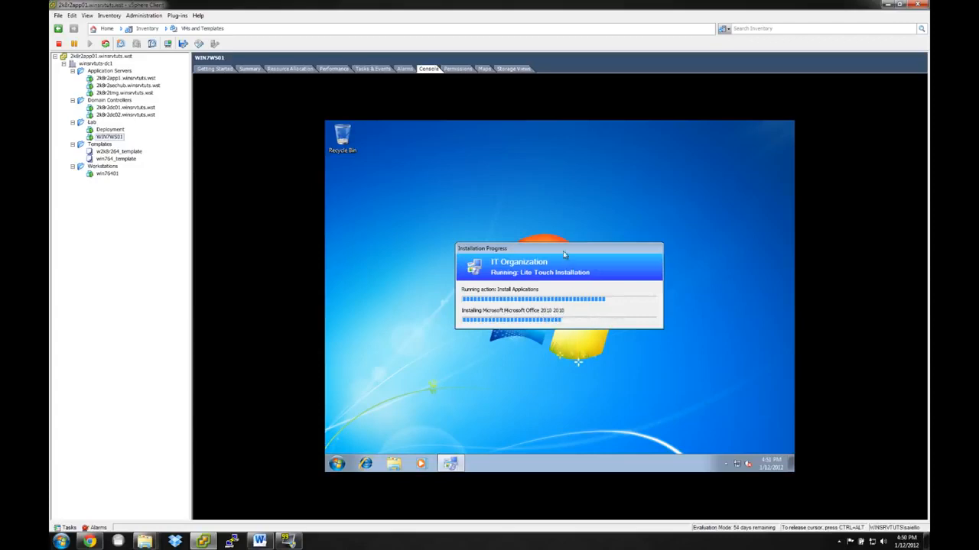
{"action": "left_click_drag", "start_coordinate": [563, 253], "coordinate": [567, 249]}
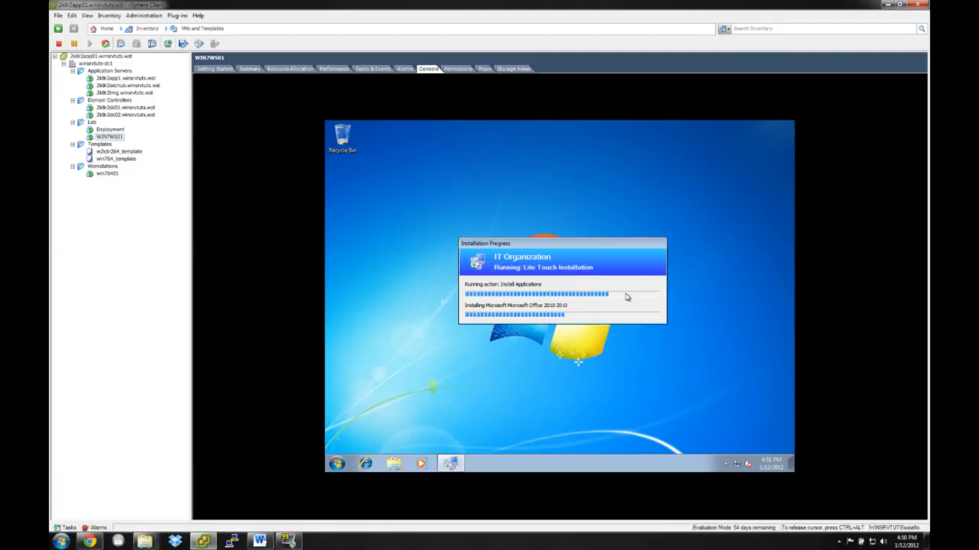
{"action": "key", "text": "ctrl+alt"}
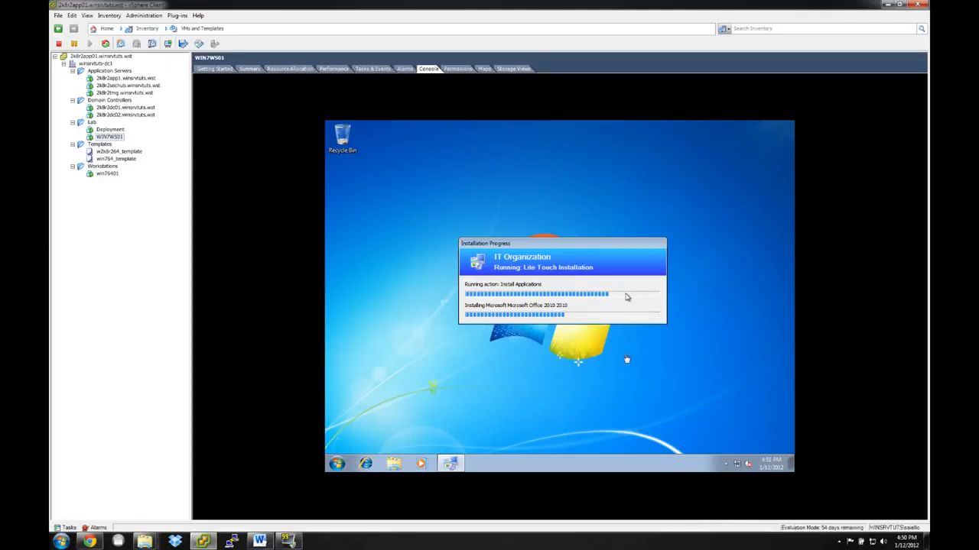
{"action": "left_click", "coordinate": [594, 548]}
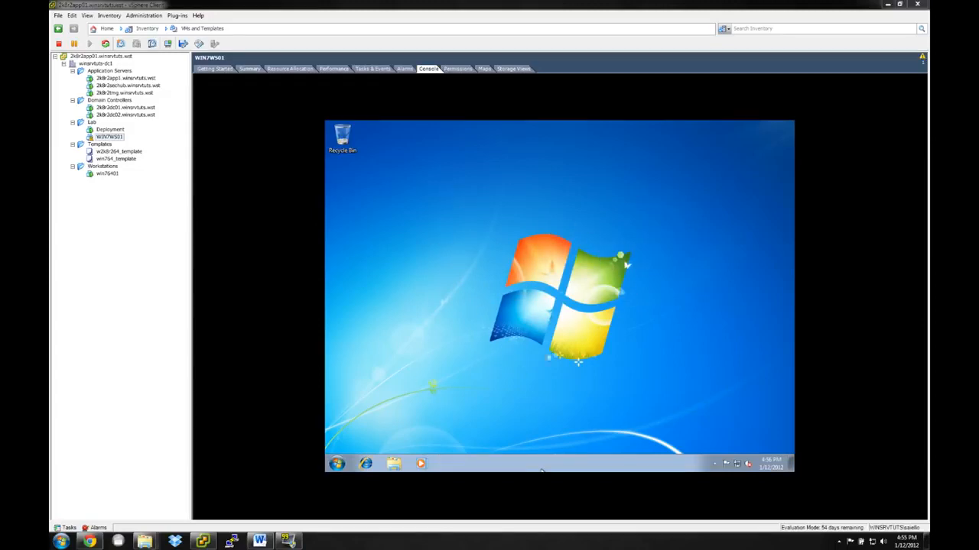
Examine the installed programs on WIN7WS01, checking the contents of the InterSect Alliance and Microsoft Office folders.
{"action": "left_click", "coordinate": [603, 284]}
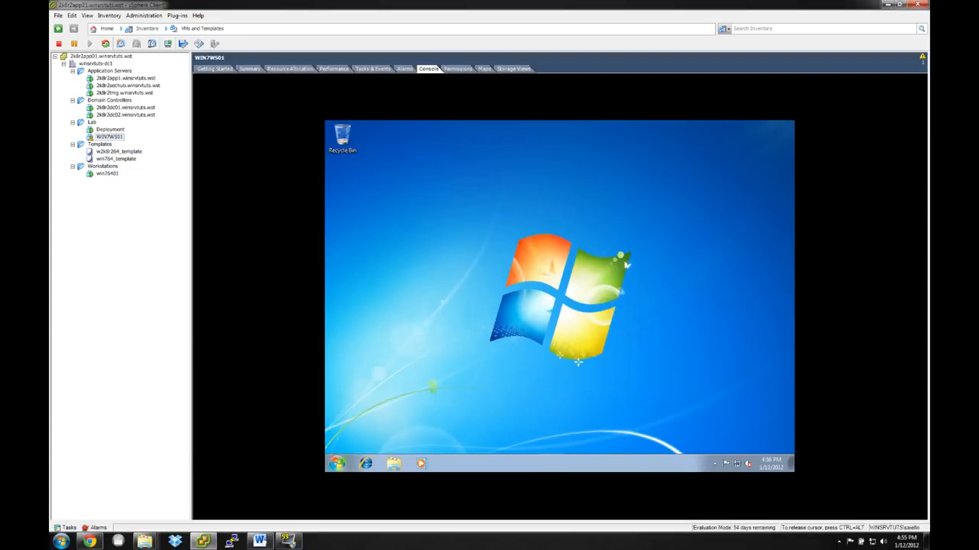
{"action": "left_click", "coordinate": [336, 464]}
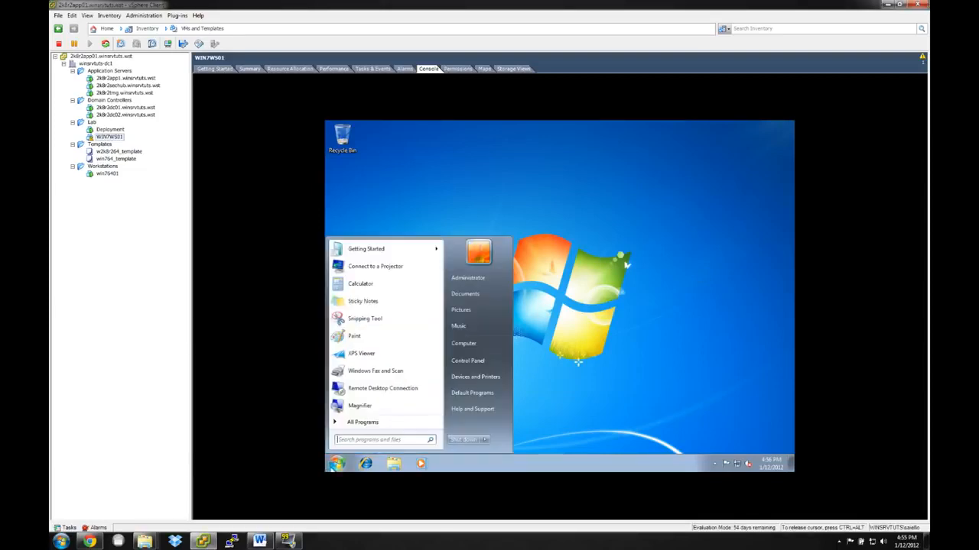
{"action": "left_click", "coordinate": [364, 423]}
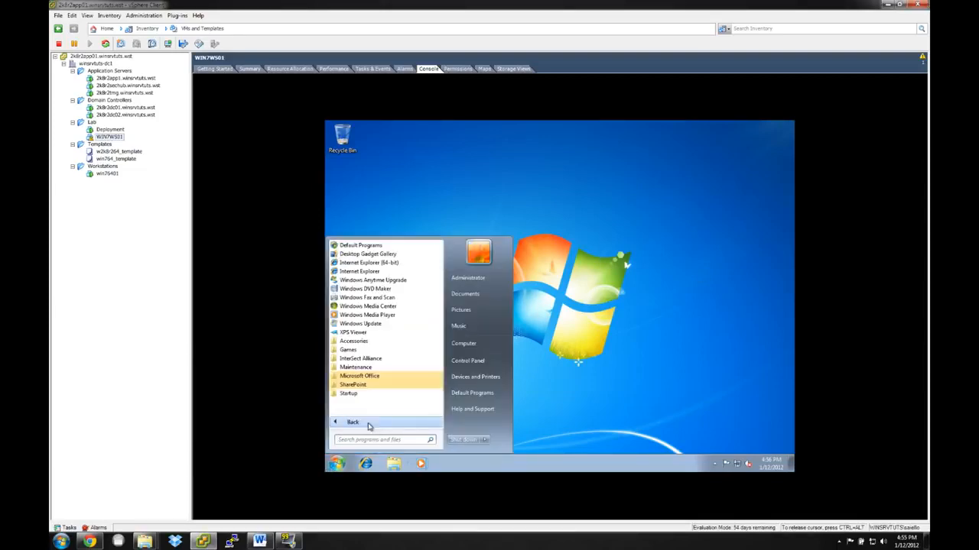
{"action": "left_click", "coordinate": [389, 359]}
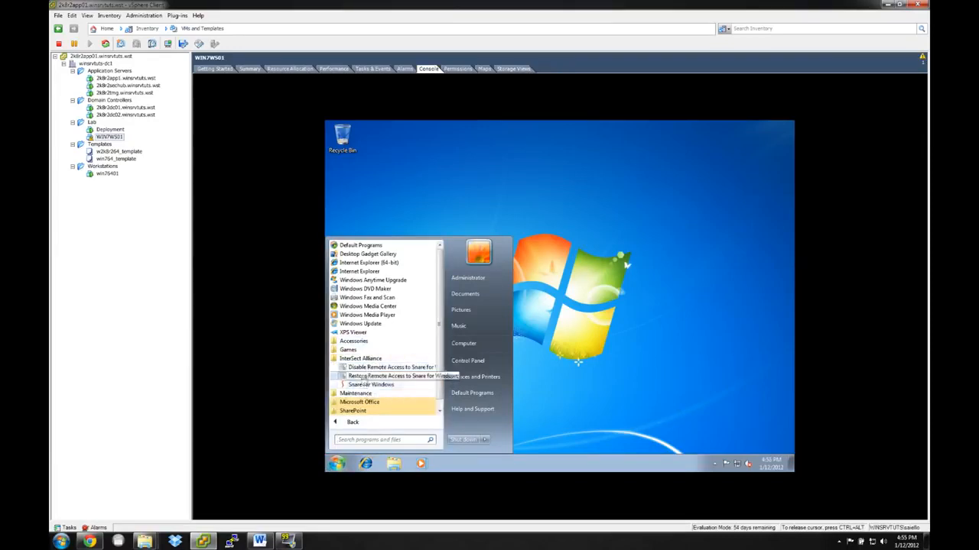
{"action": "left_click", "coordinate": [361, 359]}
{"action": "left_click", "coordinate": [359, 376]}
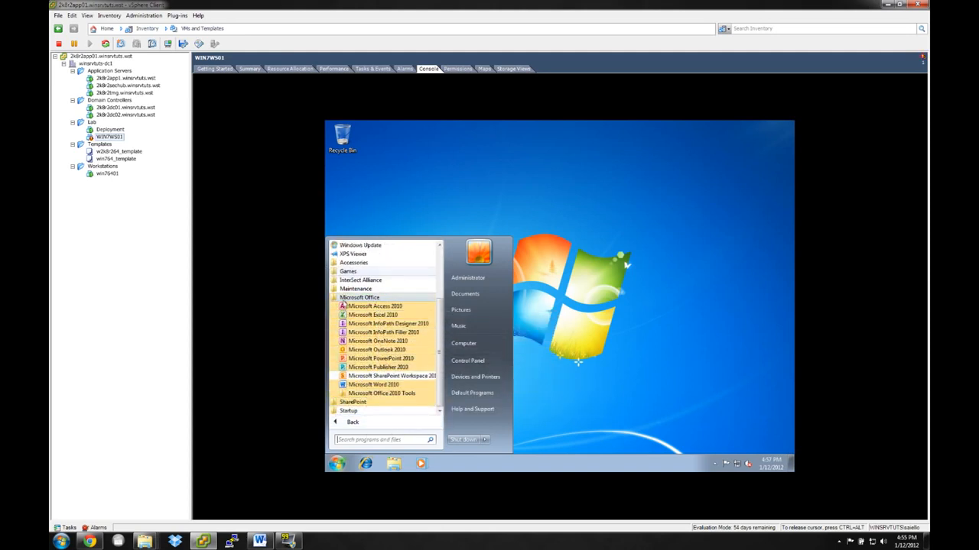
{"action": "left_click", "coordinate": [344, 301]}
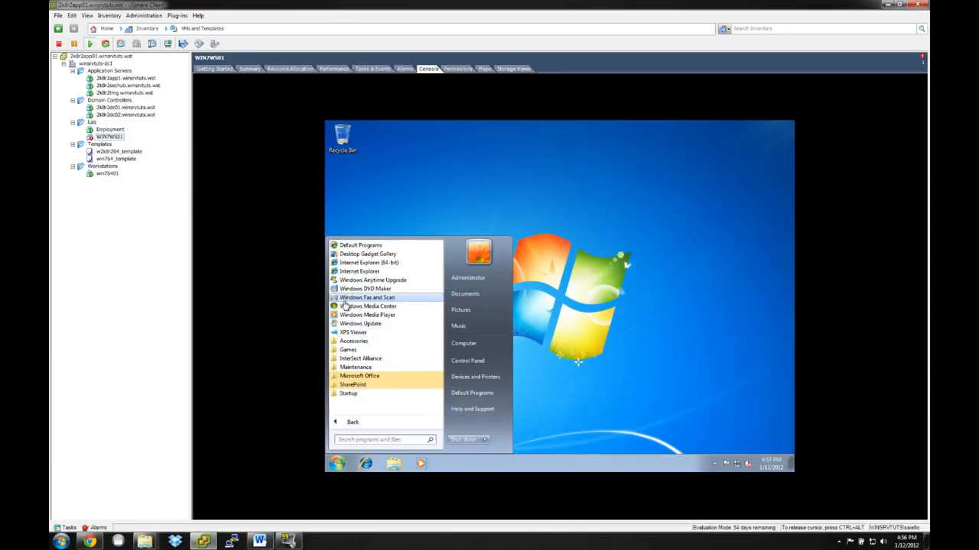
{"action": "left_click", "coordinate": [359, 376]}
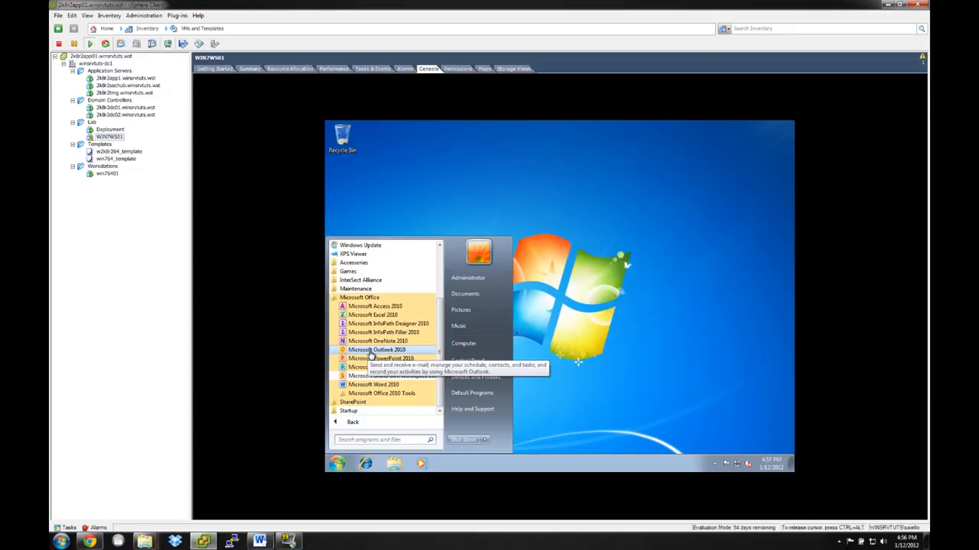
{"action": "left_click", "coordinate": [656, 210]}
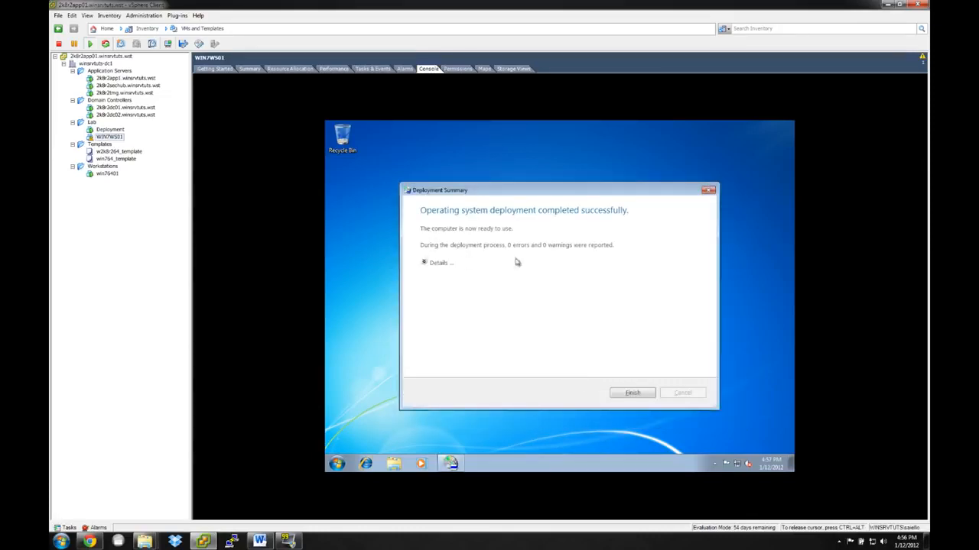
Expand the details of the Deployment Summary and finish the deployment.
{"action": "left_click", "coordinate": [424, 263]}
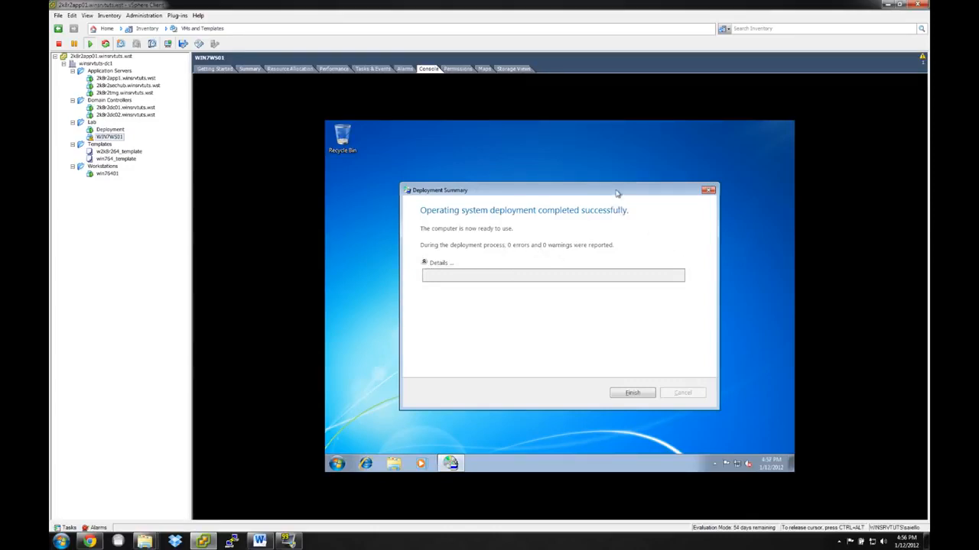
{"action": "left_click_drag", "start_coordinate": [617, 192], "coordinate": [627, 178]}
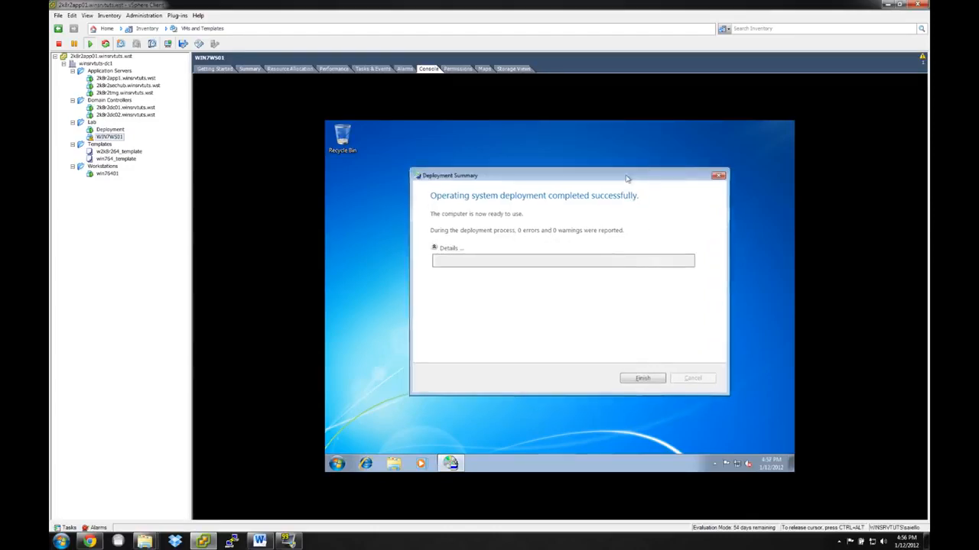
{"action": "left_click", "coordinate": [641, 378]}
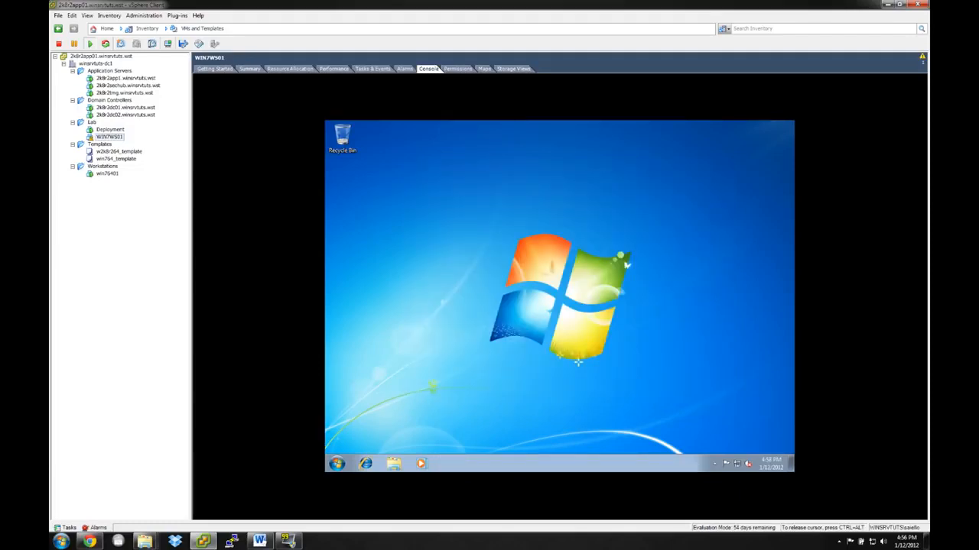